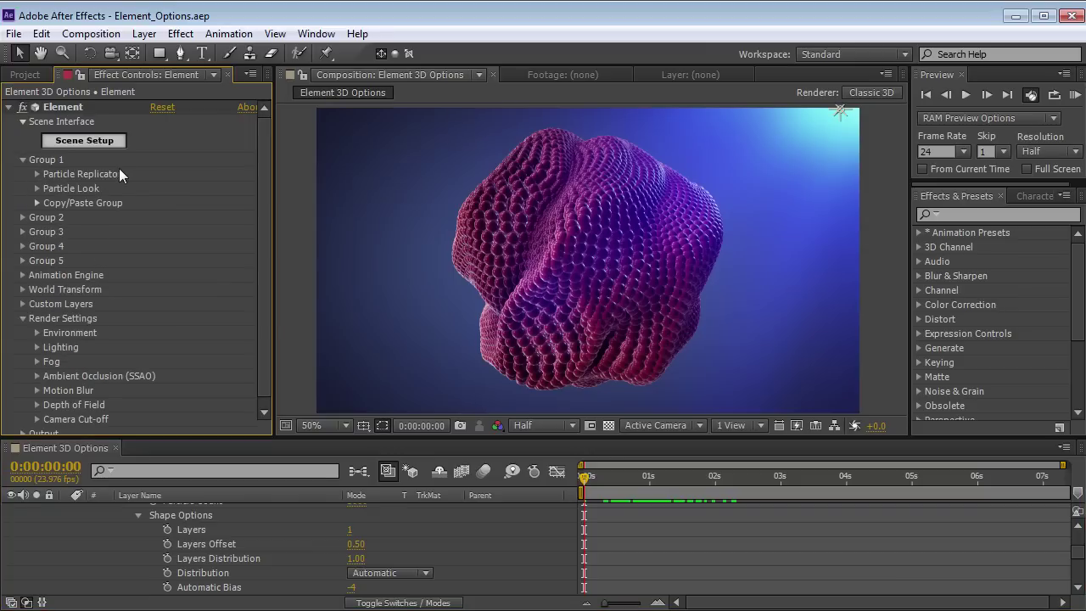
Preview the opening of the animation and collapse the Render Settings and Group 1 controls of the Element effect.
click(662, 555)
drag(593, 481, 565, 509)
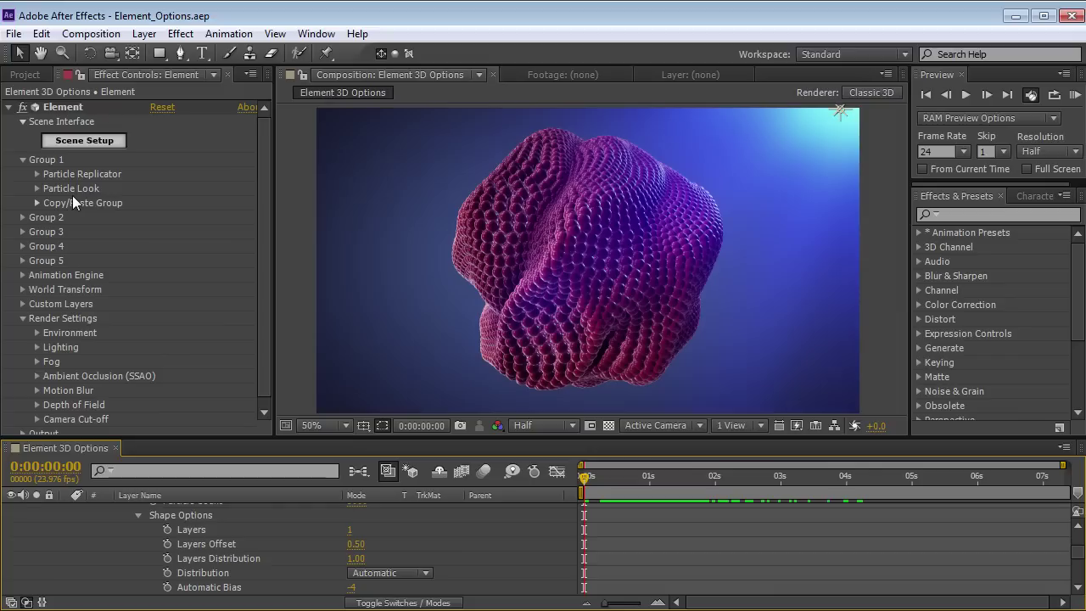
click(23, 318)
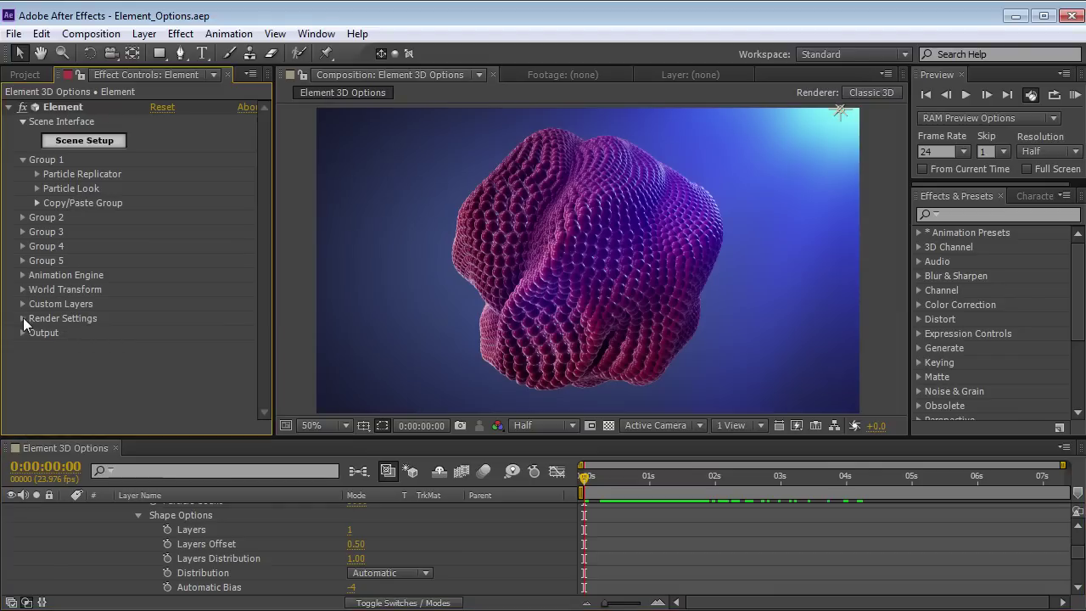
click(22, 159)
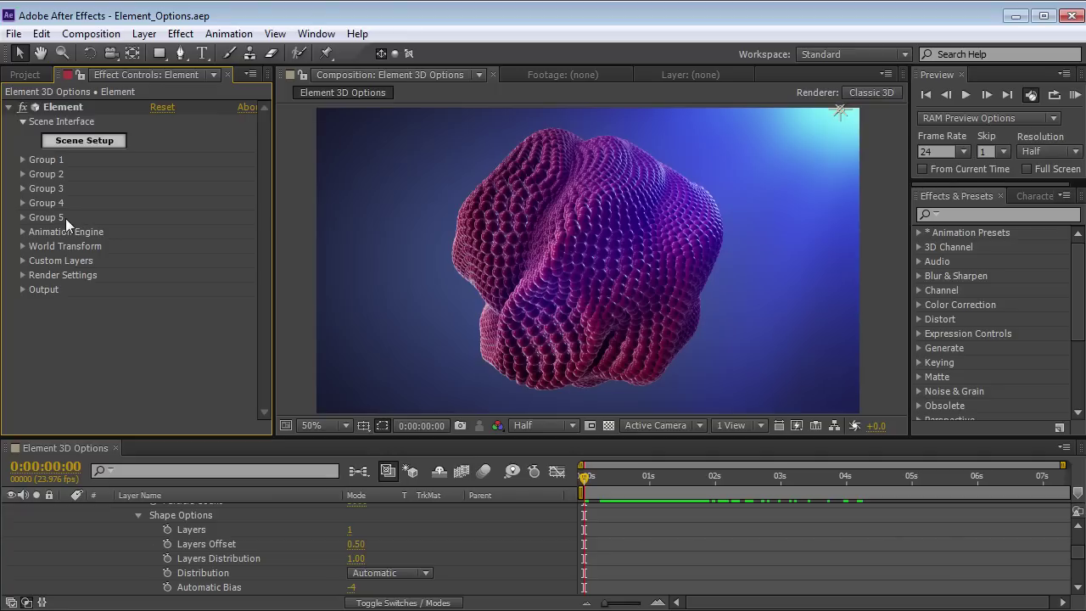
Add the sphere_HD model from the Primitives folder to the Element scene.
click(82, 143)
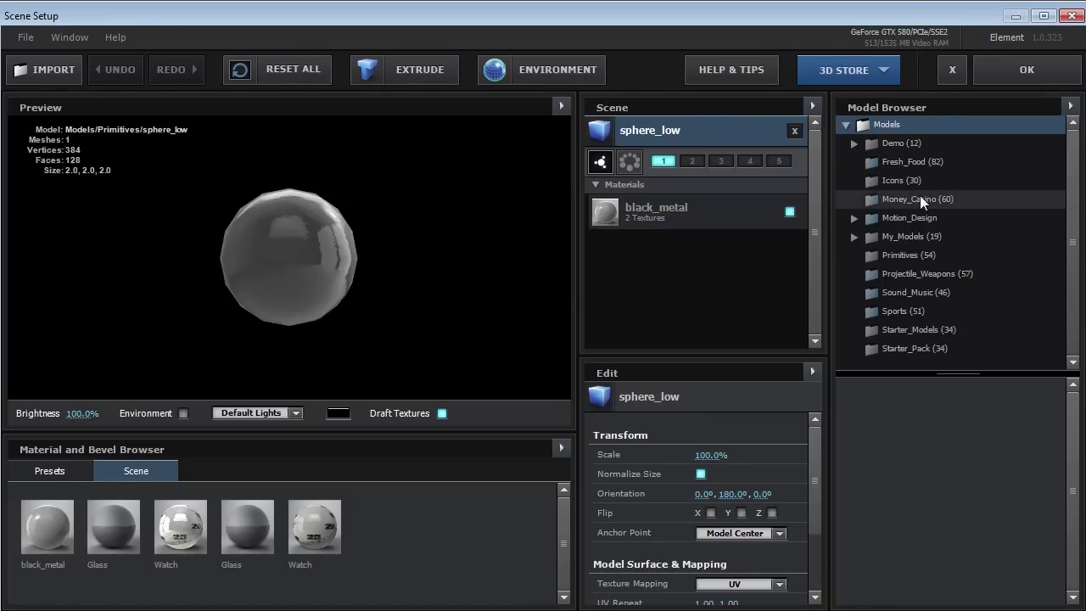
click(904, 254)
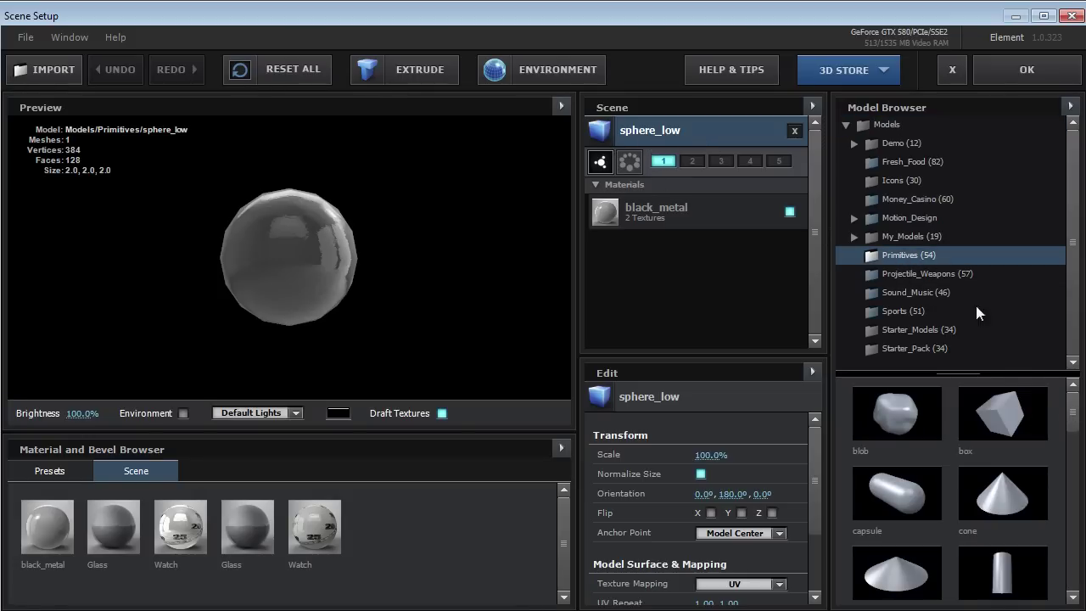
drag(1073, 417, 1069, 528)
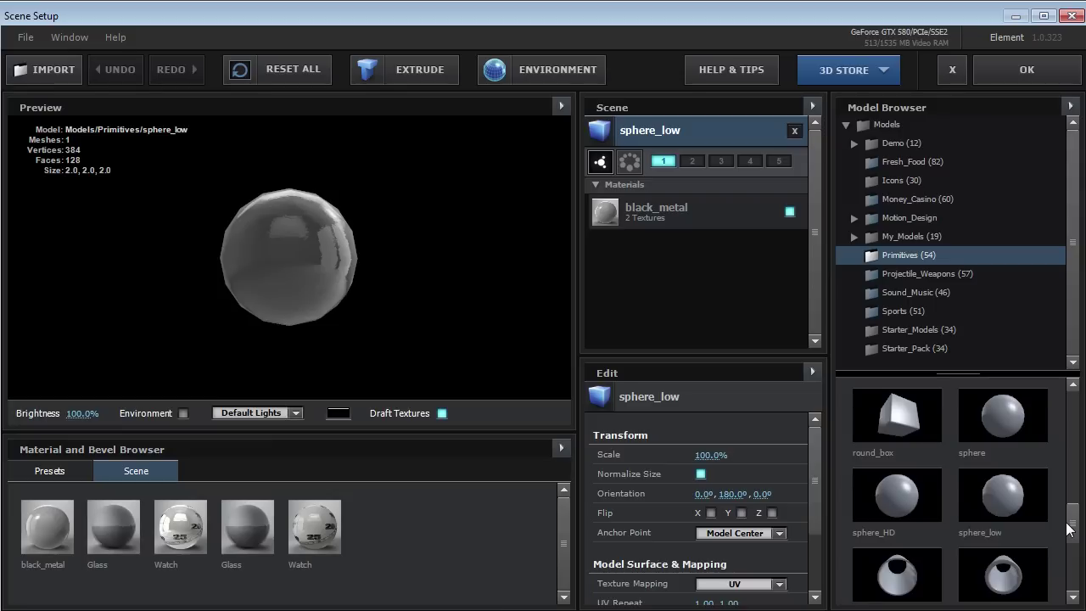
click(901, 496)
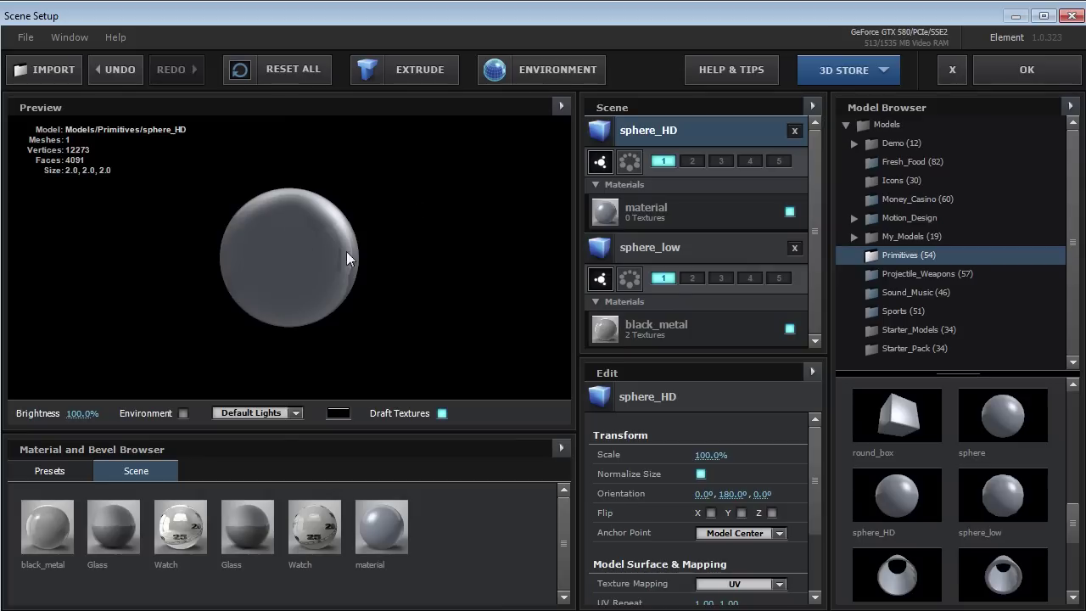
Compare the mesh density of sphere_HD and sphere_low in the wireframe preview.
click(560, 106)
click(628, 195)
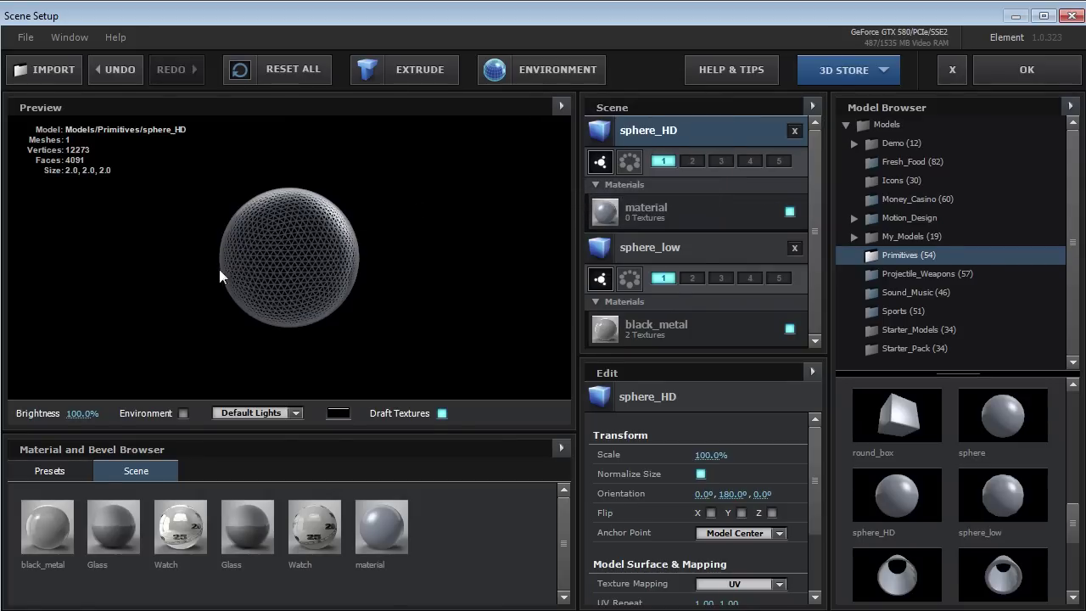
scroll(272, 268, up, 3)
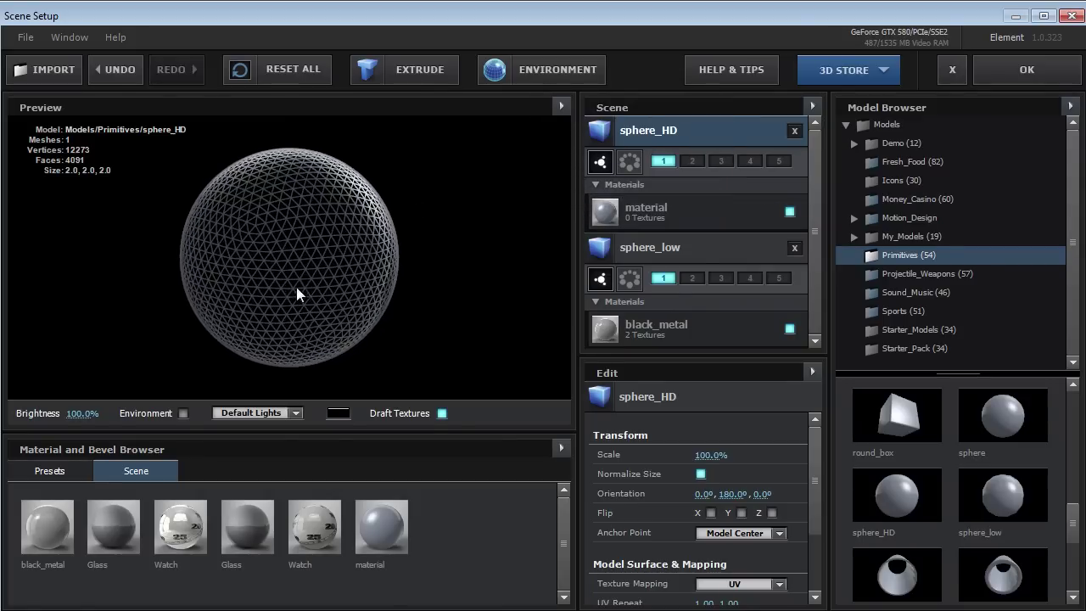
click(624, 253)
drag(325, 264, 302, 229)
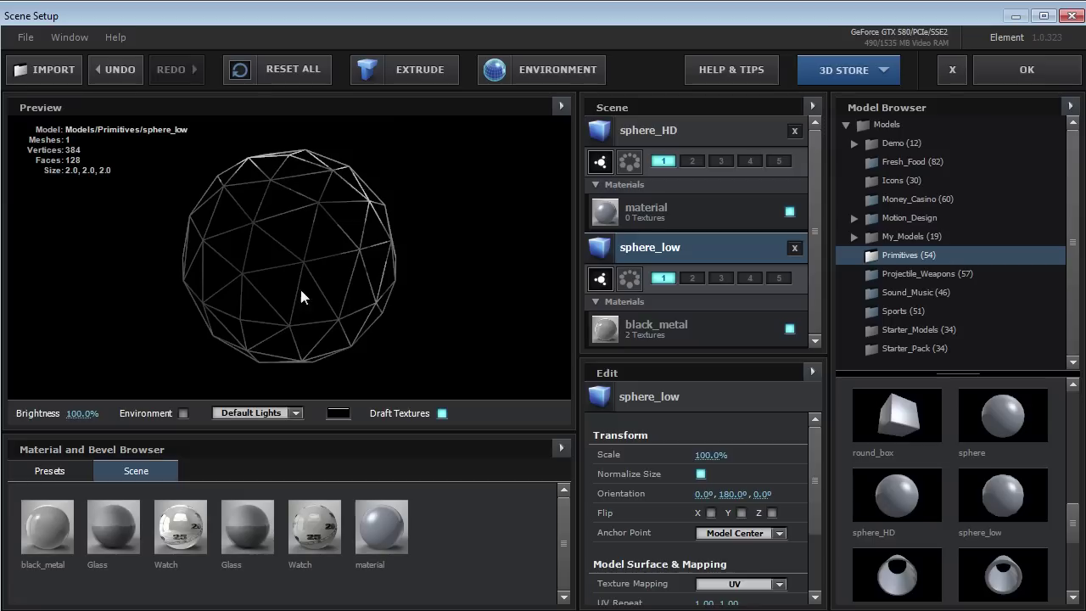
scroll(294, 293, down, 4)
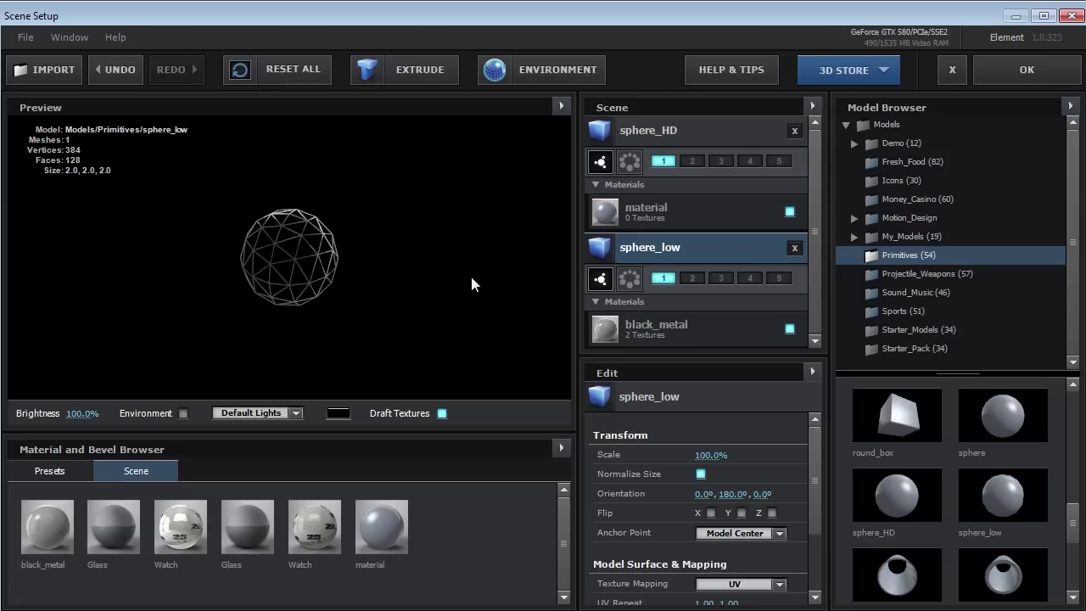
click(675, 128)
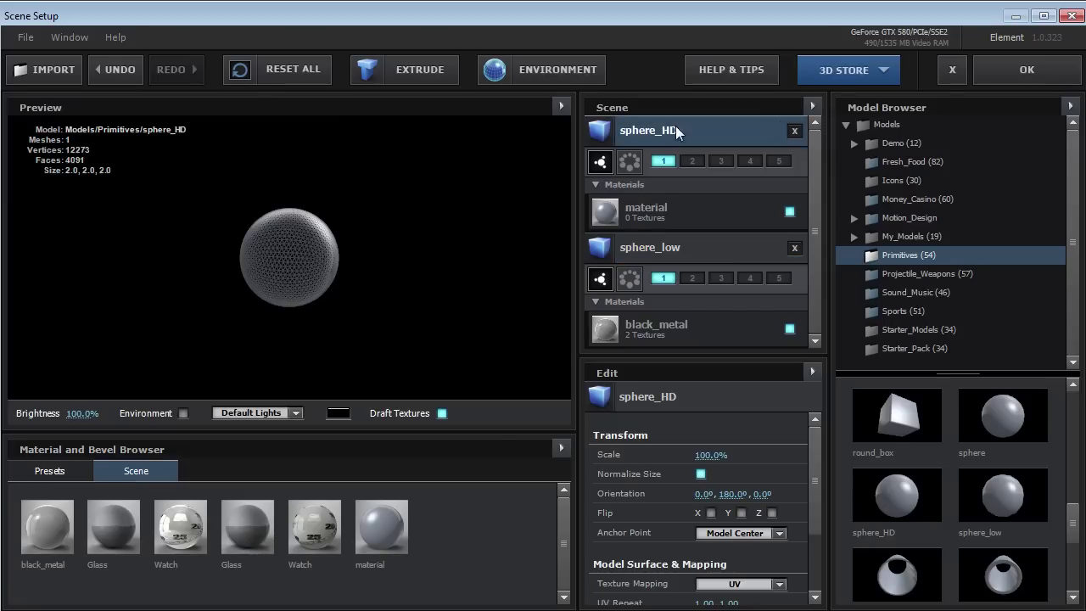
Remove sphere_HD from the scene, turn off the wireframe preview and apply the scene.
click(794, 131)
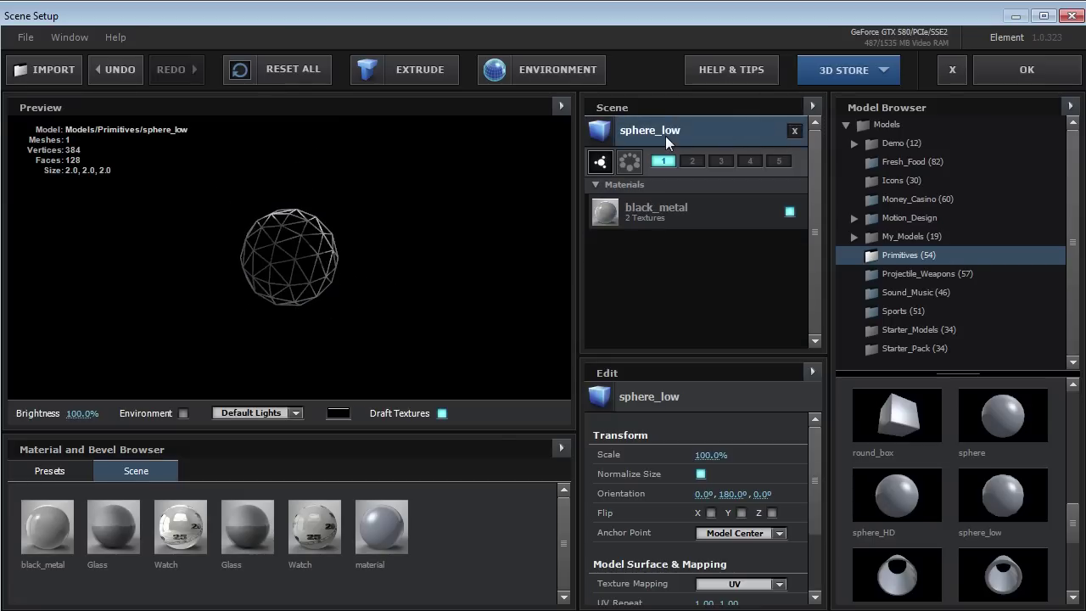
click(561, 107)
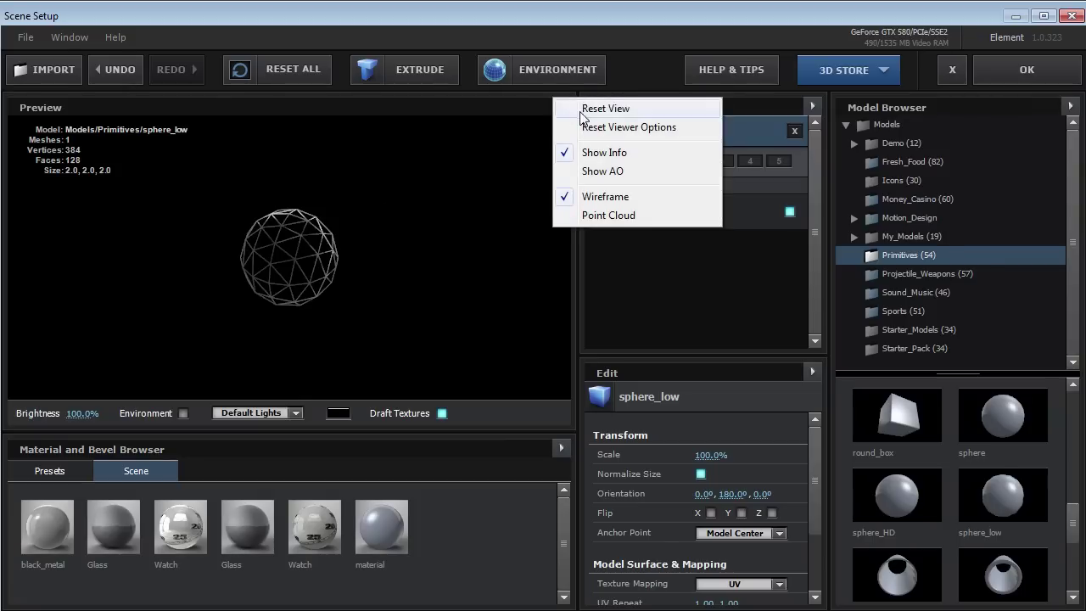
click(587, 200)
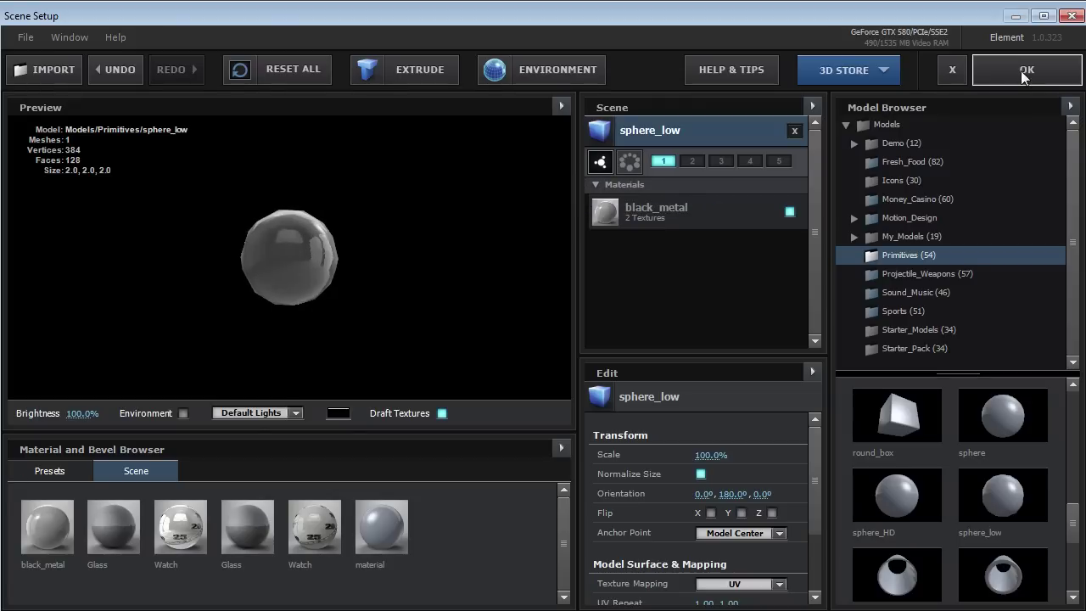
click(1020, 70)
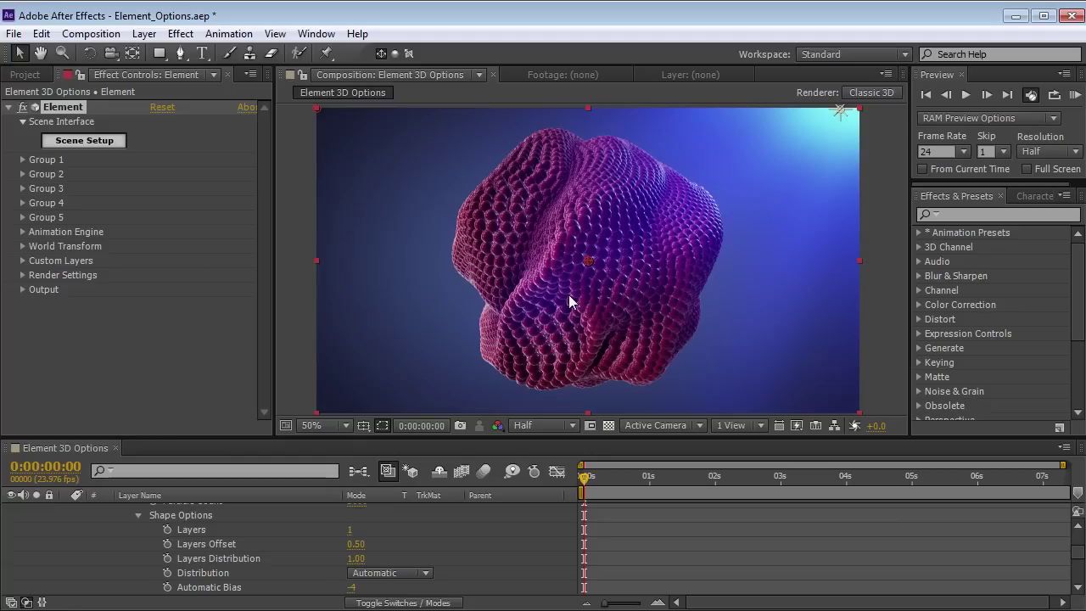
Go to time 0:00:00:16, additionally assign sphere_low to group 3 in the Element scene and apply it.
drag(594, 481, 628, 487)
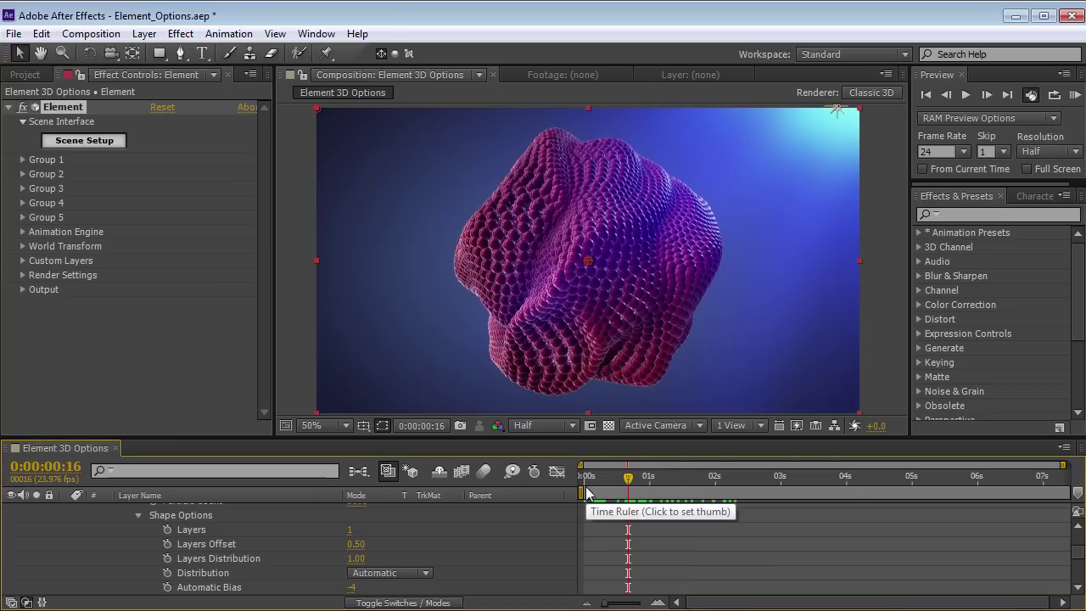
click(82, 143)
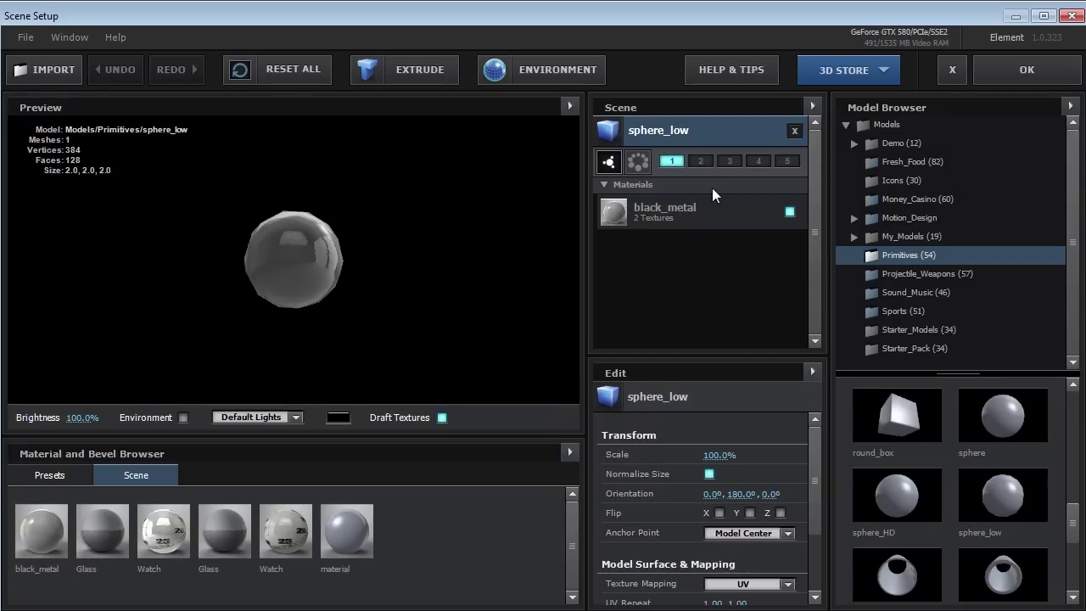
click(729, 161)
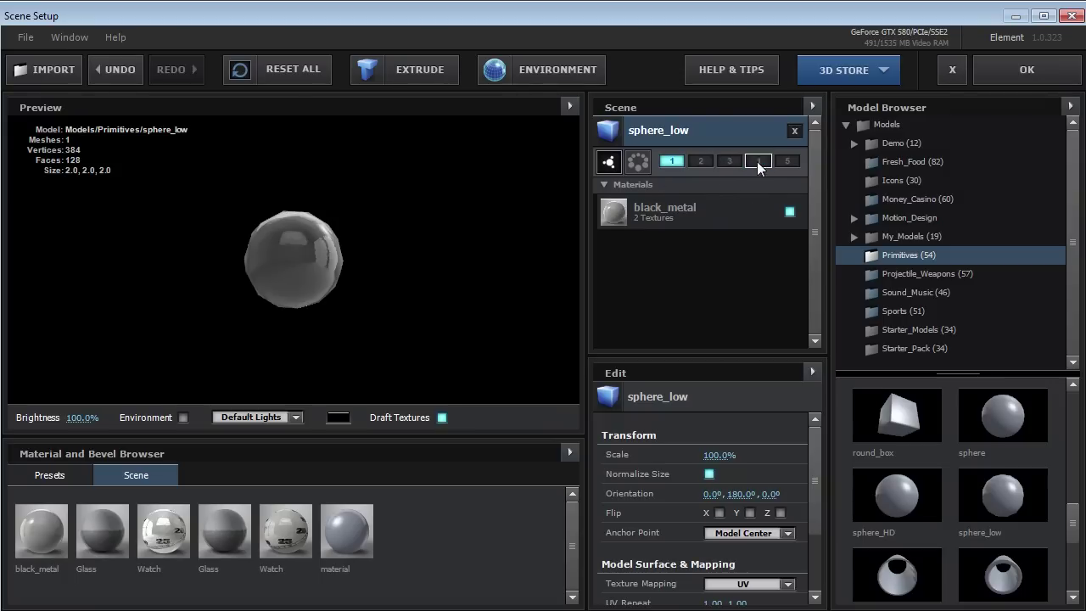
click(729, 163)
click(1018, 68)
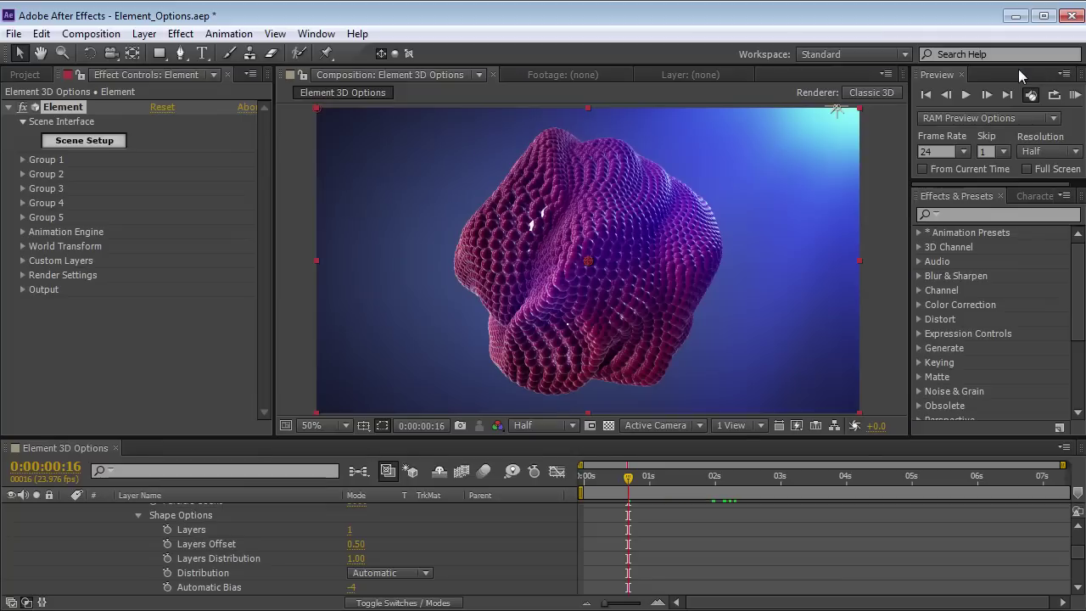
Set Group 3's Particle Replicator Position XY to 640, 72.
click(23, 189)
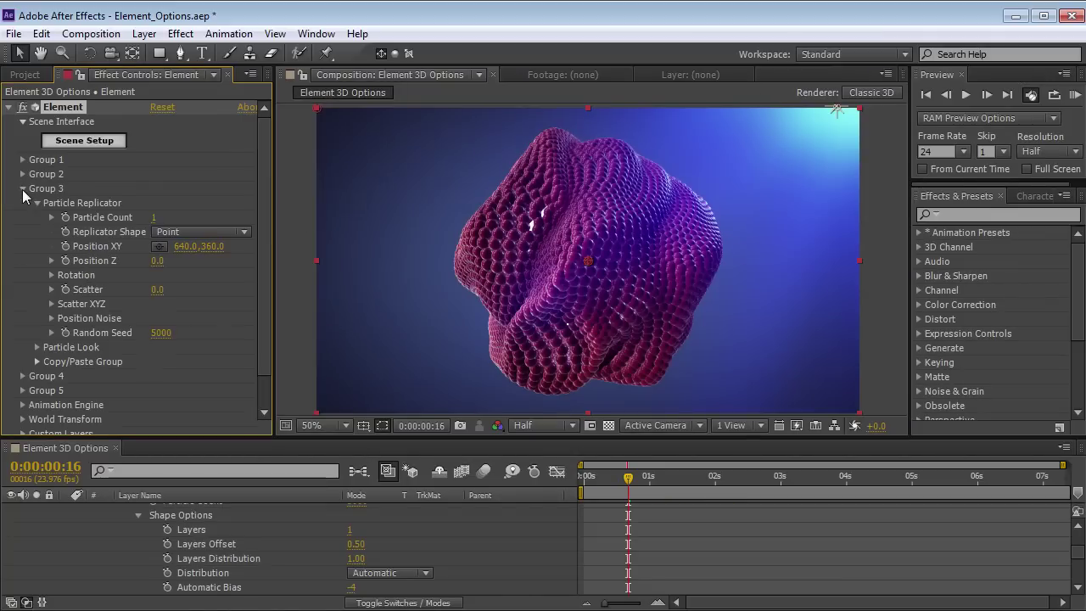
click(212, 246)
text(660)
key(Return)
drag(214, 246, 189, 246)
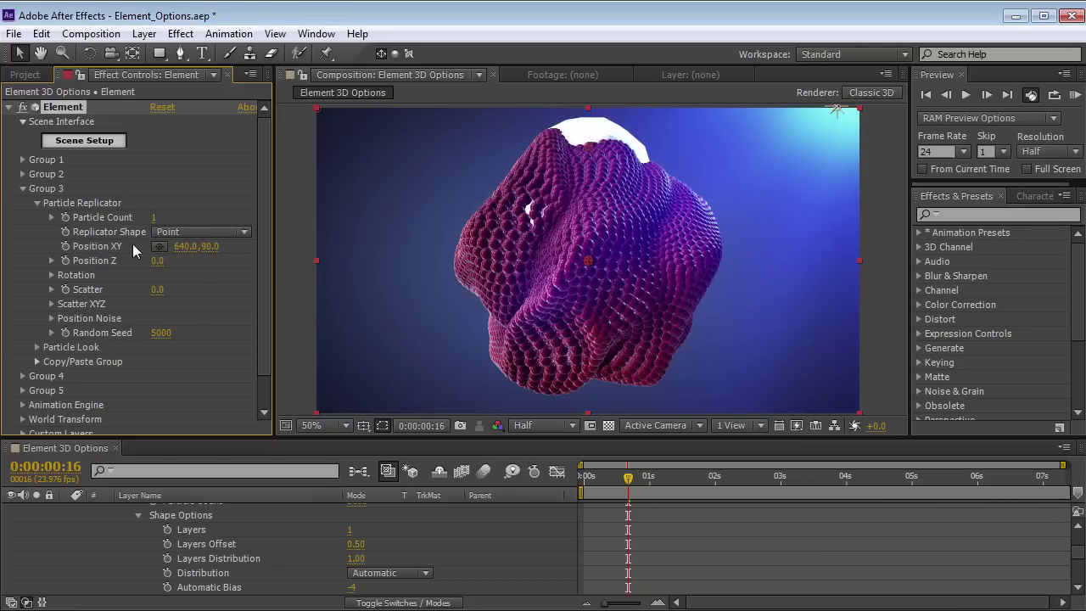
drag(212, 253, 197, 251)
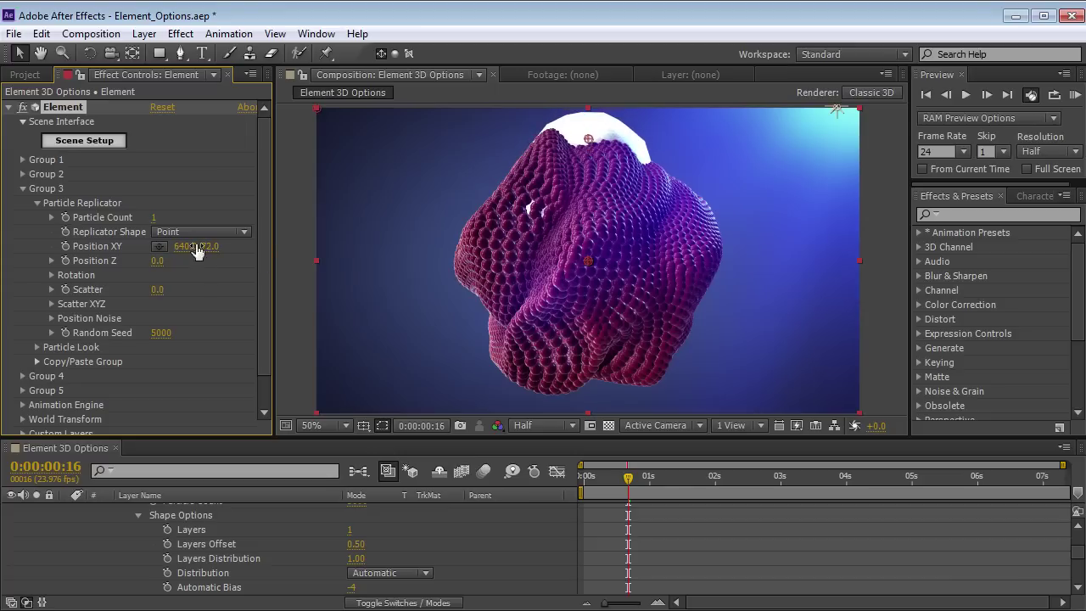
Try the Plane replicator shape on Group 3 and revert the Group 3 changes.
click(200, 233)
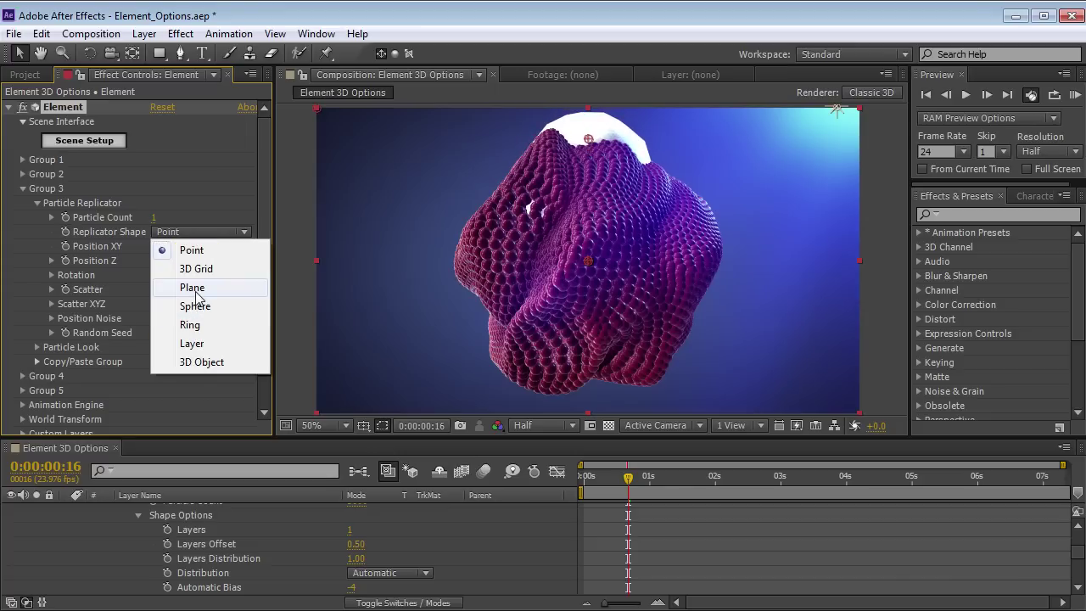
click(195, 292)
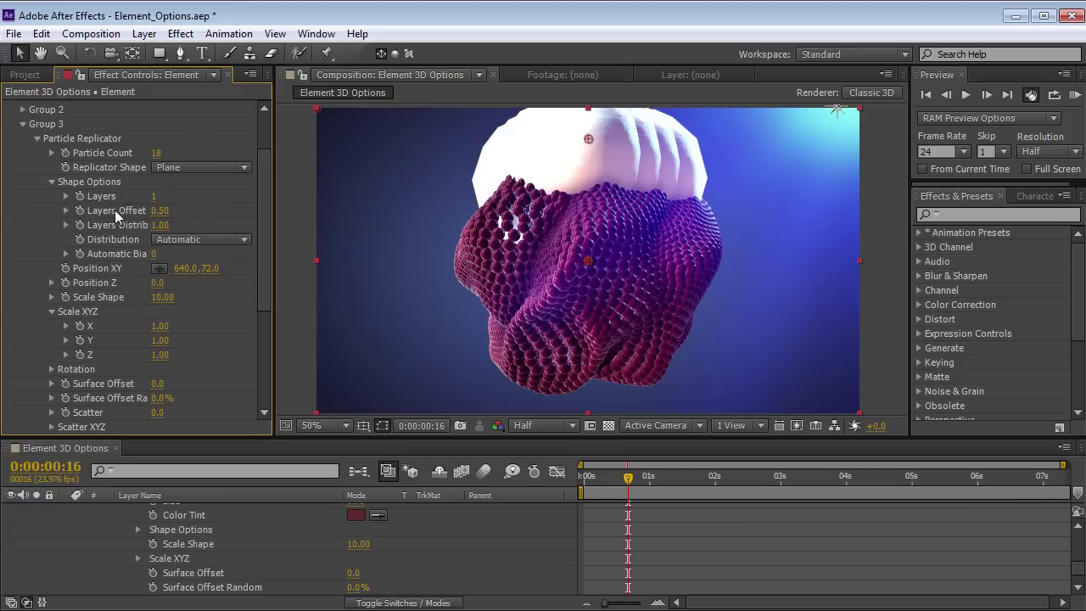
key(ctrl+z)
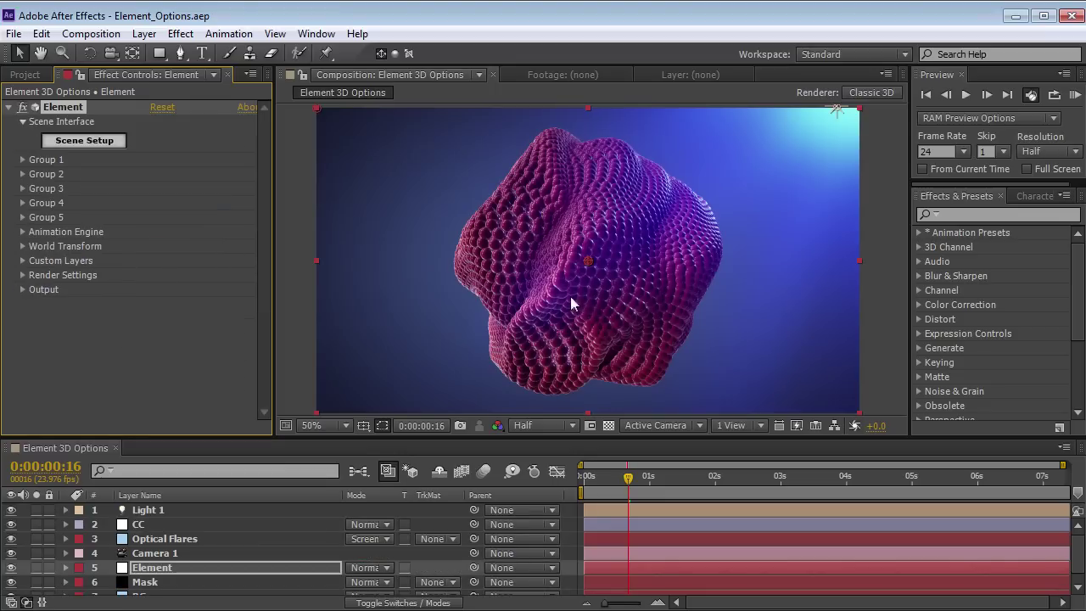
Toggle Ambient Occlusion (SSAO) in the Render Settings to compare its effect, leaving it enabled.
click(22, 275)
click(36, 268)
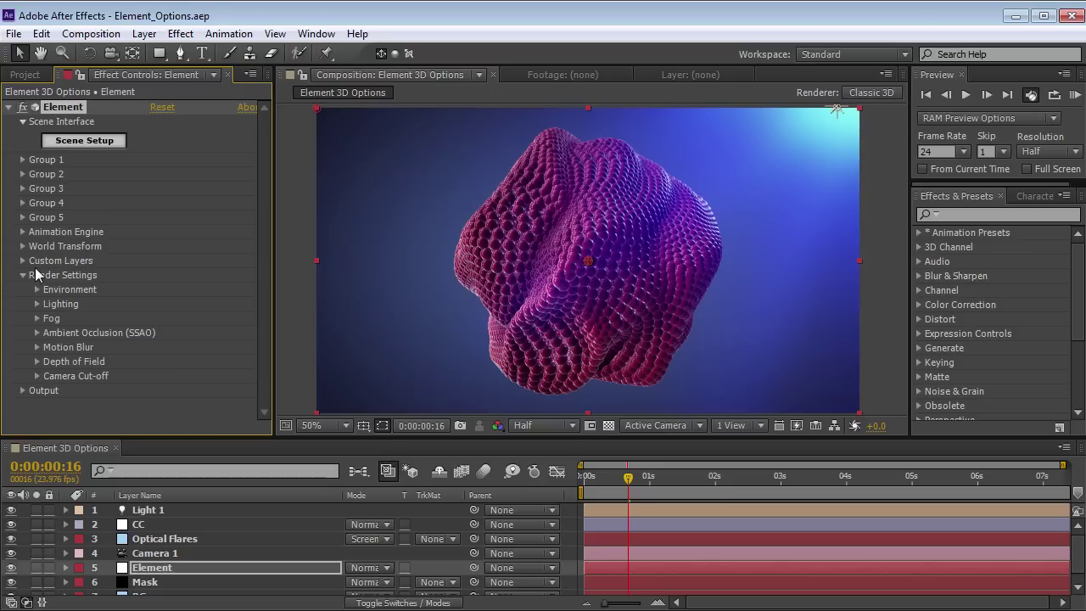
click(36, 333)
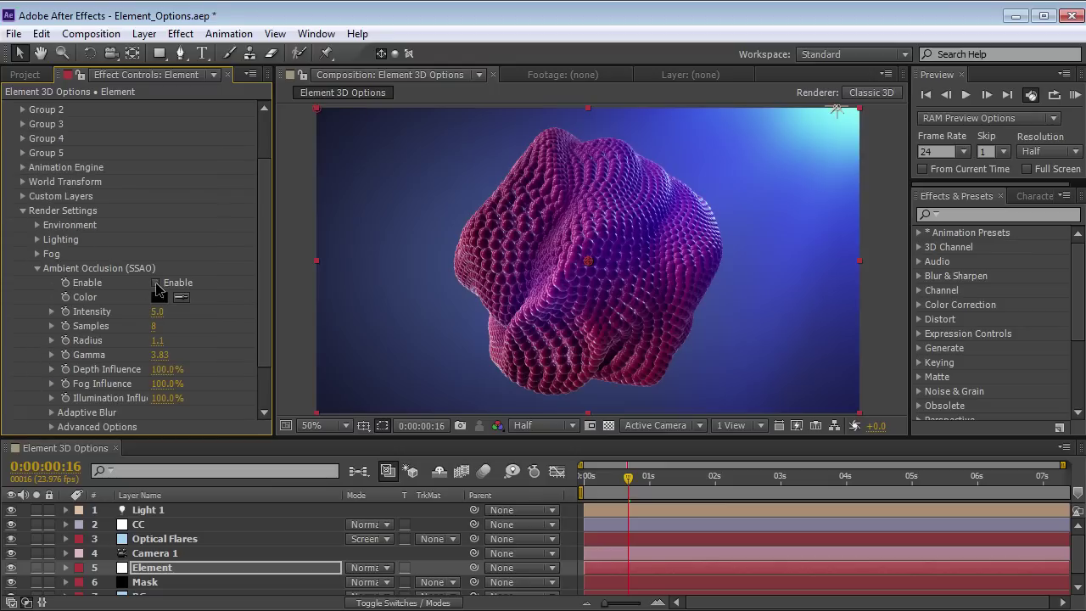
click(156, 283)
click(155, 283)
click(156, 283)
click(155, 283)
click(155, 282)
click(155, 282)
Set the Ambient Occlusion Radius to 1.9 and collapse the Render Settings.
drag(157, 341, 217, 339)
drag(157, 311, 167, 310)
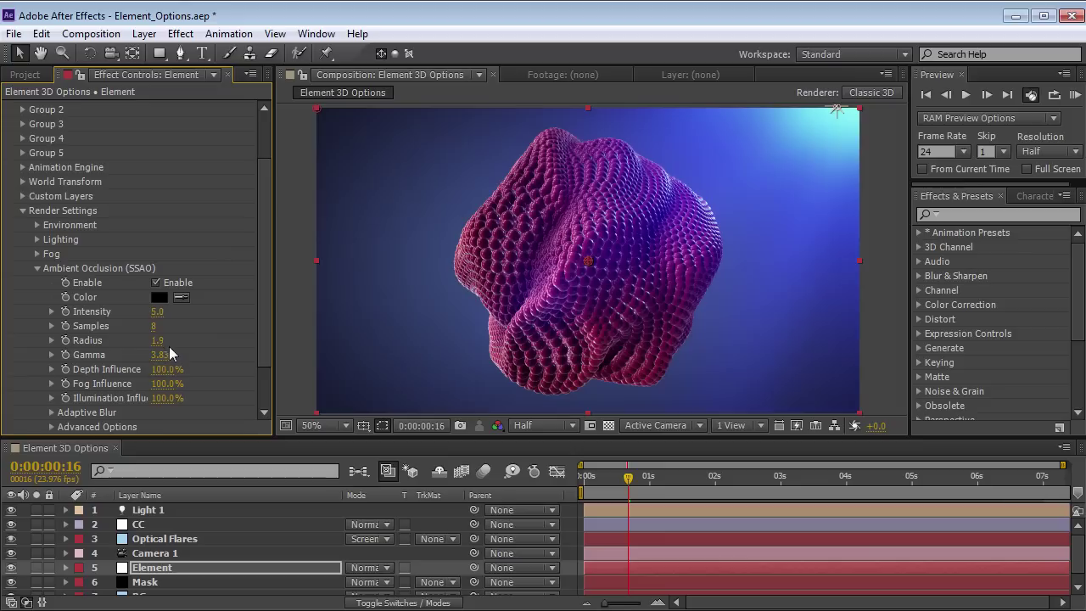
click(37, 268)
click(23, 275)
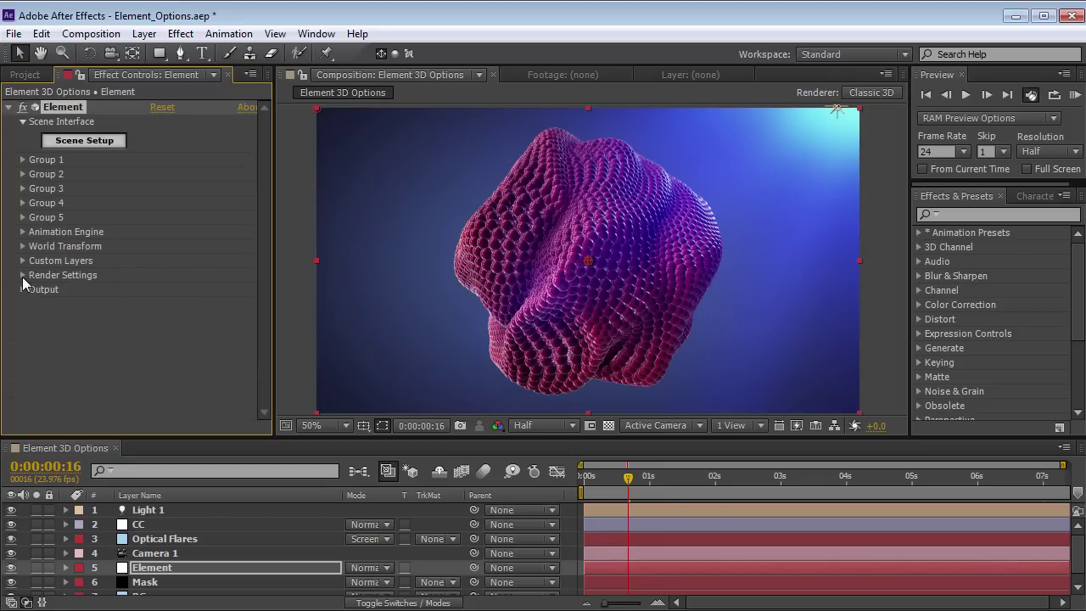
Reset all Group 1 settings to their defaults with the group's Copy/Paste Group options.
click(21, 161)
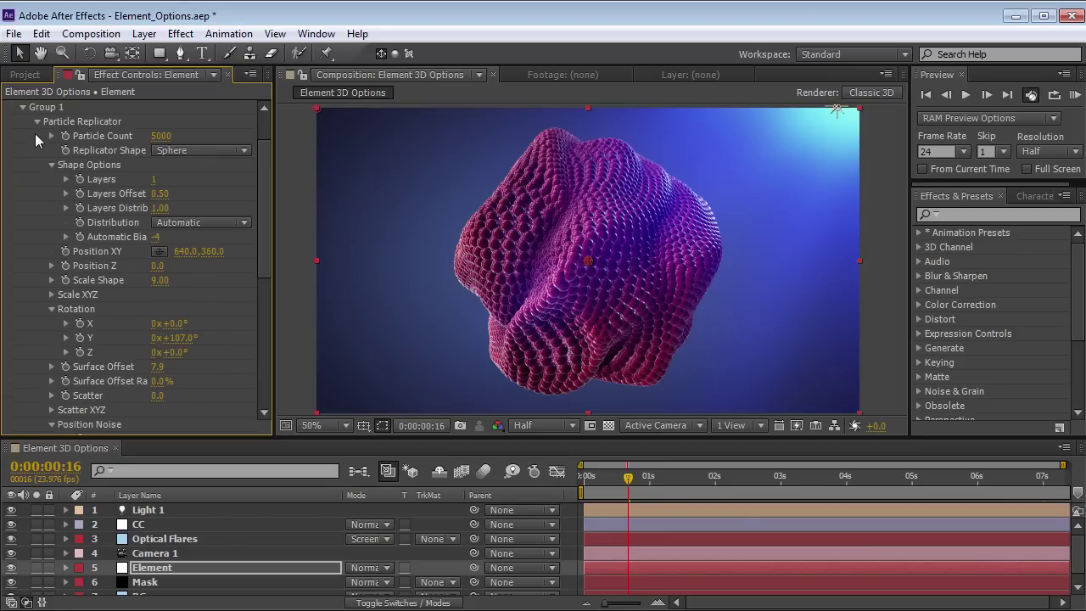
click(36, 124)
click(38, 189)
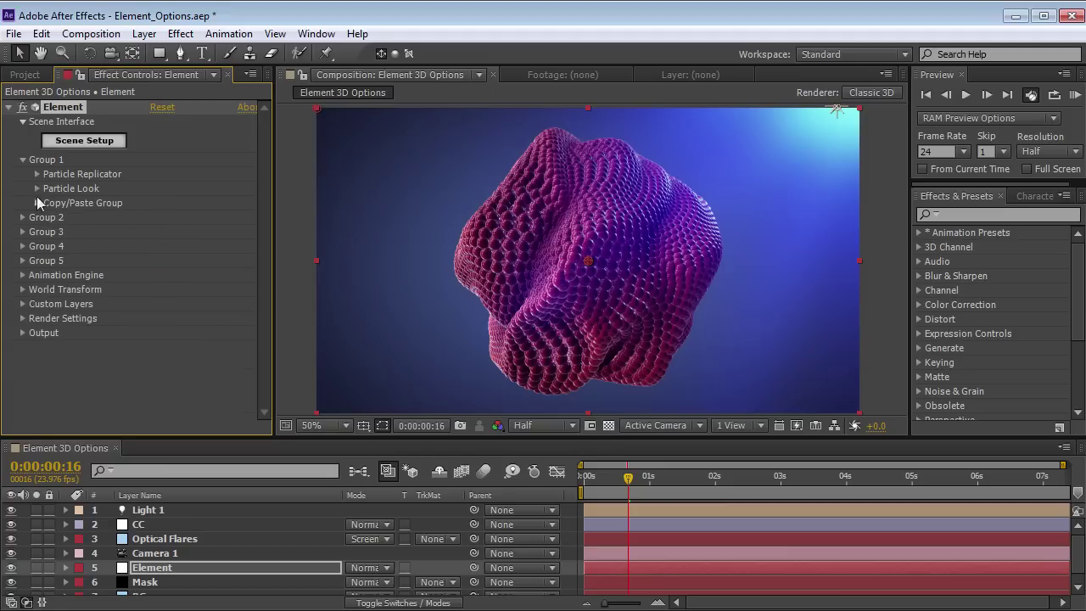
click(37, 204)
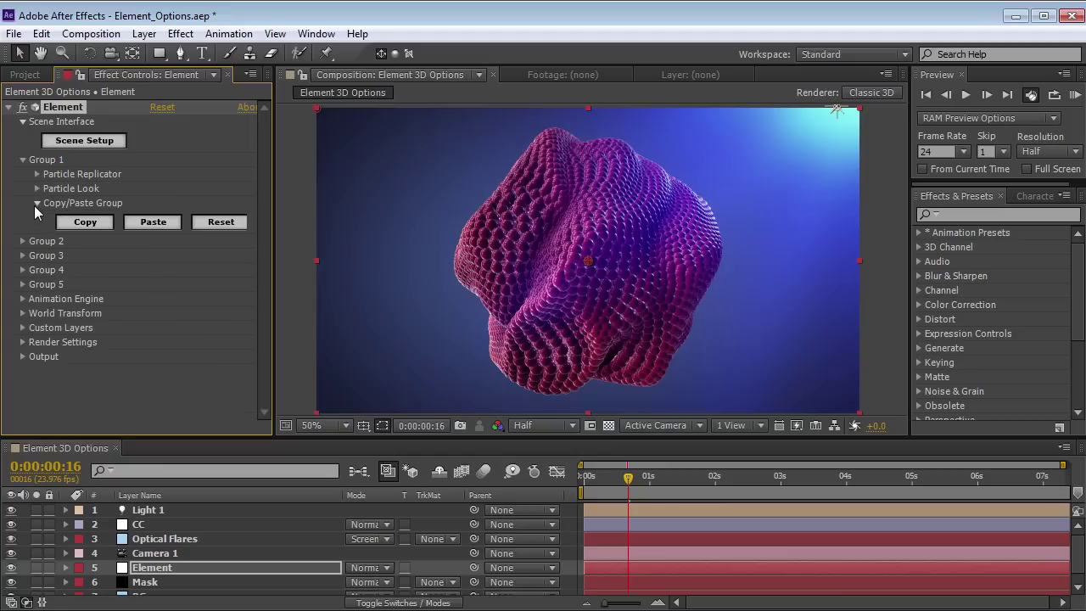
click(220, 224)
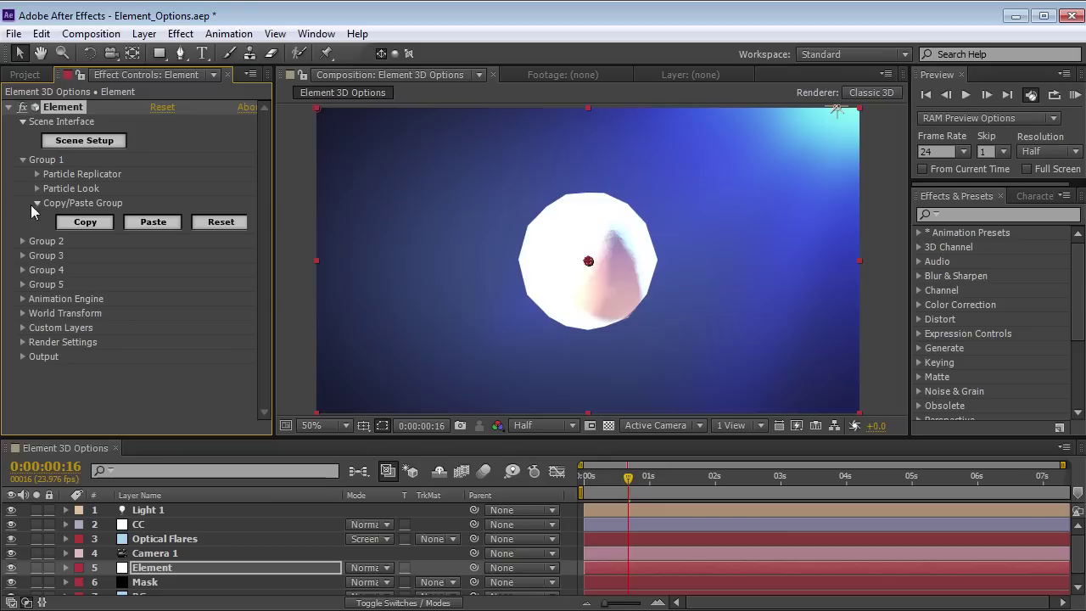
click(37, 204)
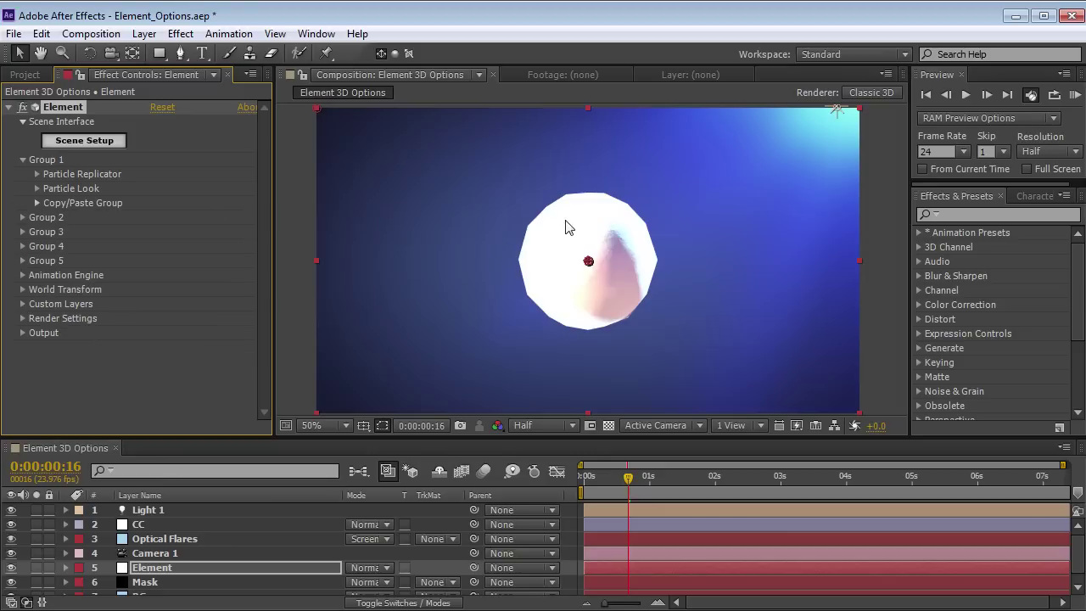
Review the sphere_low model's settings in Scene Setup and return to the composition.
click(85, 141)
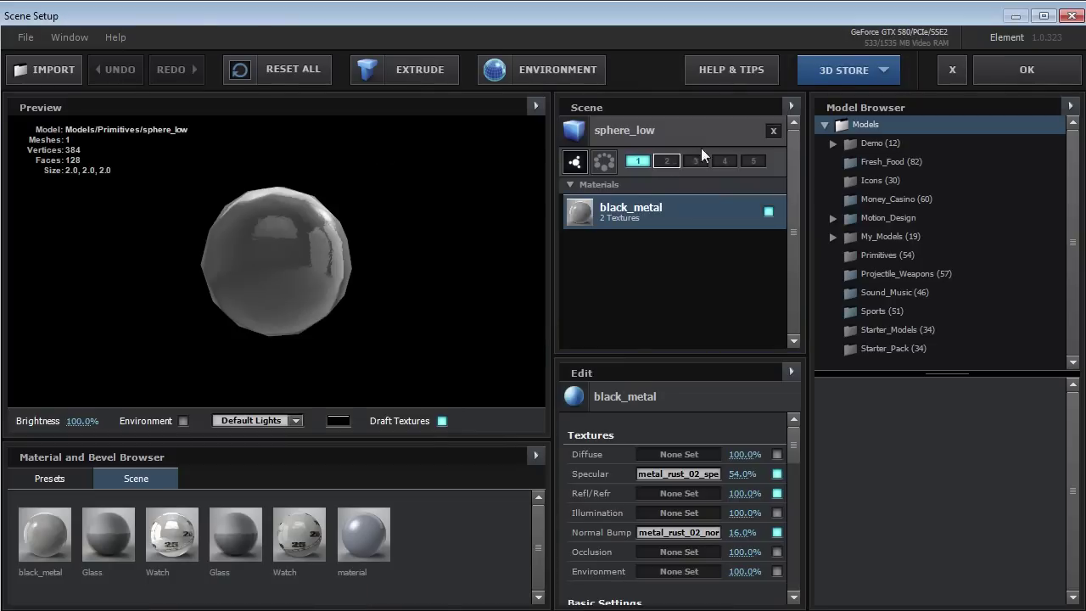
click(641, 144)
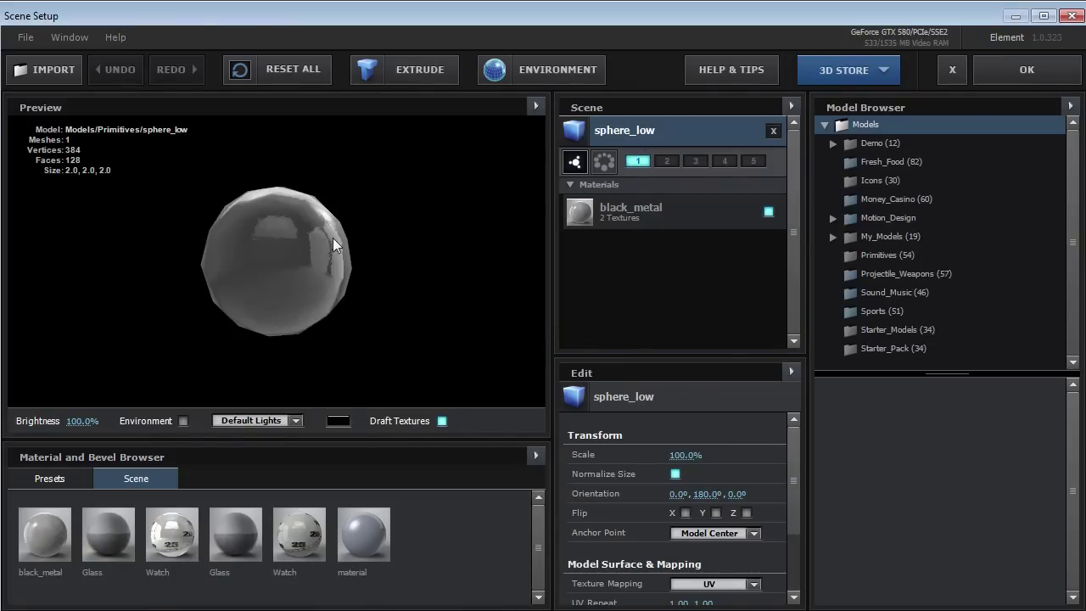
click(1024, 71)
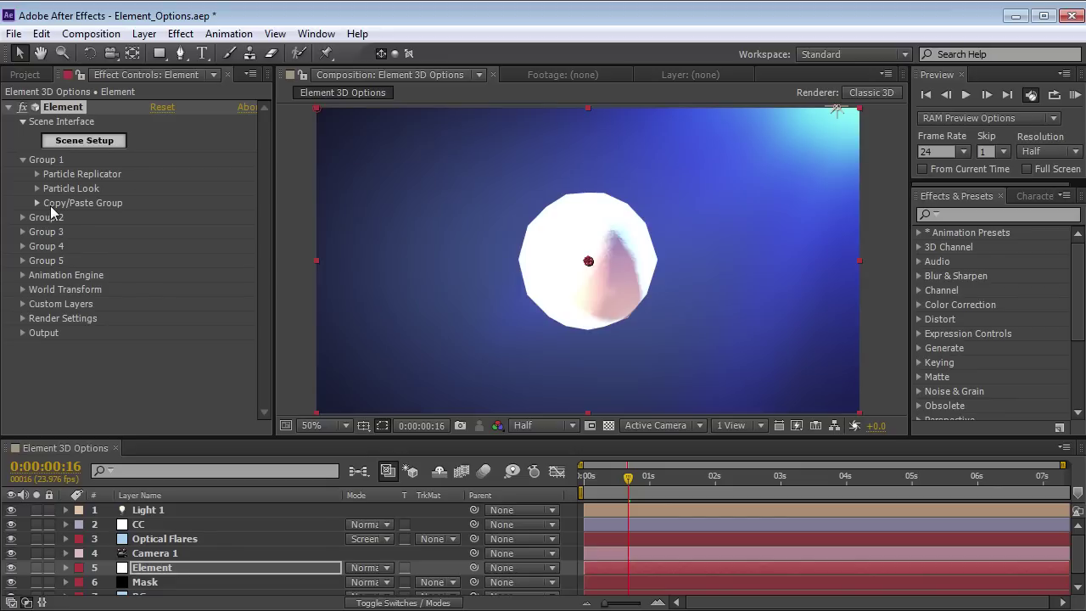
Set Group 1's Particle Look Color Tint to dark red 501A15.
click(36, 189)
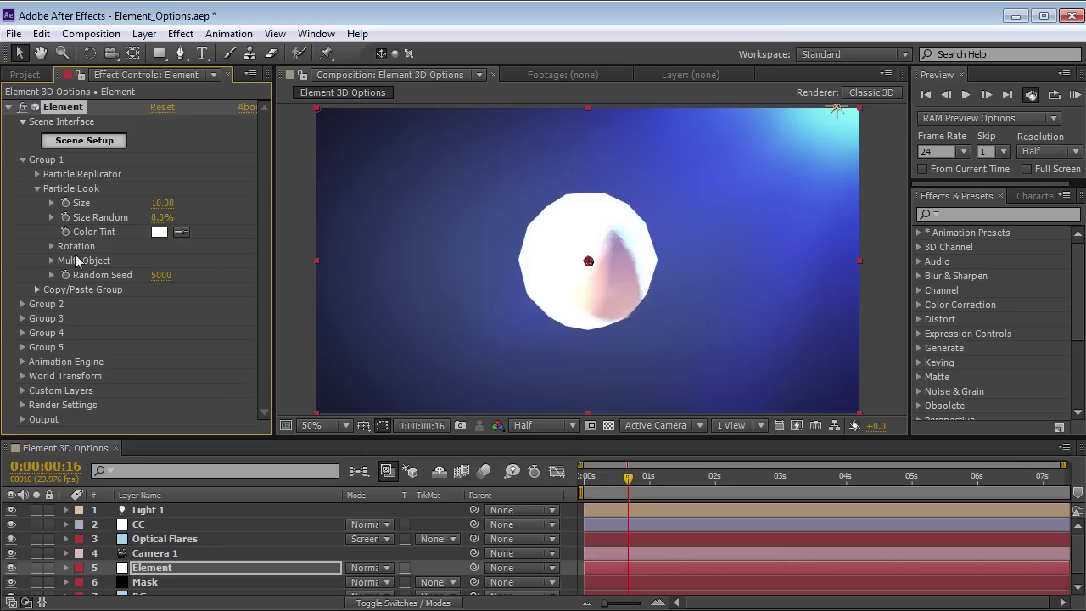
drag(252, 441, 278, 510)
click(401, 555)
click(249, 534)
click(398, 554)
drag(352, 538, 321, 494)
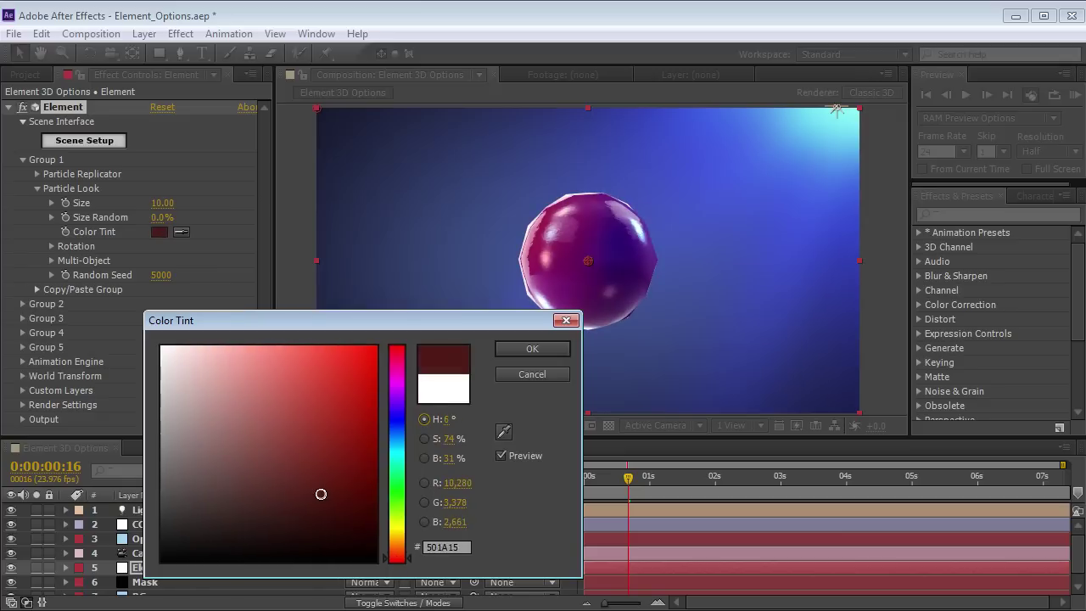
click(532, 348)
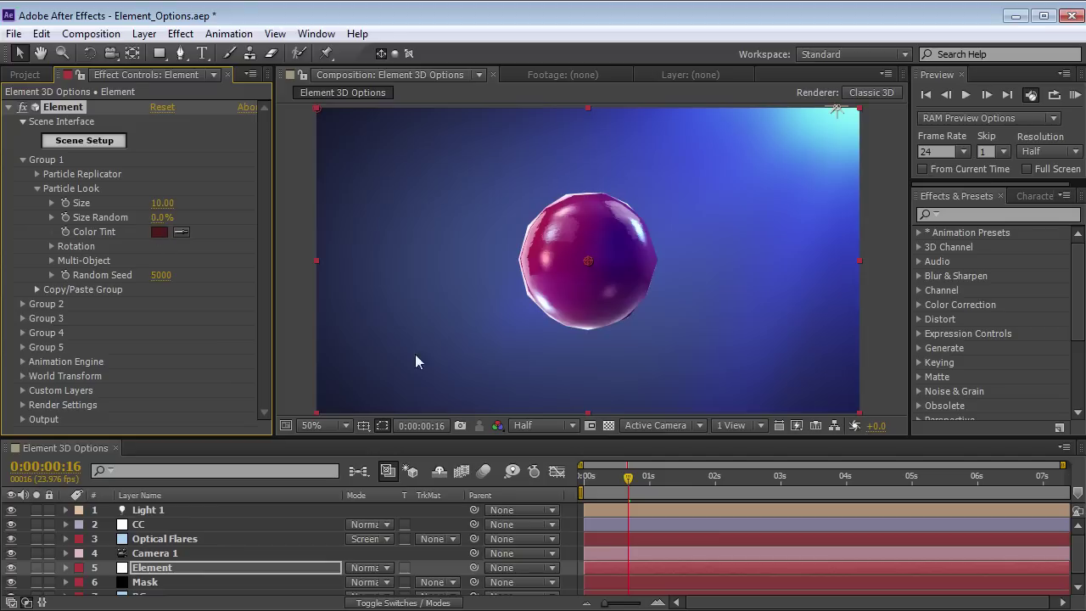
Return to the first frame and reduce Group 1's Particle Look Size to 1.30.
drag(627, 480, 583, 479)
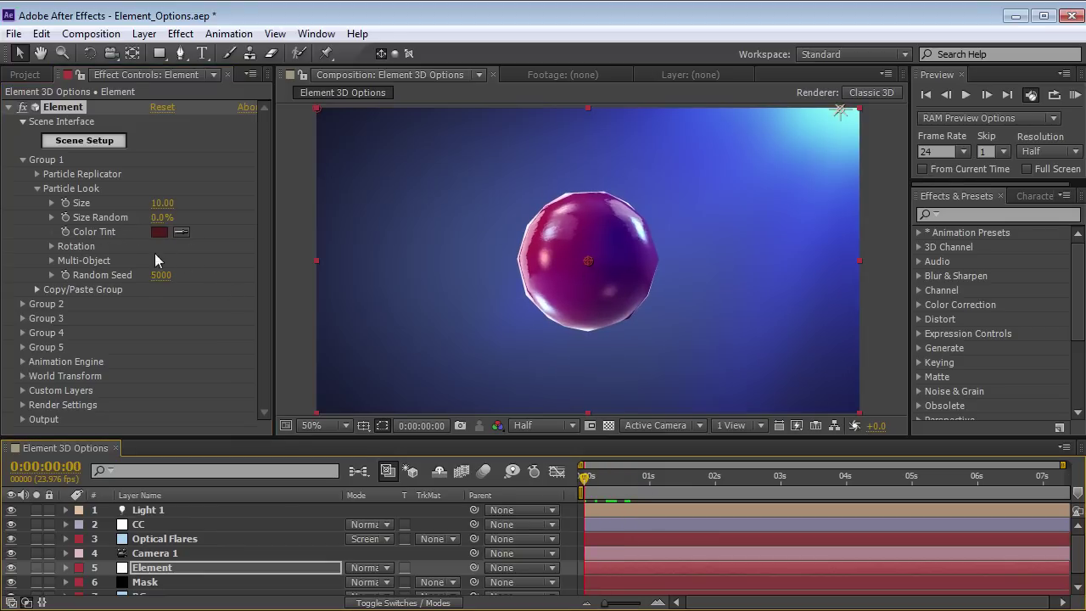
mouse_move(166, 209)
mouse_down()
mouse_move(119, 209)
mouse_move(146, 212)
mouse_up()
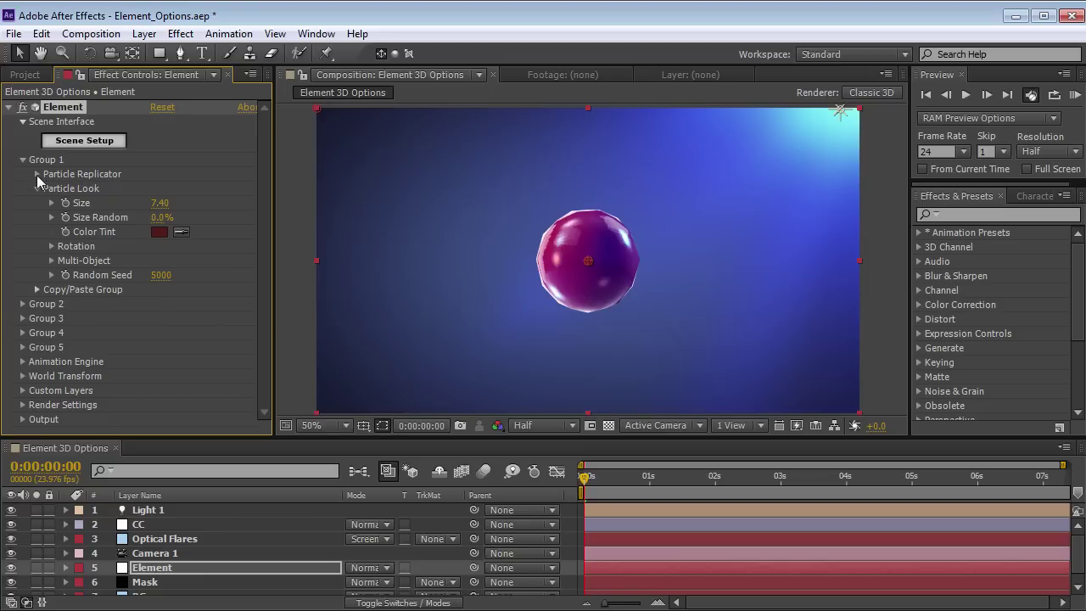
drag(158, 204, 114, 207)
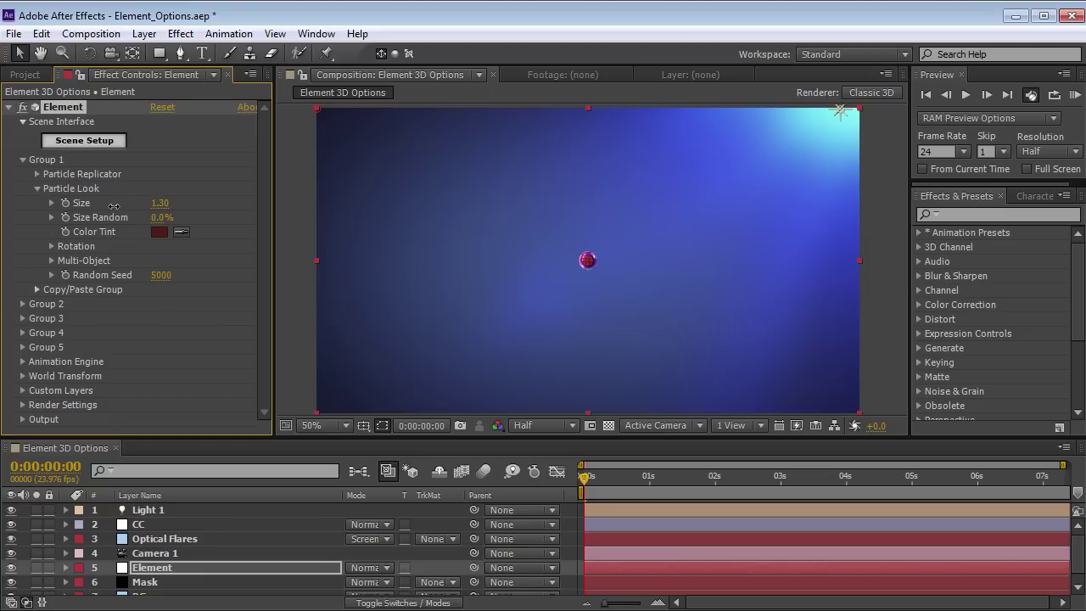
click(36, 188)
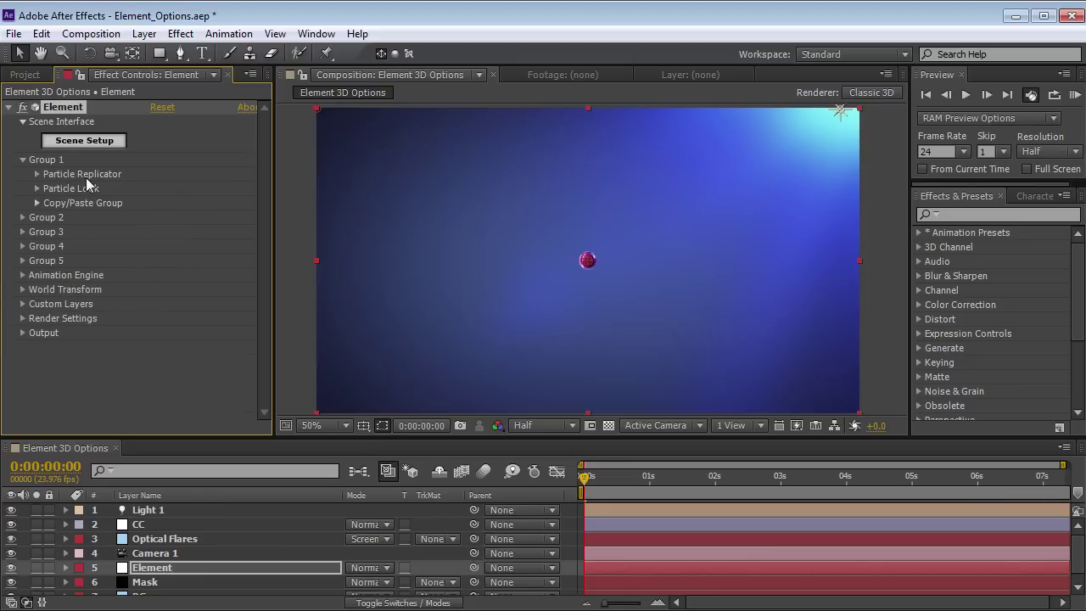
Raise Group 1's Particle Count to 72 and its Scatter to 28.4, keeping the Point replicator shape.
click(37, 174)
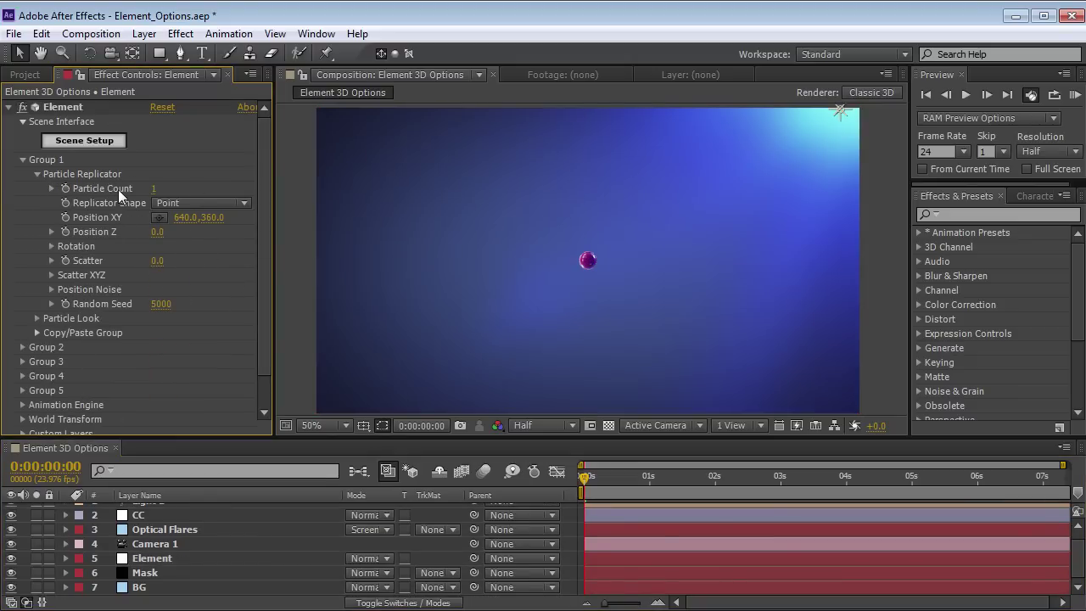
click(161, 188)
drag(196, 185, 195, 196)
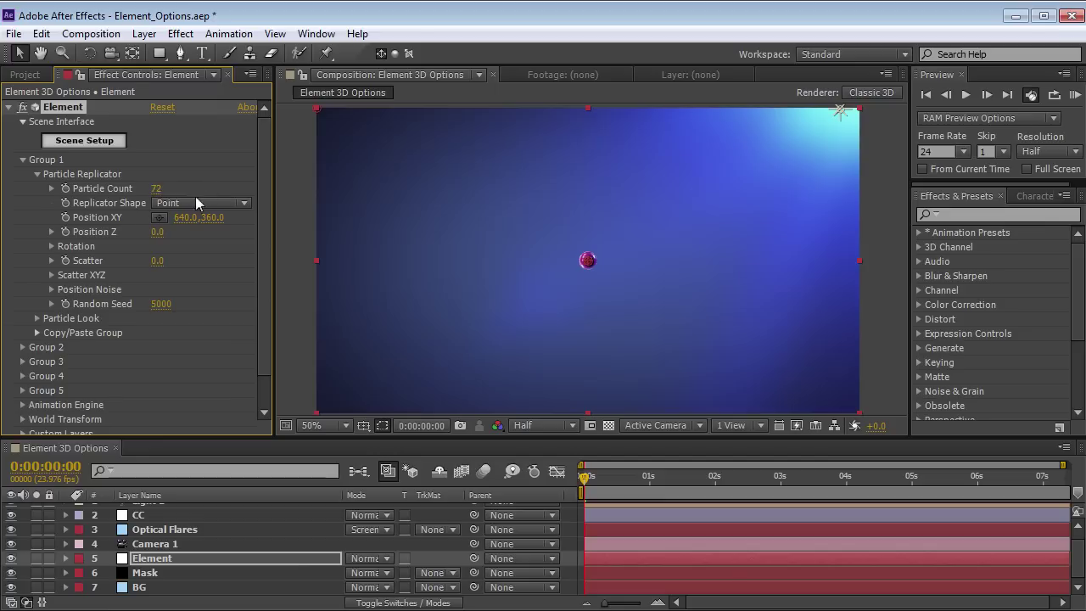
click(199, 203)
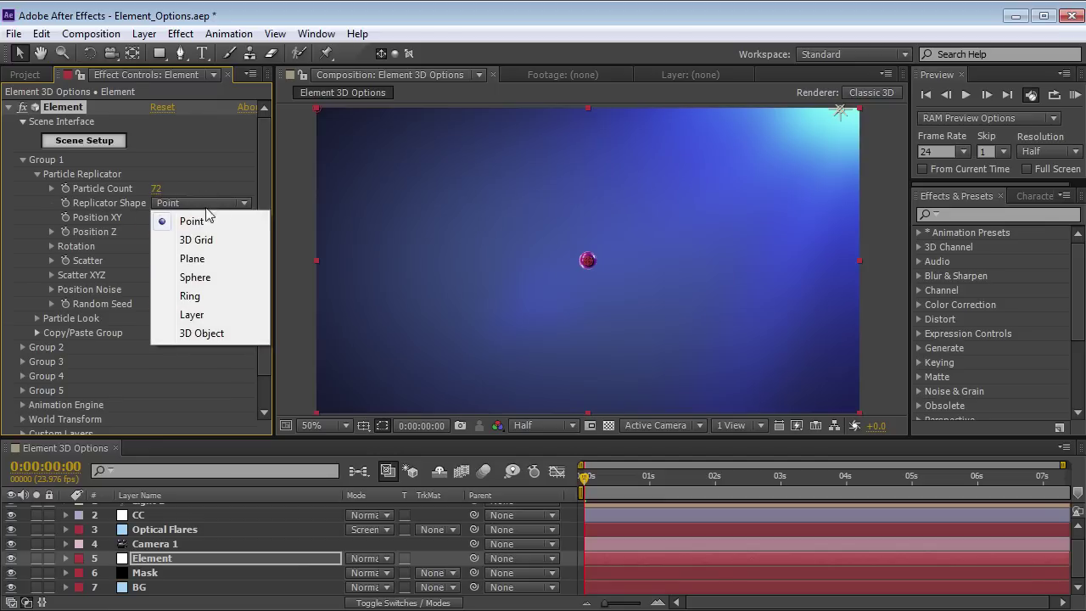
click(98, 200)
drag(164, 267, 606, 181)
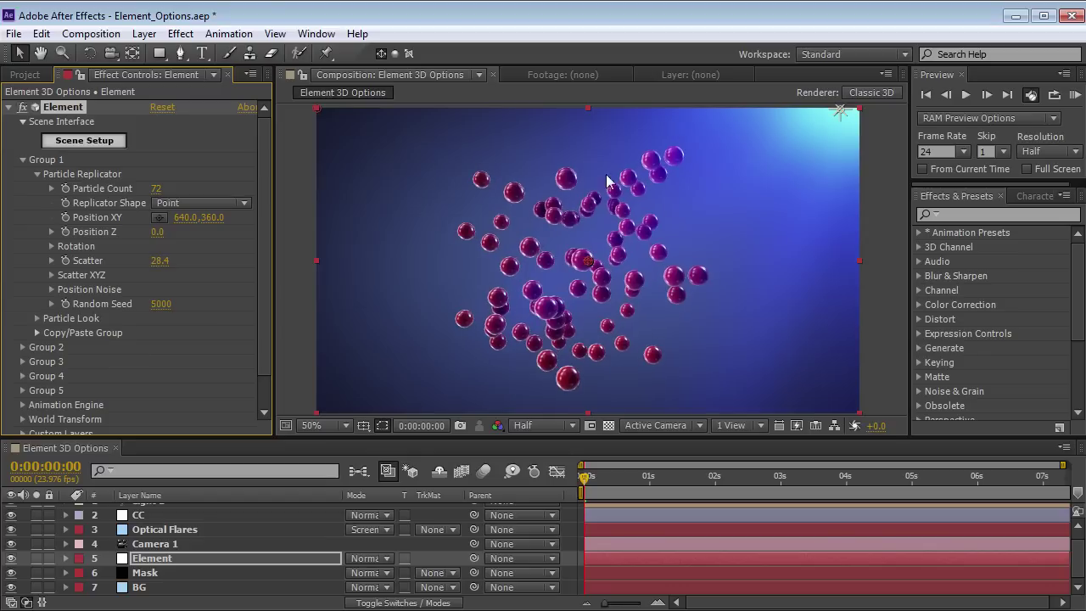
Increase Group 1's Particle Count to 662 and check the scattered spheres with the camera tool.
drag(157, 188, 206, 190)
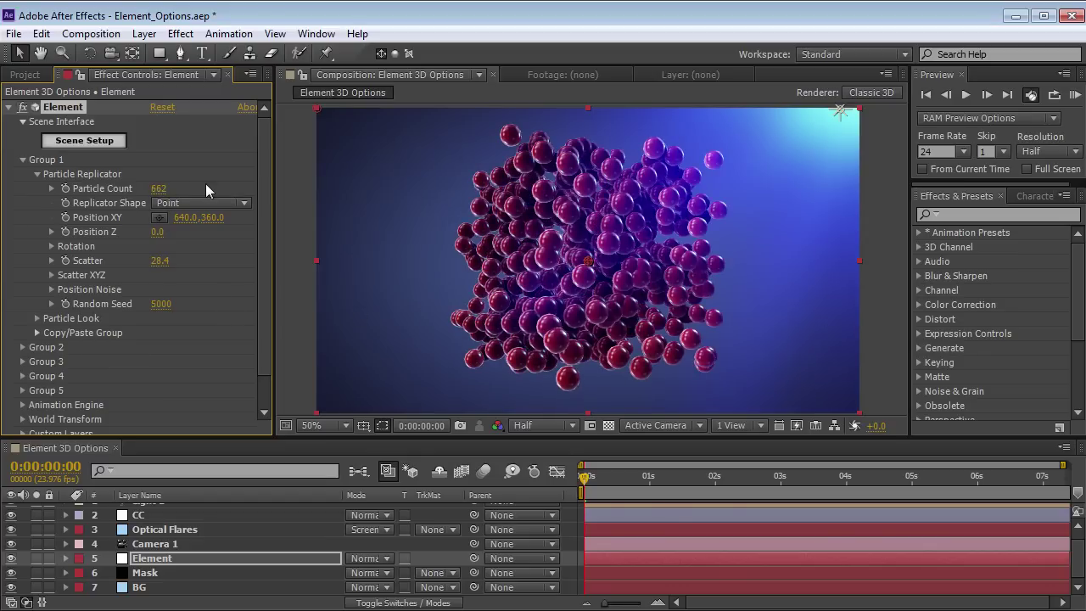
drag(603, 478, 580, 475)
key(c)
mouse_move(599, 234)
mouse_down()
mouse_move(503, 291)
mouse_move(674, 243)
mouse_move(608, 241)
mouse_up()
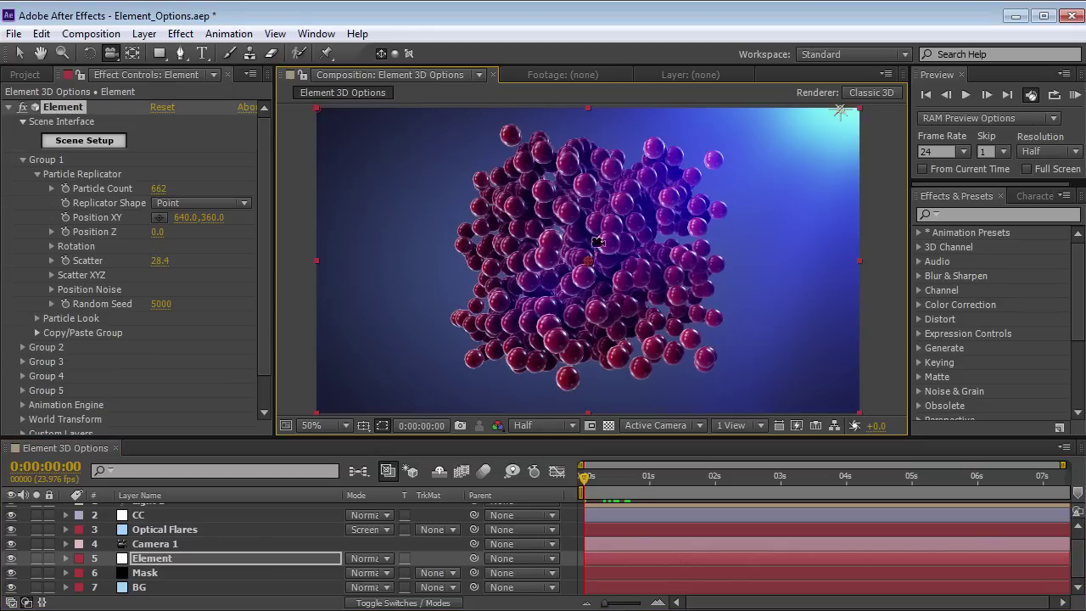
key(v)
Change Group 1's Replicator Shape to Plane and set its Scatter to 0.
click(200, 202)
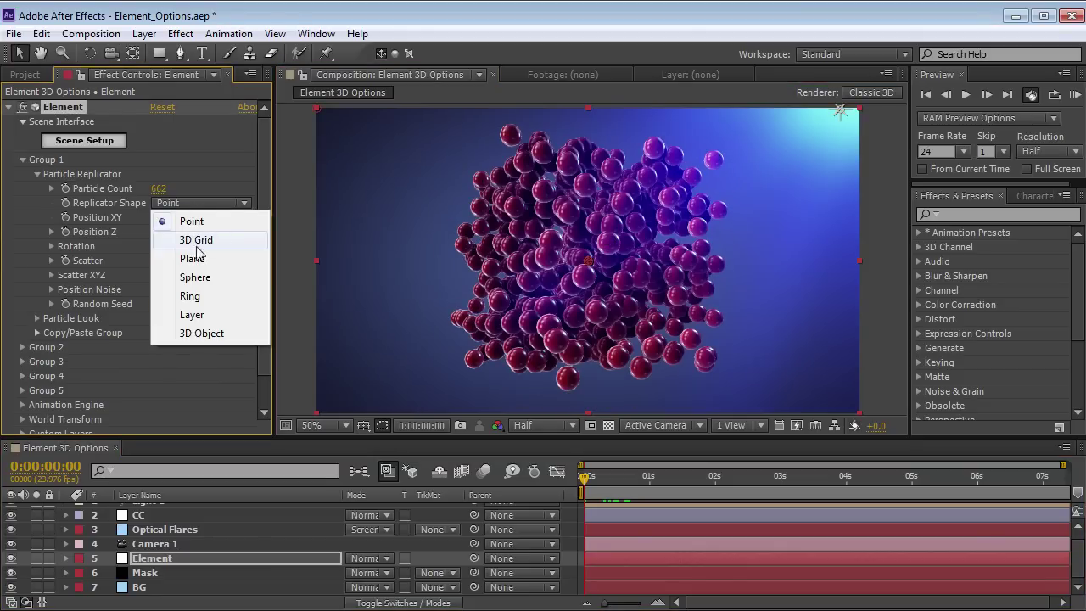
click(193, 259)
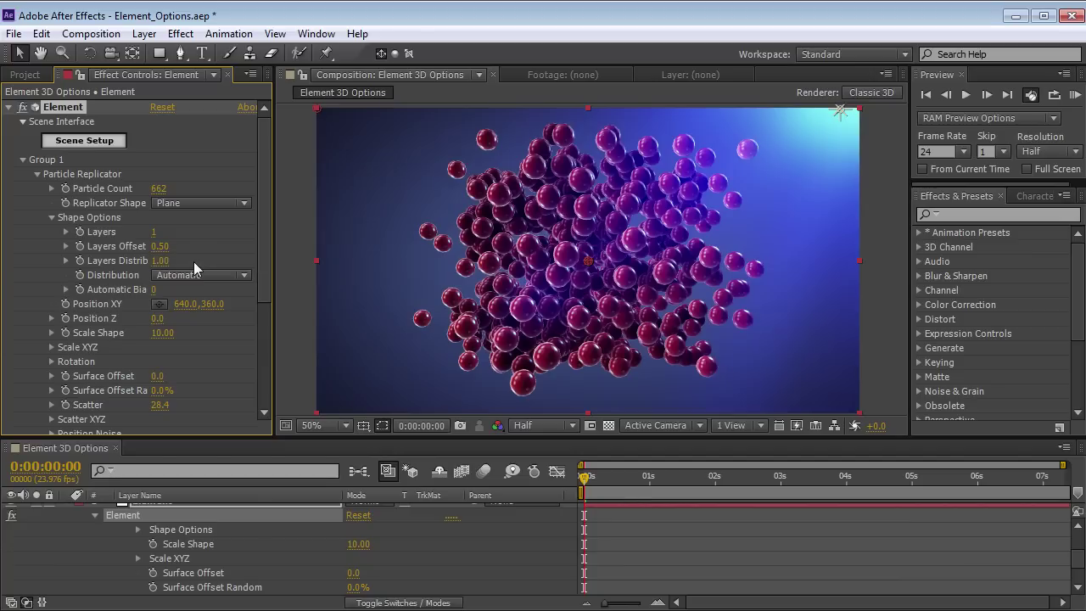
click(56, 222)
click(160, 333)
text(0)
key(Return)
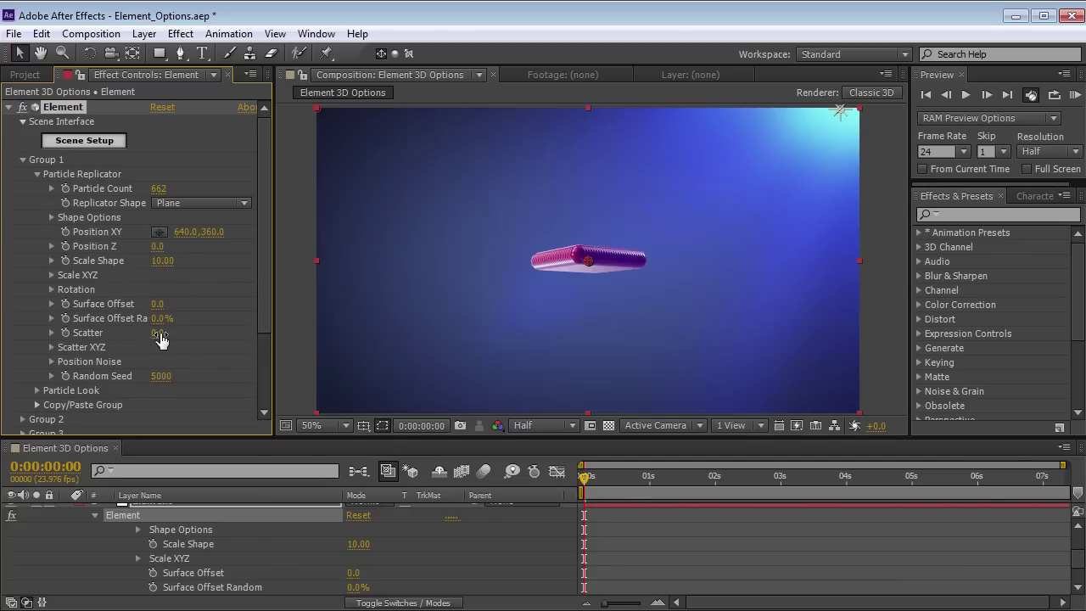
Try enlarging the plane replicator with a Scale Shape of 62, and revert the scale changes.
key(c)
mouse_move(551, 255)
mouse_down()
mouse_move(559, 225)
mouse_move(555, 260)
mouse_up()
drag(163, 260, 205, 261)
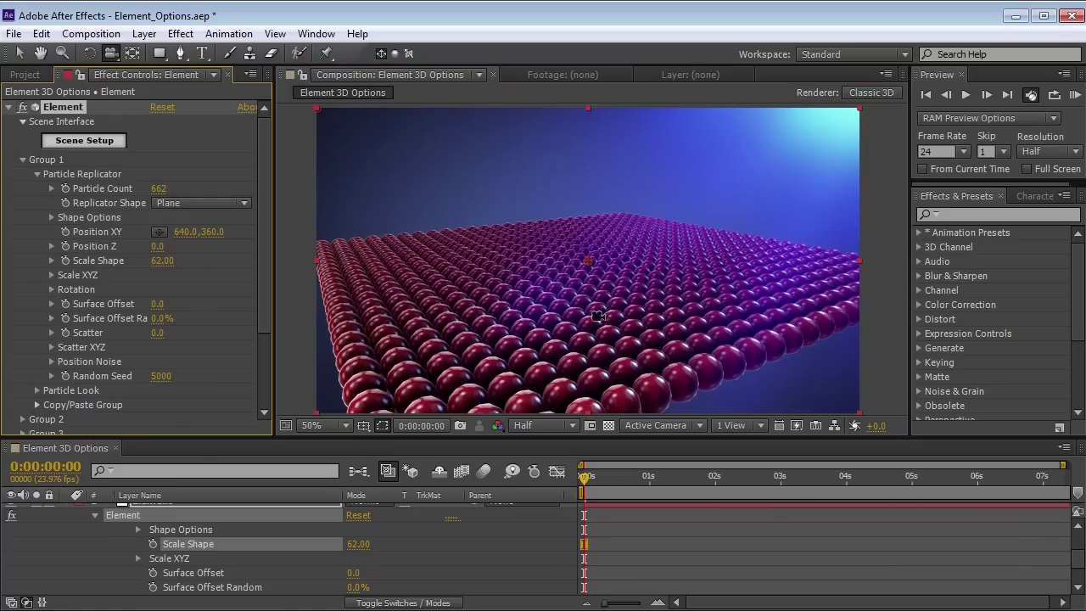
mouse_move(616, 297)
mouse_down()
mouse_move(624, 339)
mouse_move(636, 301)
mouse_up()
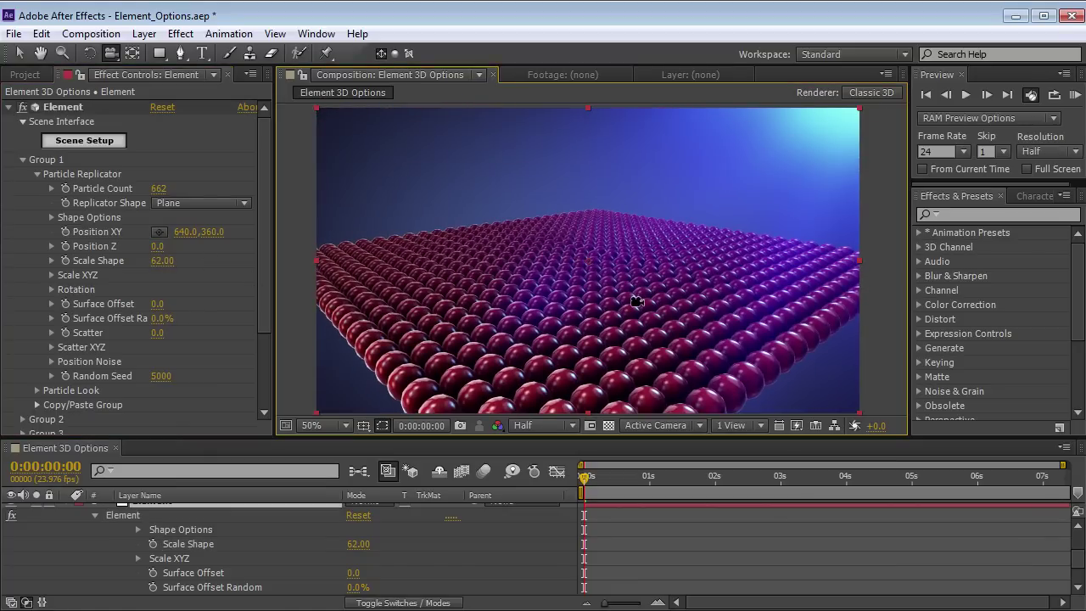
key(ctrl+z)
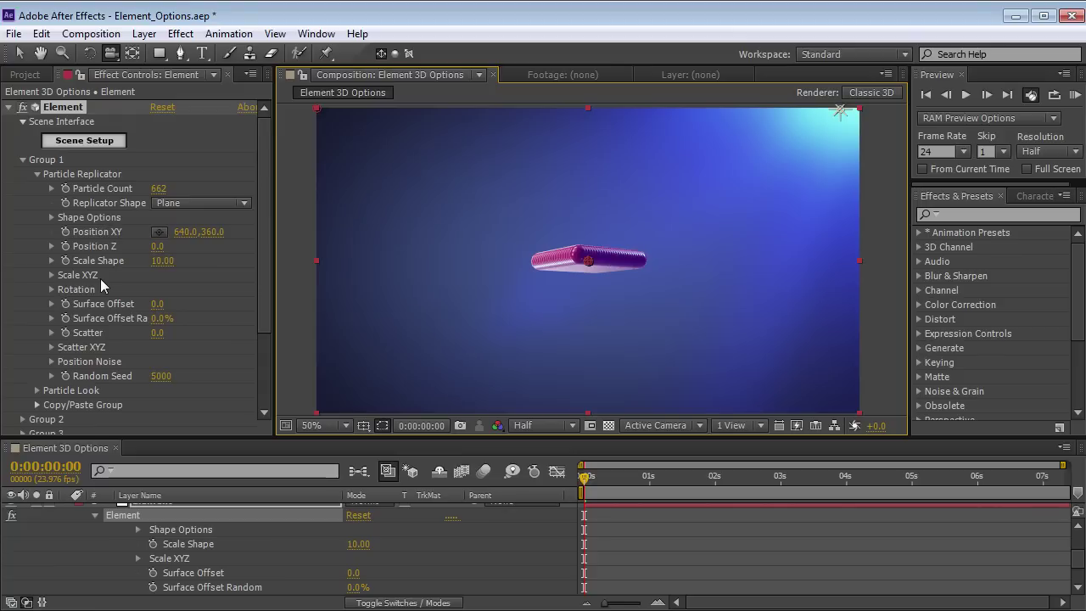
drag(162, 261, 190, 262)
key(ctrl+z)
Change Group 1's Replicator Shape to Sphere and set its Scale Shape to 22.
click(168, 208)
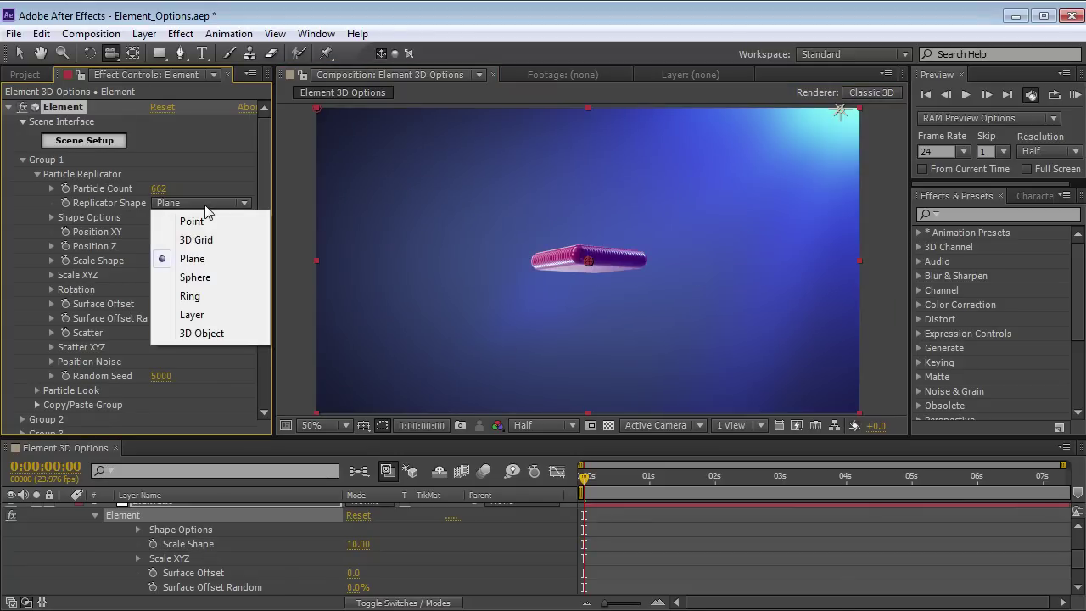
click(197, 277)
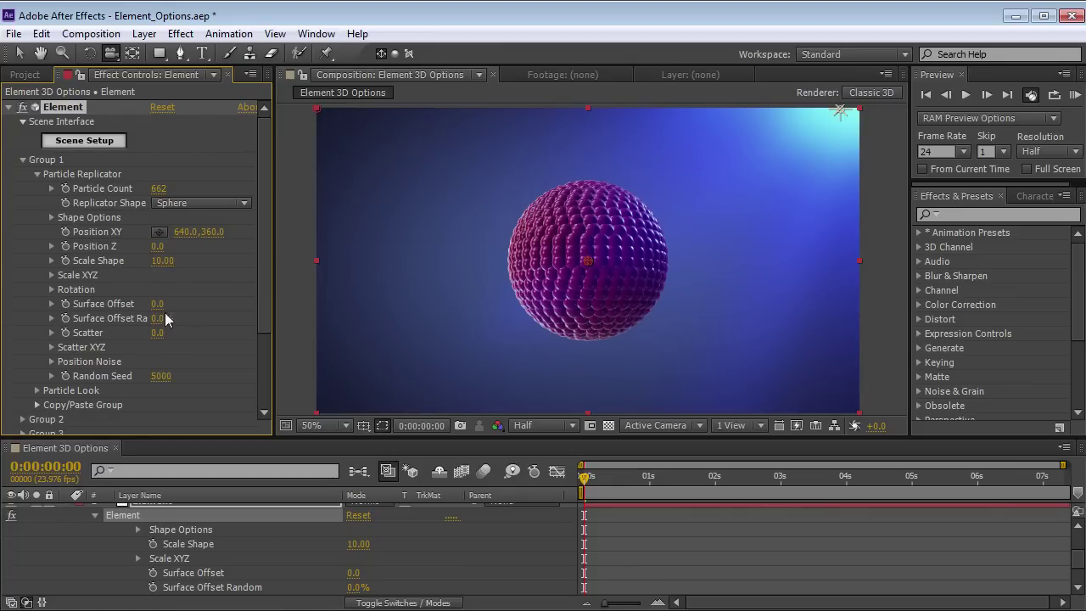
drag(158, 260, 156, 261)
drag(541, 241, 301, 253)
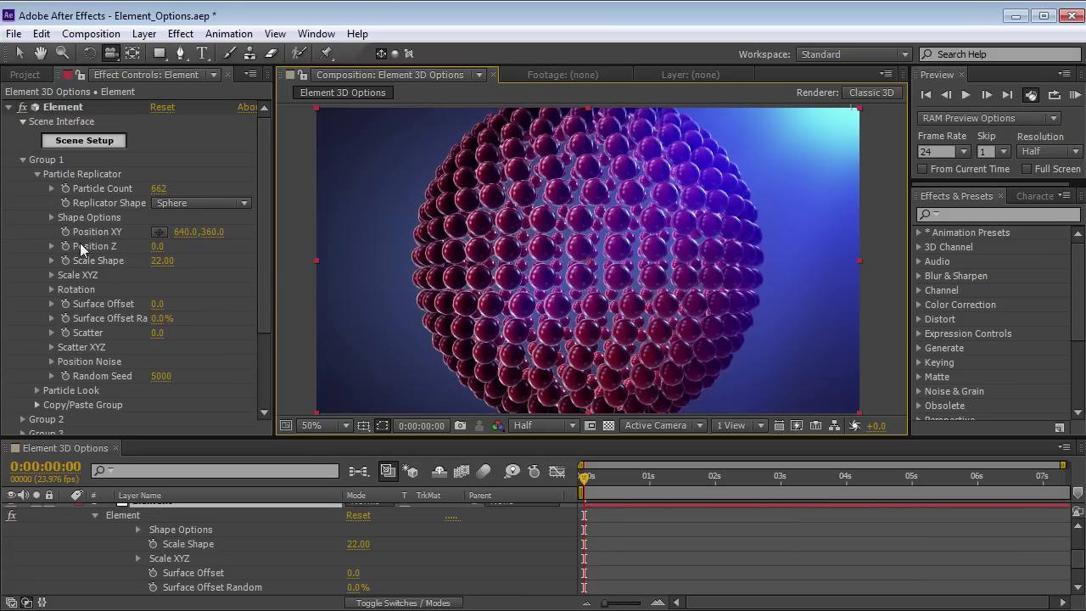
Try shifting the sphere replicator with Position XY and Position Z, undoing each move.
drag(212, 232, 219, 232)
key(ctrl+z)
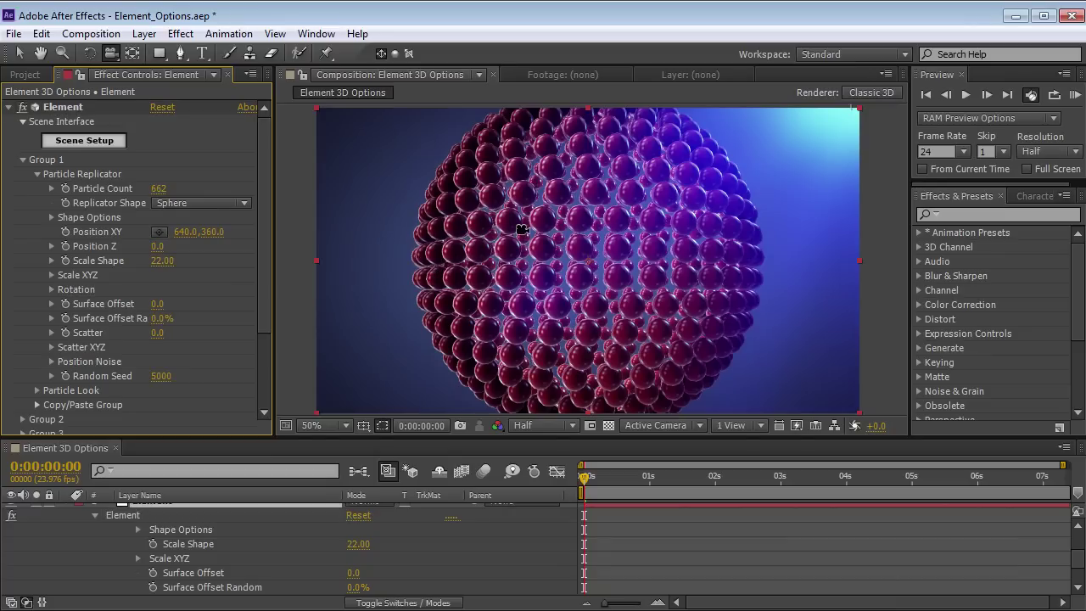
key(v)
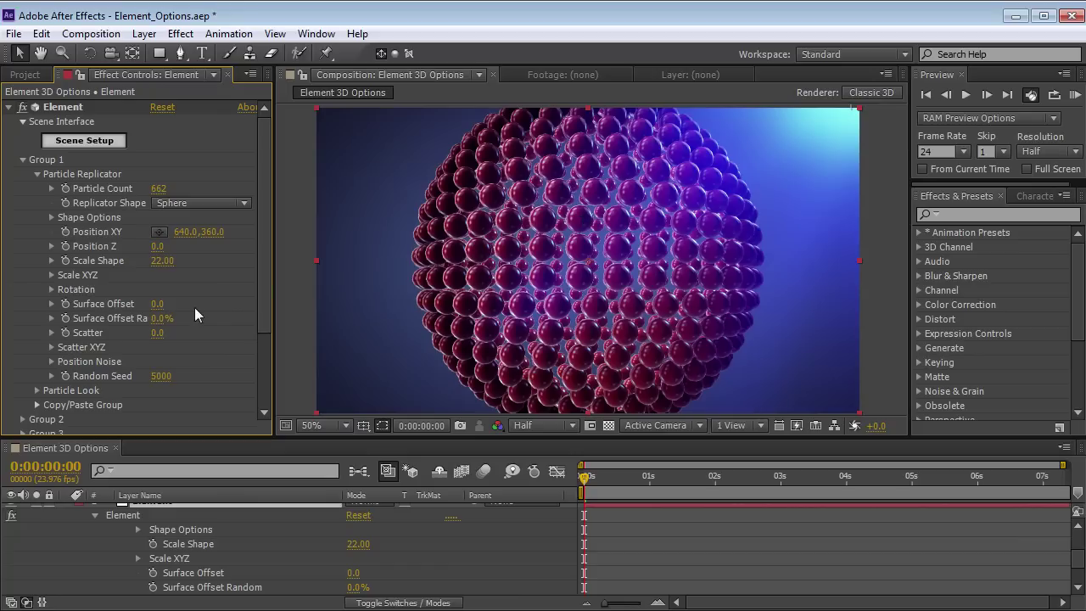
mouse_move(157, 246)
mouse_down()
mouse_move(188, 244)
mouse_move(170, 244)
mouse_up()
key(ctrl+z)
drag(184, 232, 4, 238)
key(ctrl+z)
Keep Sphere as Group 1's Replicator Shape and expand its Shape Options.
click(187, 204)
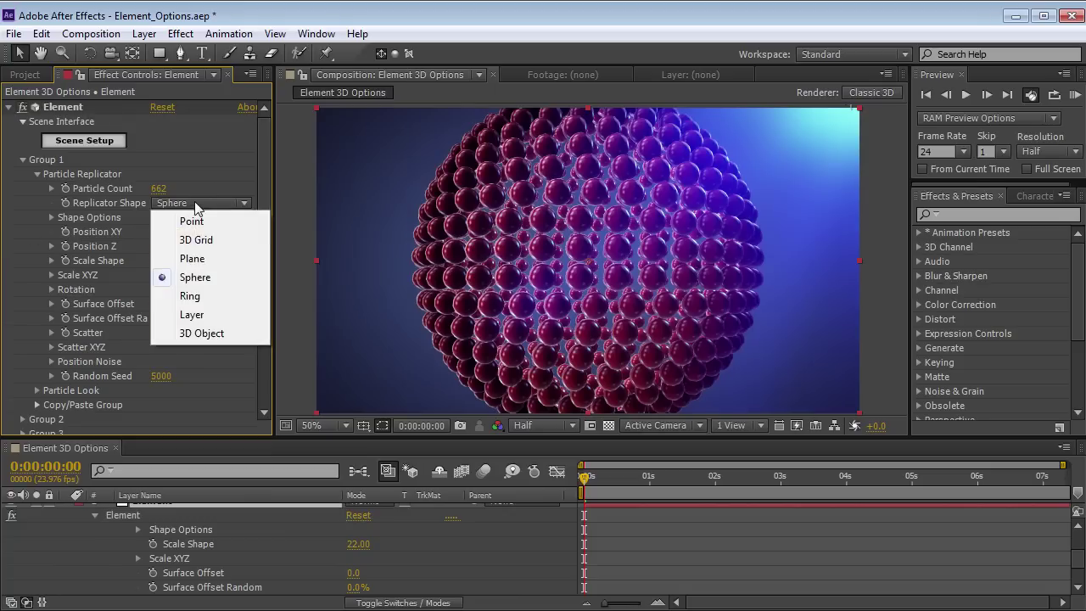
click(195, 280)
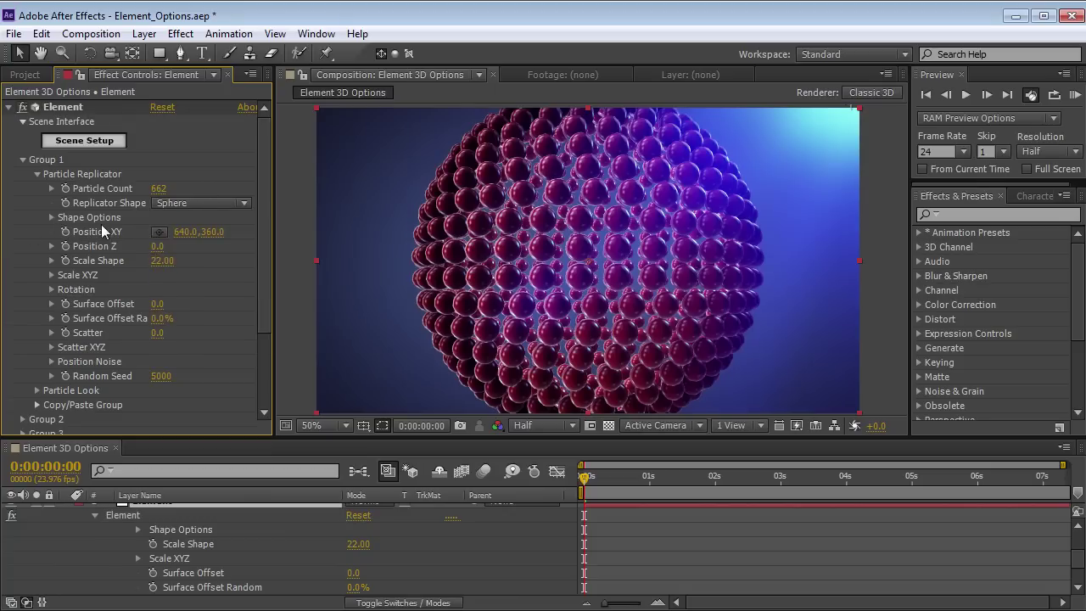
click(51, 218)
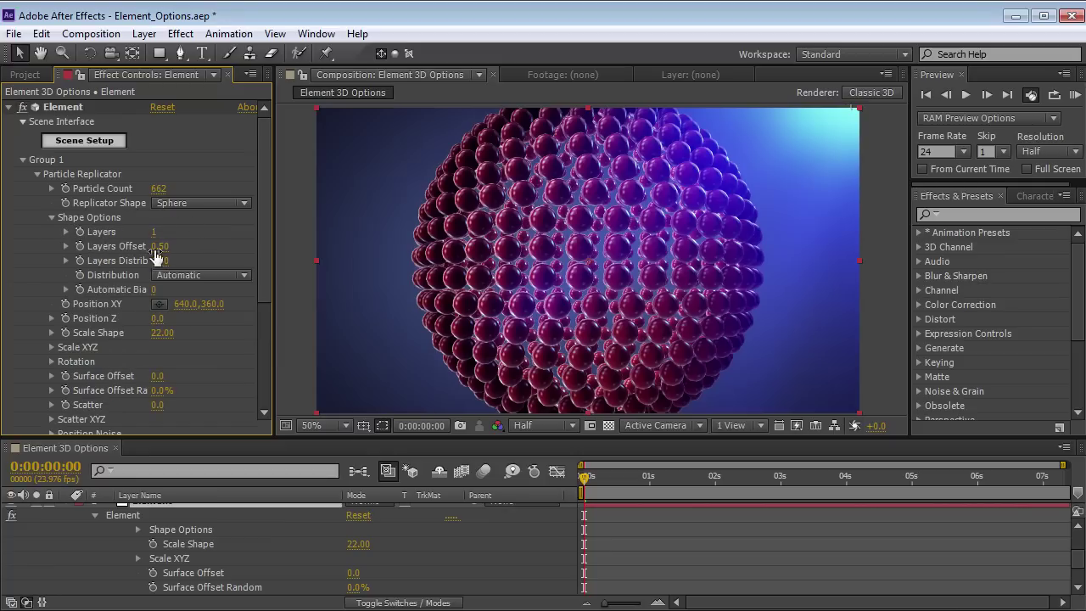
click(52, 218)
click(52, 218)
Change Group 1's Replicator Shape to Plane, set its Layers to 3, and view the stack from an angle.
click(174, 203)
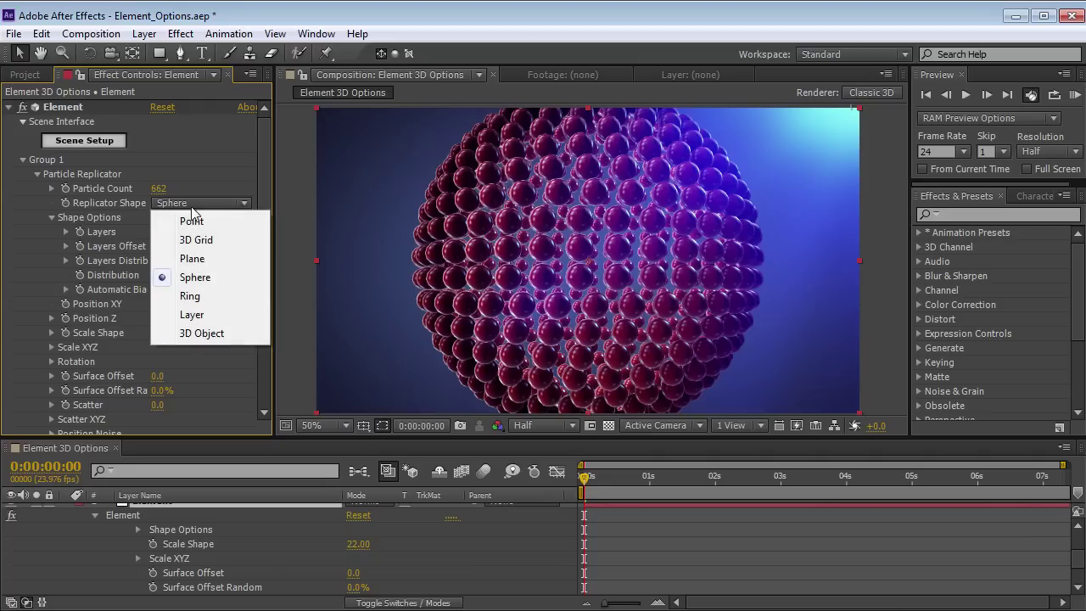
click(202, 258)
key(c)
drag(521, 235, 529, 282)
click(154, 231)
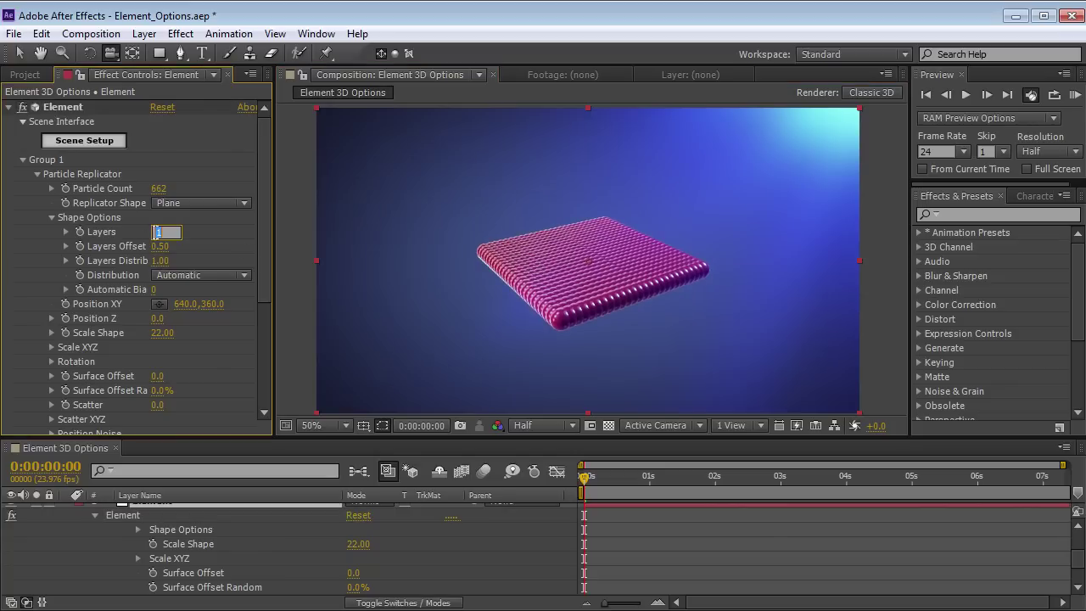
text(3)
key(Return)
drag(598, 344, 572, 246)
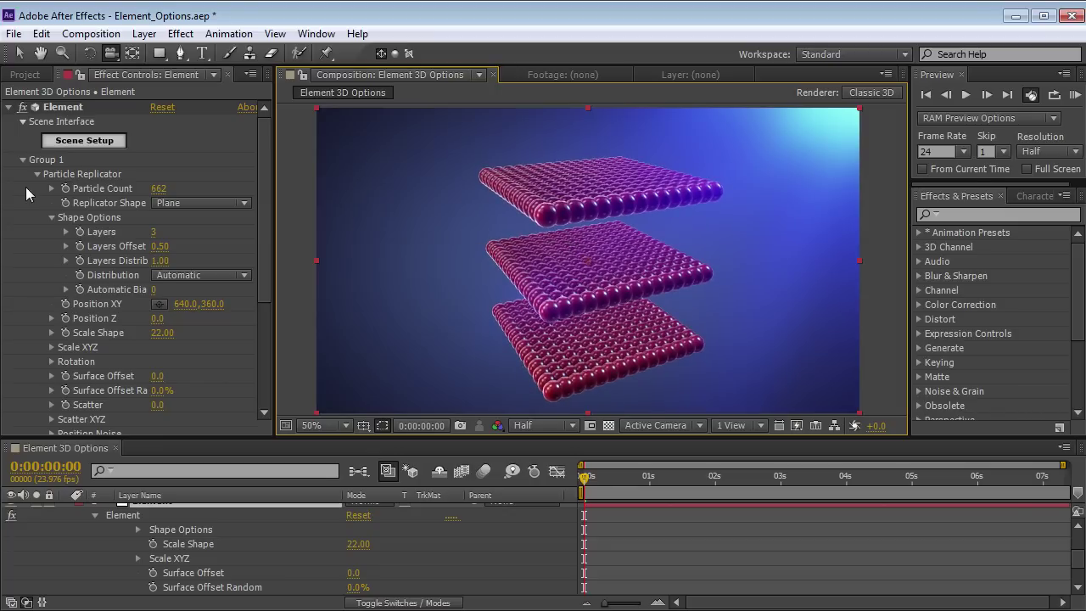
Reduce Group 1's Particle Count to 120 and orbit around the three layered planes.
click(161, 189)
drag(162, 189, 106, 192)
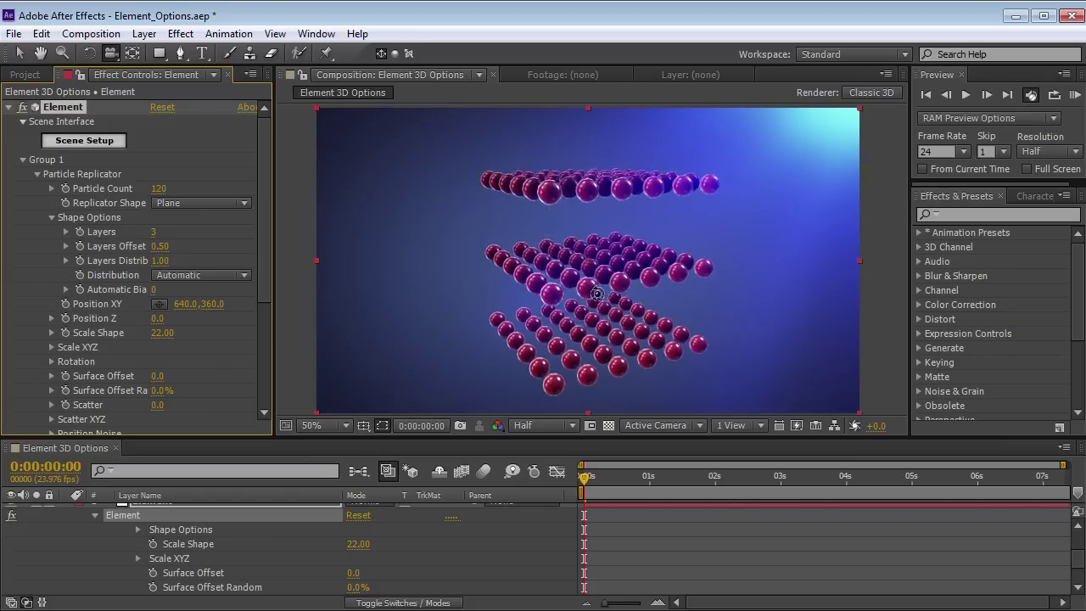
click(544, 162)
drag(544, 162, 588, 239)
drag(539, 316, 556, 324)
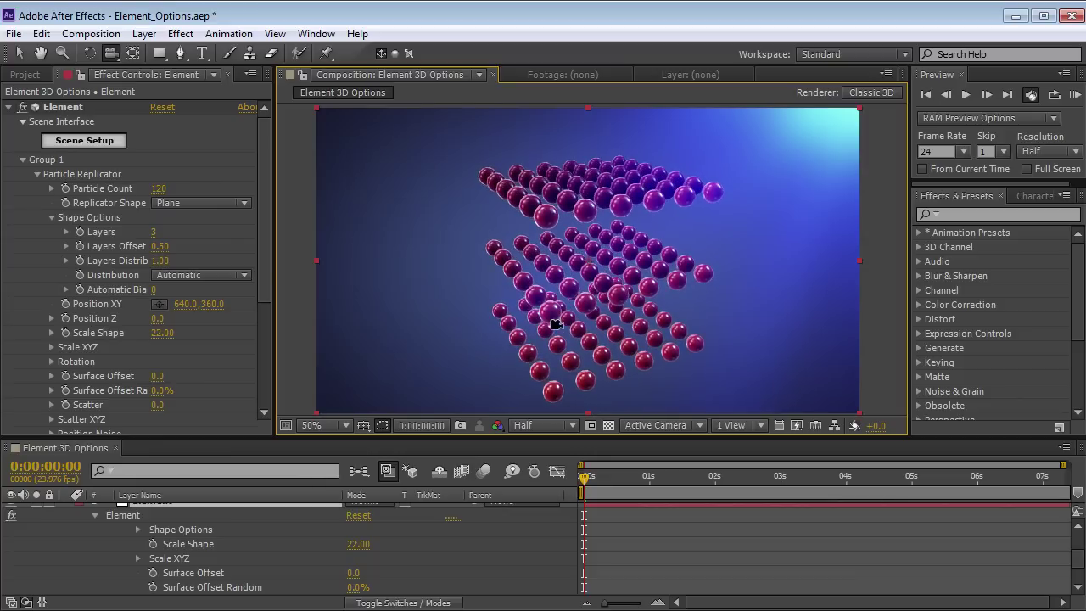
Set the layered planes' Layers Distribution to 2.00 and Layers Offset to 0.42, viewing the stack from several angles.
drag(155, 253, 123, 252)
drag(685, 254, 625, 265)
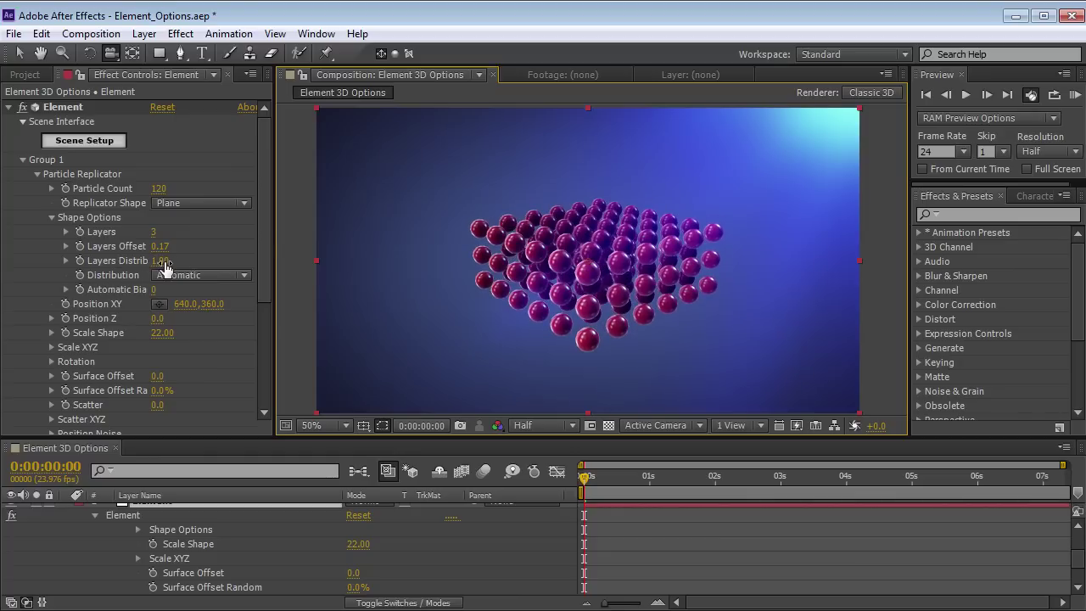
drag(165, 269, 258, 254)
drag(653, 329, 543, 288)
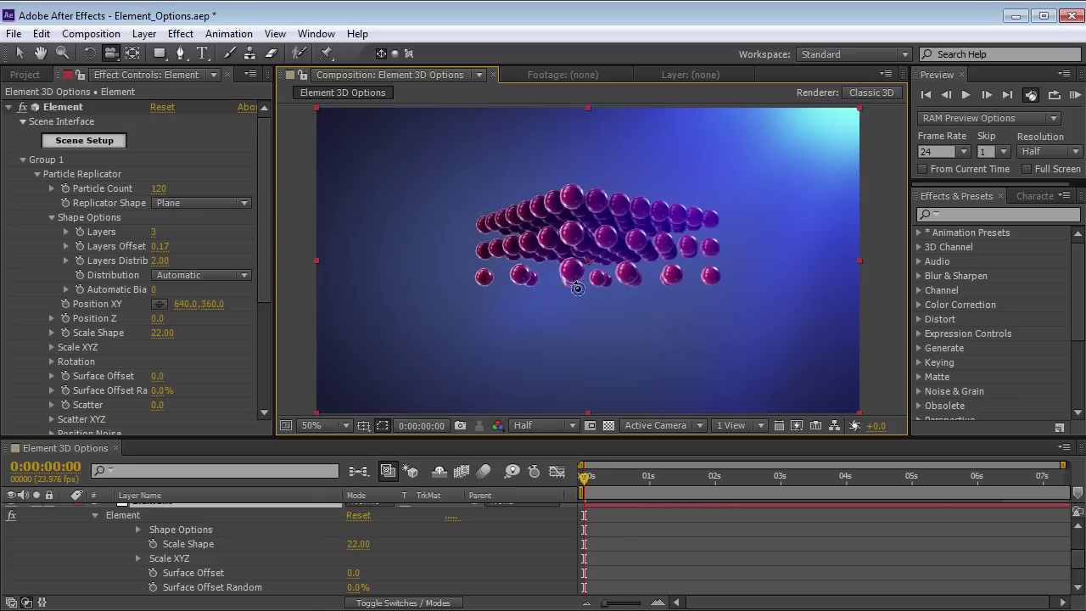
drag(160, 246, 181, 243)
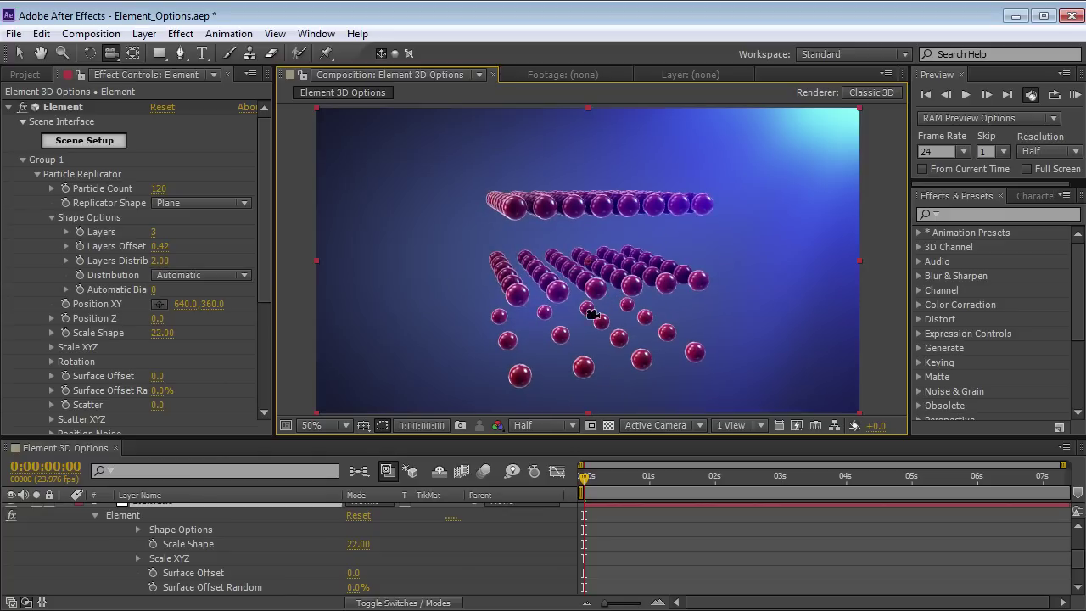
mouse_move(581, 335)
mouse_down()
mouse_move(586, 304)
mouse_move(585, 323)
mouse_up()
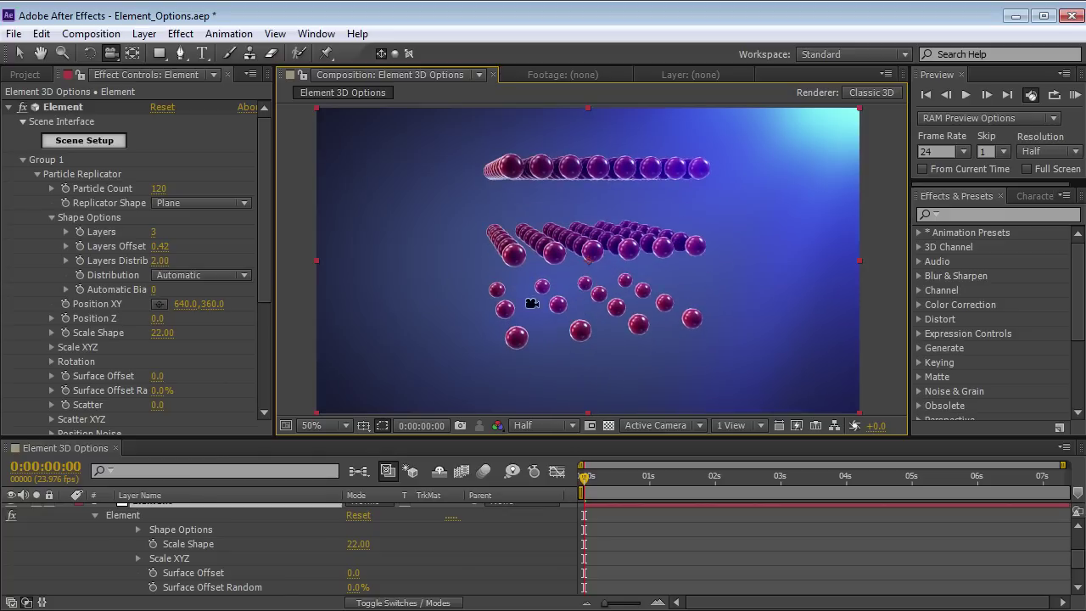
Reset Group 1's shape layering to Layers Distribution 1.00, Layers 1 and Layers Offset 0.00.
click(241, 265)
click(159, 260)
text(1)
key(Return)
click(153, 231)
text(1)
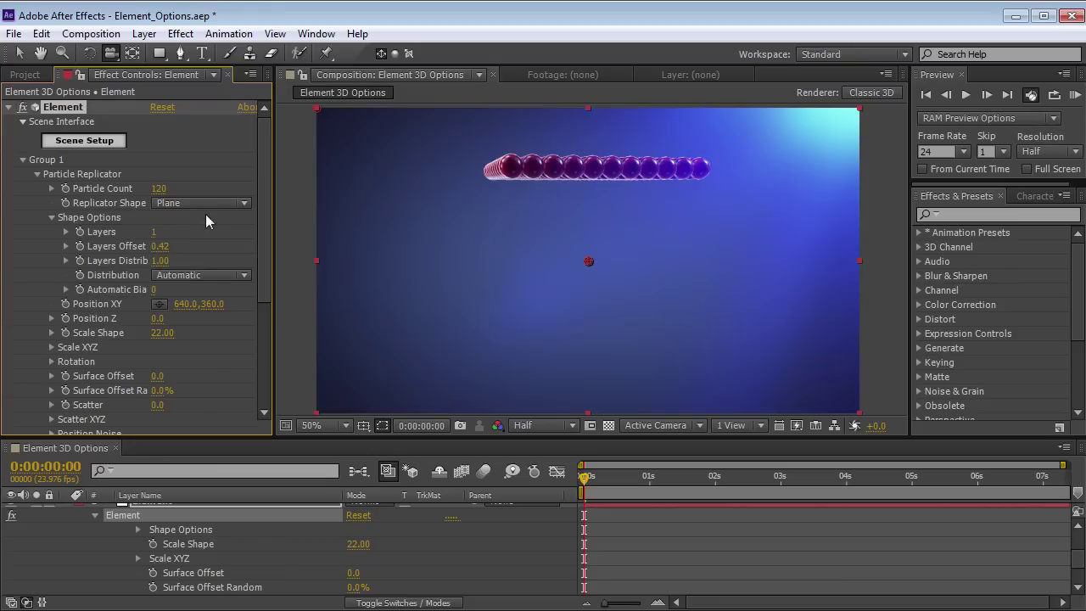
click(164, 246)
Change Group 1's Replicator Shape to Sphere, with Particle Count 560 and Scale Shape 16.
click(191, 203)
click(207, 282)
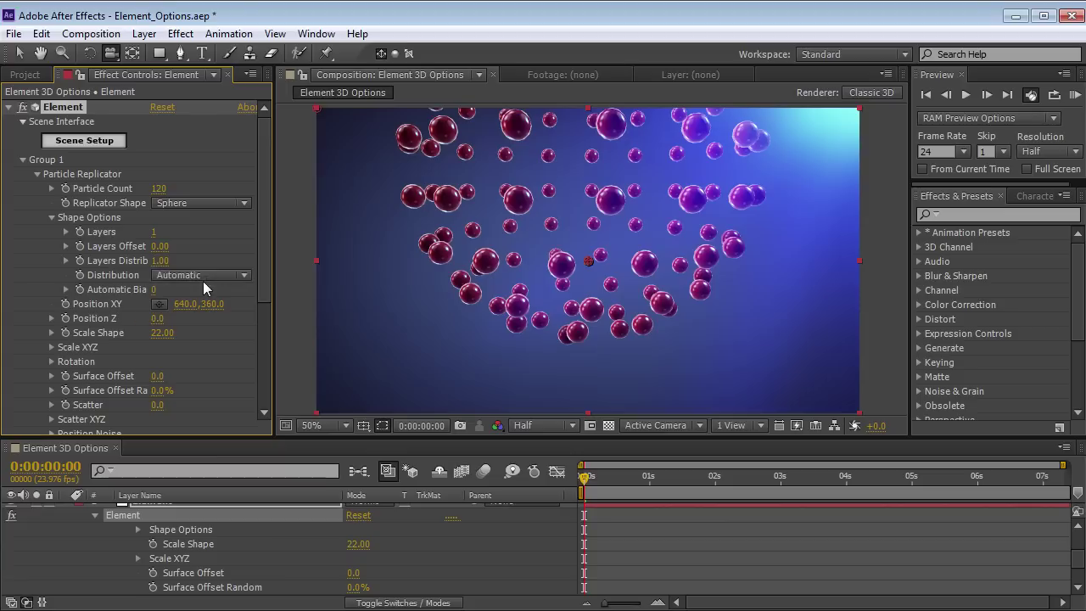
drag(589, 158, 594, 217)
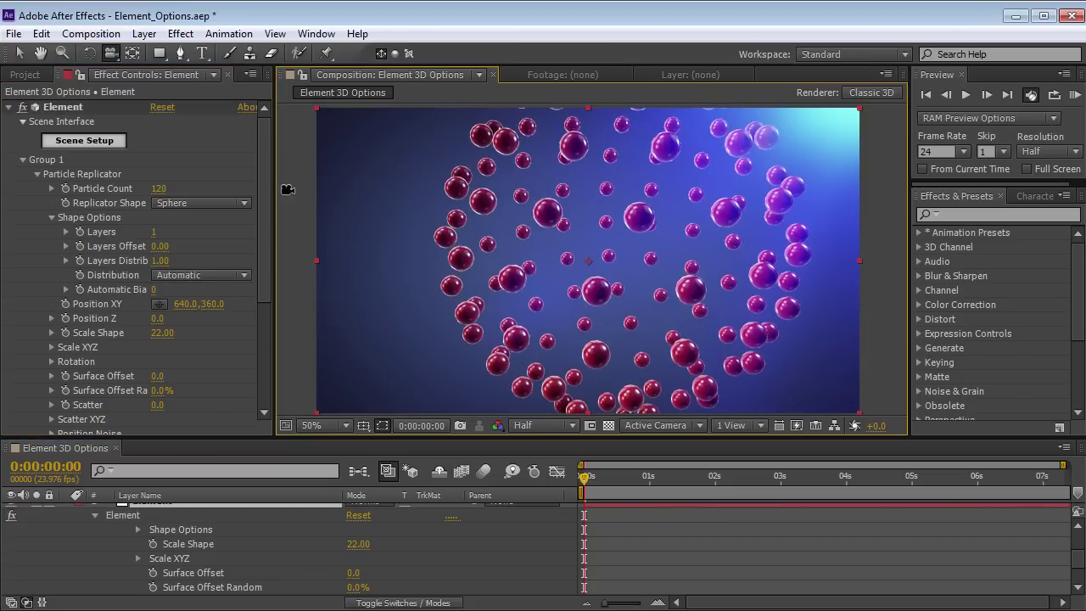
drag(159, 188, 189, 183)
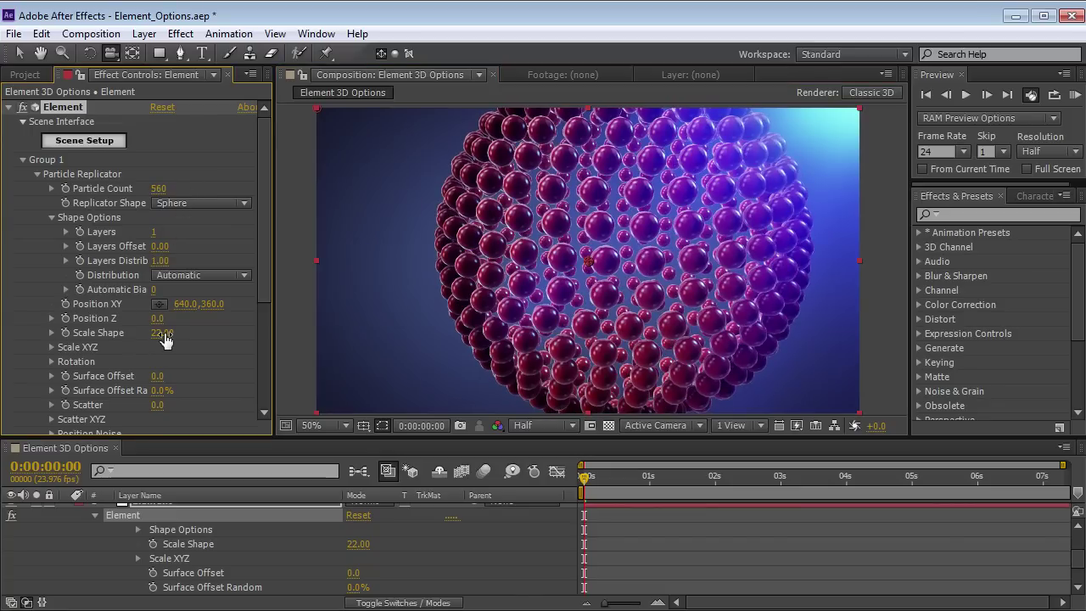
drag(160, 339, 149, 339)
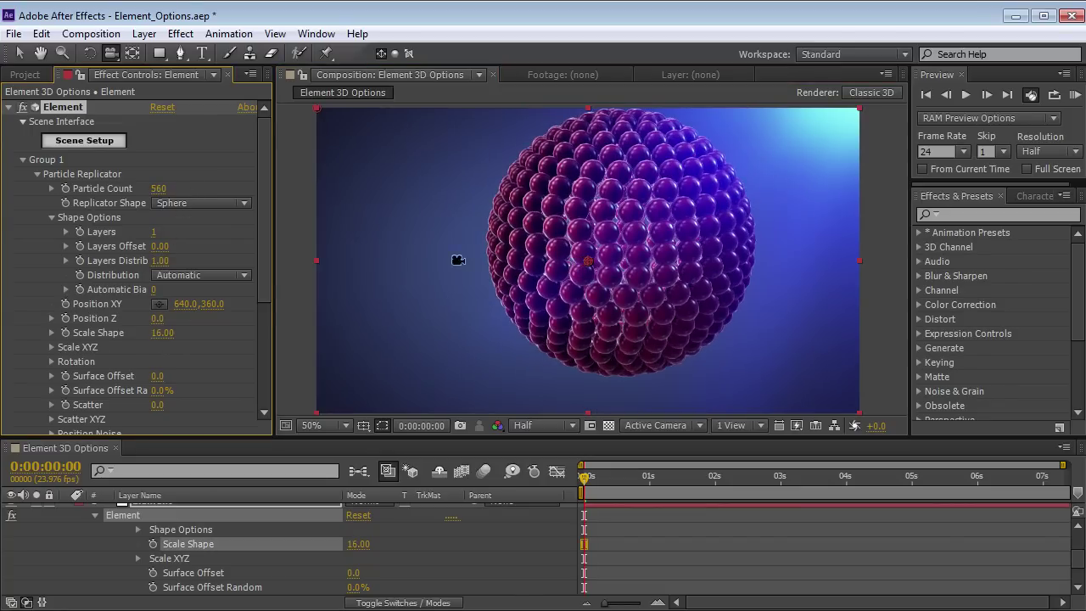
drag(604, 241, 433, 301)
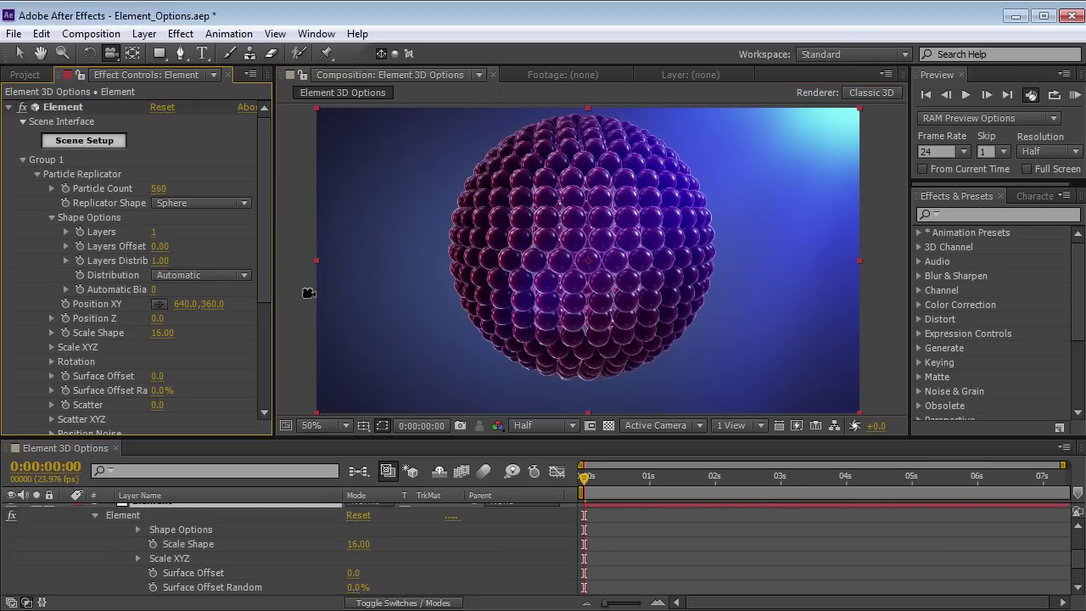
Keep the sphere's Distribution on Automatic and raise the Particle Count to 850.
click(197, 275)
click(197, 289)
drag(158, 188, 190, 195)
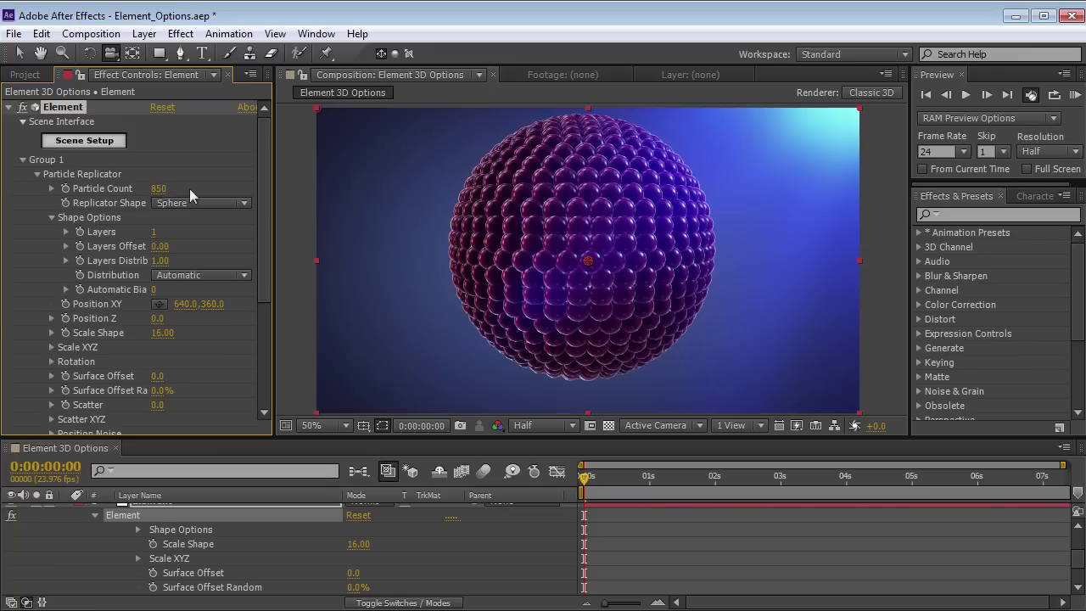
mouse_move(565, 227)
mouse_down()
mouse_move(558, 197)
mouse_move(565, 248)
mouse_move(582, 214)
mouse_up()
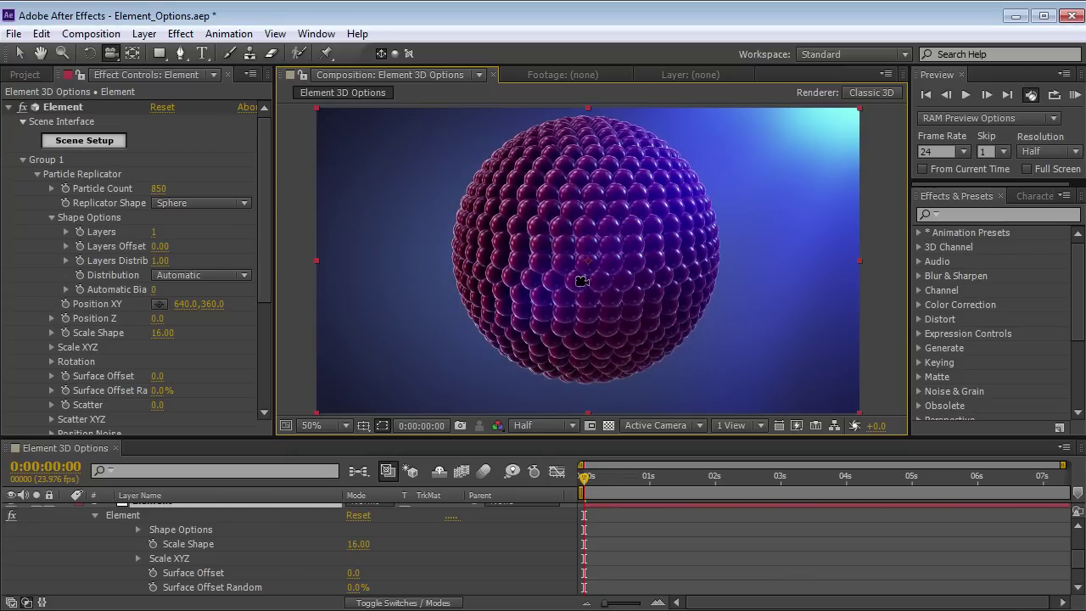
Switch the sphere's Distribution to Set Rows and set Rows to 8.
click(197, 275)
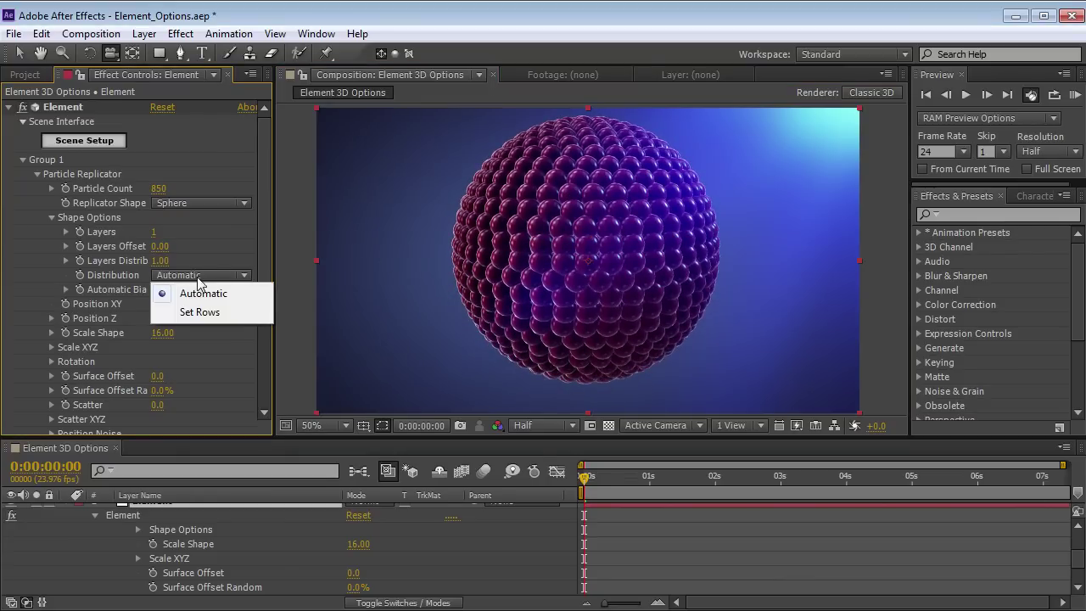
click(203, 312)
drag(554, 313, 330, 298)
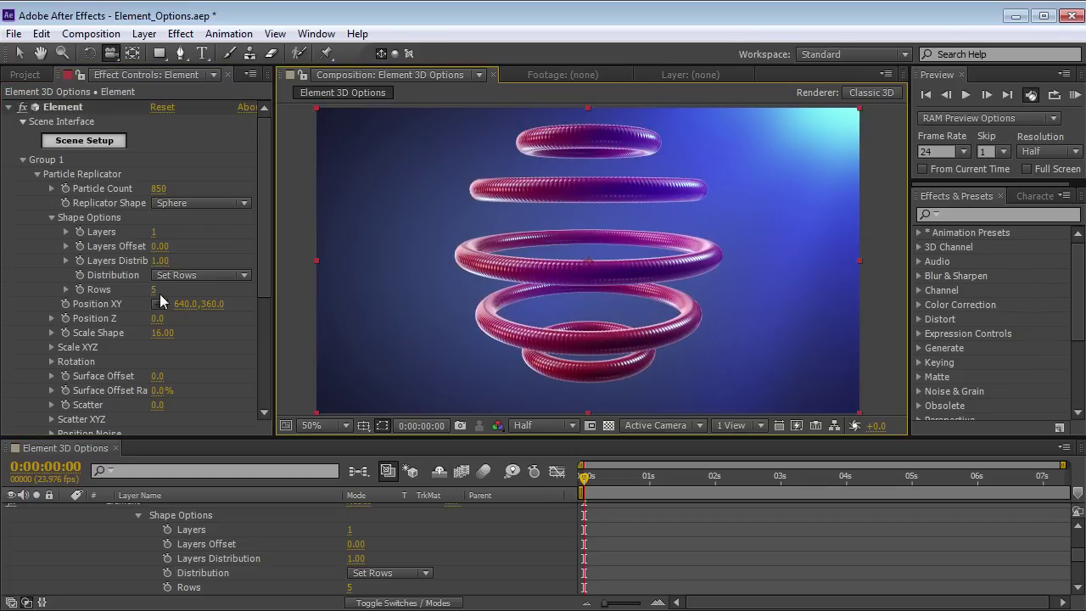
drag(153, 288, 164, 289)
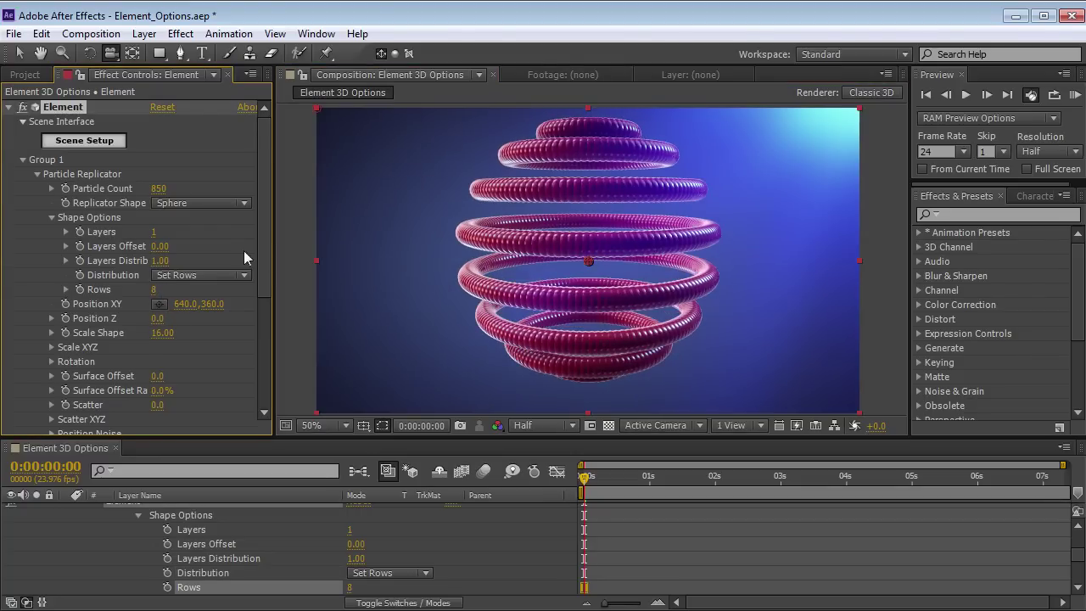
Try Position Noise on the rows with Amount 83.3 and Noise Scale 0.3, undoing the changes.
drag(268, 233, 263, 283)
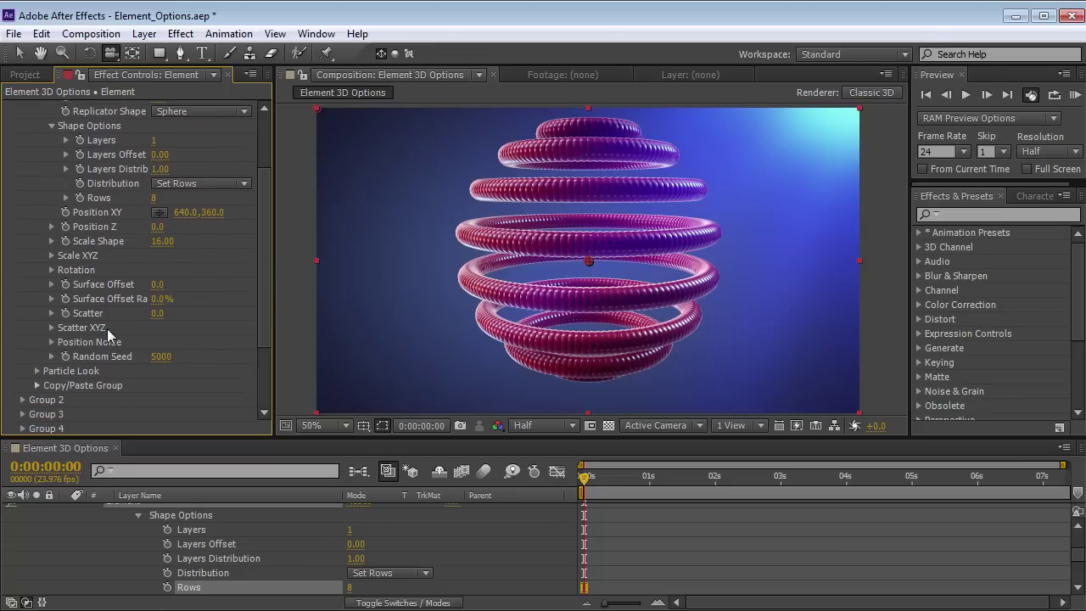
click(51, 342)
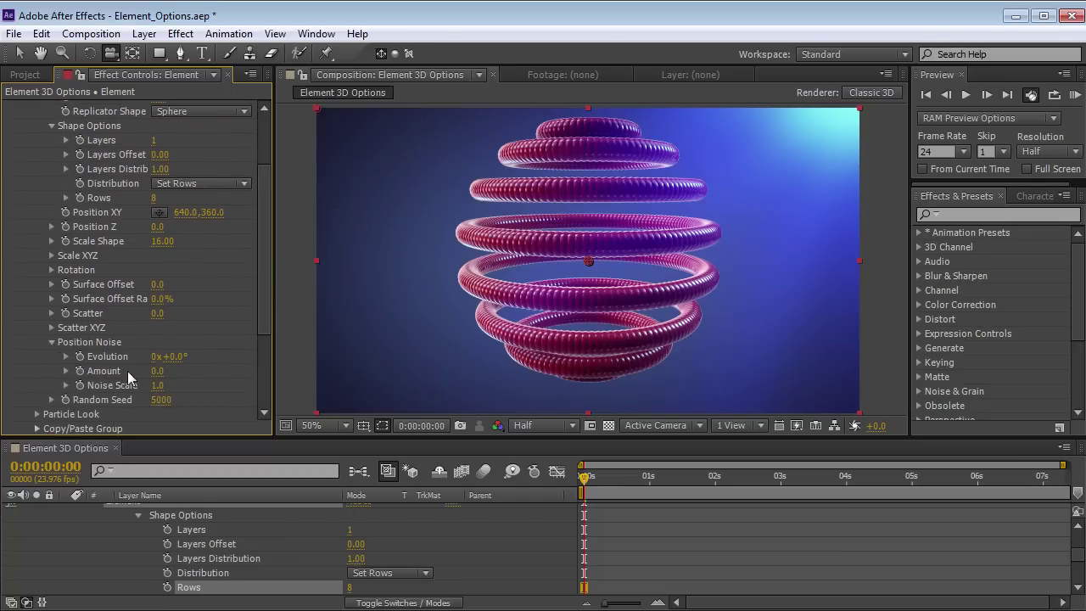
drag(157, 371, 252, 364)
mouse_move(153, 385)
mouse_down()
mouse_move(134, 385)
mouse_move(416, 331)
mouse_up()
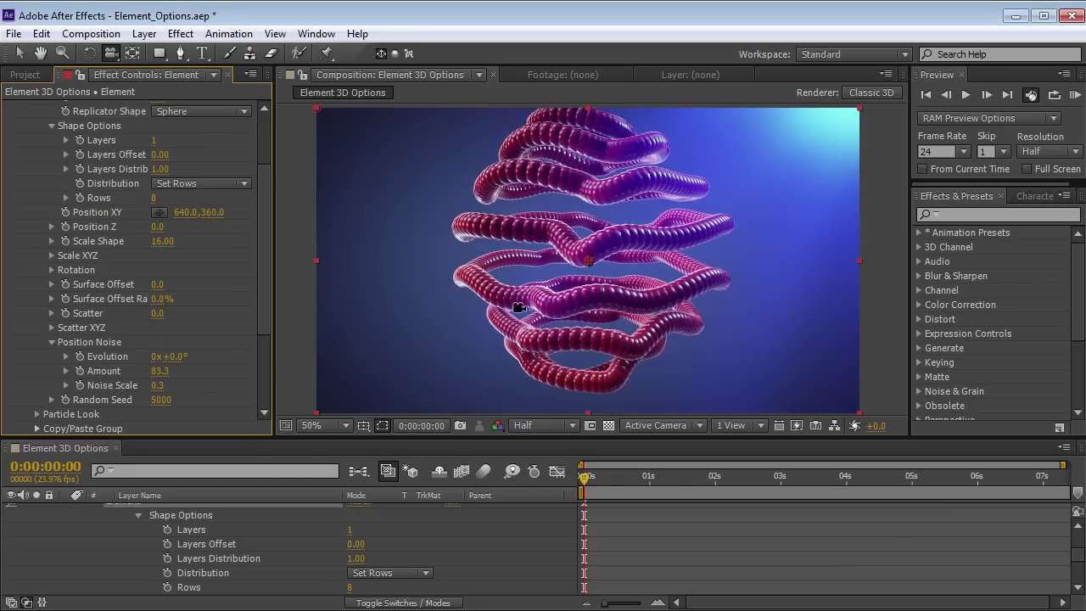
key(ctrl+z)
key(ctrl+z)
key(ctrl+z)
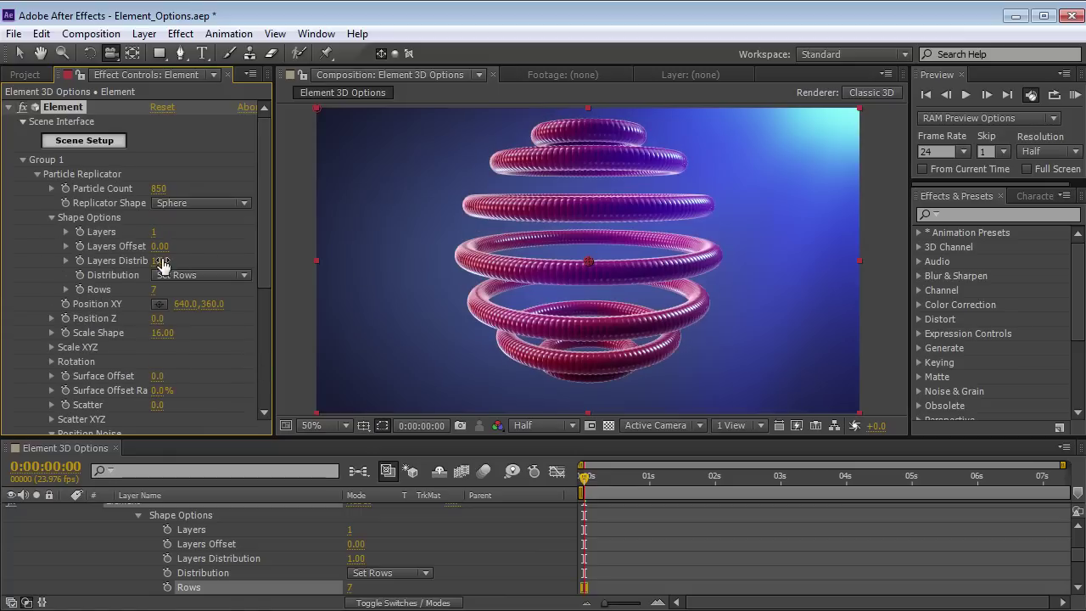
Collapse Shape Options and Position Noise, change the Replicator Shape to 3D Grid, and orbit around the grid.
click(51, 218)
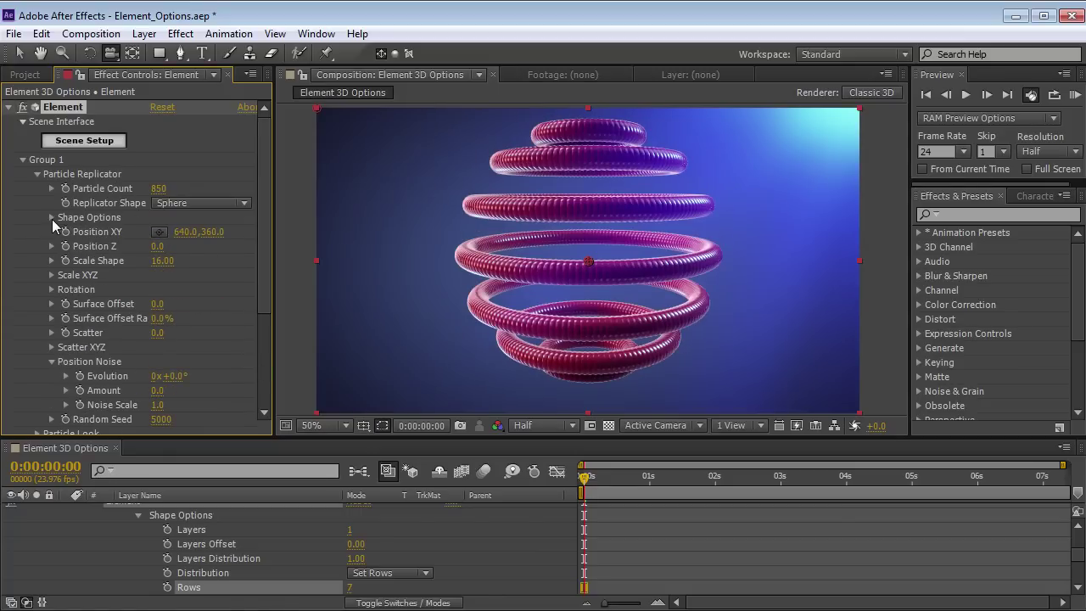
click(52, 362)
click(196, 204)
click(196, 241)
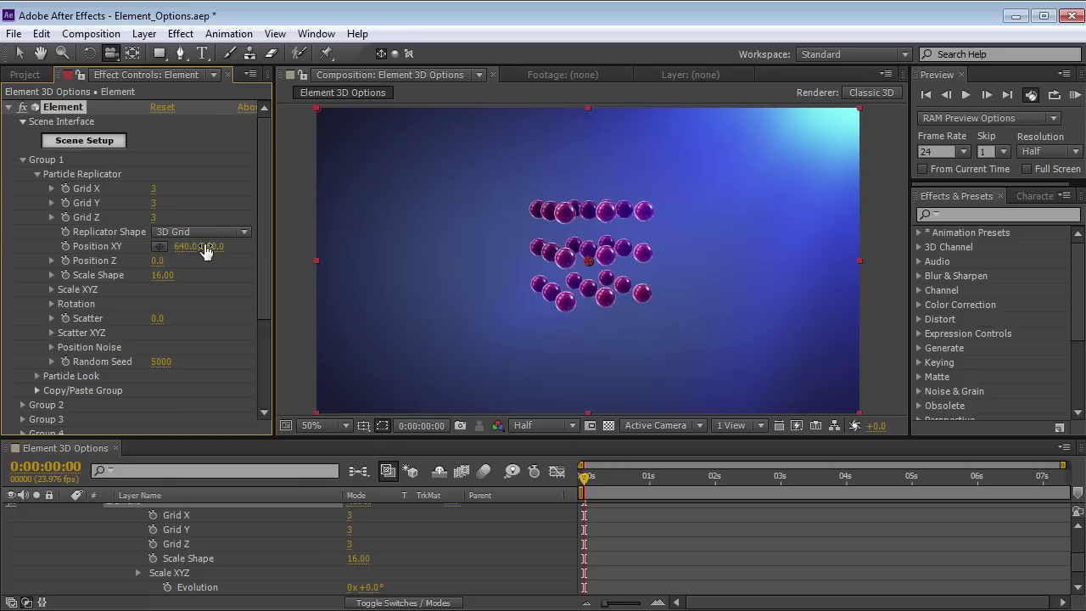
drag(509, 214, 441, 131)
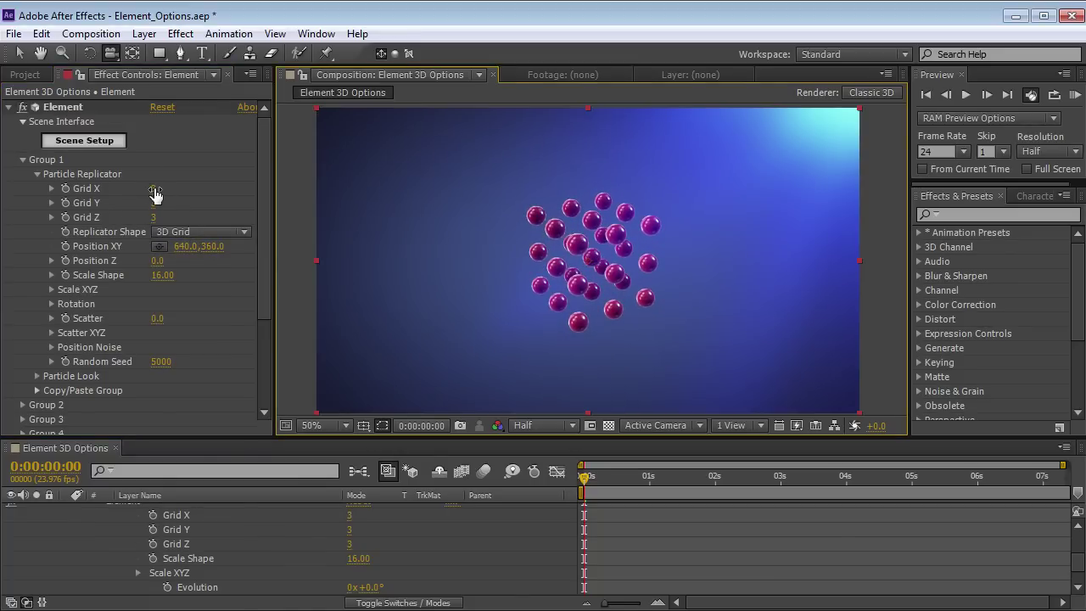
drag(545, 248, 644, 223)
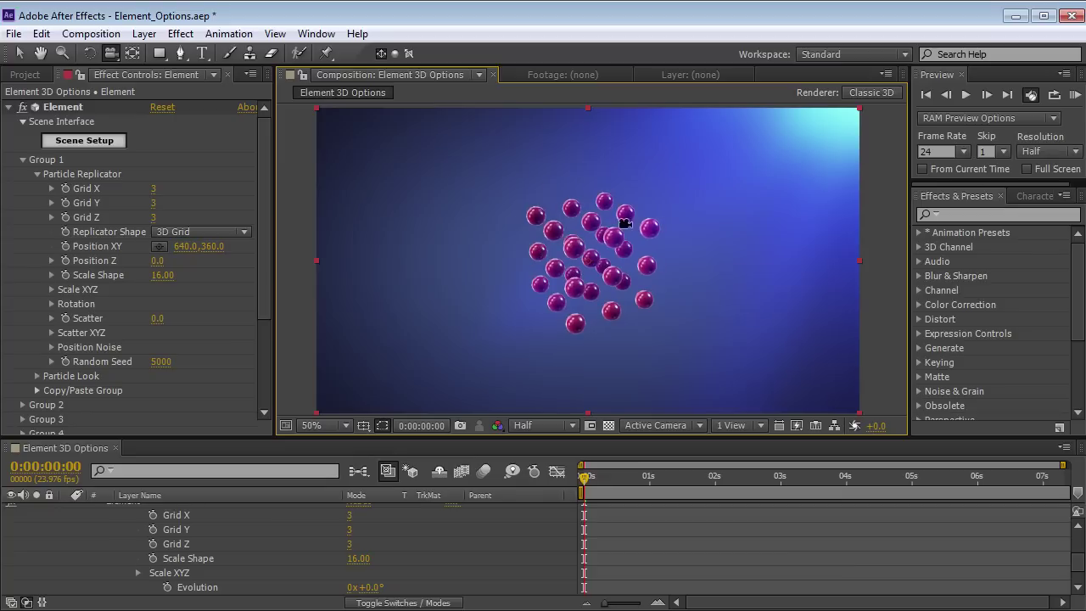
Set Grid X, Grid Y and Grid Z to 25 each and enlarge Scale Shape to 72.
click(155, 189)
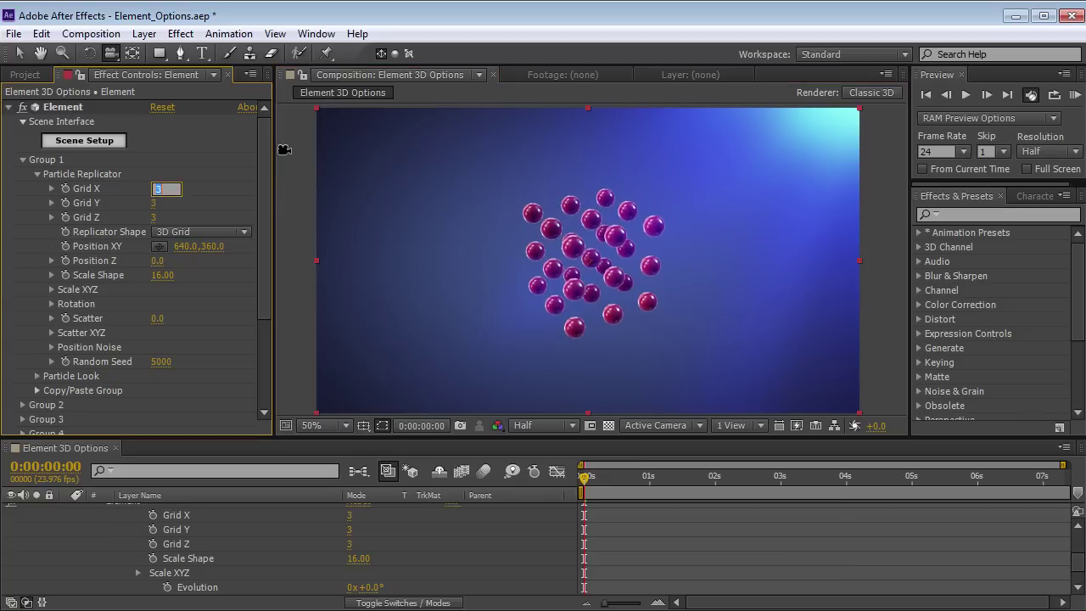
text(25)
key(Tab)
text(25)
key(Tab)
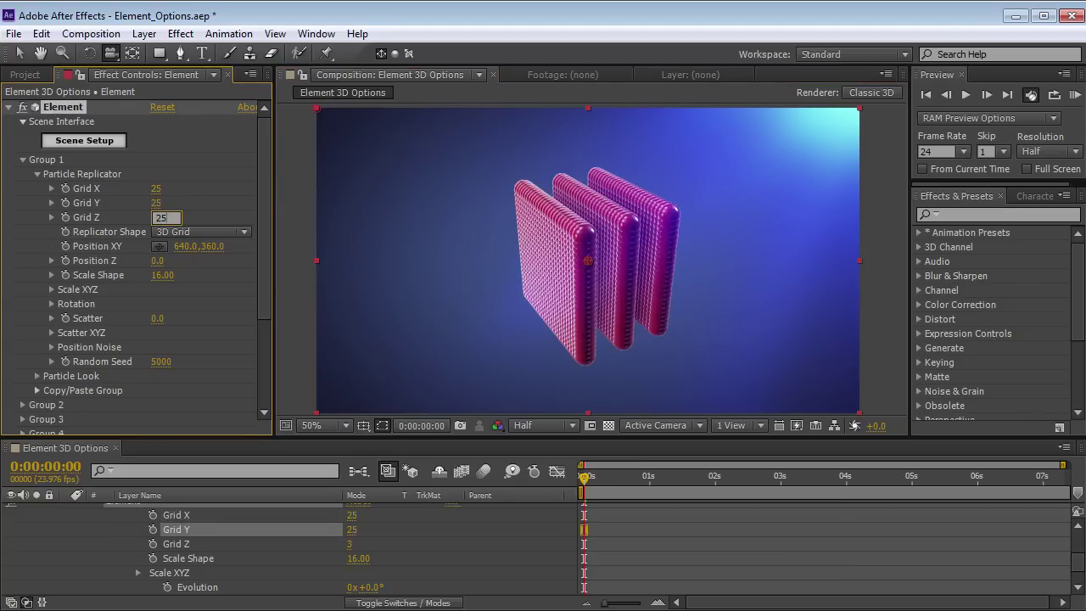
text(25)
key(Return)
drag(161, 275, 463, 277)
Reduce Grid X, Grid Y and Grid Z to 10 each and set Scale Shape to 37.
click(157, 189)
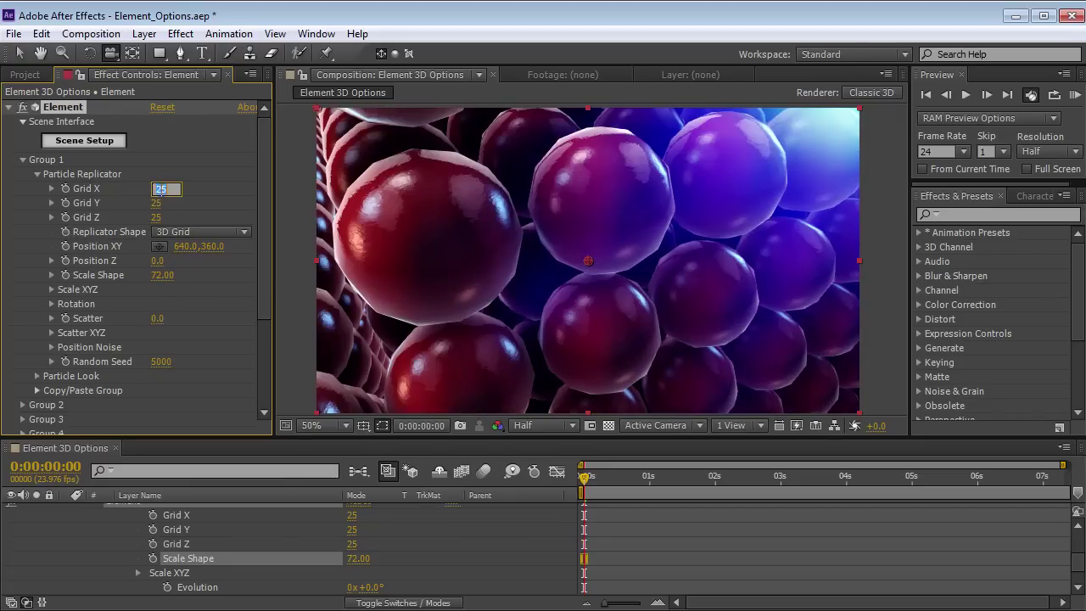
text(10)
key(Tab)
text(10)
key(Tab)
text(10)
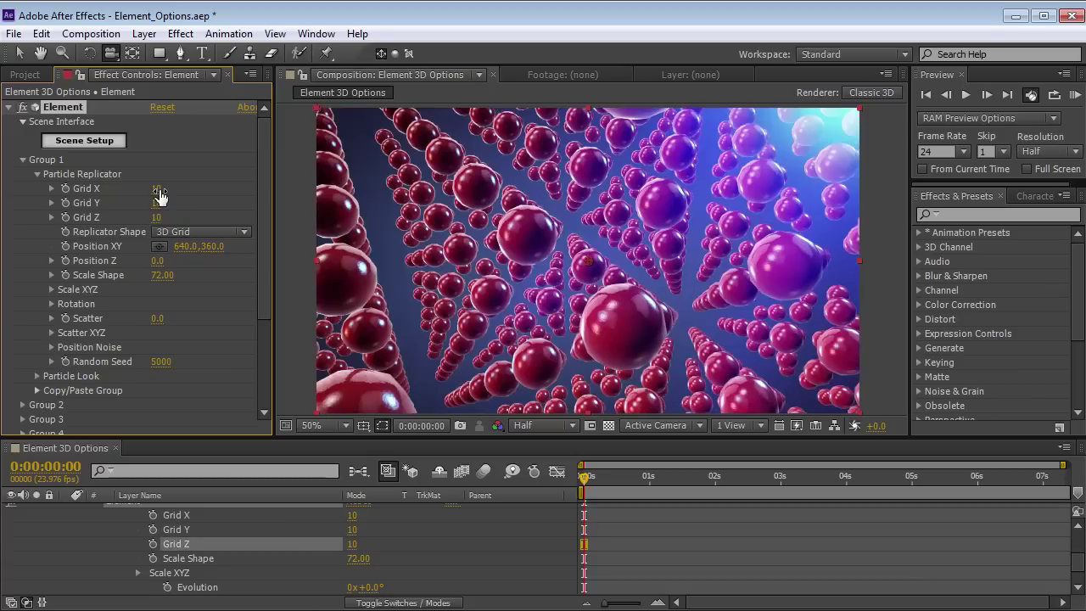
key(Tab)
key(Tab)
key(Tab)
key(Tab)
text(37)
key(Return)
Adjust the 3D grid's proportions to Grid X 36, Grid Y 2 and Grid Z 4.
mouse_move(156, 203)
mouse_down()
mouse_move(136, 205)
mouse_move(156, 202)
mouse_up()
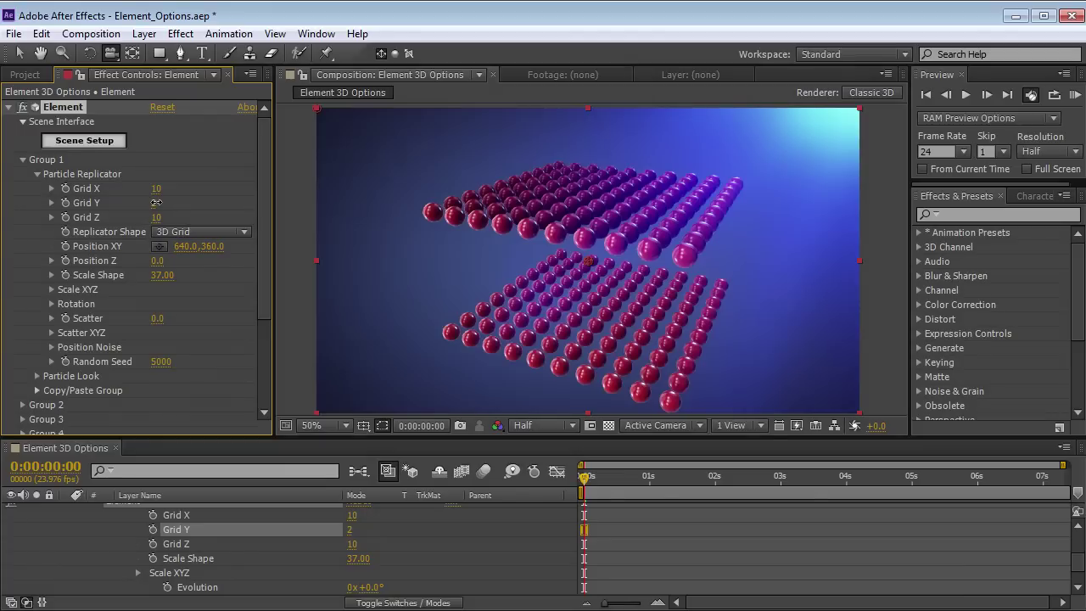
drag(550, 299, 577, 271)
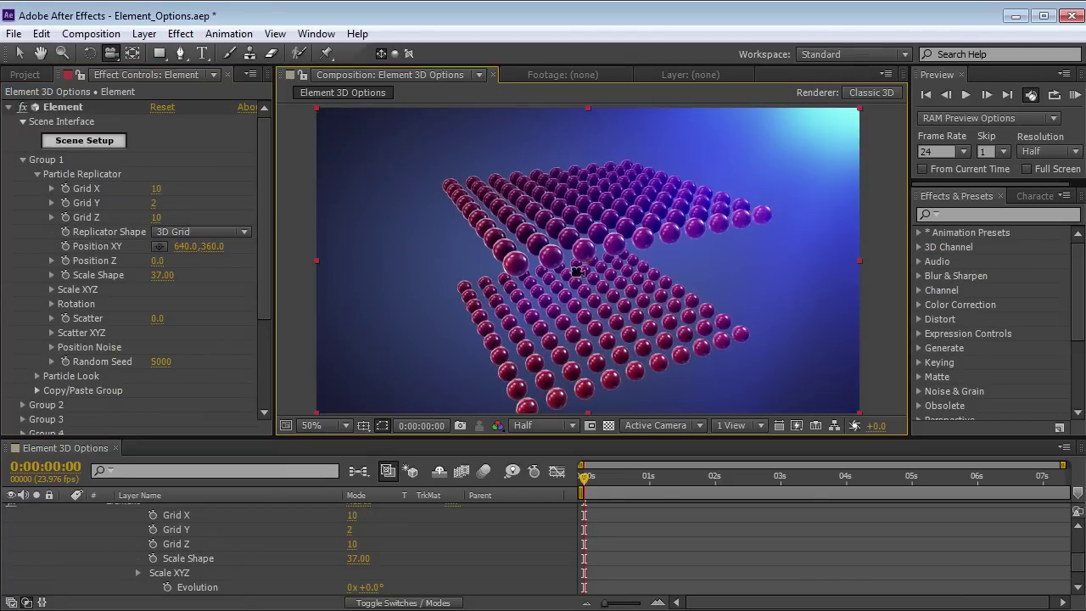
drag(156, 218, 263, 196)
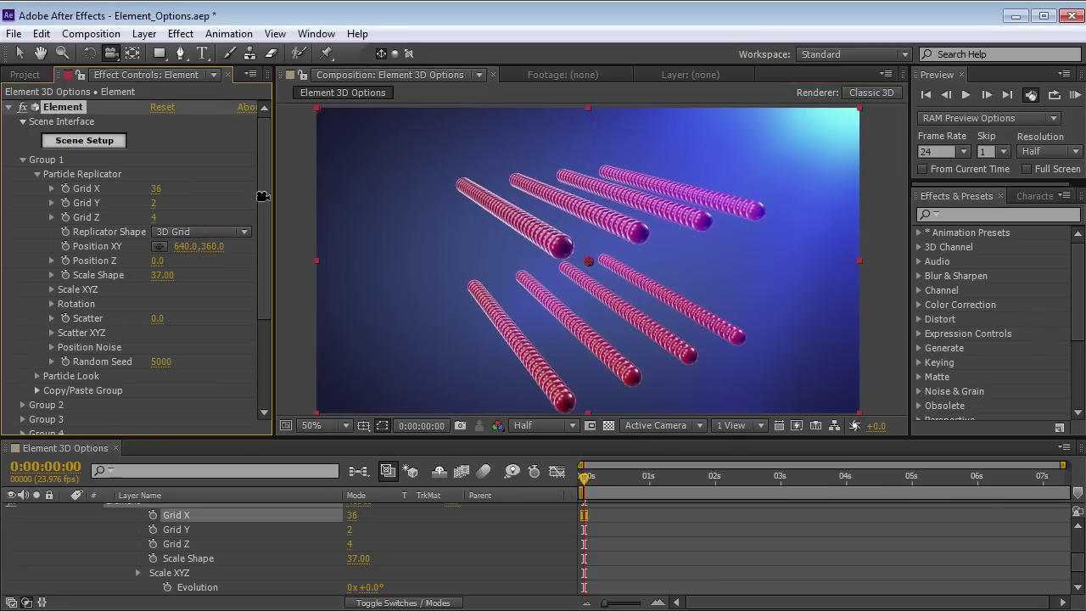
Try Position Noise with an Amount of 41.0 on the grid, undoing it together with the last Grid X change.
scroll(253, 222, down, 3)
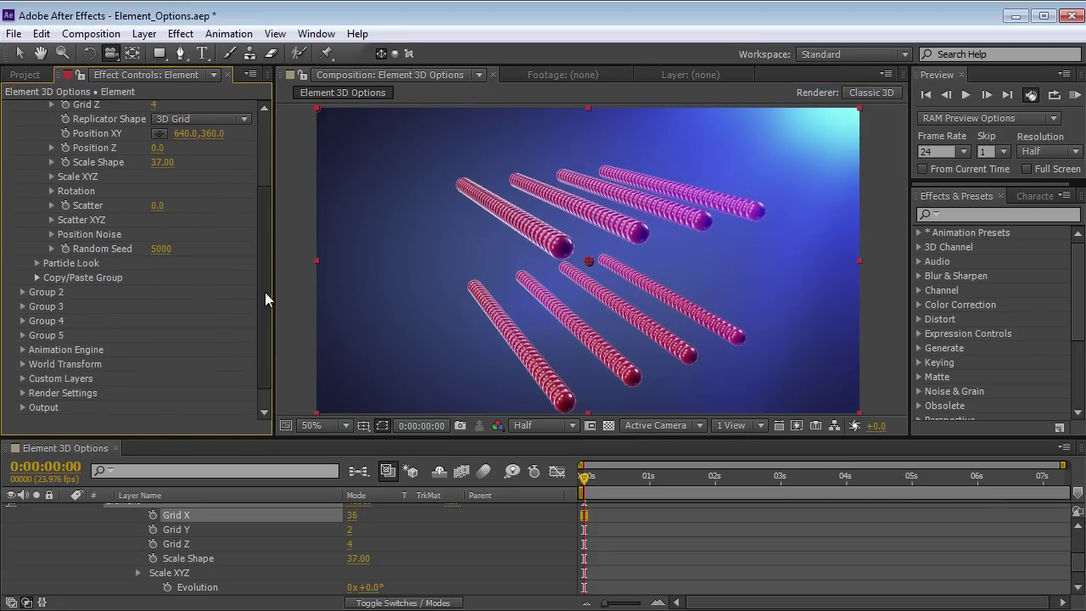
click(52, 234)
drag(160, 263, 190, 263)
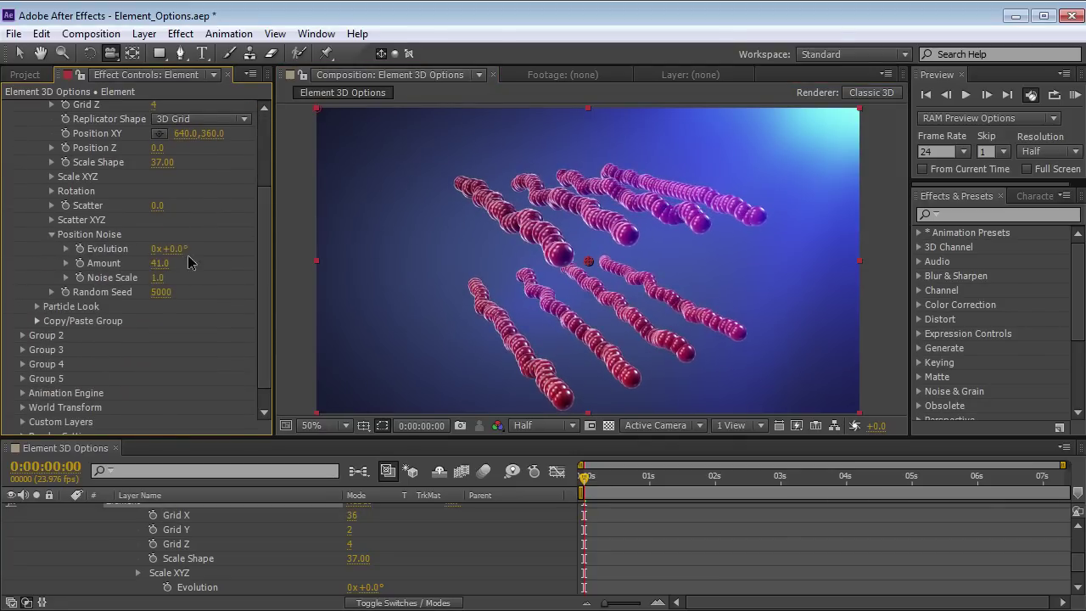
key(ctrl+z)
key(ctrl+z)
drag(265, 247, 259, 161)
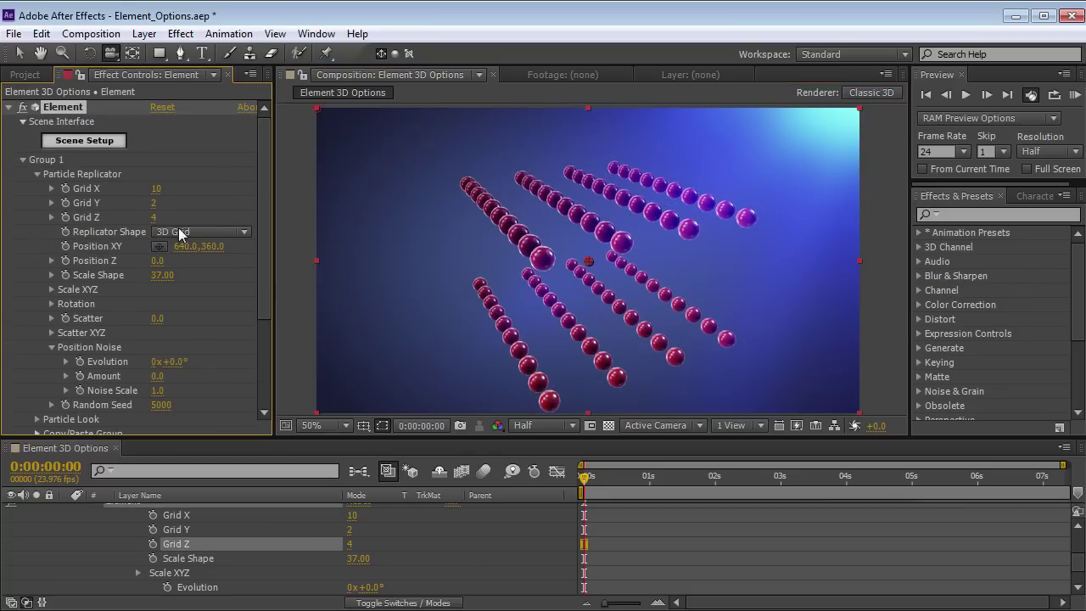
Switch the particle Replicator Shape from 3D Grid to Ring and view the result from another camera angle.
click(202, 233)
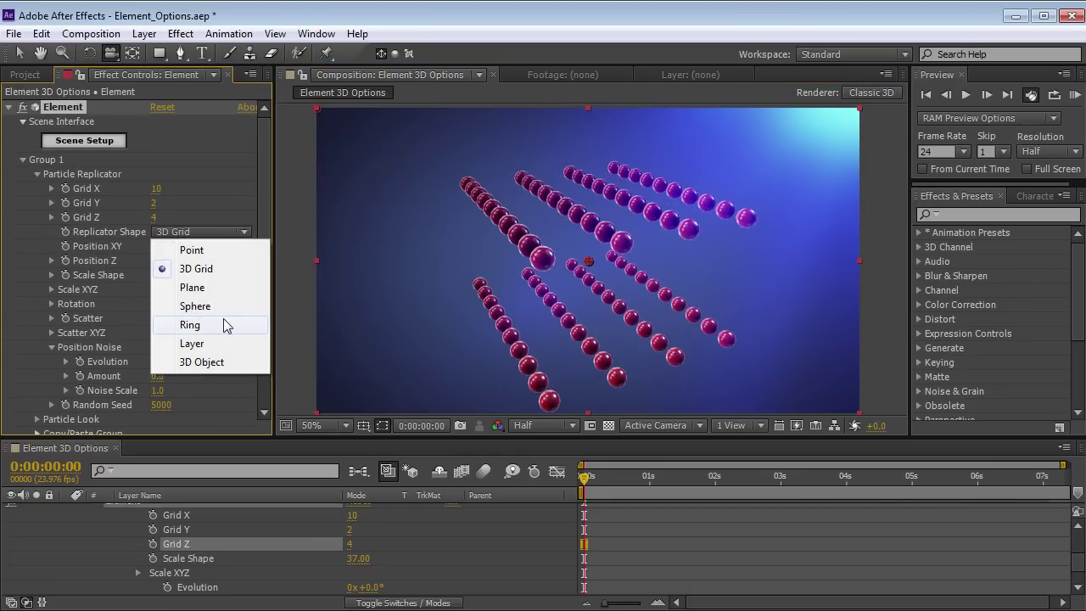
click(211, 326)
drag(530, 249, 546, 294)
click(177, 205)
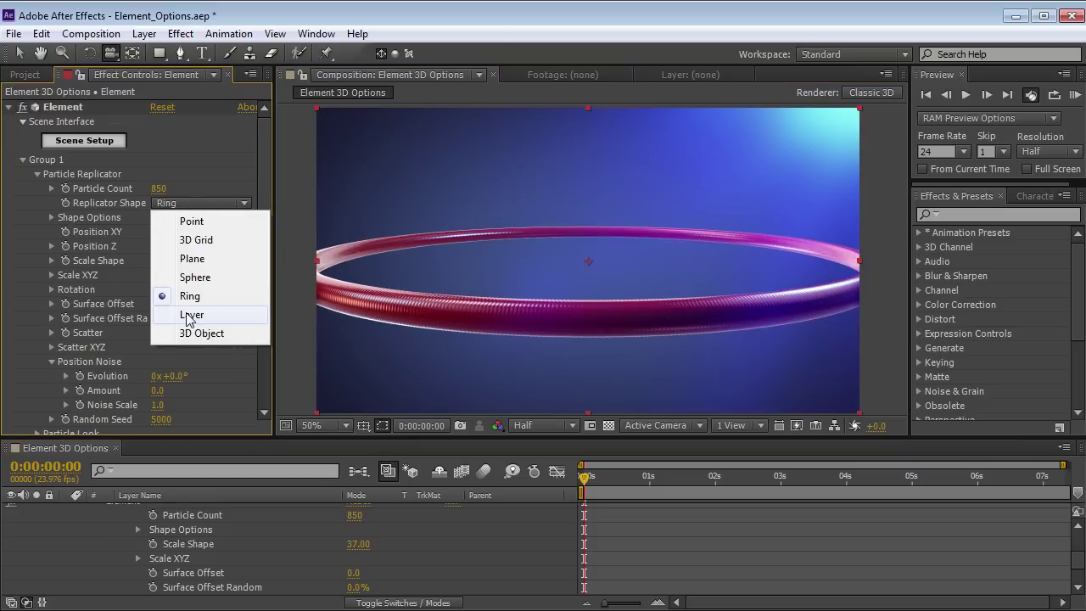
click(634, 561)
Create a new solid layer with the default settings.
key(v)
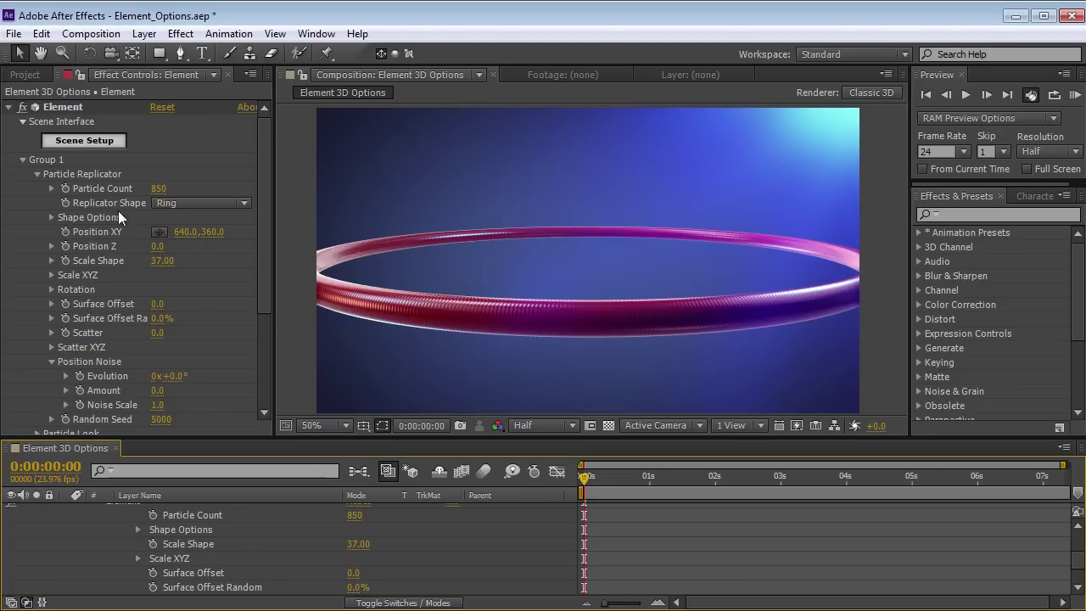
click(145, 34)
mouse_move(169, 50)
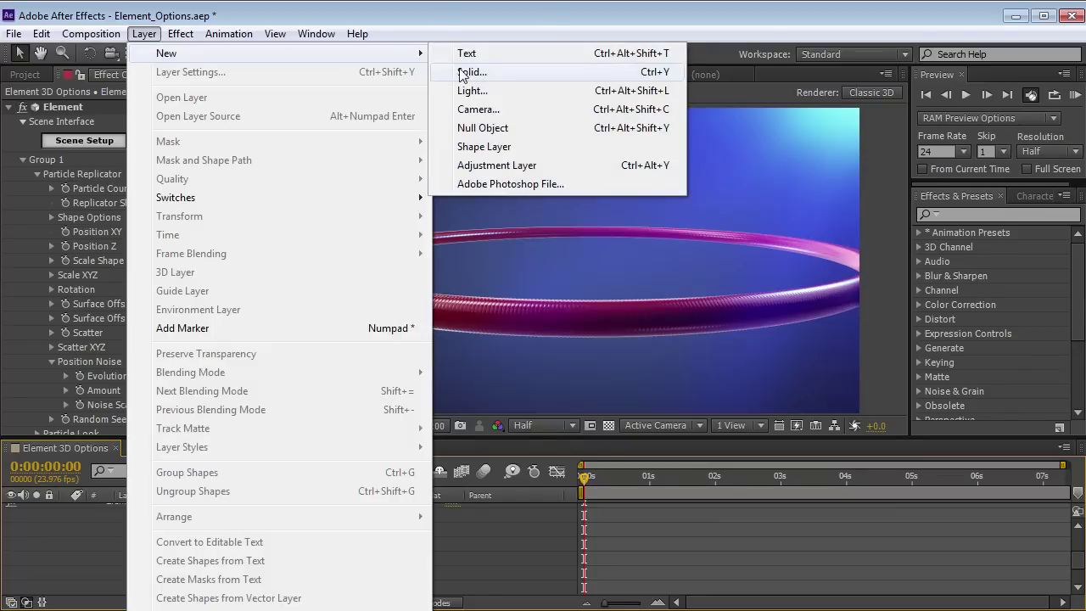
click(642, 71)
key(Return)
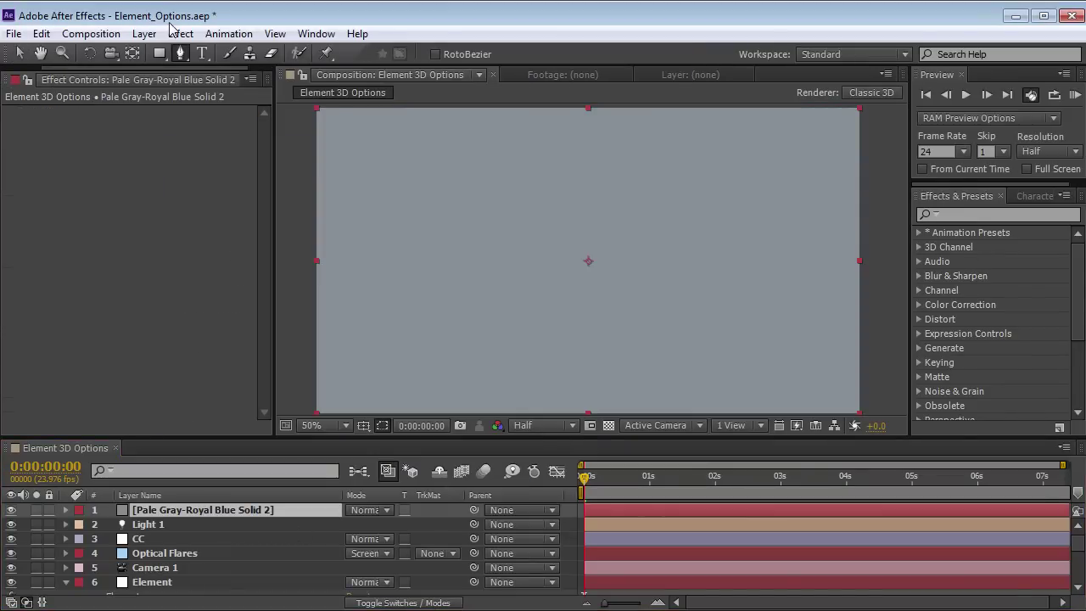
Draw a closed, wavy freeform mask across most of the new solid with the Pen tool.
click(394, 188)
drag(443, 152, 504, 162)
drag(580, 203, 584, 220)
drag(659, 201, 676, 187)
drag(757, 172, 794, 214)
drag(808, 310, 766, 310)
drag(681, 288, 665, 315)
drag(594, 381, 561, 374)
drag(499, 329, 503, 305)
drag(494, 263, 465, 272)
drag(387, 262, 370, 242)
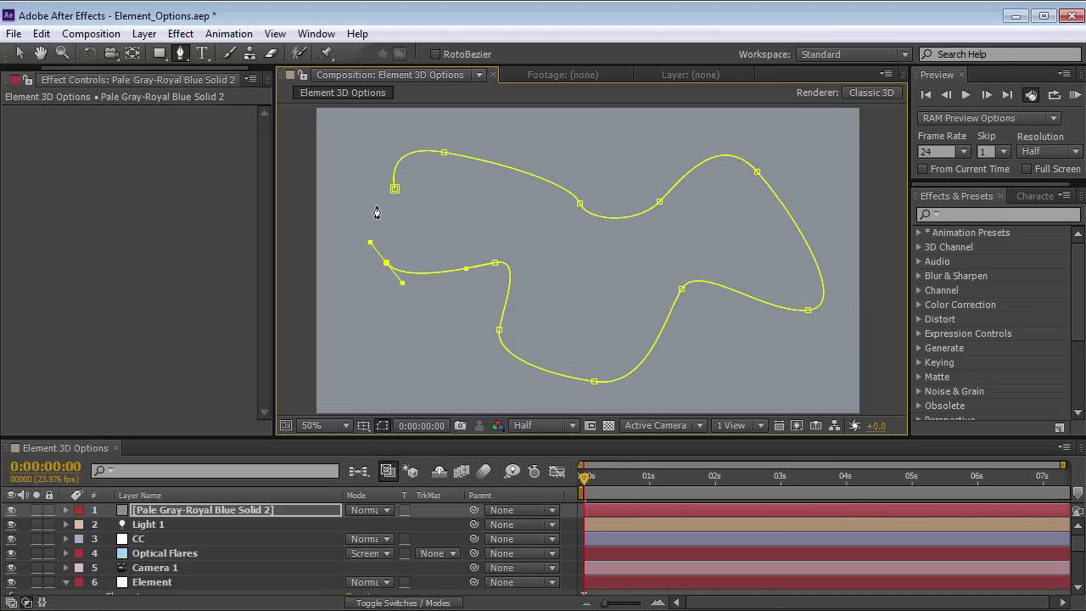
click(395, 192)
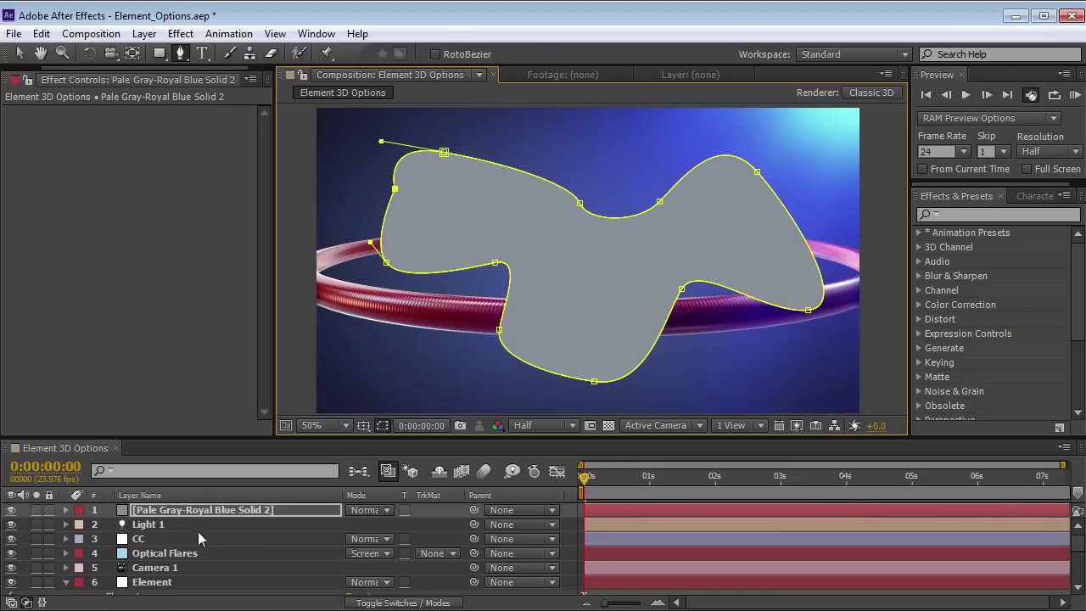
Pre-compose the masked solid, moving all attributes into the new composition.
key(v)
click(146, 34)
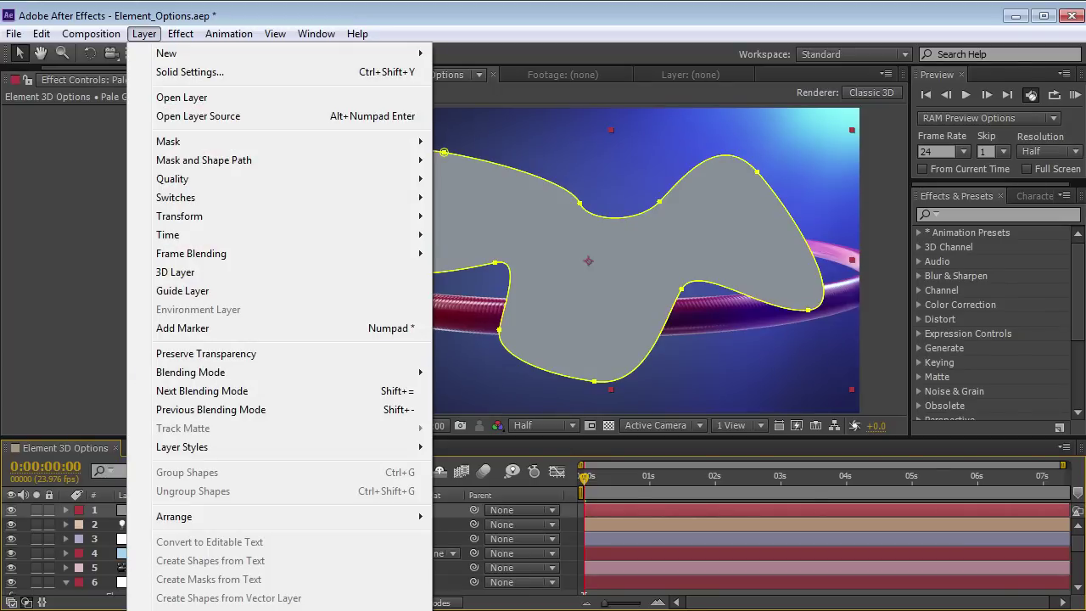
key(ctrl+shift+c)
drag(678, 384, 433, 243)
click(422, 370)
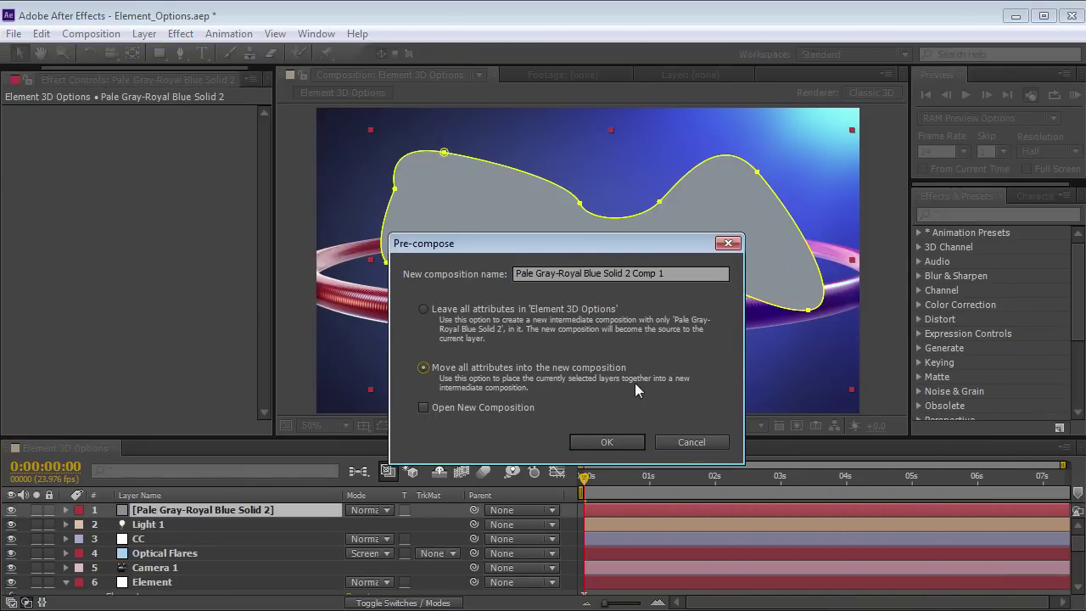
click(617, 444)
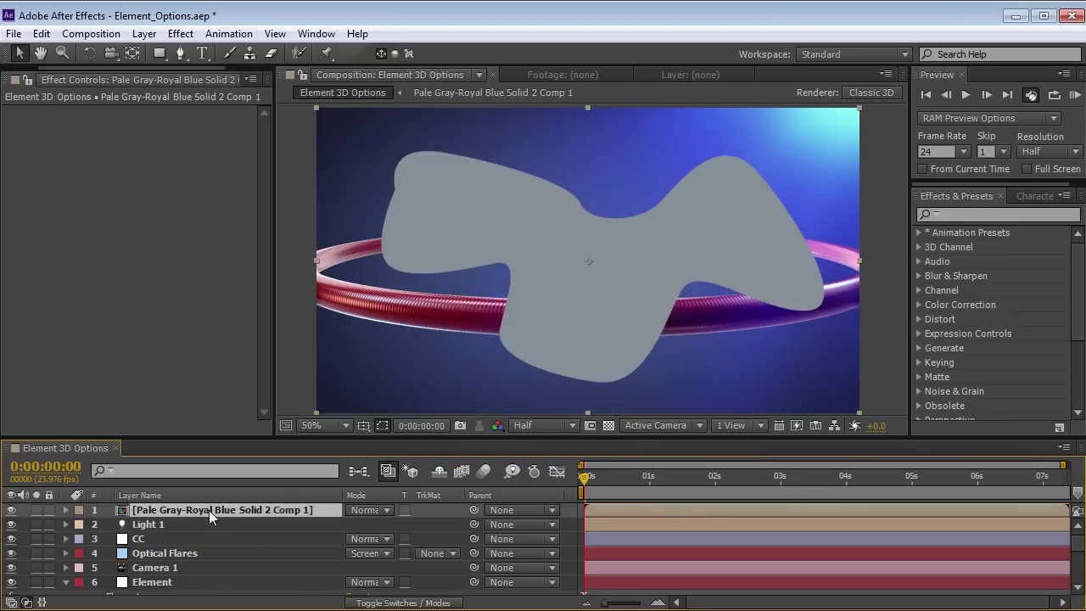
Rename the pre-composed layer to Array and hide it.
key(Return)
text(Arra)
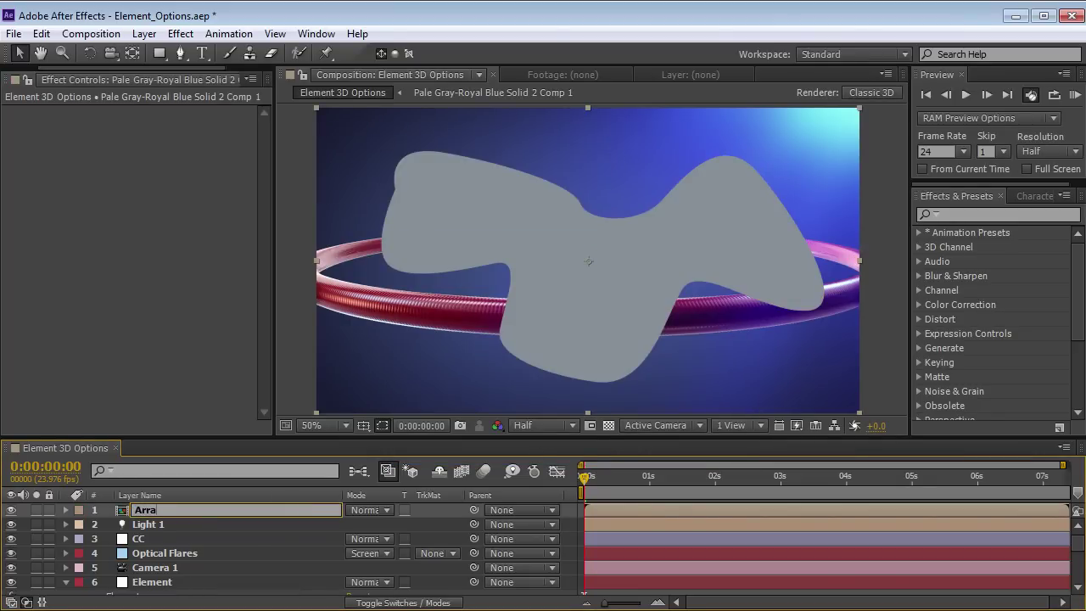
text(y)
key(Return)
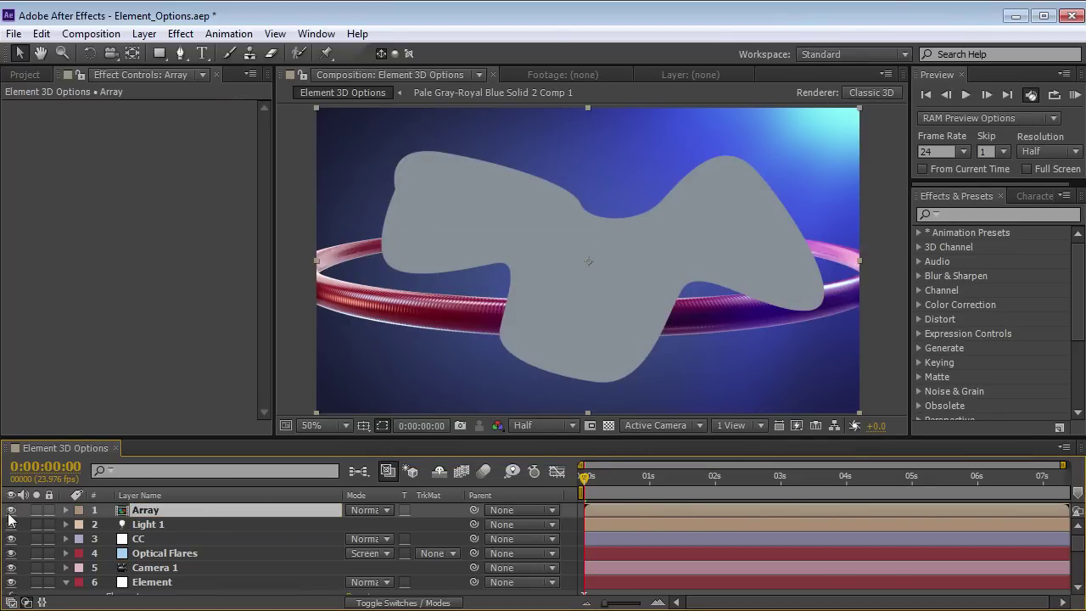
click(11, 510)
Set the Element layer's Replicator Shape to Layer, using Array as the Custom Layer with Automatic distribution.
click(155, 582)
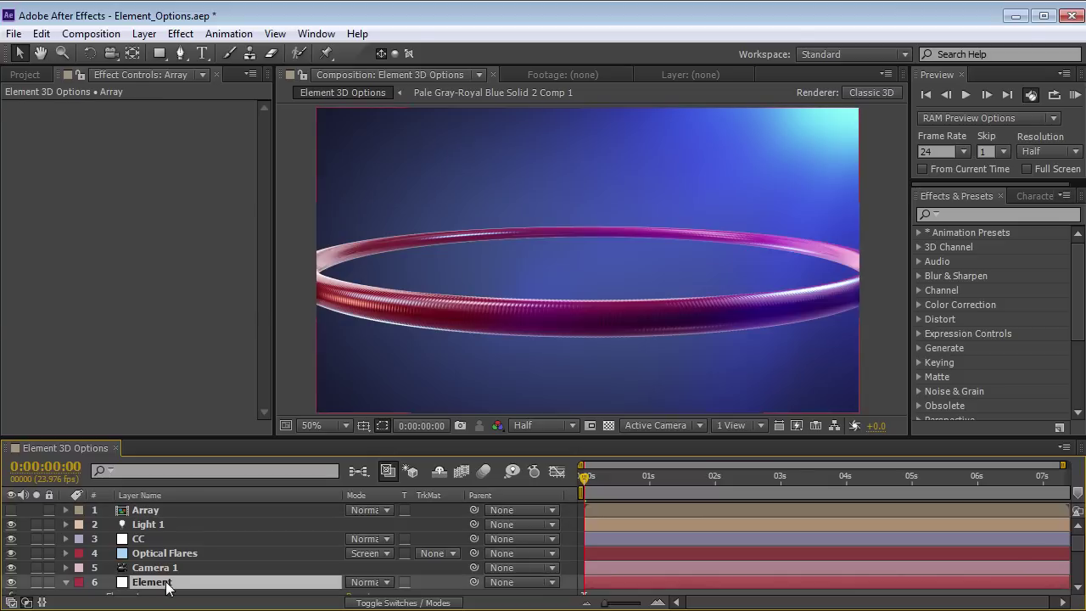
click(191, 203)
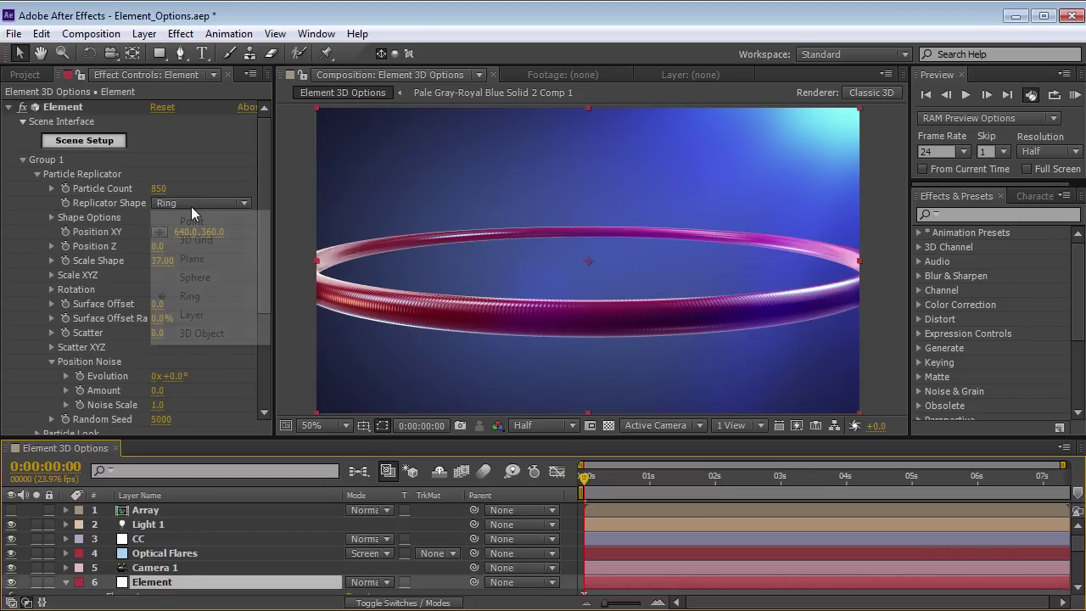
click(192, 315)
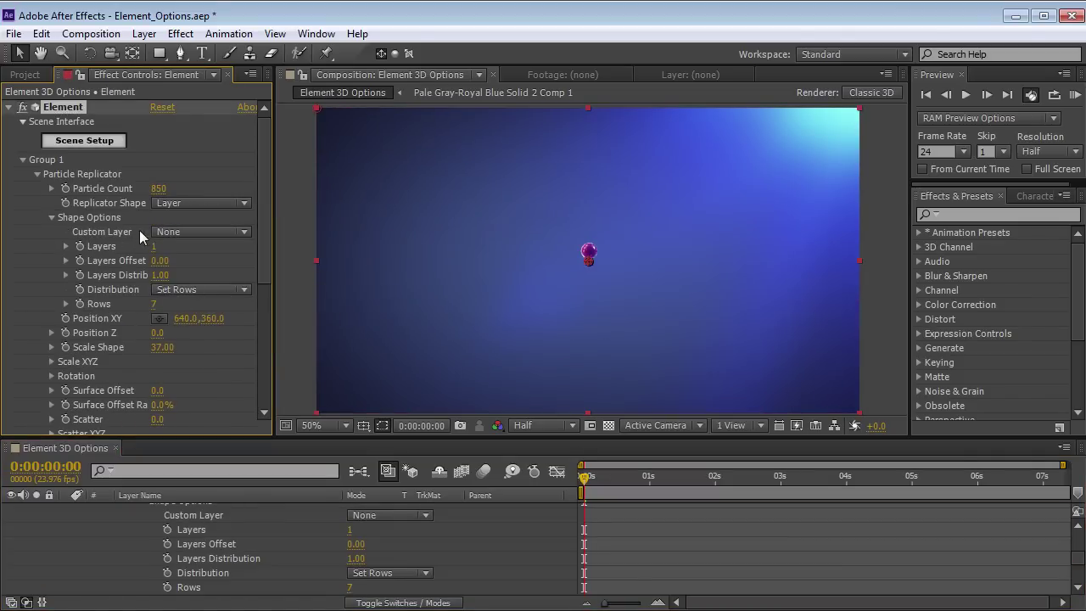
click(170, 234)
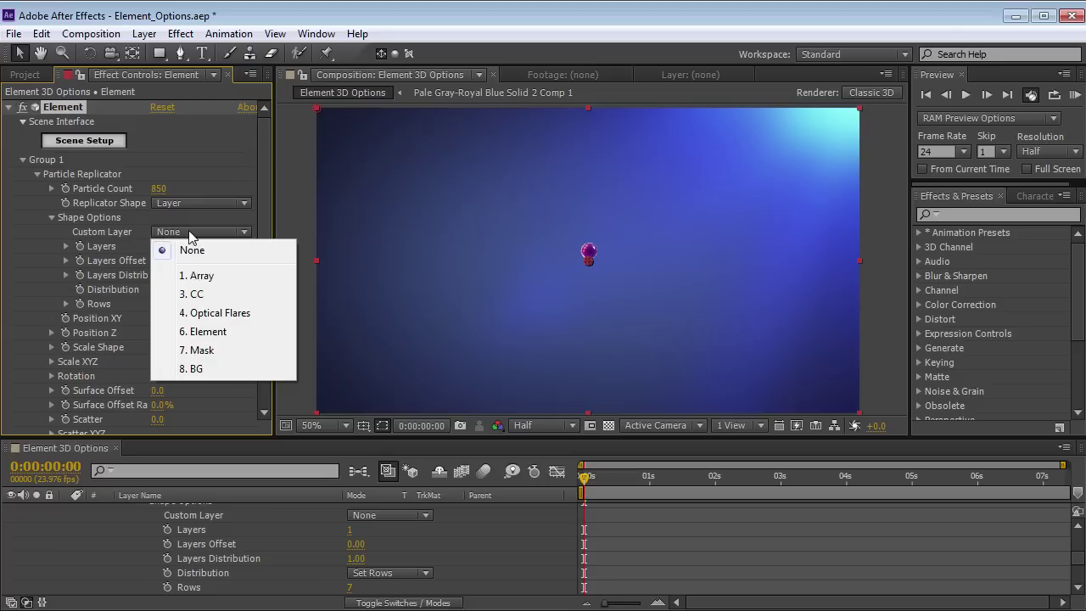
click(222, 283)
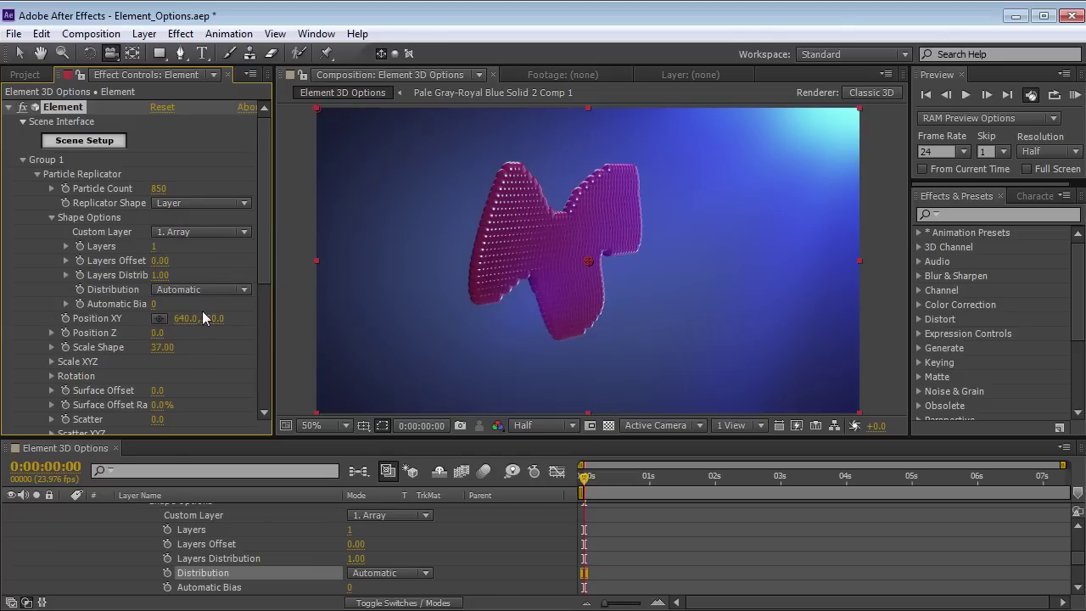
drag(601, 268, 559, 293)
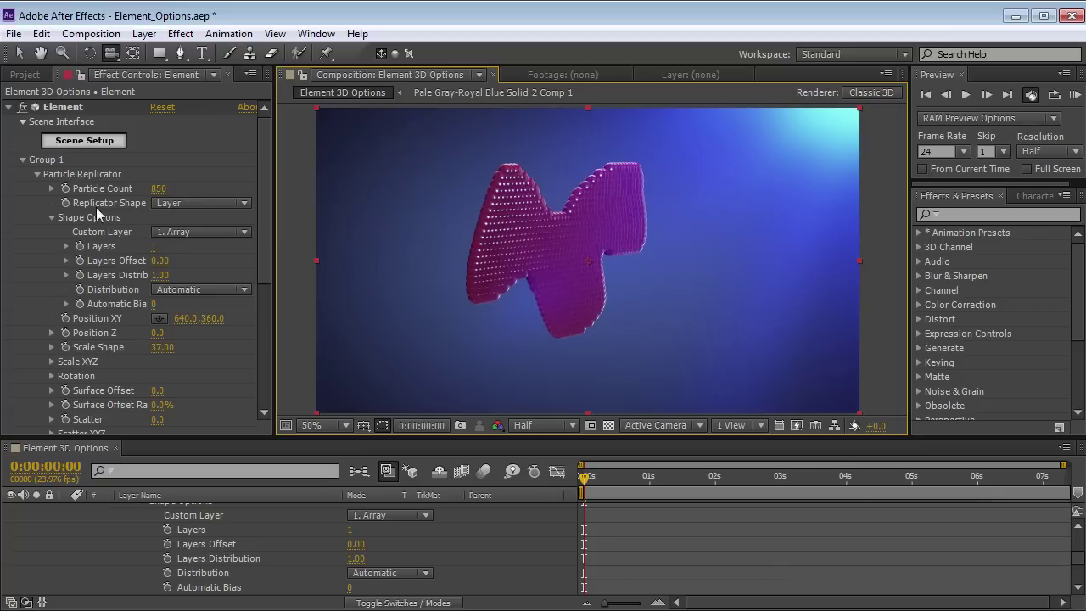
Raise the Particle Count to 4490 and reduce the particle Size in Particle Look.
drag(157, 191, 2, 166)
click(37, 174)
click(37, 189)
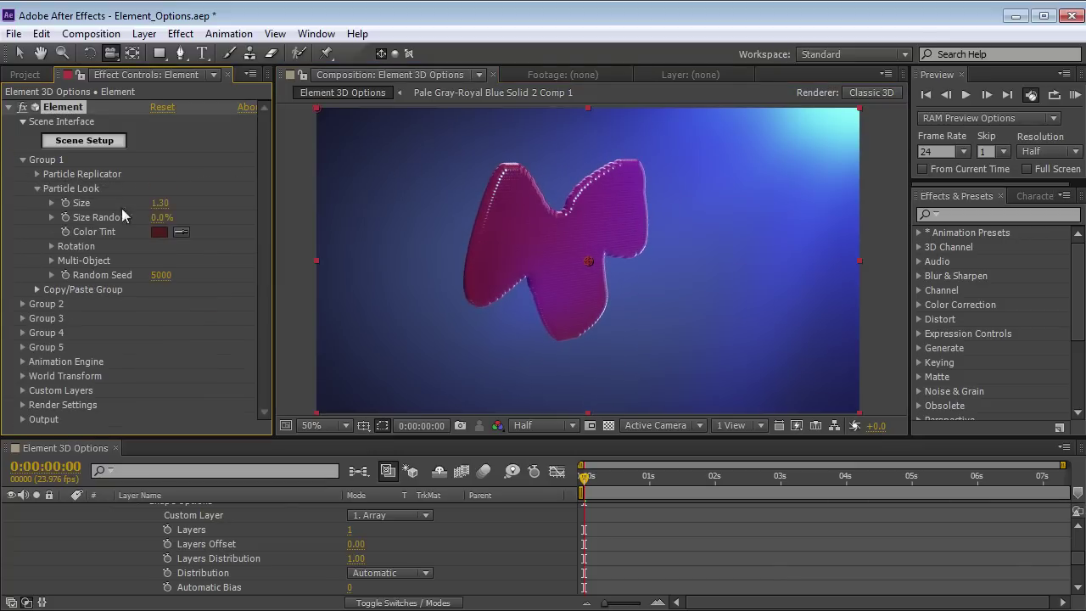
drag(150, 203, 221, 203)
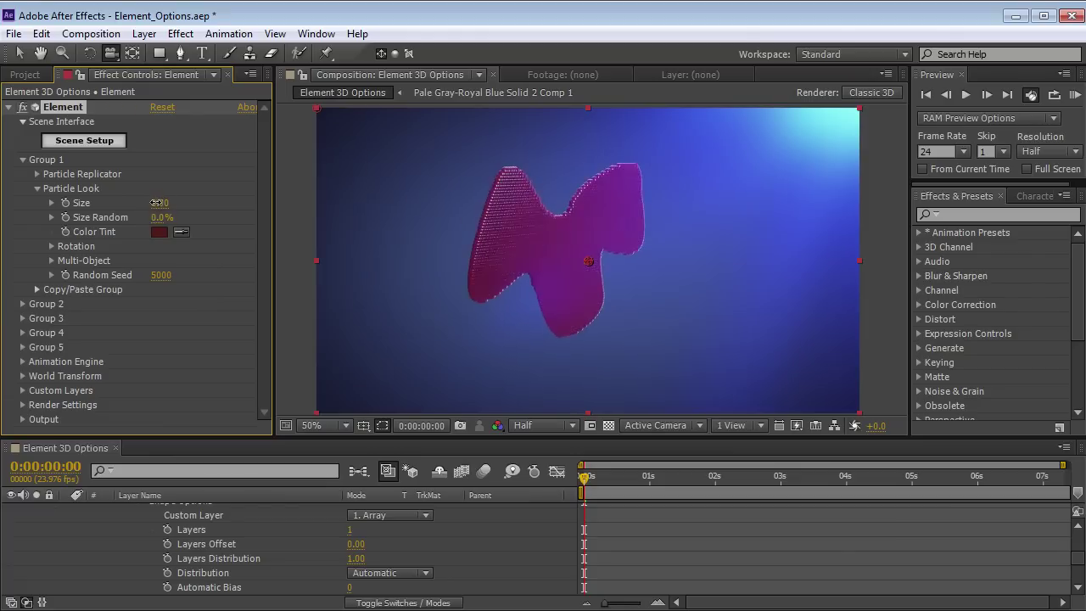
drag(506, 230, 546, 236)
Distort the particle shape with a Position Noise Amount of 82.0 and a Noise Scale of 0.6.
click(37, 188)
click(37, 173)
scroll(61, 240, down, 5)
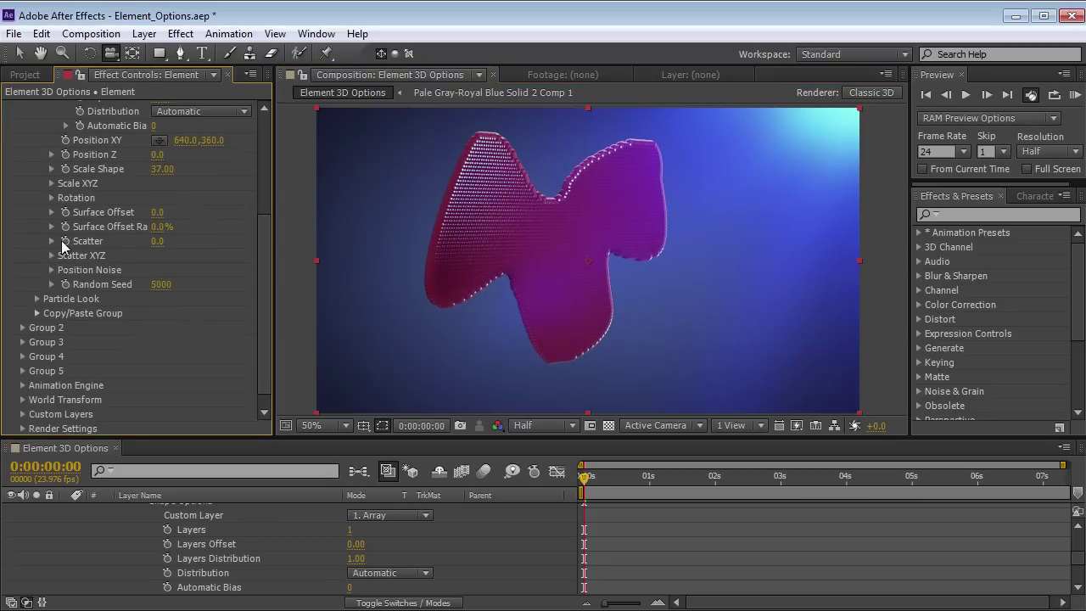
click(51, 270)
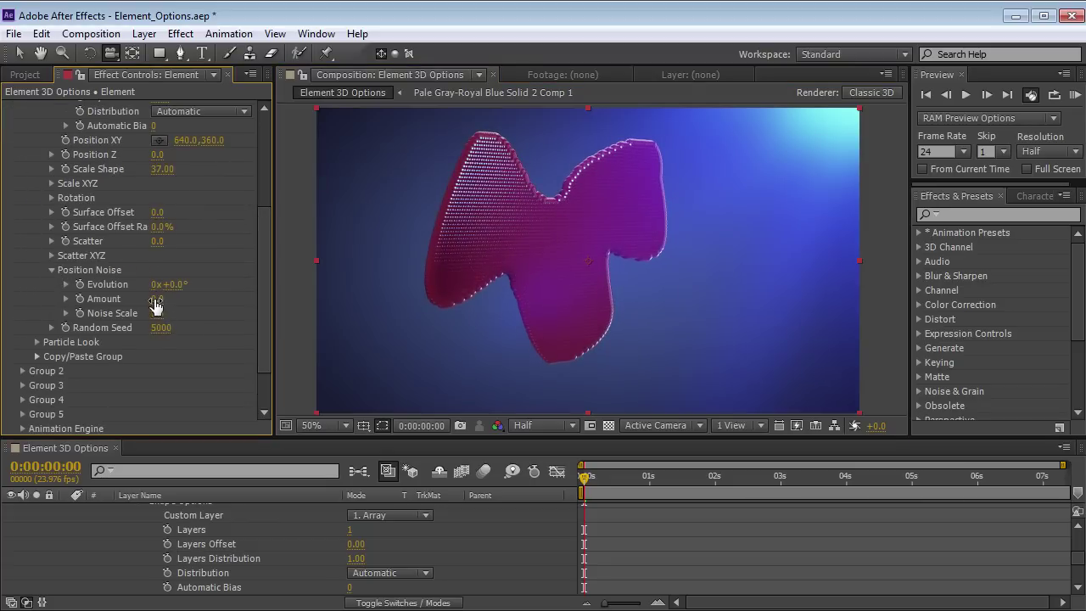
drag(160, 299, 233, 310)
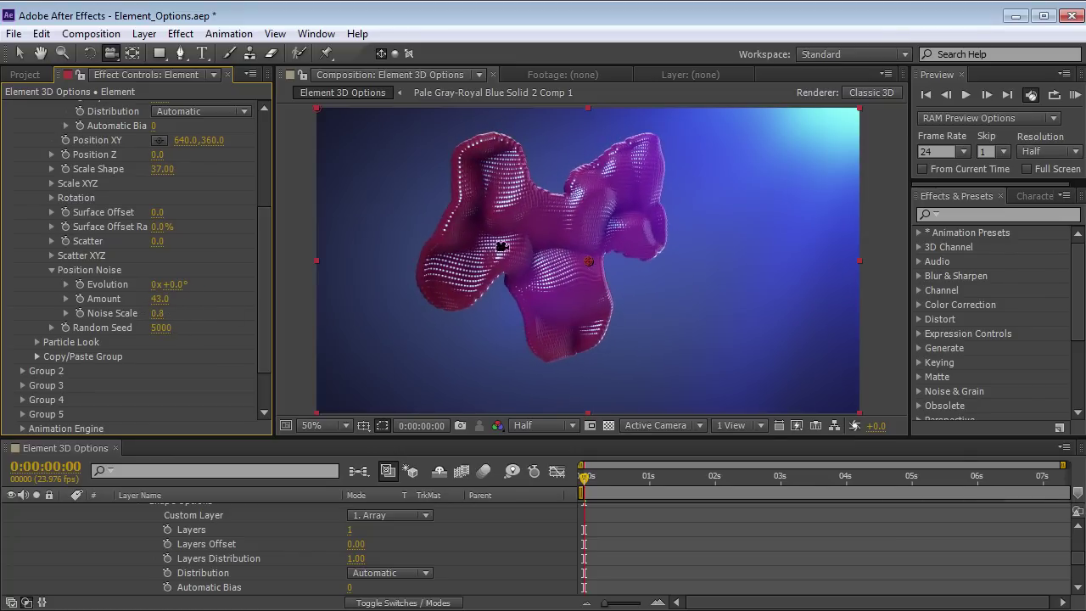
drag(477, 253, 437, 286)
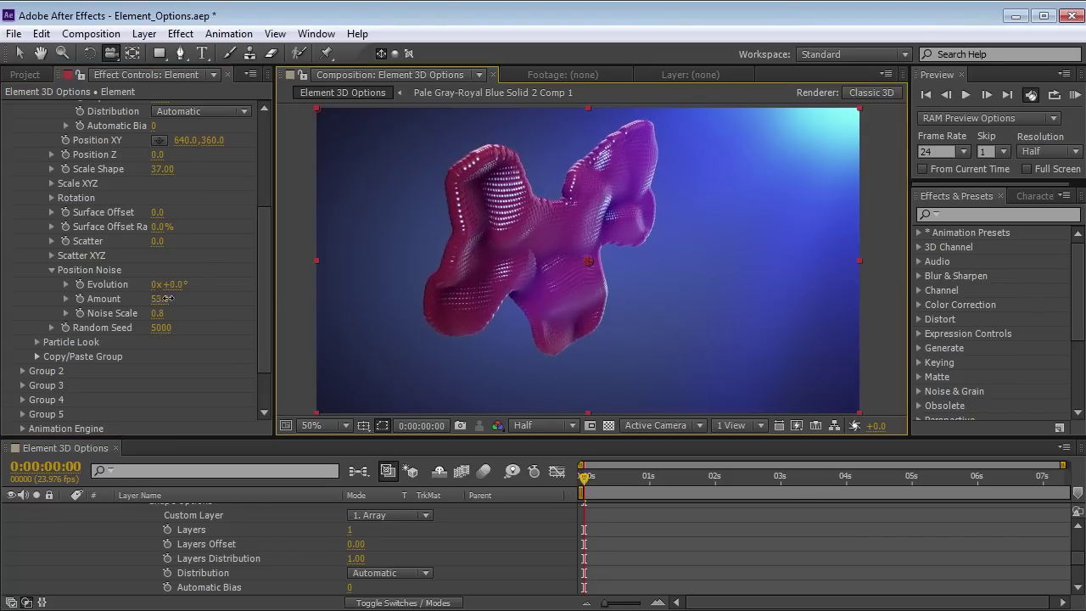
drag(187, 295, 179, 296)
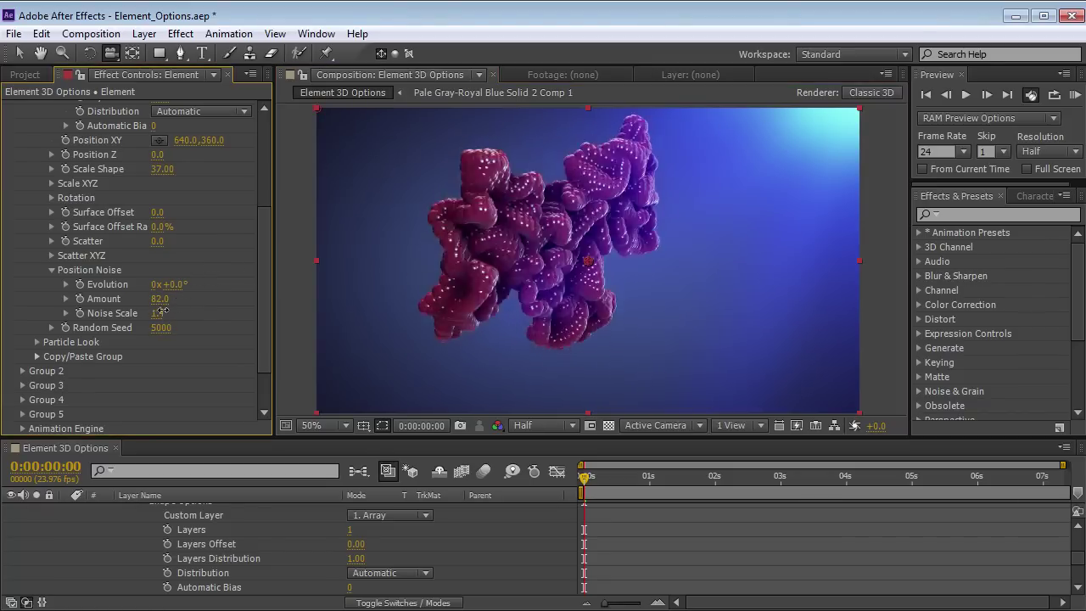
Set the particle Size to 0.62 and try a stronger Position Noise Amount of 315.0.
click(35, 342)
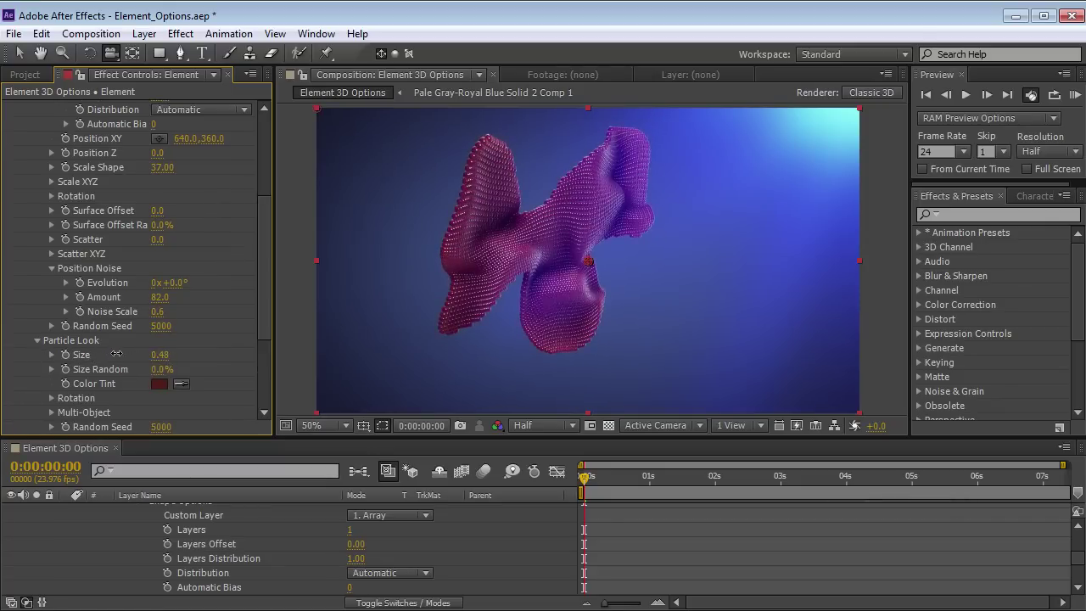
drag(516, 277, 586, 287)
drag(159, 297, 132, 296)
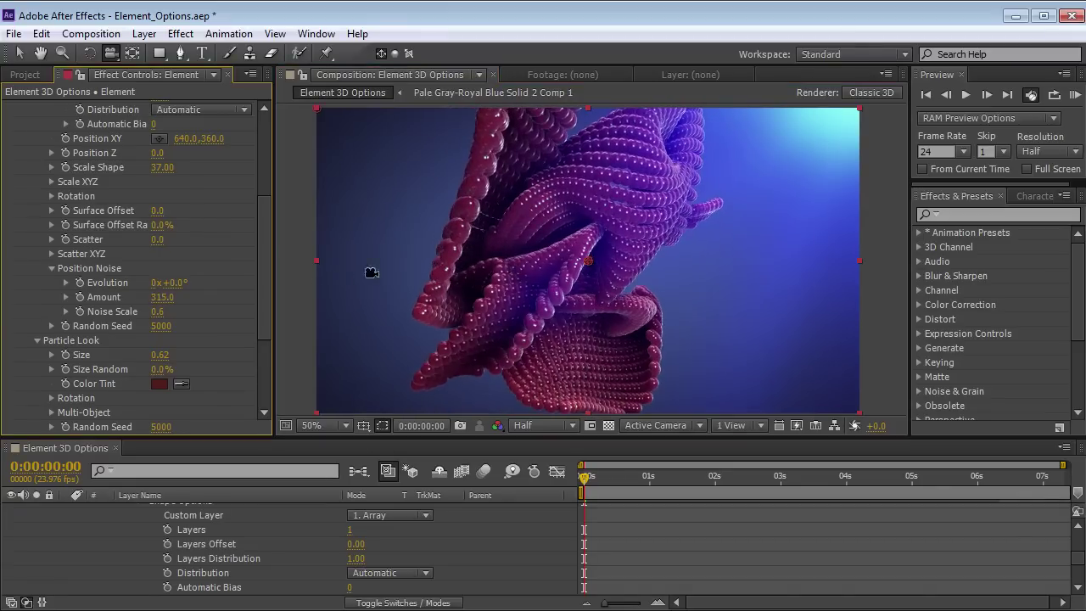
Remove the distortion by setting the Position Noise Amount to 0.
scroll(187, 212, up, 5)
click(194, 204)
click(194, 207)
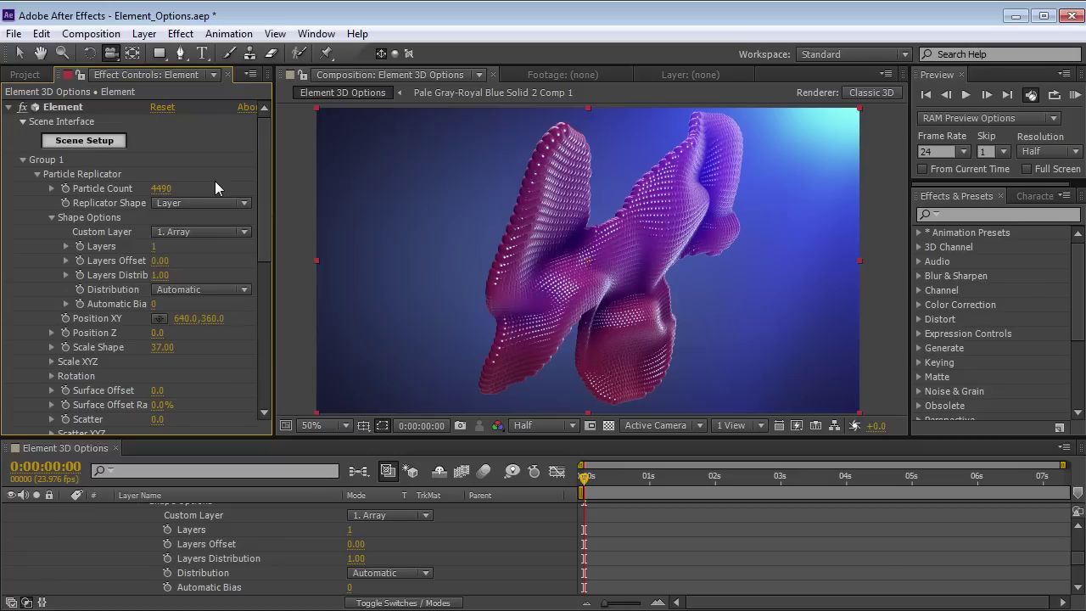
drag(262, 212, 267, 289)
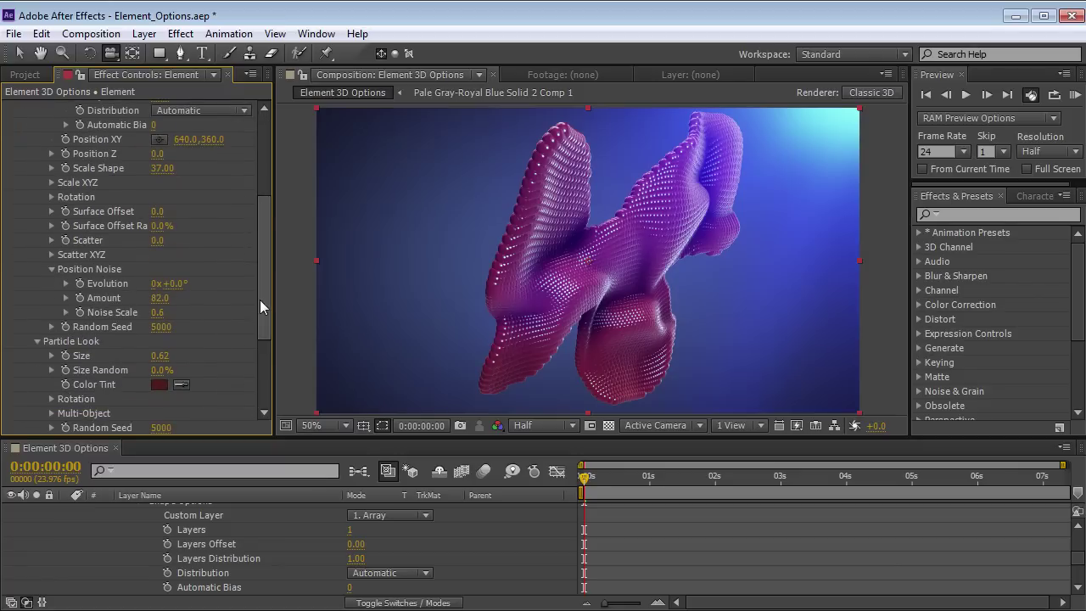
click(160, 298)
text(0)
key(Return)
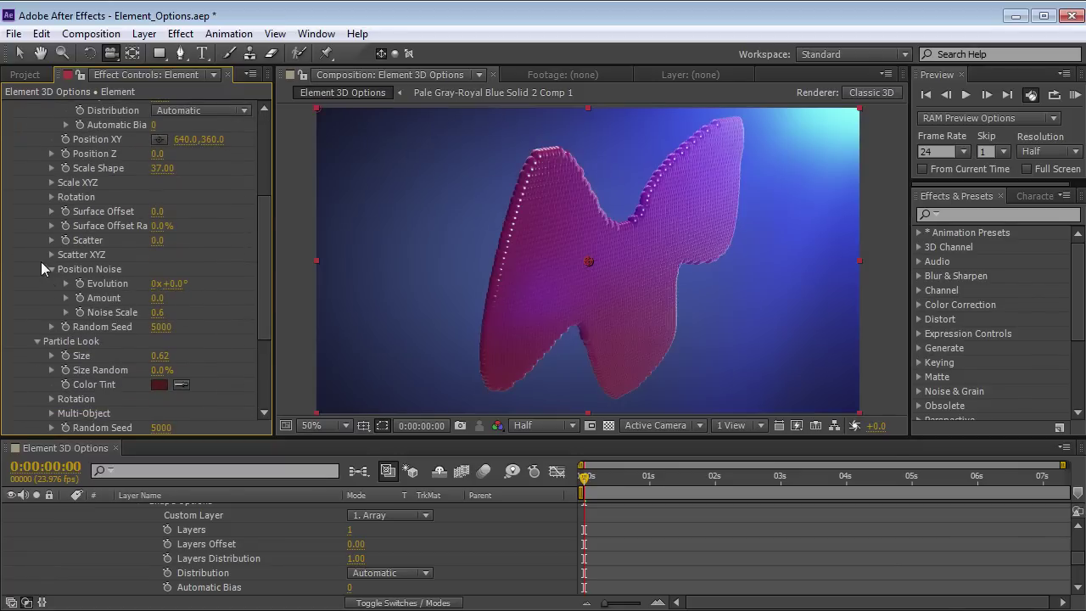
Open Scene Setup and add the stopwatch model from the Demo models folder to the scene.
scroll(255, 297, up, 5)
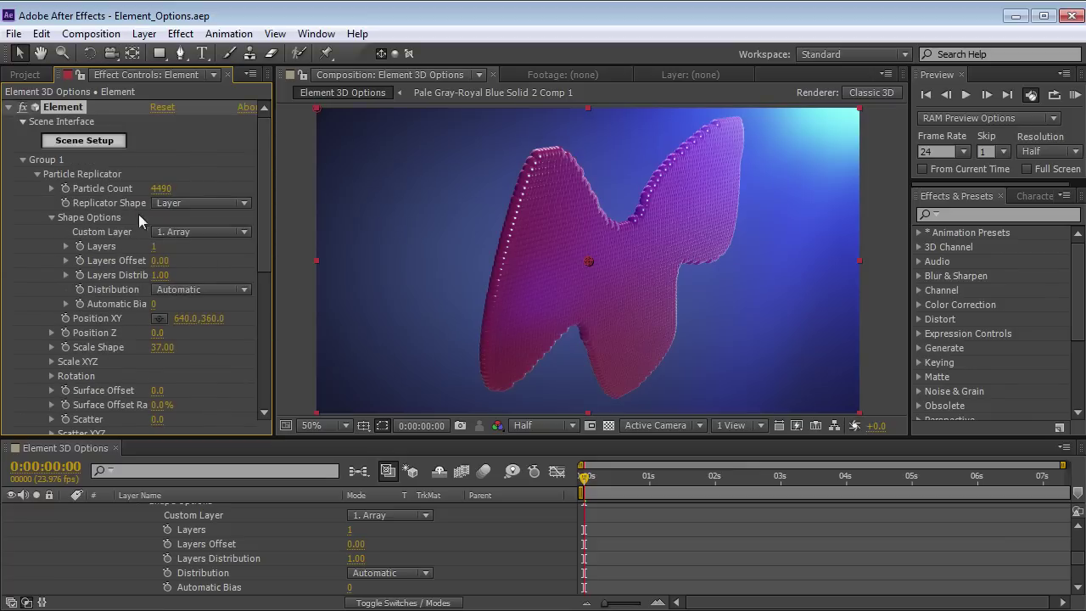
click(192, 205)
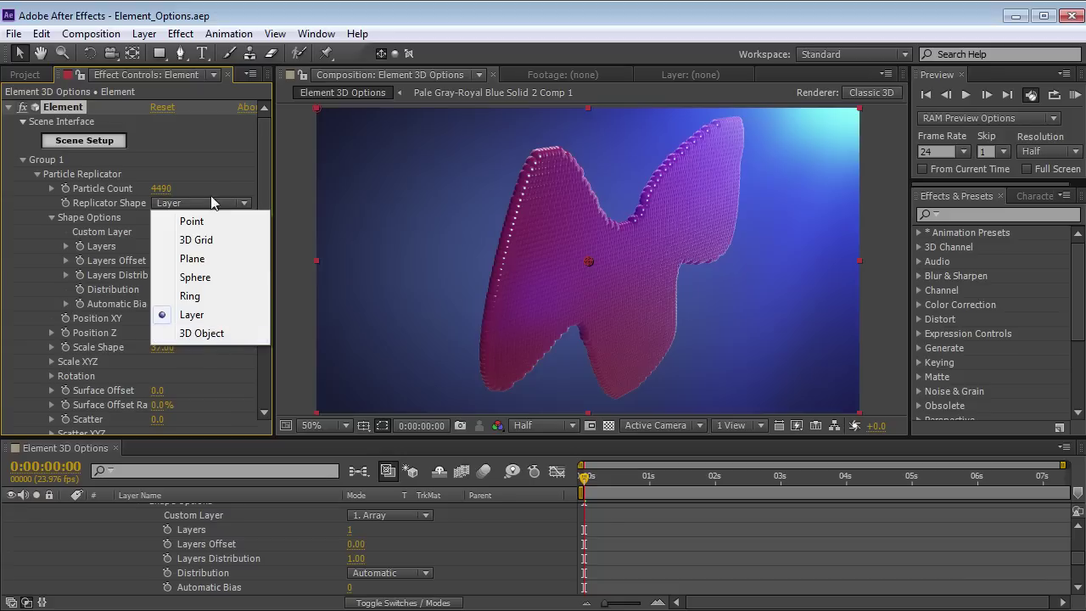
click(198, 163)
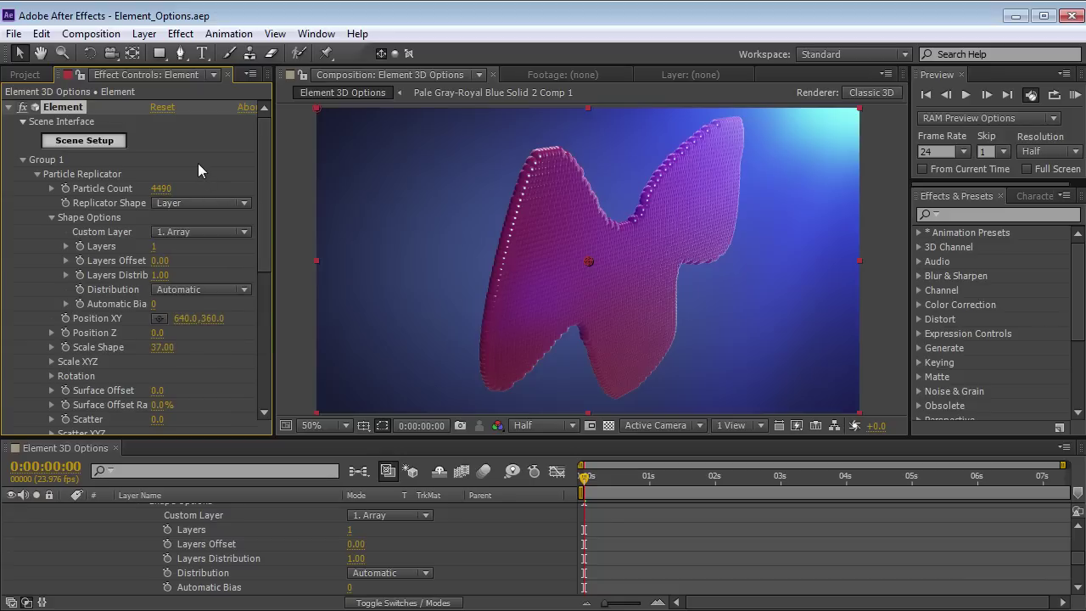
click(87, 142)
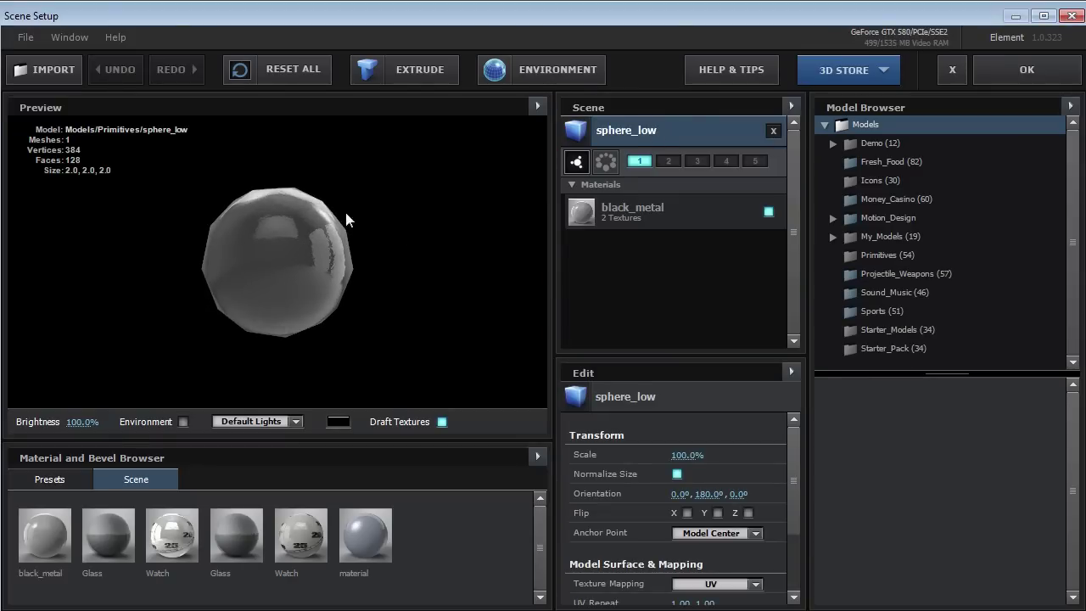
click(891, 142)
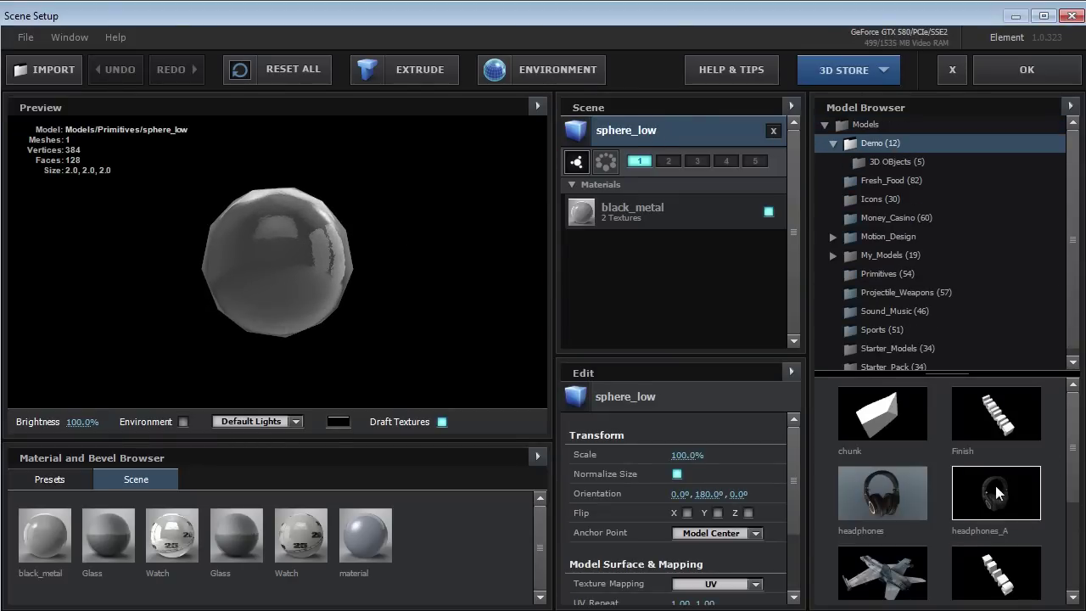
scroll(1073, 458, down, 3)
click(883, 480)
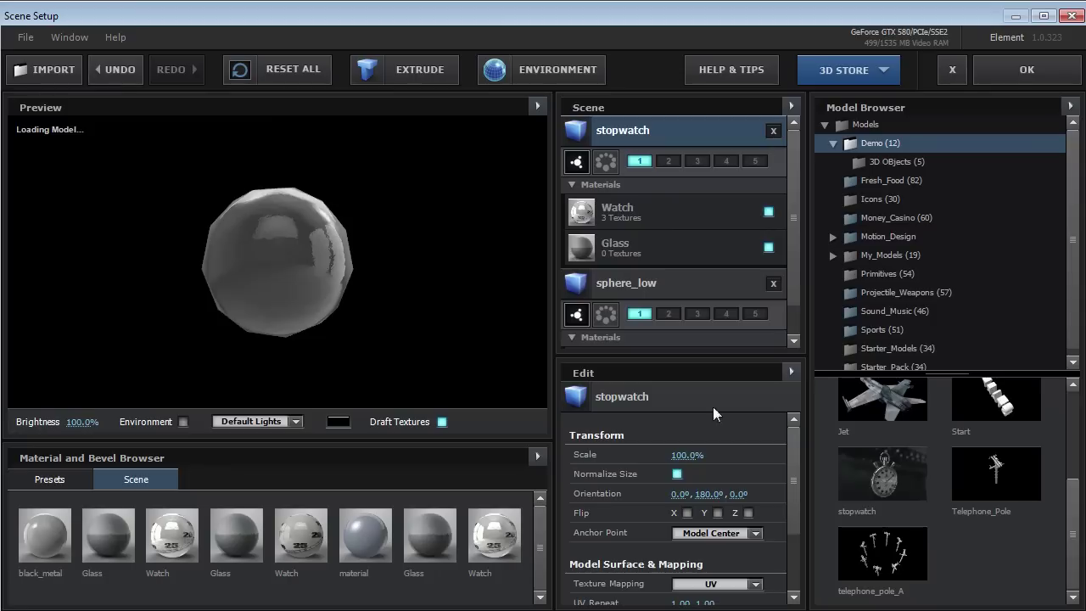
Set the stopwatch in group 1 as a replicator shape source and inspect the model up close.
drag(280, 253, 298, 274)
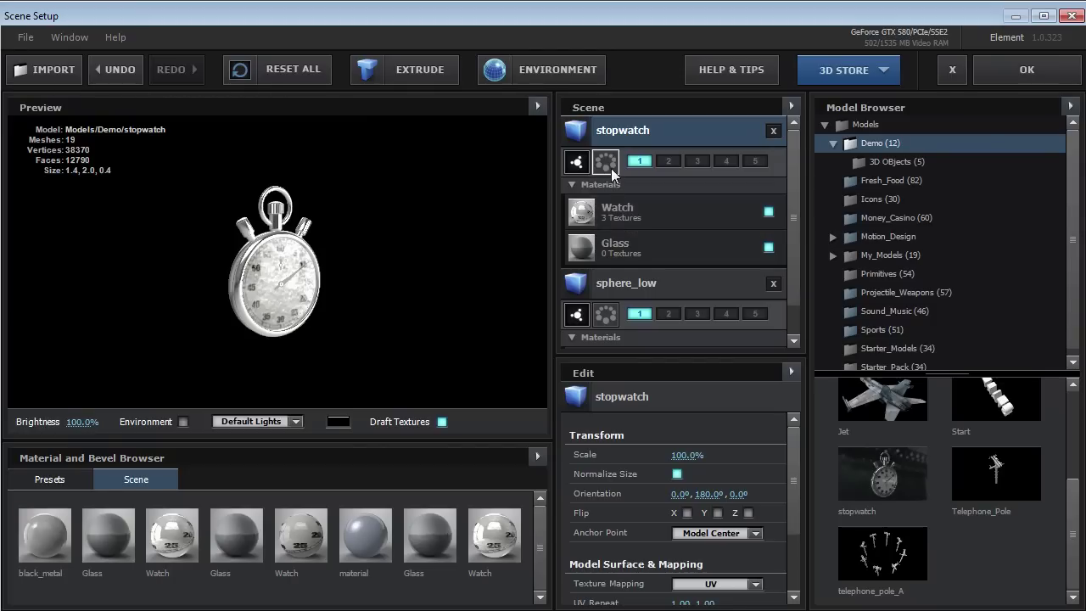
click(611, 167)
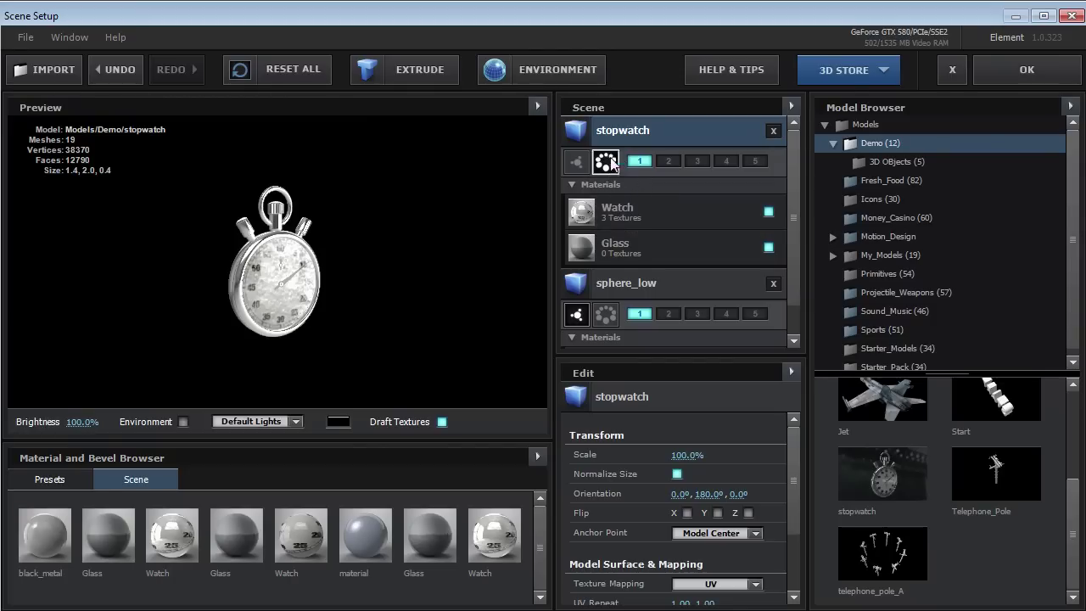
drag(405, 227, 421, 265)
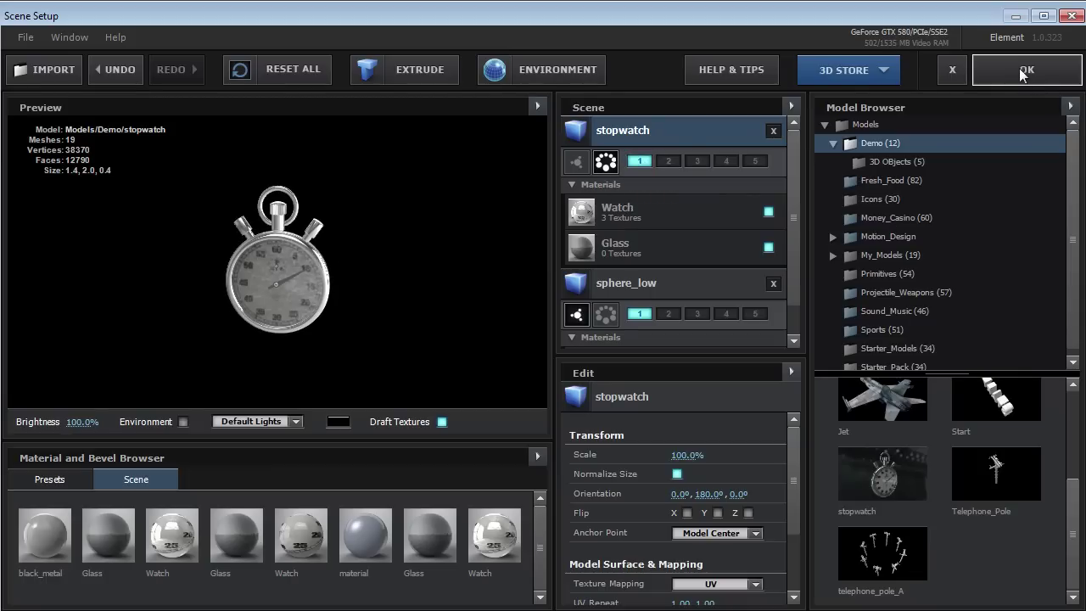
scroll(284, 277, up, 5)
drag(311, 286, 365, 255)
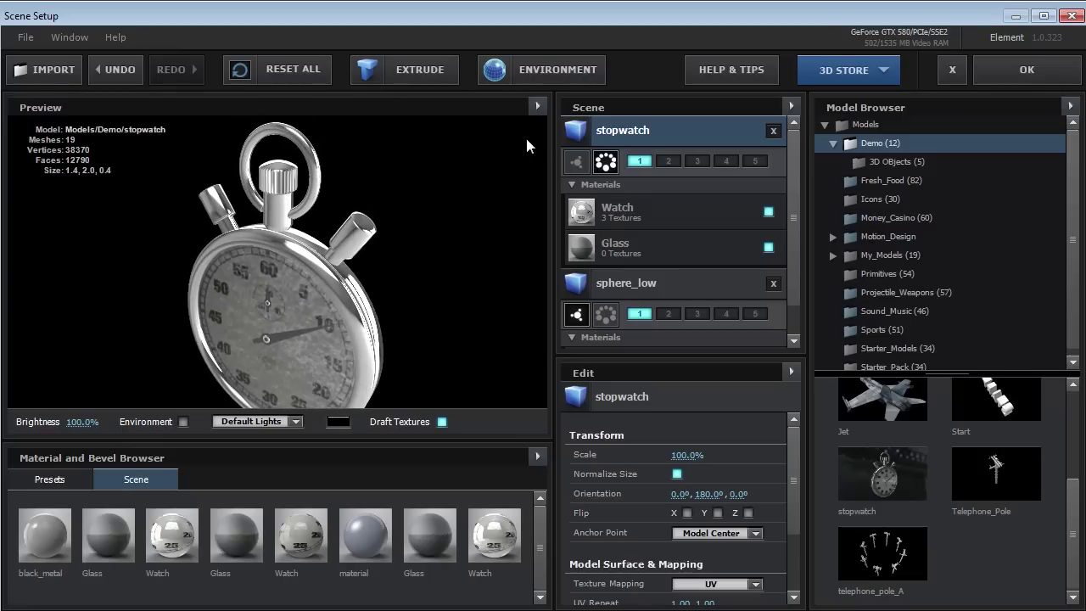
Examine the stopwatch's vertices and mesh density in Point Cloud and Wireframe preview modes.
click(538, 107)
click(576, 214)
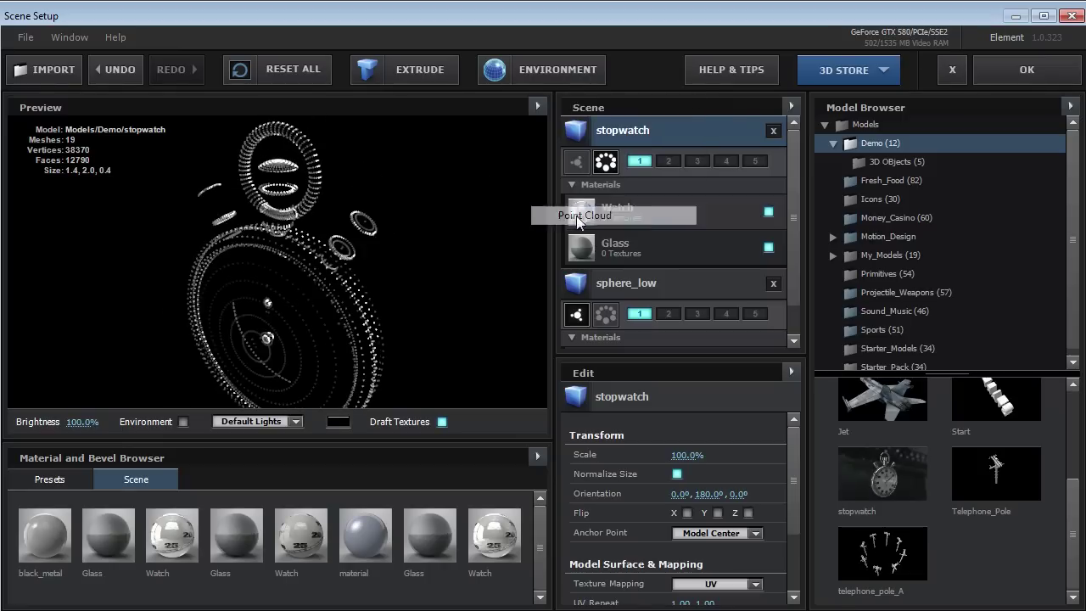
drag(252, 323, 322, 280)
click(538, 106)
click(577, 195)
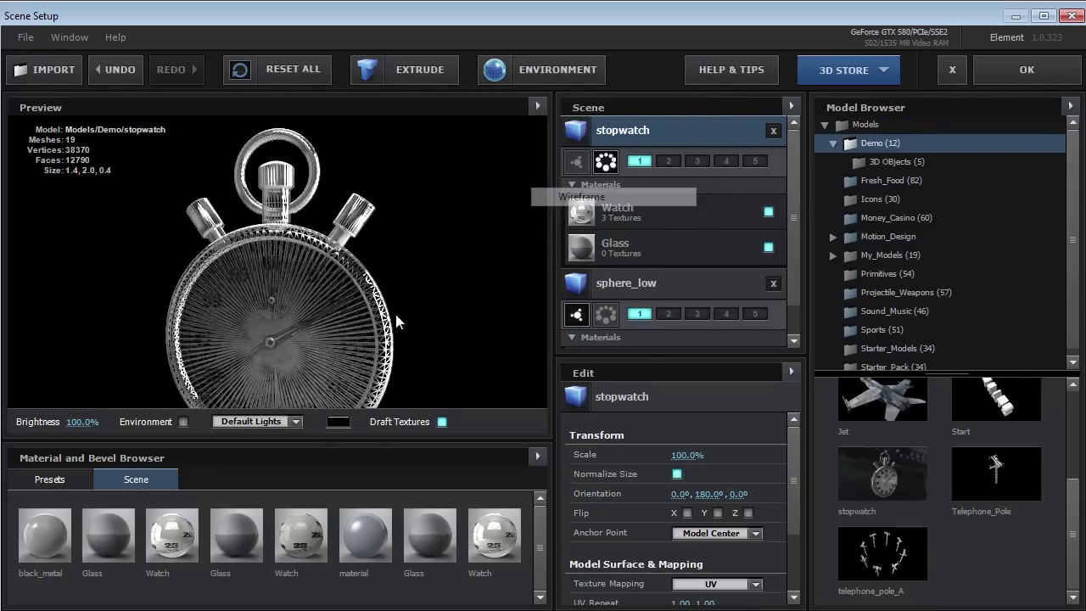
scroll(303, 276, up, 5)
scroll(342, 199, down, 2)
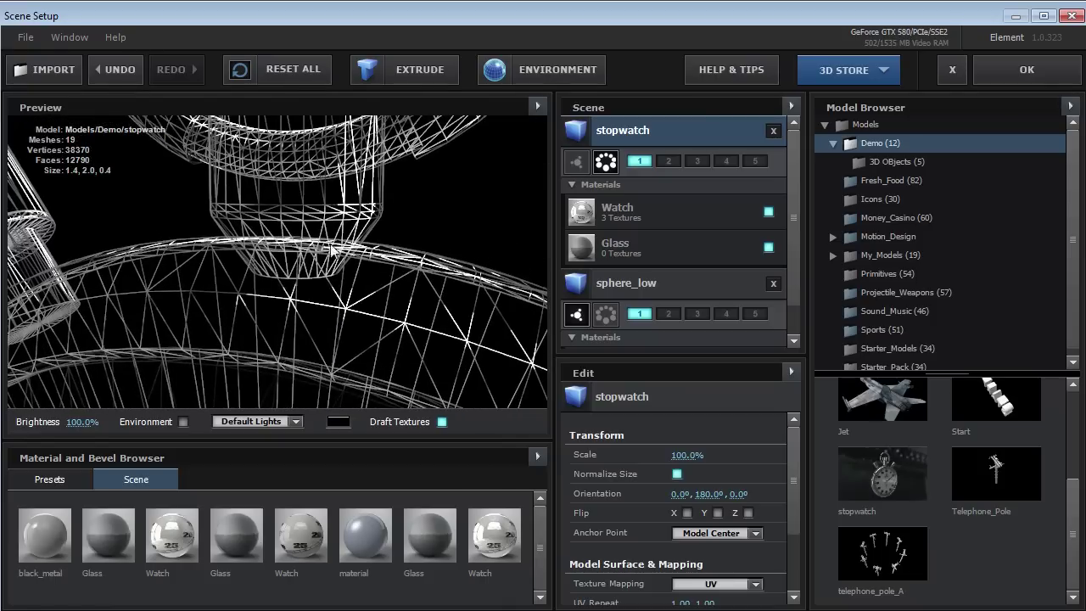
scroll(291, 301, down, 3)
Switch the stopwatch preview back to Point Cloud and accept the scene setup.
click(538, 106)
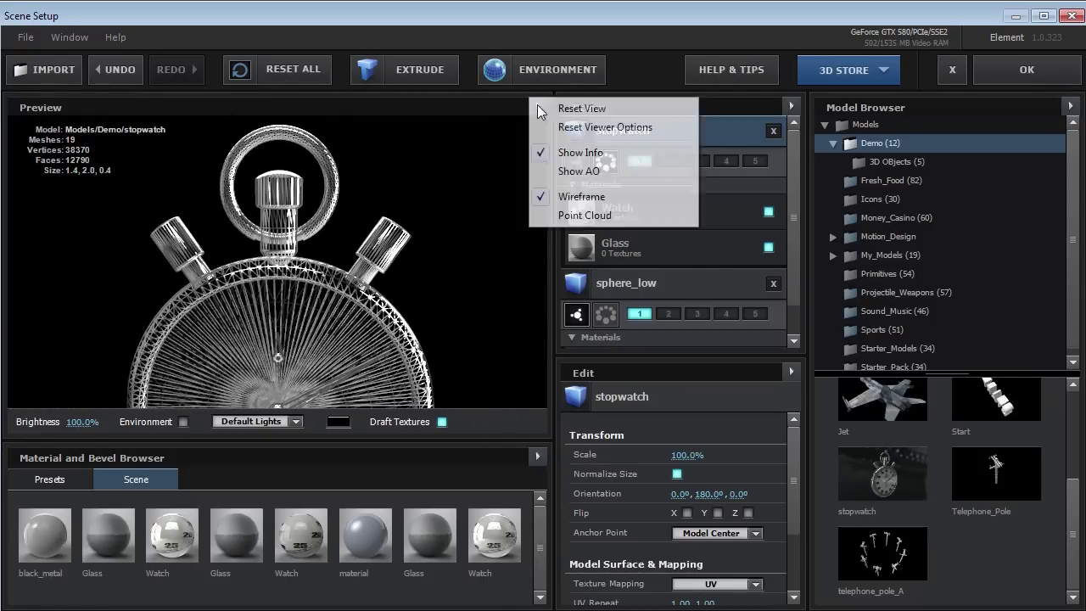
click(571, 215)
drag(332, 316, 287, 290)
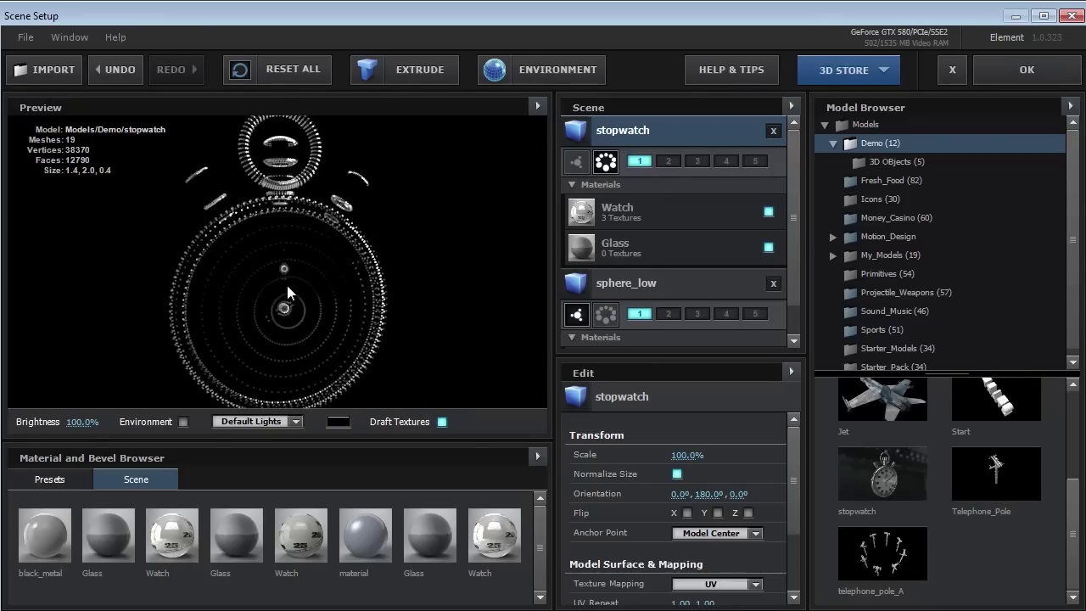
click(1020, 71)
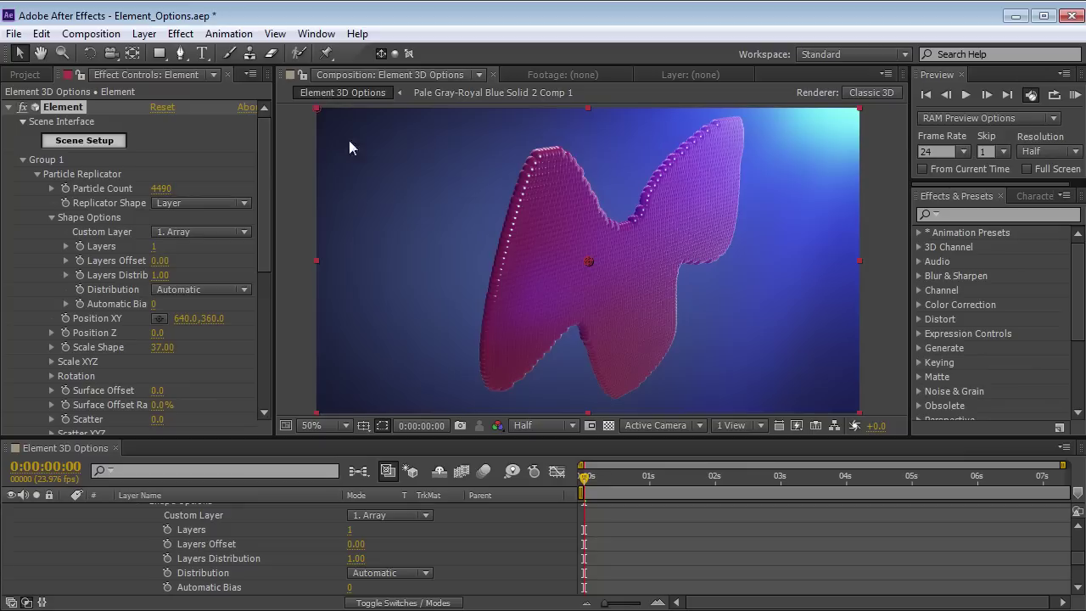
Set the Replicator Shape to 3D Object and reduce Scale Shape to 15.00.
click(177, 203)
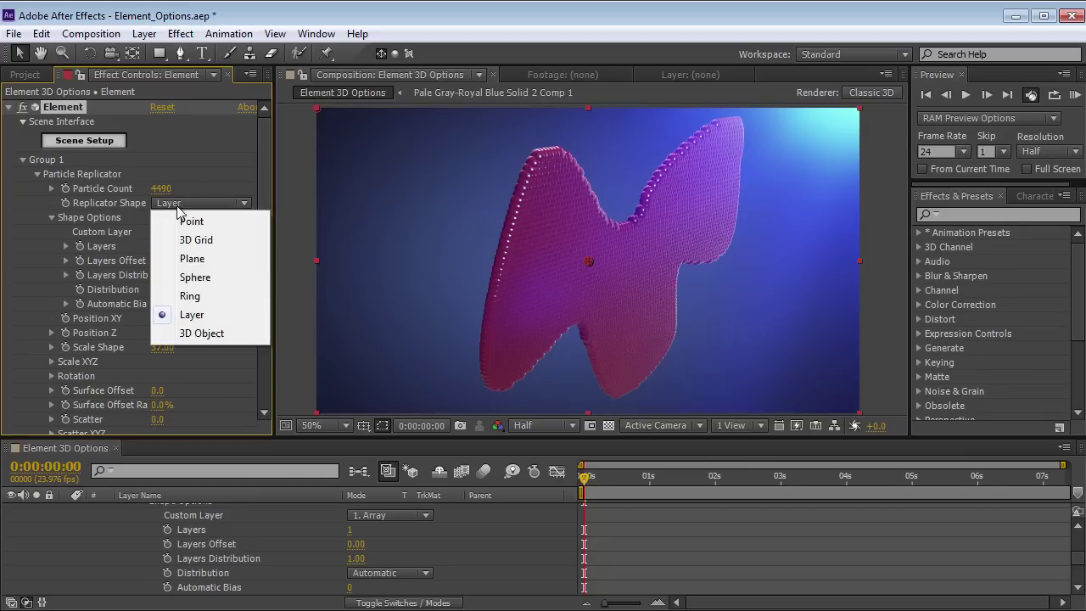
click(197, 335)
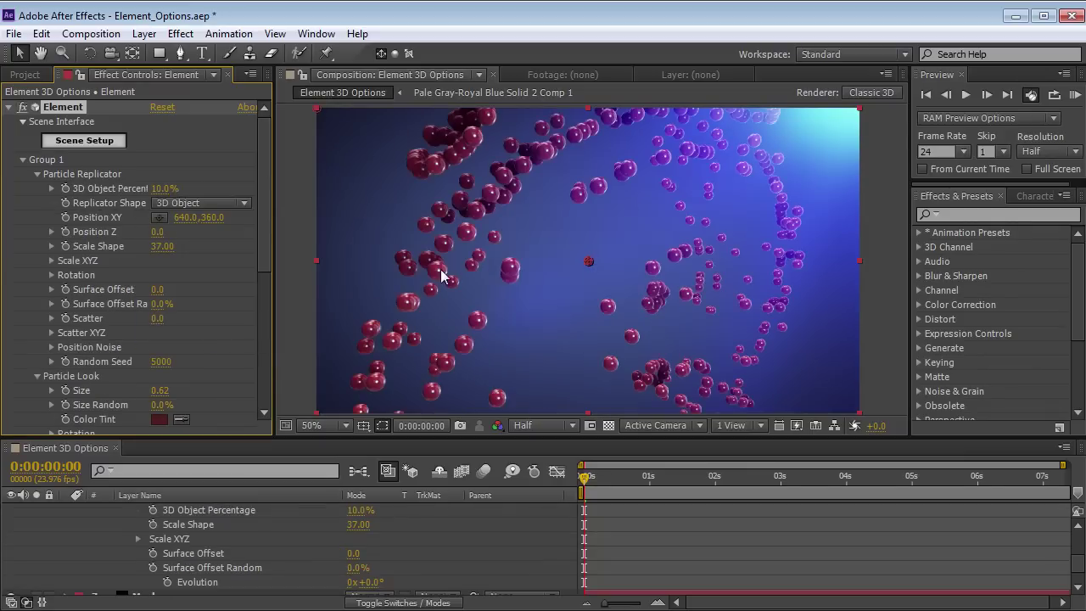
drag(159, 255, 137, 254)
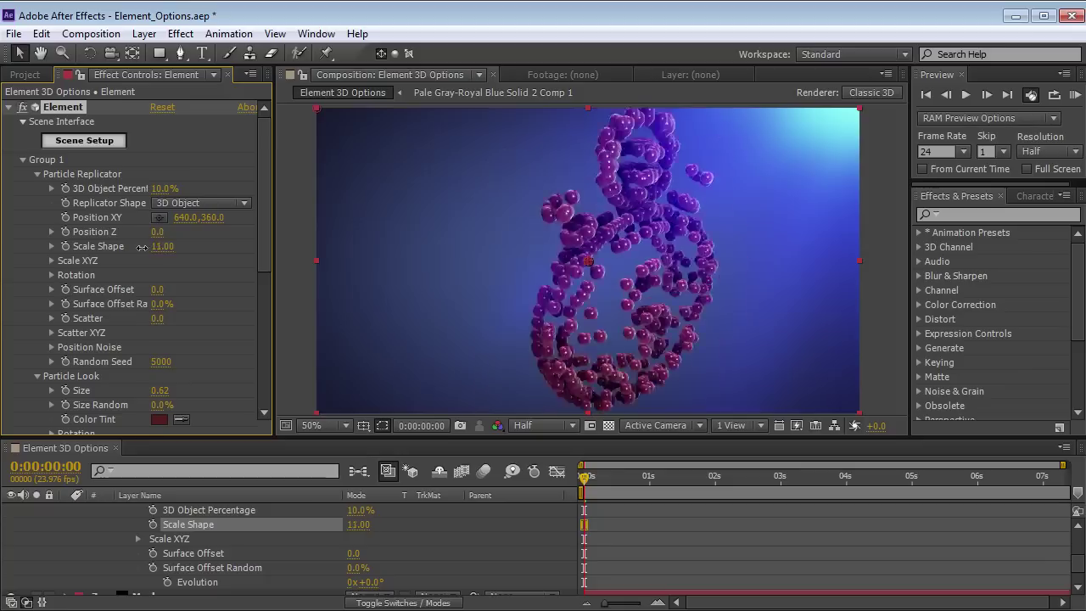
Raise the 3D Object Percentage to 100% and orbit the camera around the particle stopwatch.
key(c)
mouse_move(642, 264)
mouse_down()
mouse_move(671, 280)
mouse_move(653, 263)
mouse_up()
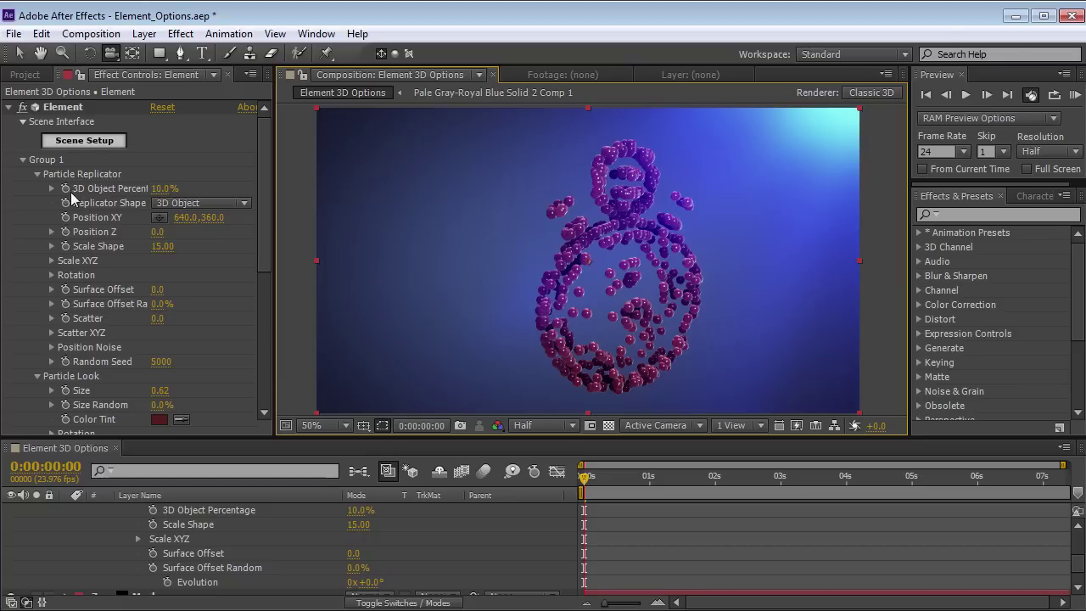
drag(160, 188, 236, 188)
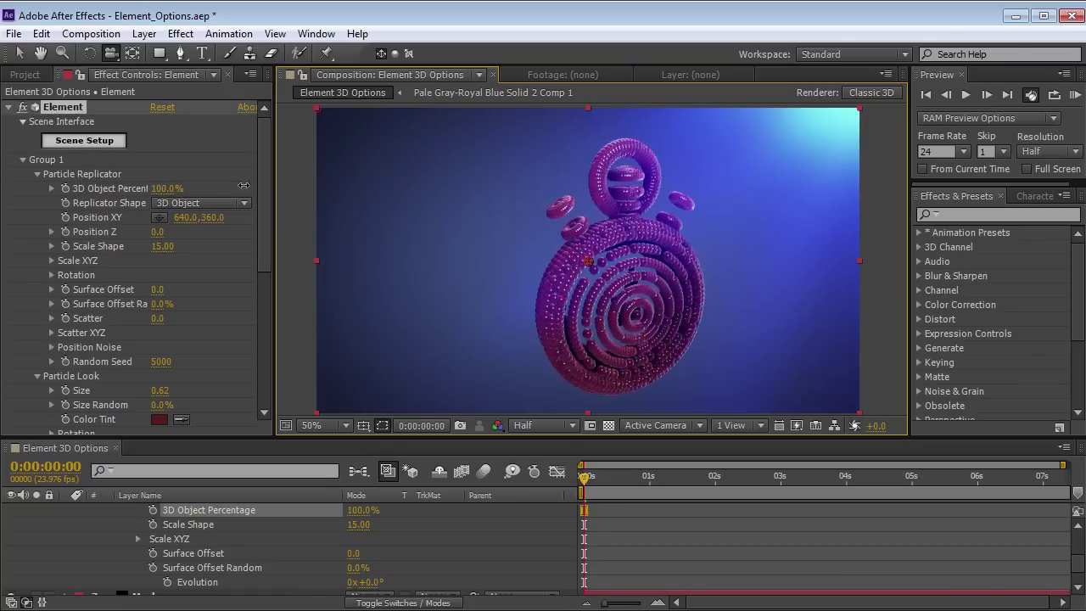
drag(644, 272, 742, 304)
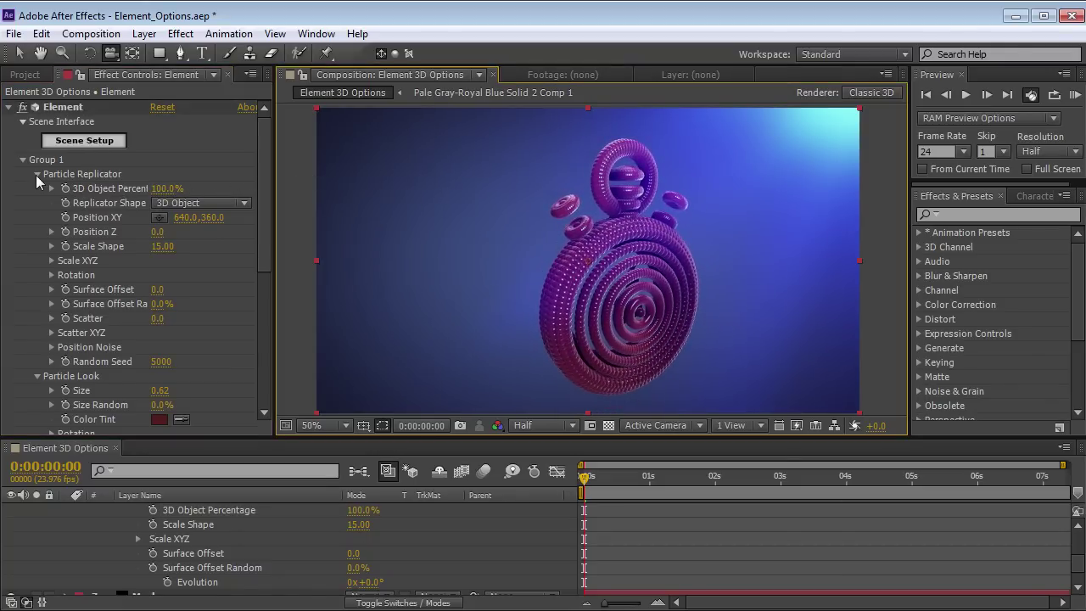
Try a Scatter value of 3.1 on the stopwatch particles in Particle Replicator.
click(37, 174)
click(36, 174)
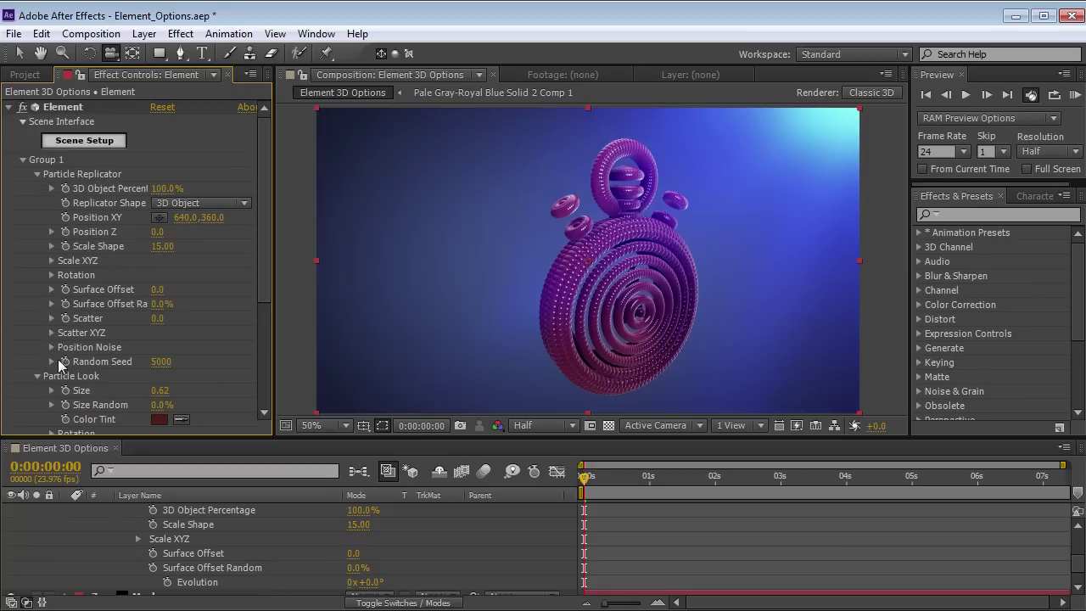
scroll(254, 252, down, 1)
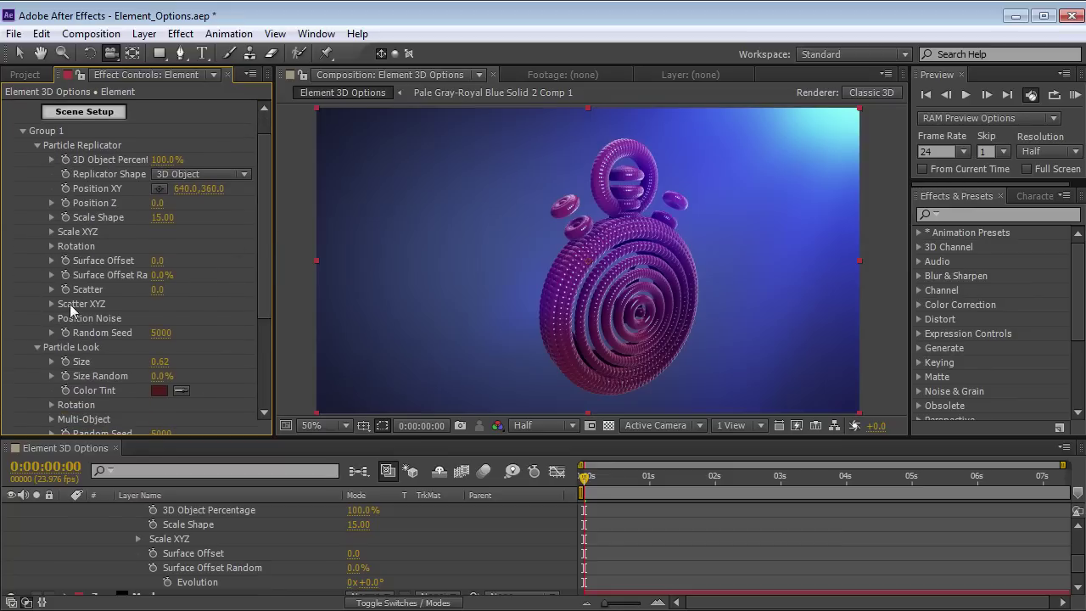
drag(158, 289, 398, 267)
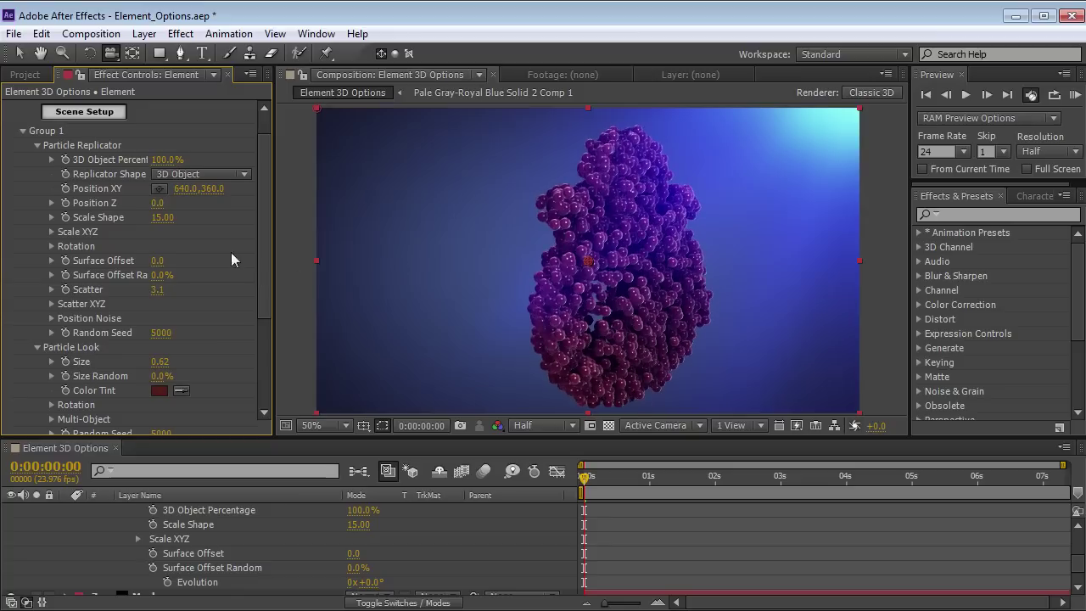
Set the Size Random of the particles to 100% in Particle Look.
click(37, 145)
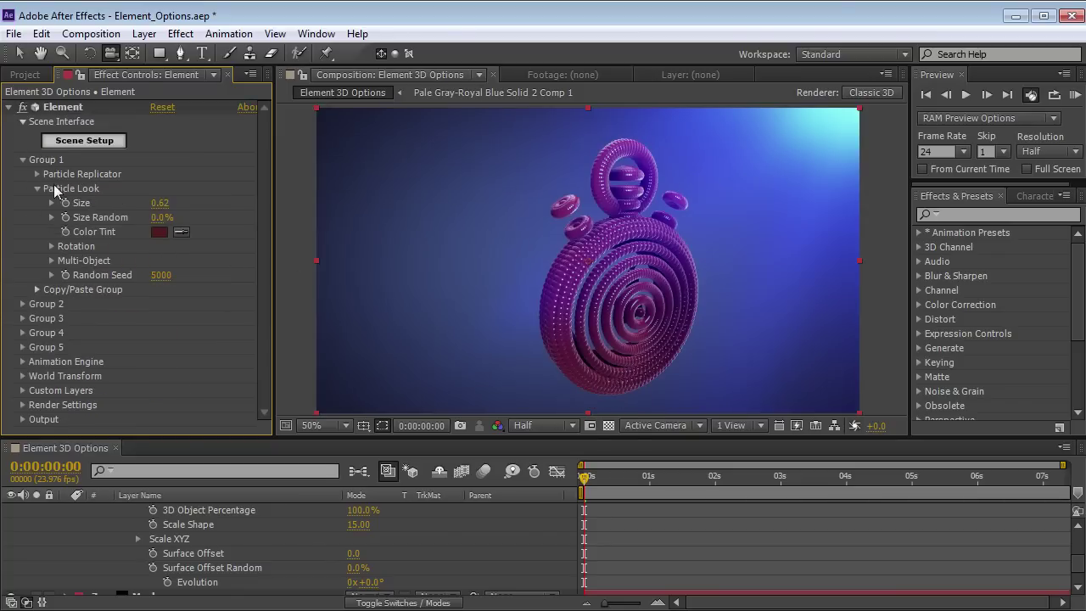
drag(158, 223, 252, 213)
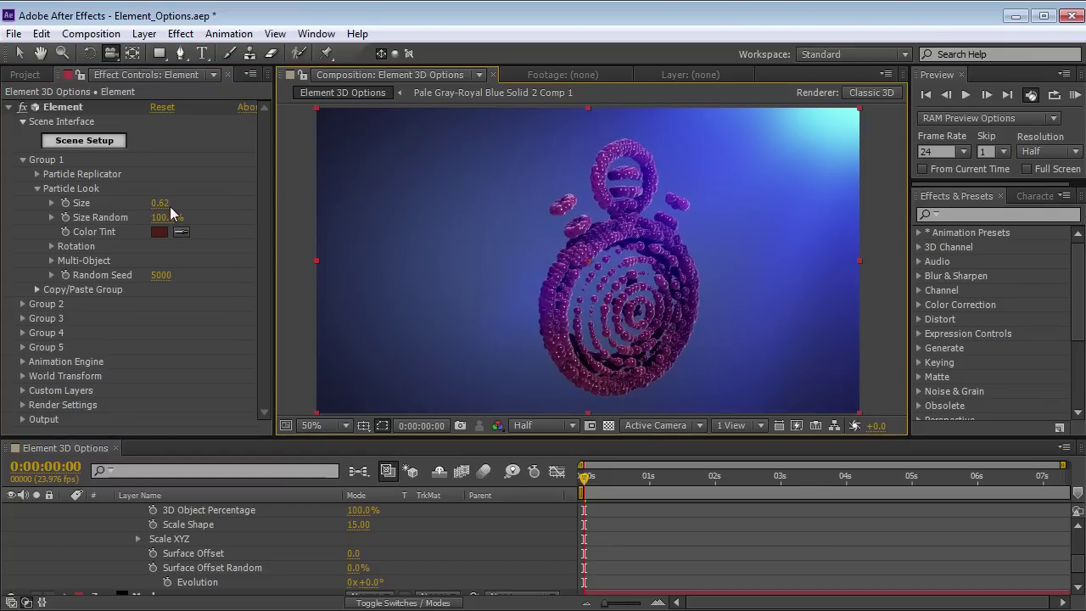
click(37, 188)
Reduce the particle stopwatch's Scale Shape to 14.00 in Particle Replicator.
click(37, 174)
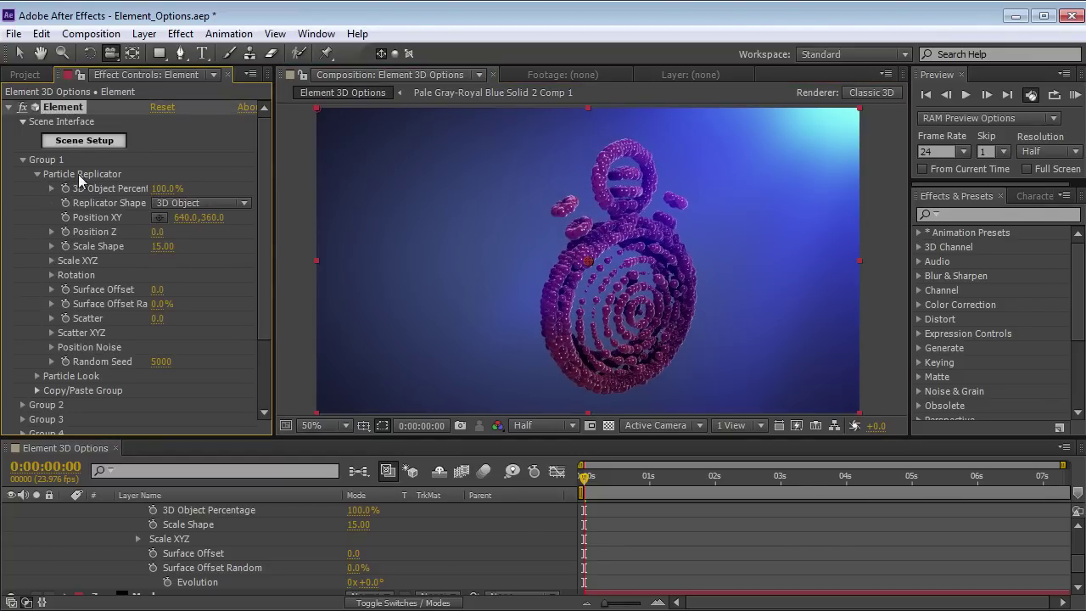
drag(261, 199, 261, 214)
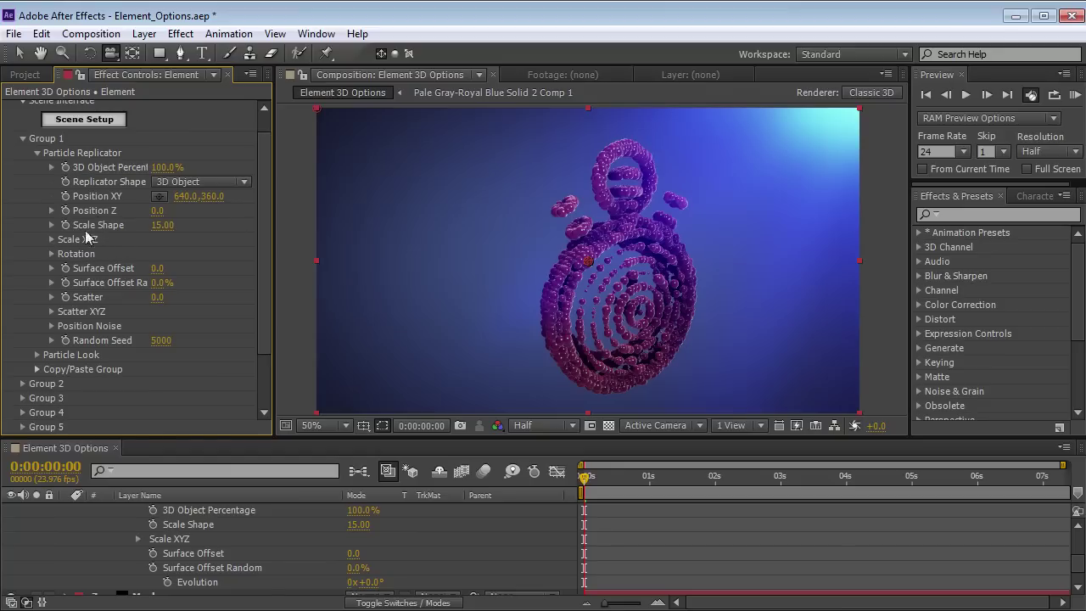
mouse_move(158, 225)
mouse_down()
mouse_move(196, 220)
mouse_move(149, 227)
mouse_up()
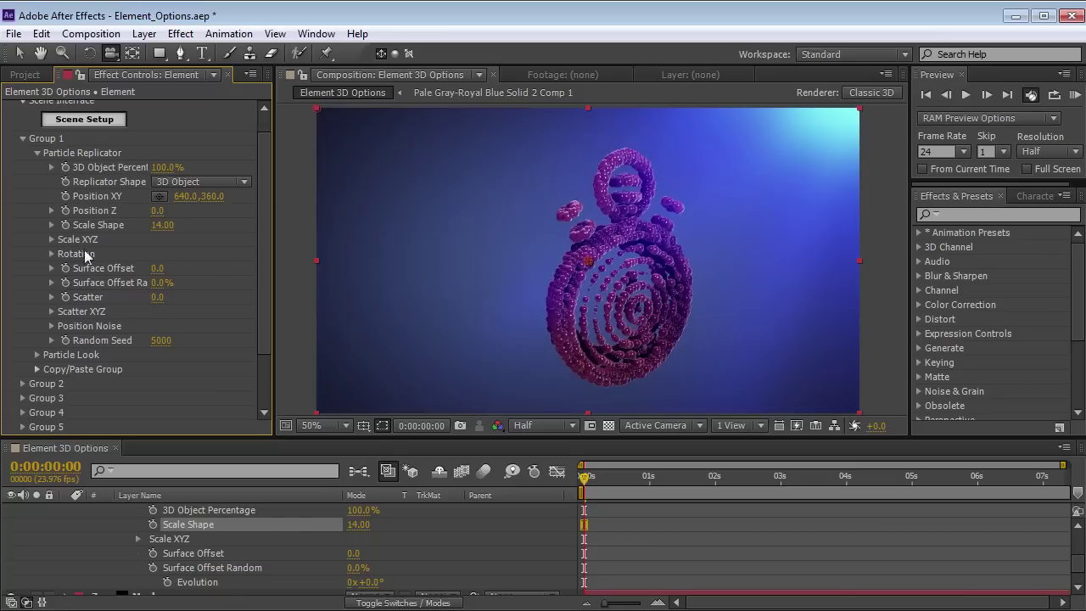
Try stretching the particle shape with a Scale XYZ Y value of 6.80, then undo it.
click(50, 240)
drag(161, 268, 543, 294)
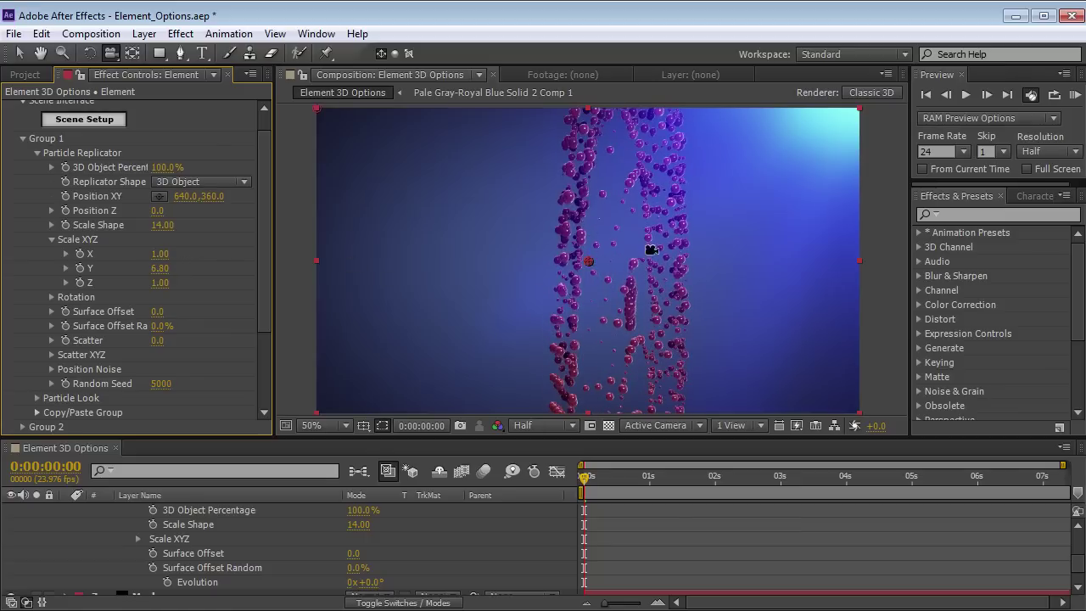
key(ctrl+z)
click(51, 239)
Try rotating the particle stopwatch about its Y axis and undo the rotation.
click(52, 254)
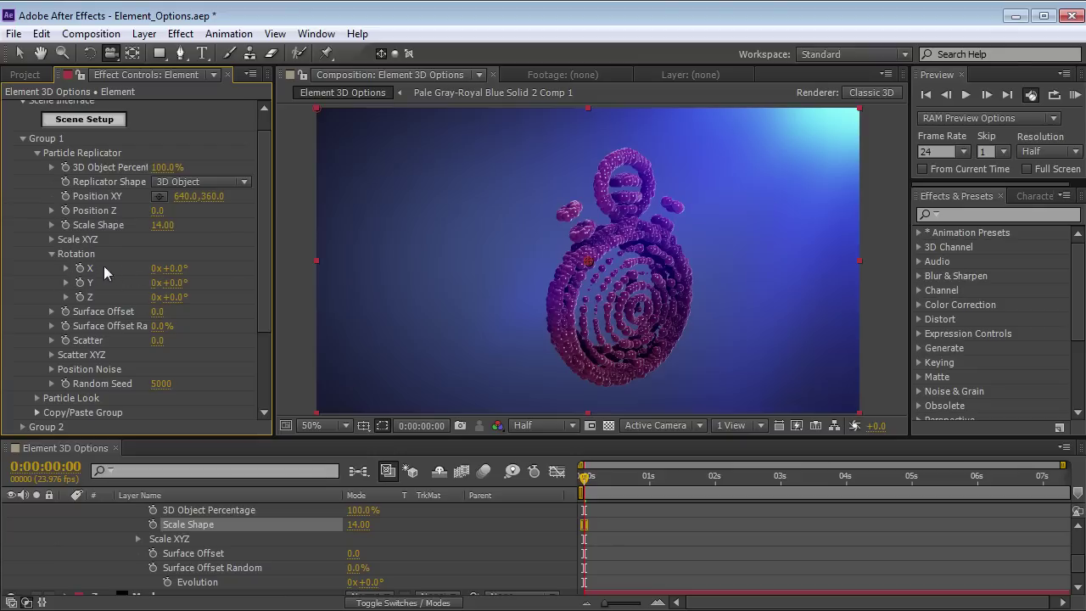
mouse_move(172, 283)
mouse_down()
mouse_move(218, 271)
mouse_move(178, 286)
mouse_move(185, 268)
mouse_move(235, 261)
mouse_move(175, 271)
mouse_up()
key(ctrl+z)
key(ctrl+z)
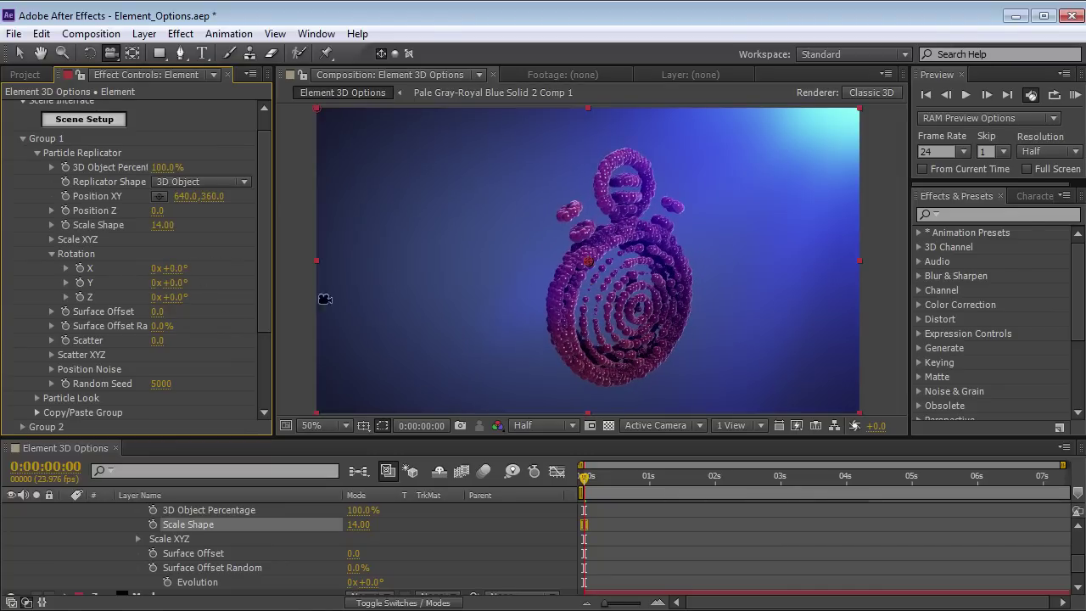
click(52, 254)
Set the Surface Offset to -3.5 and the Surface Offset Random to 100%.
click(52, 268)
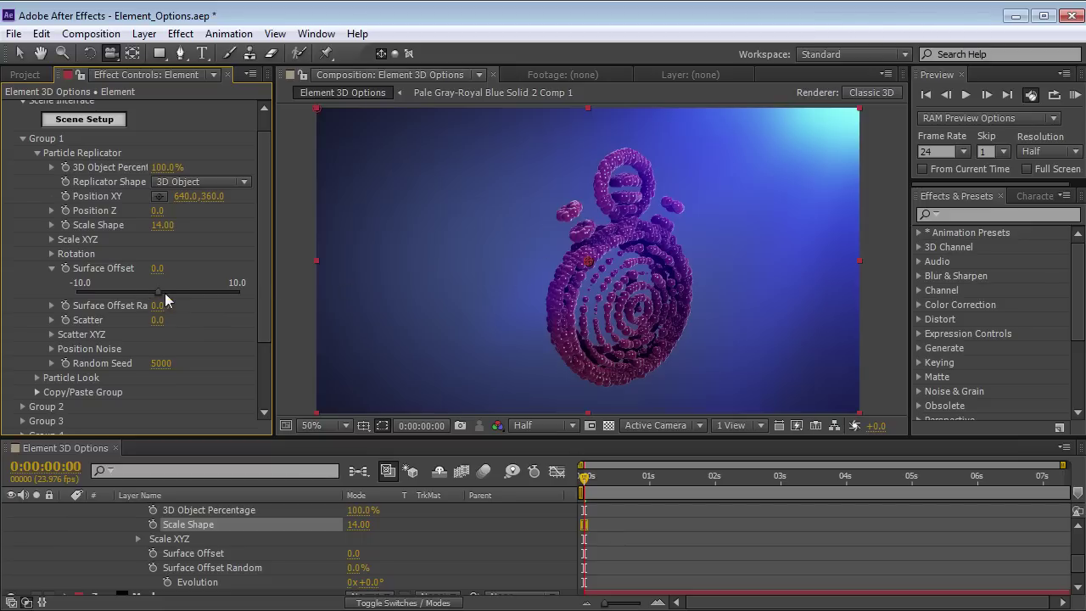
mouse_move(158, 292)
mouse_down()
mouse_move(176, 293)
mouse_move(128, 297)
mouse_move(158, 293)
mouse_up()
drag(144, 297, 358, 300)
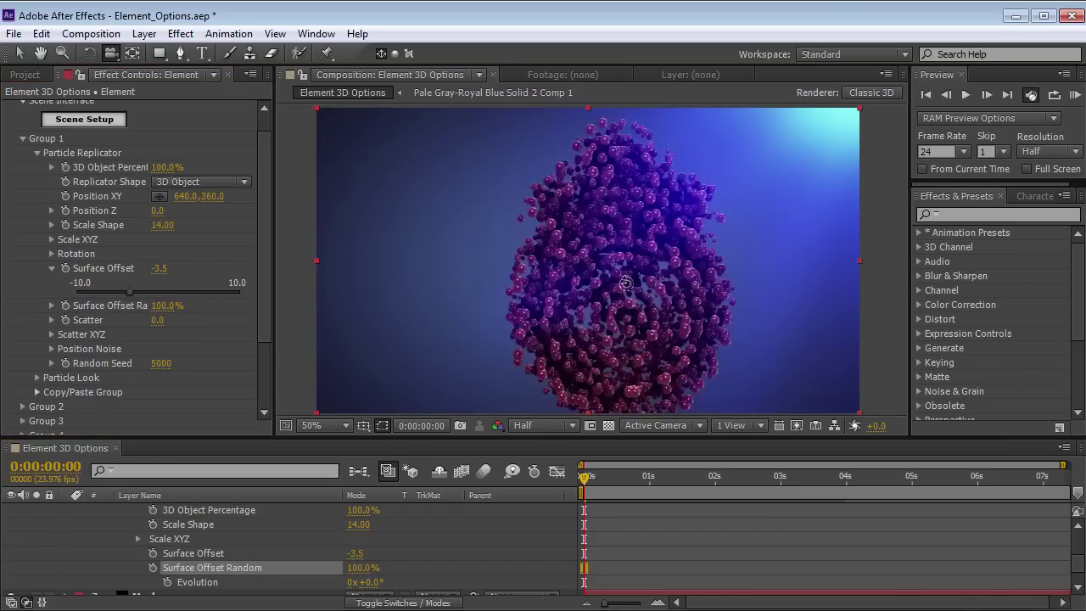
Undo the last Surface Offset Random and Surface Offset changes on the particle stopwatch.
key(ctrl+z)
key(ctrl+z)
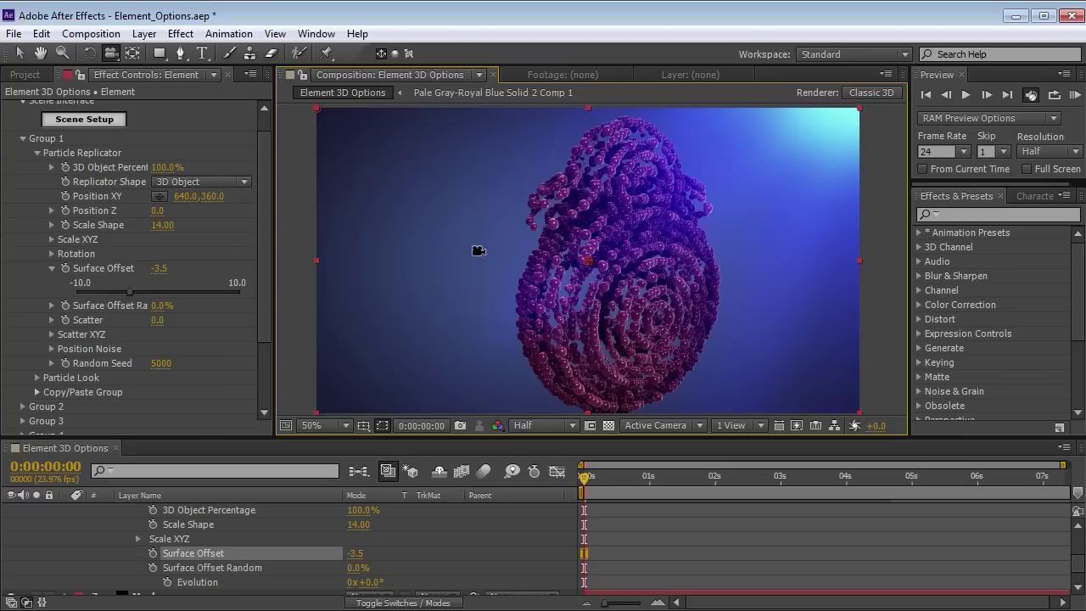
key(ctrl+z)
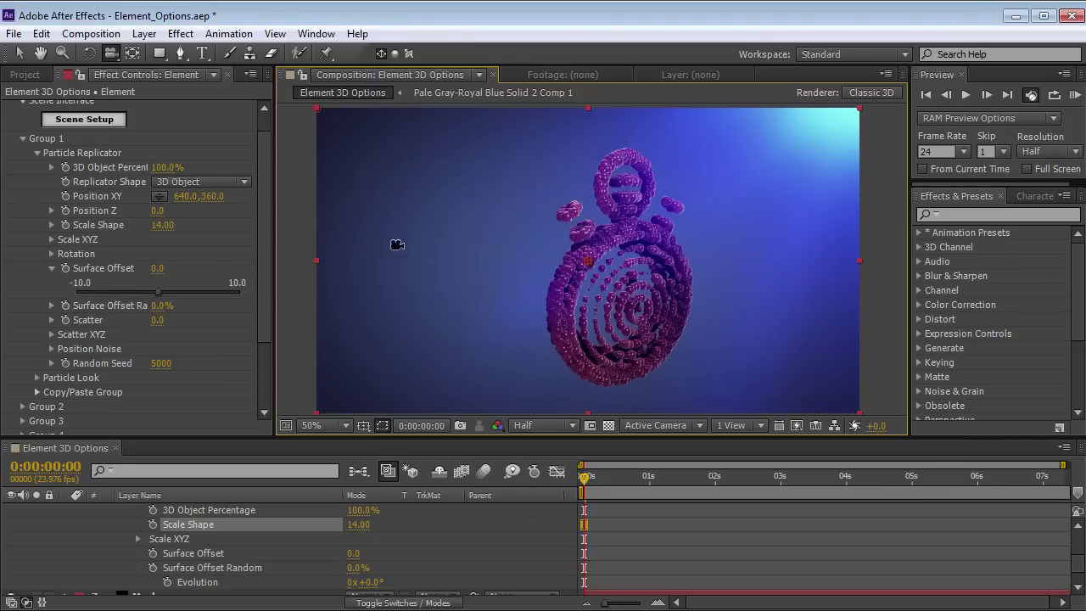
Return the Size Random in Group 1's Particle Look to 0%.
scroll(257, 280, down, 1)
click(37, 357)
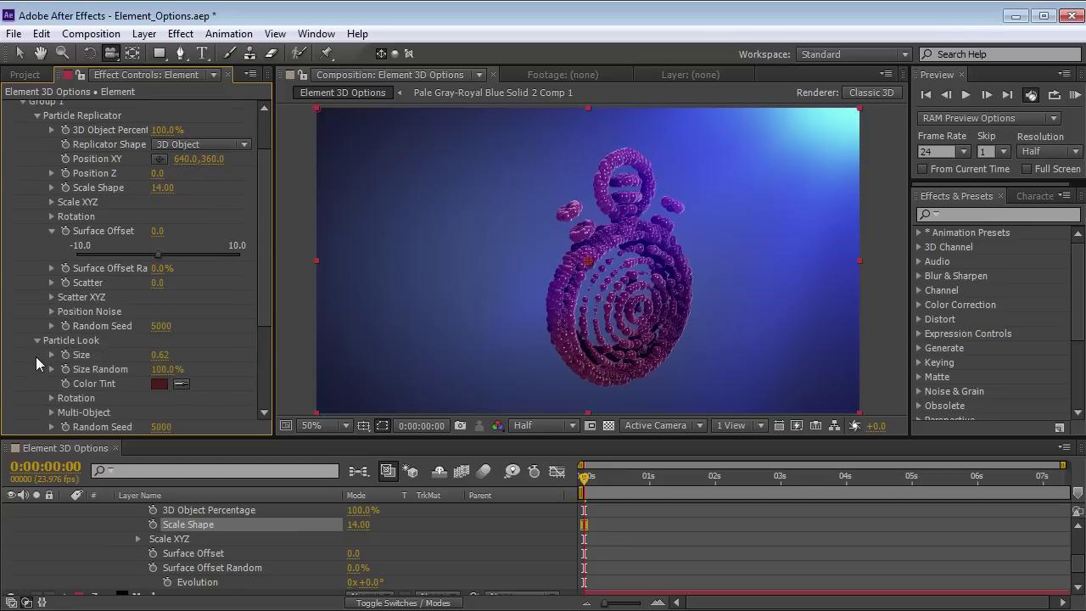
key(ctrl+z)
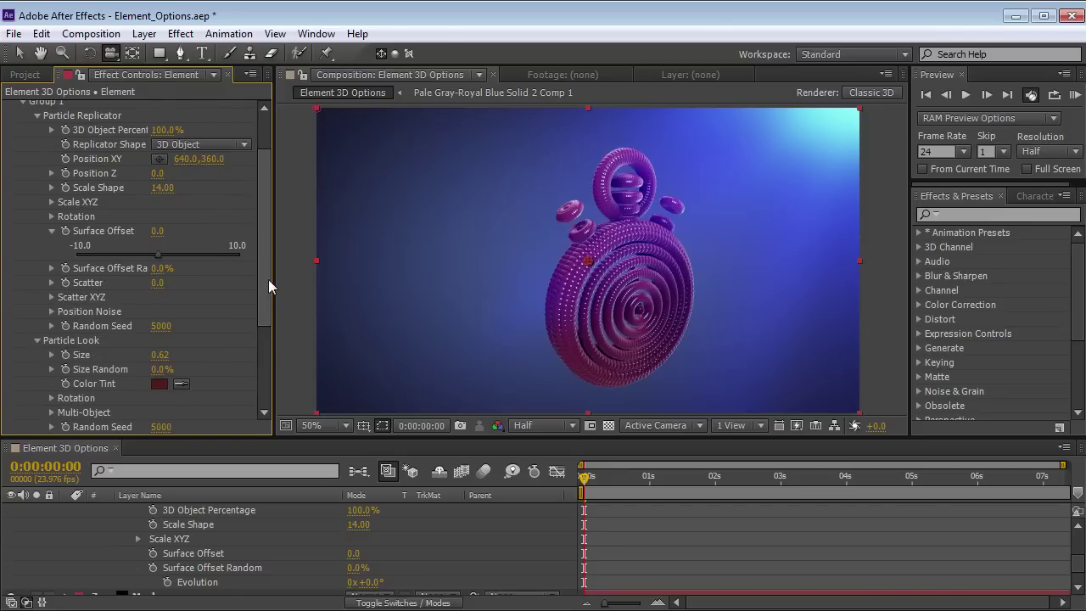
Add another stopwatch model from the Demo folder in Scene Setup and turn off the Point Cloud preview.
scroll(265, 238, up, 3)
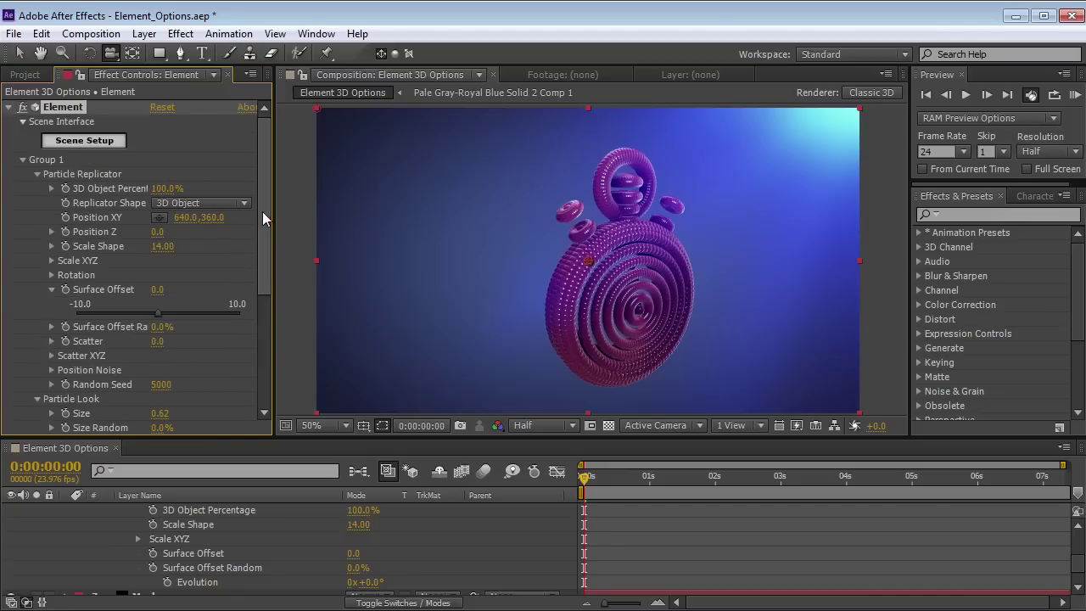
click(84, 141)
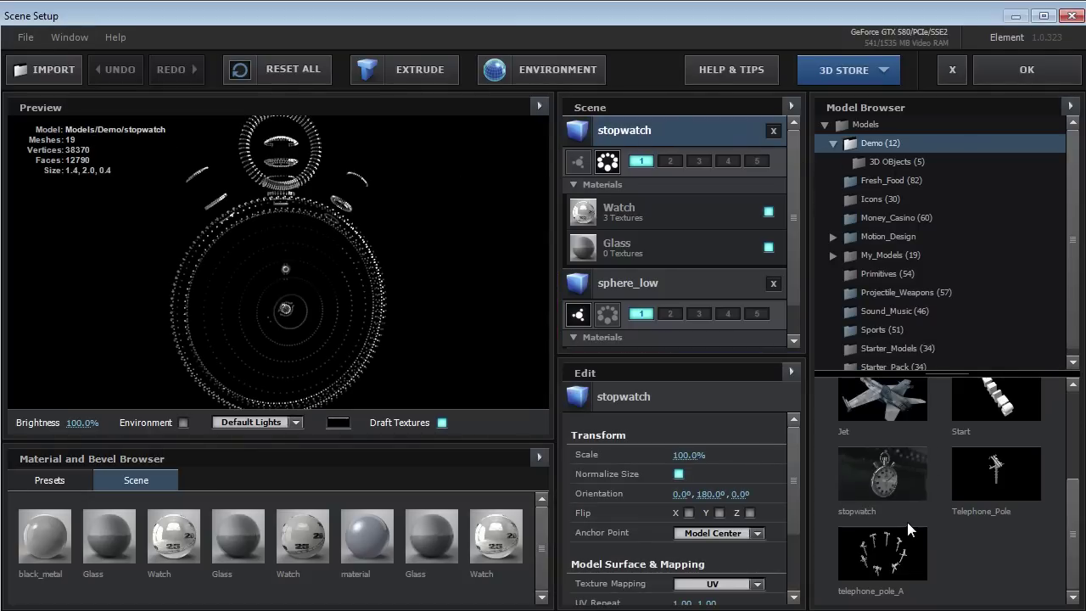
click(886, 476)
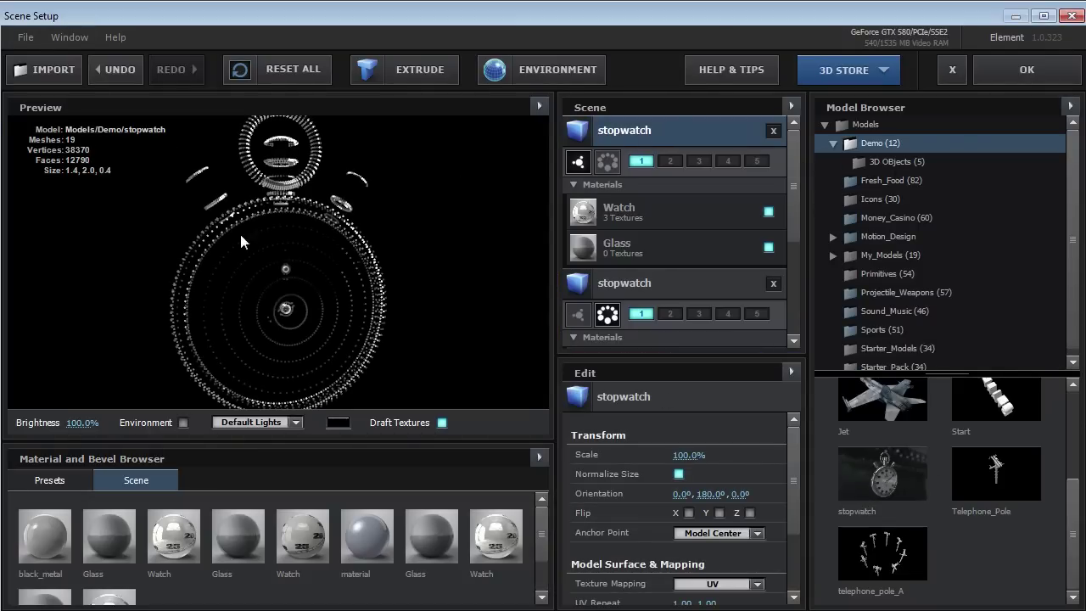
click(541, 105)
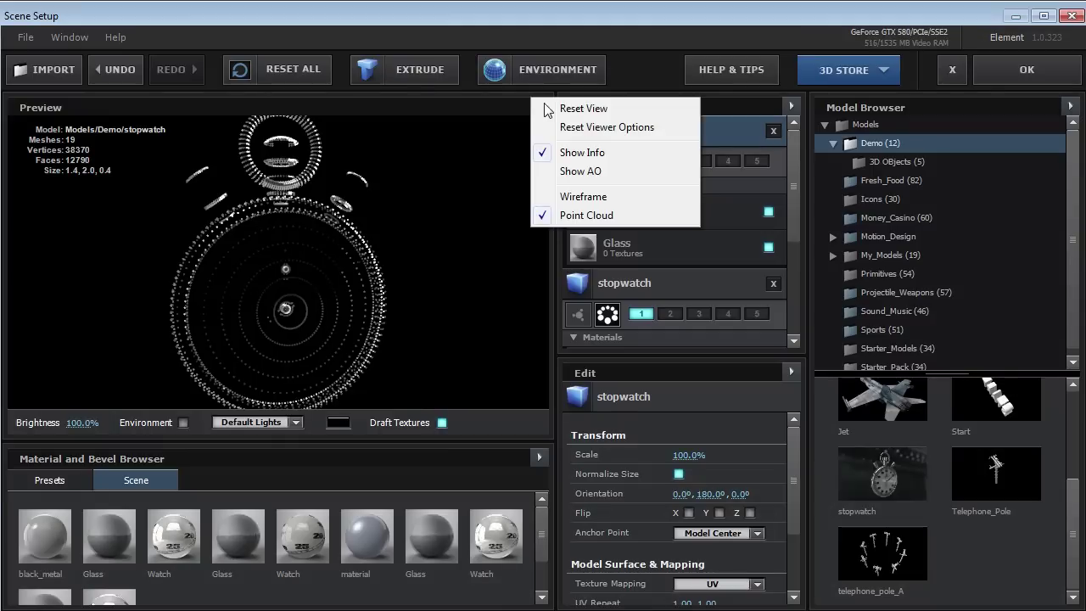
click(593, 225)
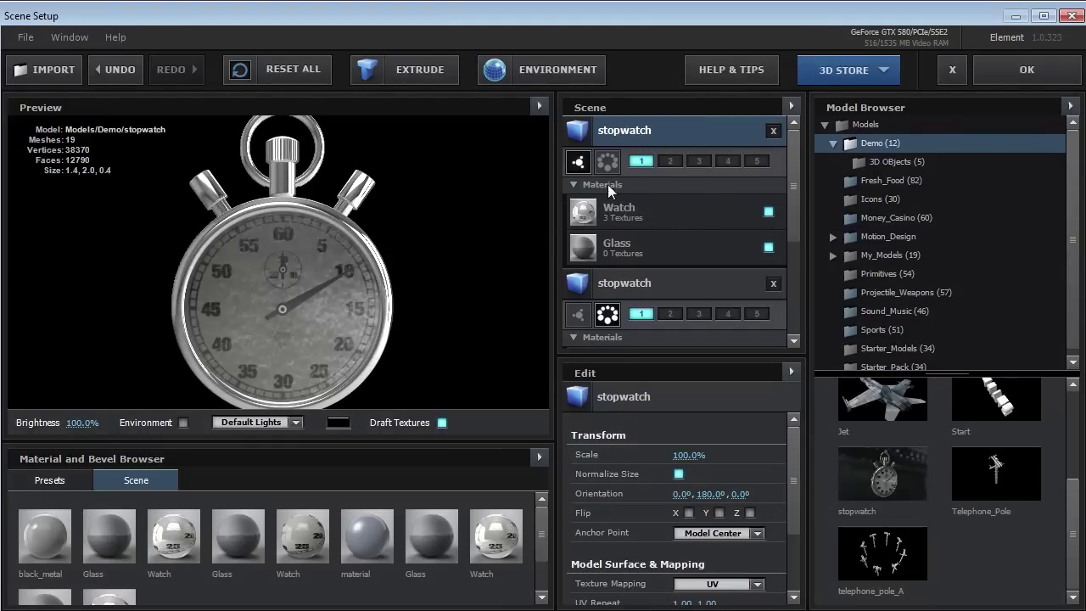
Set the new stopwatch's Watch material reflection Intensity to 200%, assign the model to group 2, and accept the scene.
click(638, 217)
scroll(792, 466, down, 5)
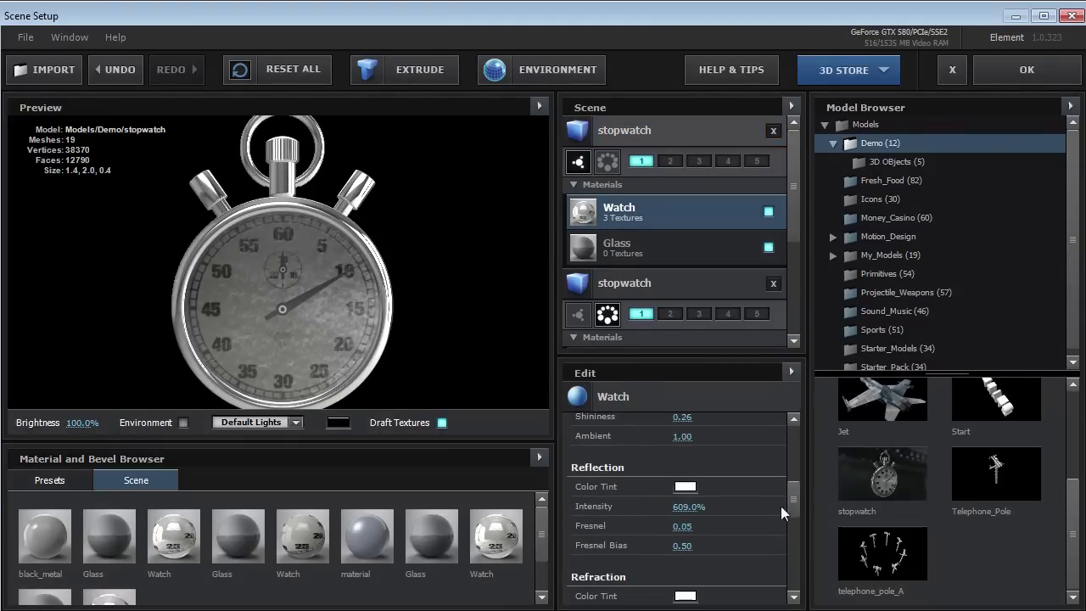
key(Return)
drag(293, 278, 320, 256)
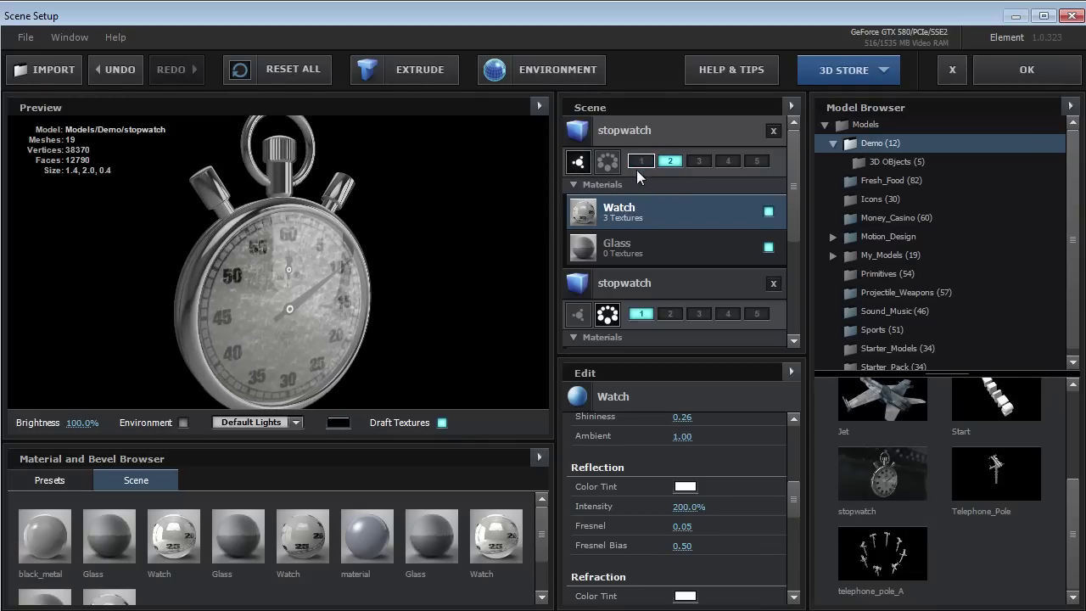
click(1027, 68)
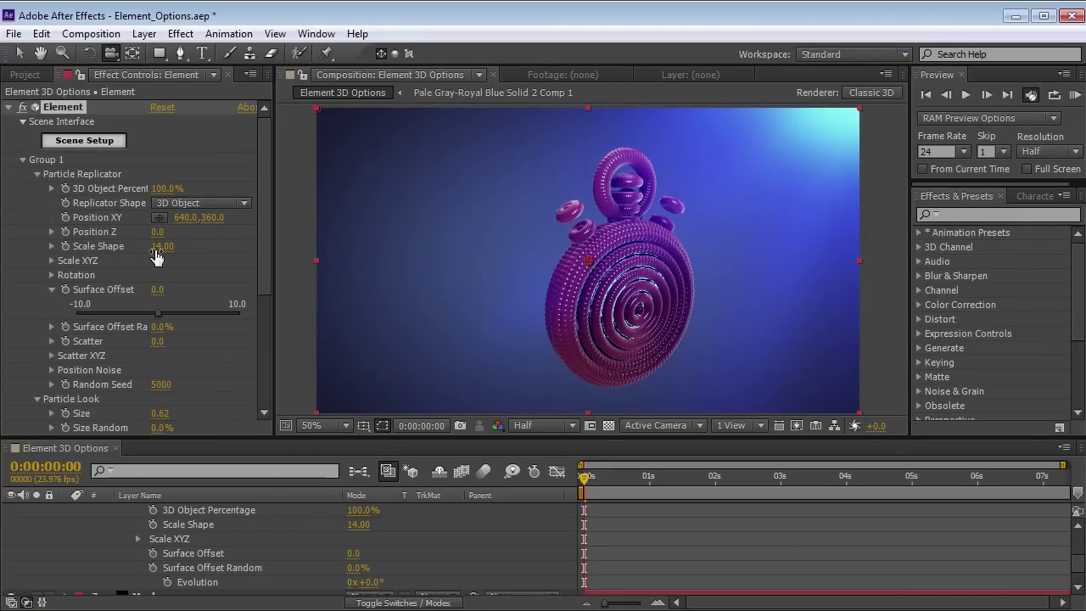
Set the Particle Look Size of Group 2 to 14.
click(22, 160)
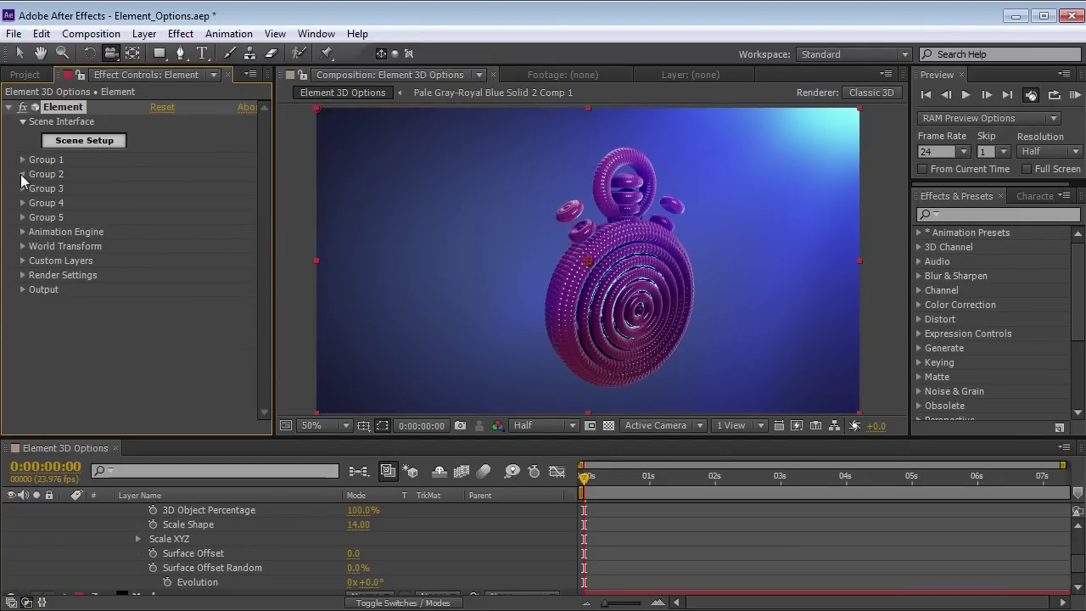
click(23, 174)
click(37, 203)
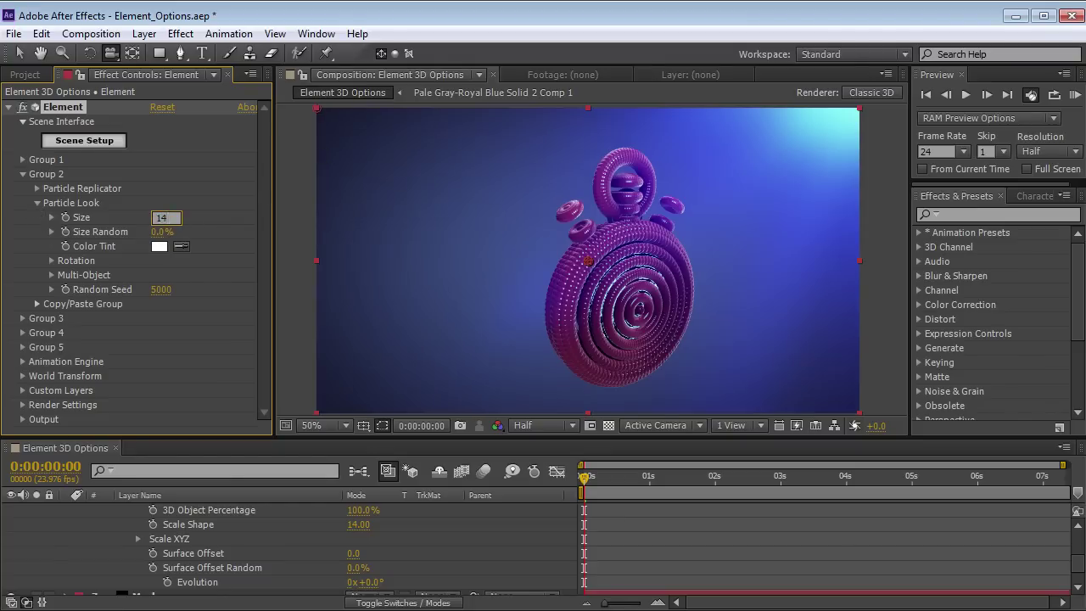
key(Return)
drag(697, 329, 611, 331)
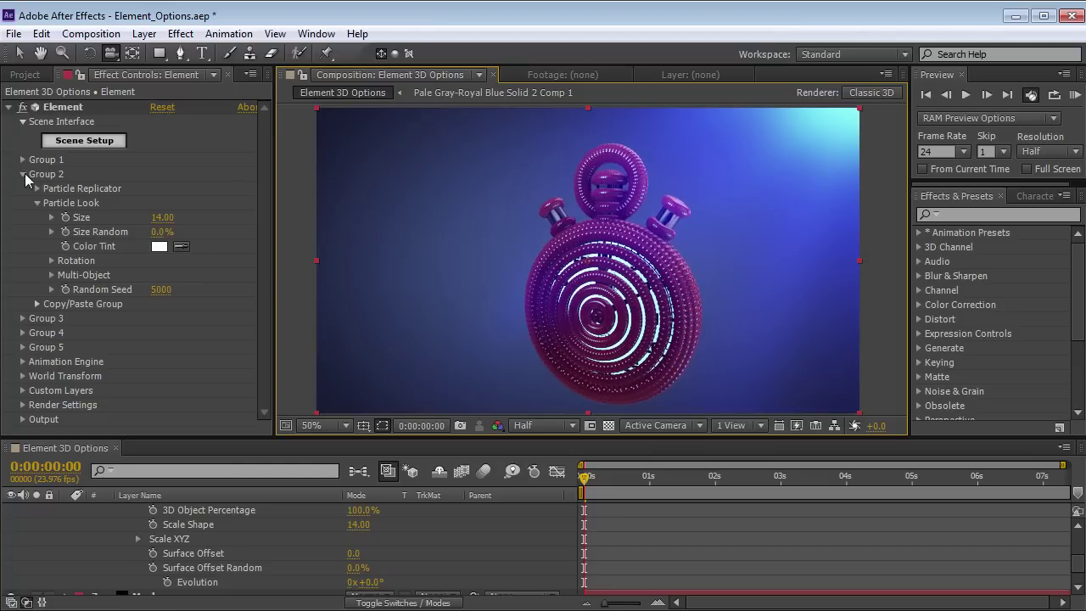
Reduce the Particle Look Size of Group 1 to 0.14 so the solid stopwatch shows between the spheres.
click(25, 173)
click(23, 160)
scroll(37, 190, down, 2)
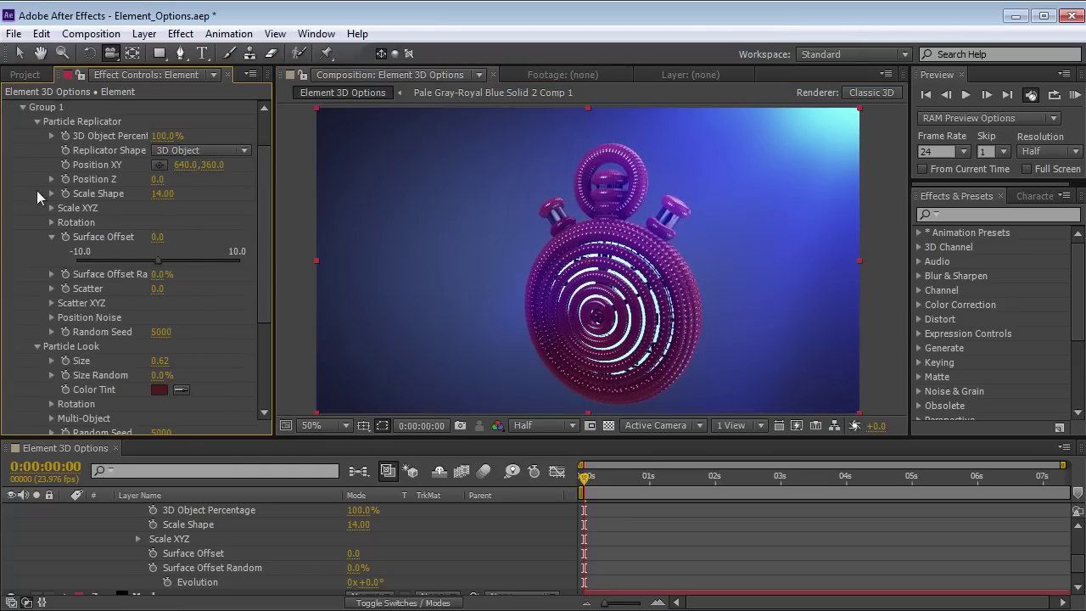
click(36, 121)
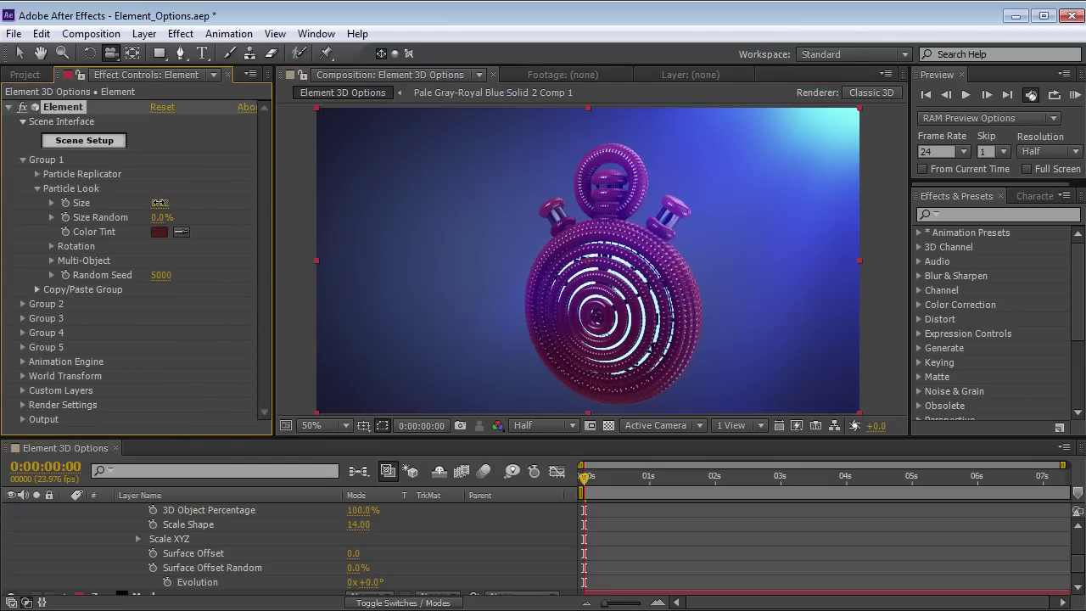
drag(158, 203, 153, 203)
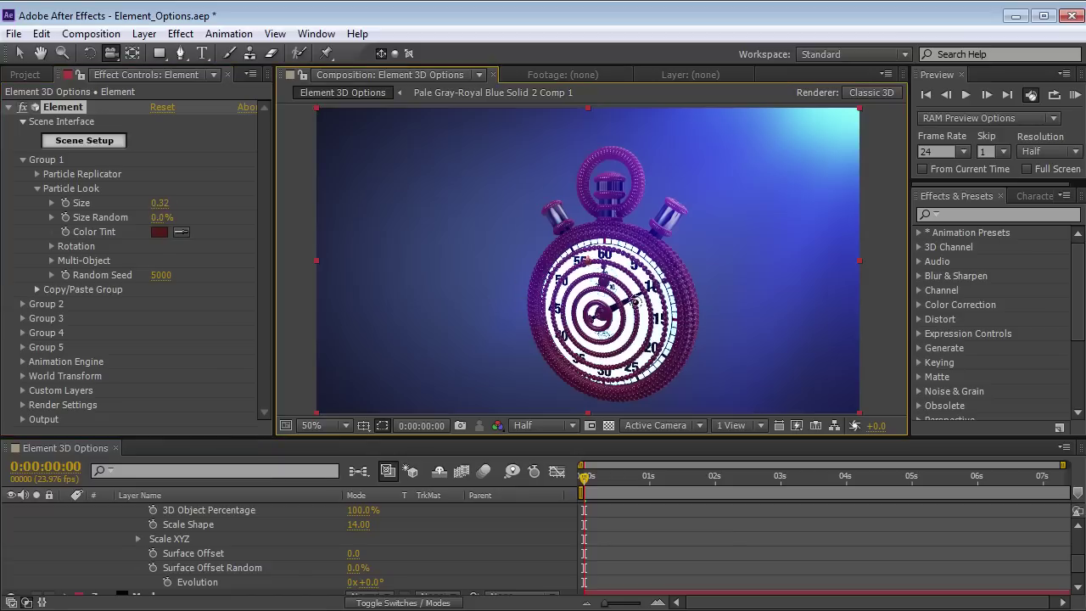
drag(641, 256, 609, 314)
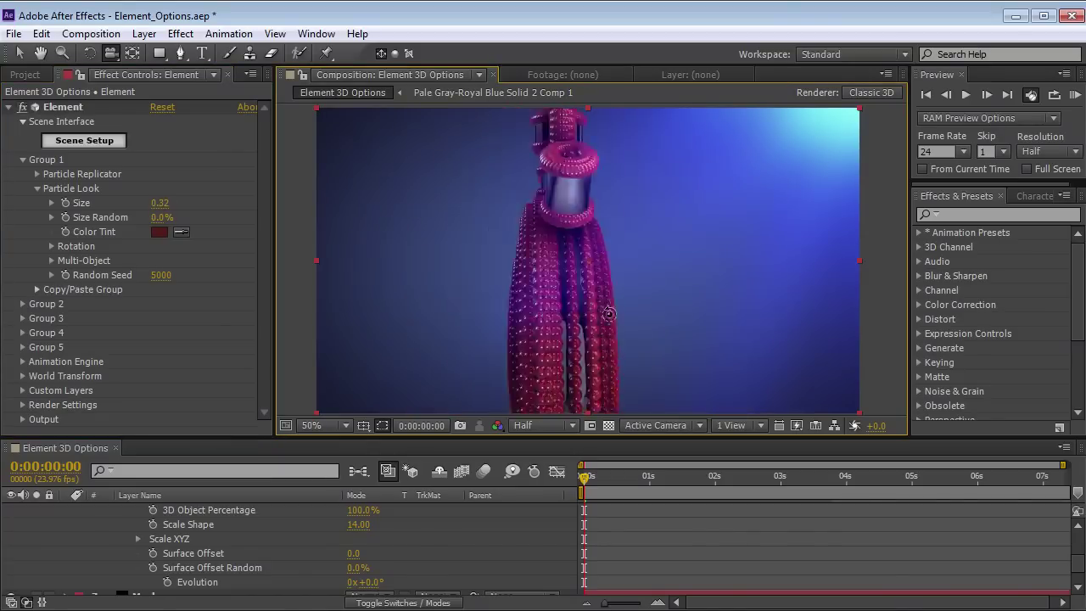
mouse_move(159, 203)
mouse_down()
mouse_move(140, 203)
mouse_move(150, 204)
mouse_up()
drag(647, 319, 591, 228)
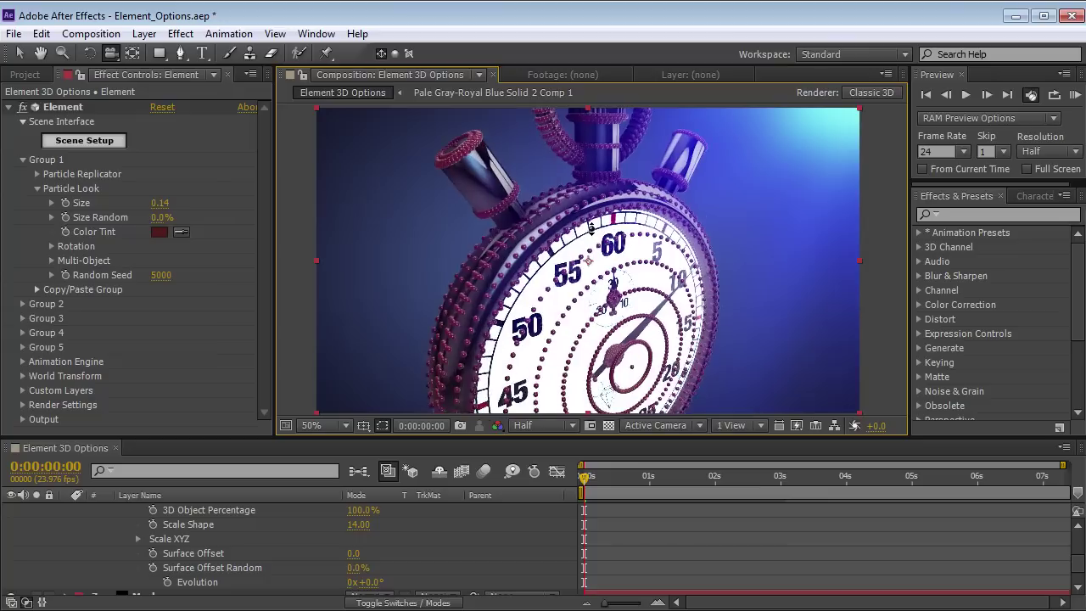
Set the Surface Offset in Group 1's Particle Replicator to -0.5.
click(37, 174)
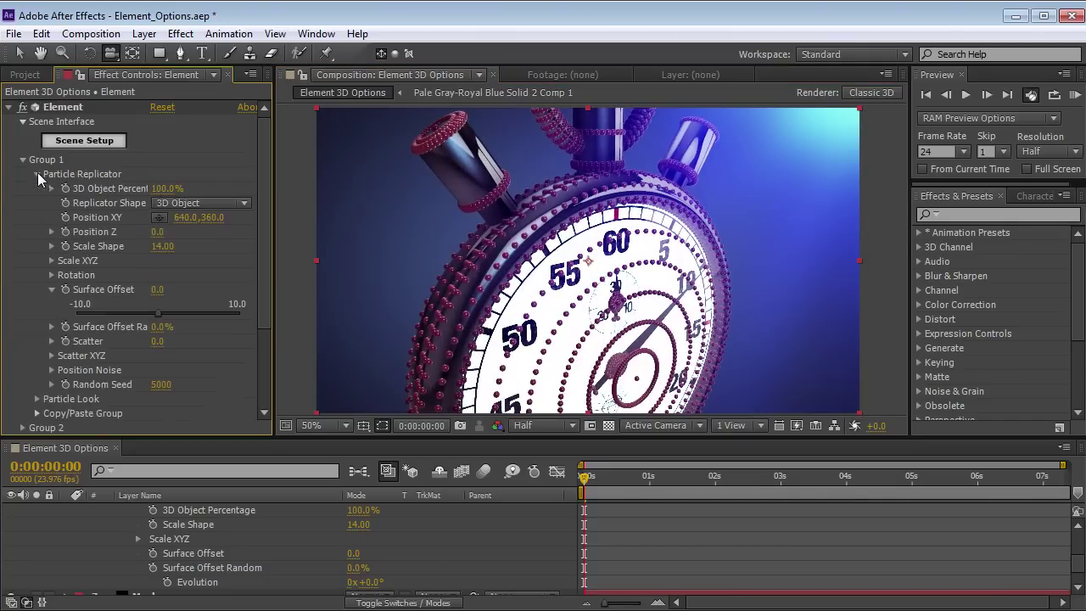
click(158, 314)
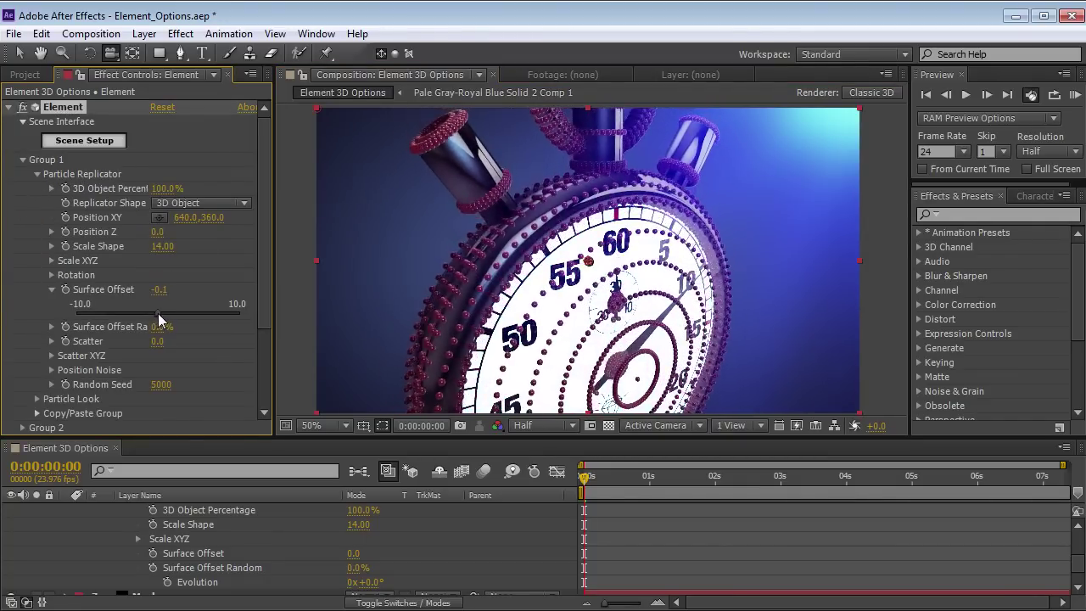
click(153, 310)
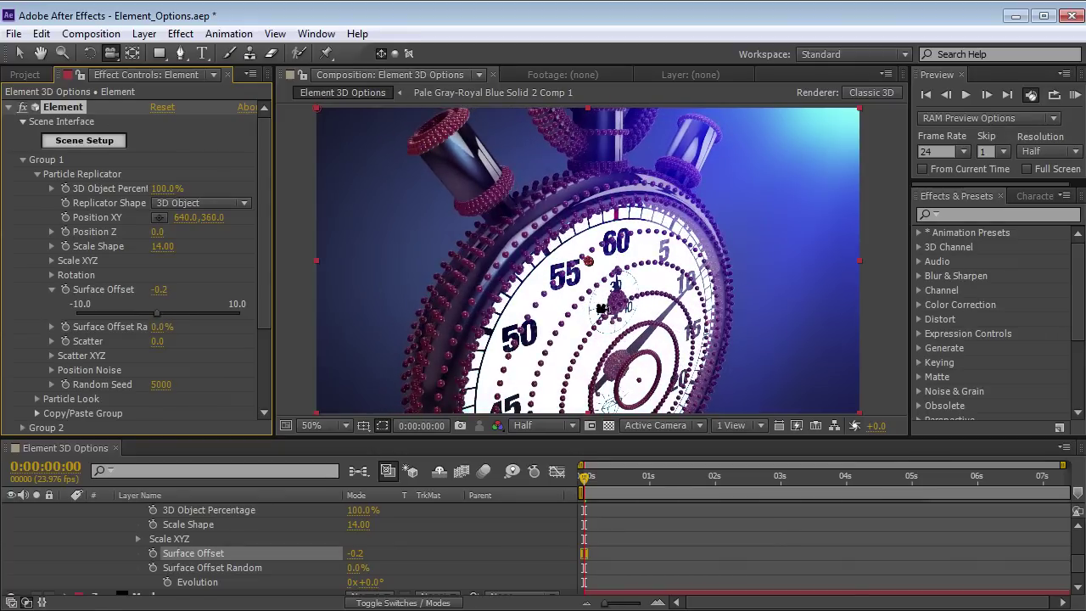
click(153, 313)
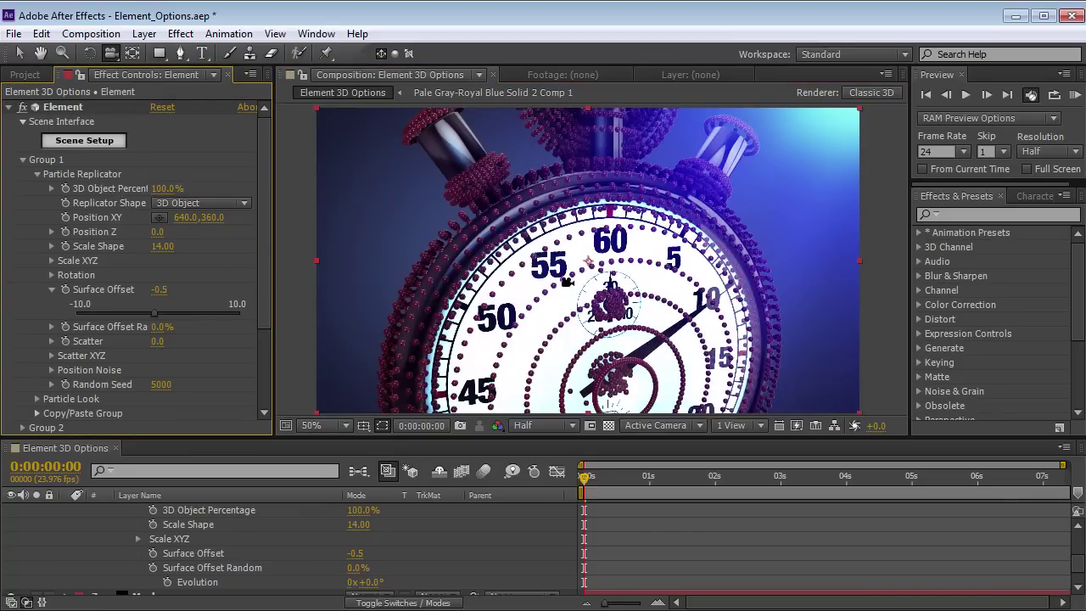
drag(593, 222, 603, 276)
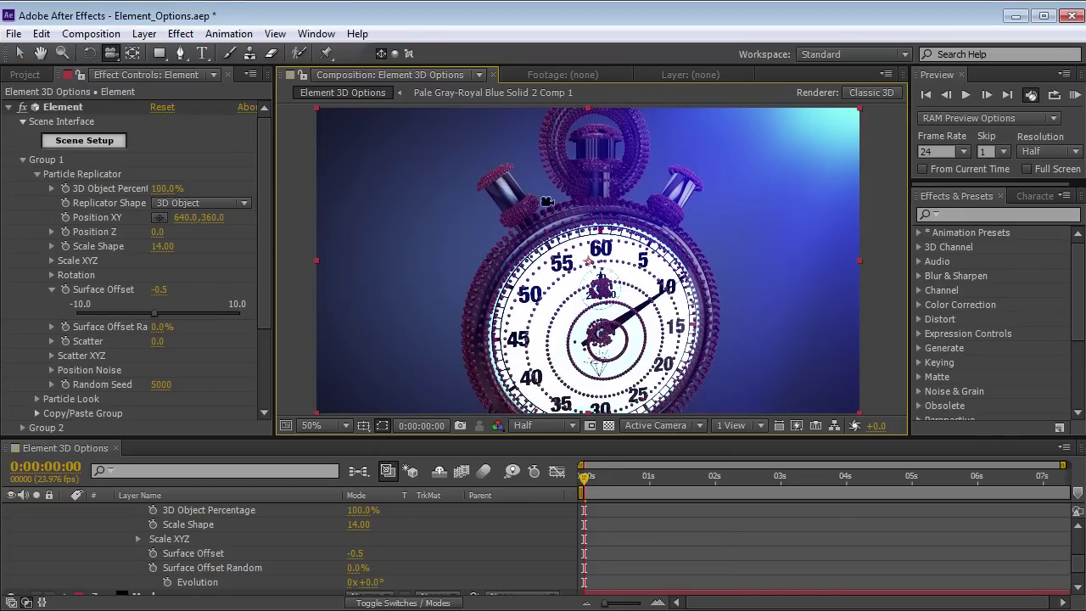
Check the stopwatch models and their group assignments in Scene Setup, and view the combined result in the composition.
click(84, 140)
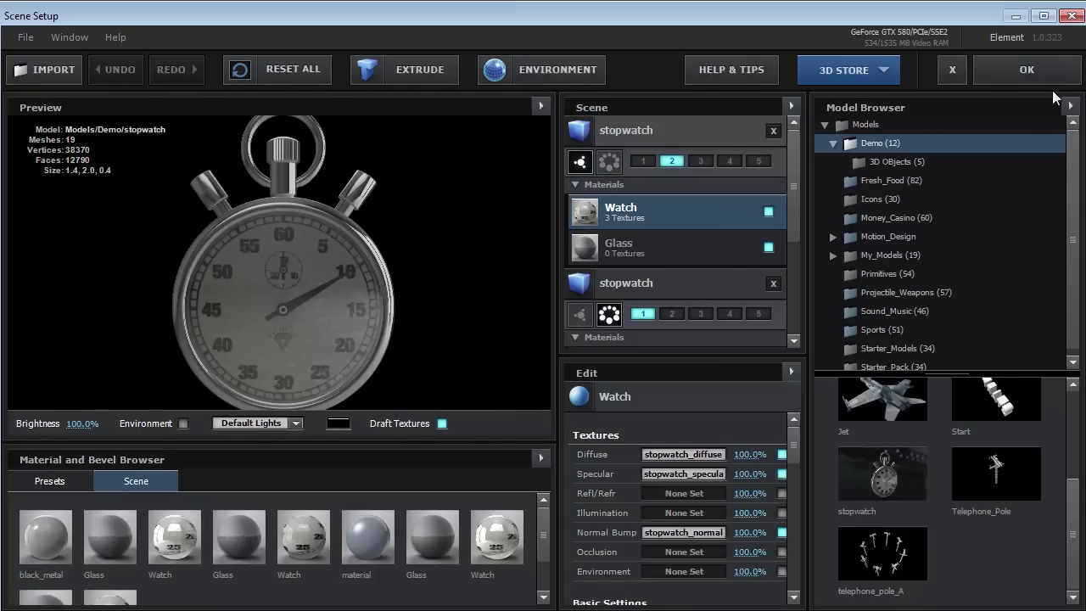
click(1013, 73)
drag(649, 294, 605, 143)
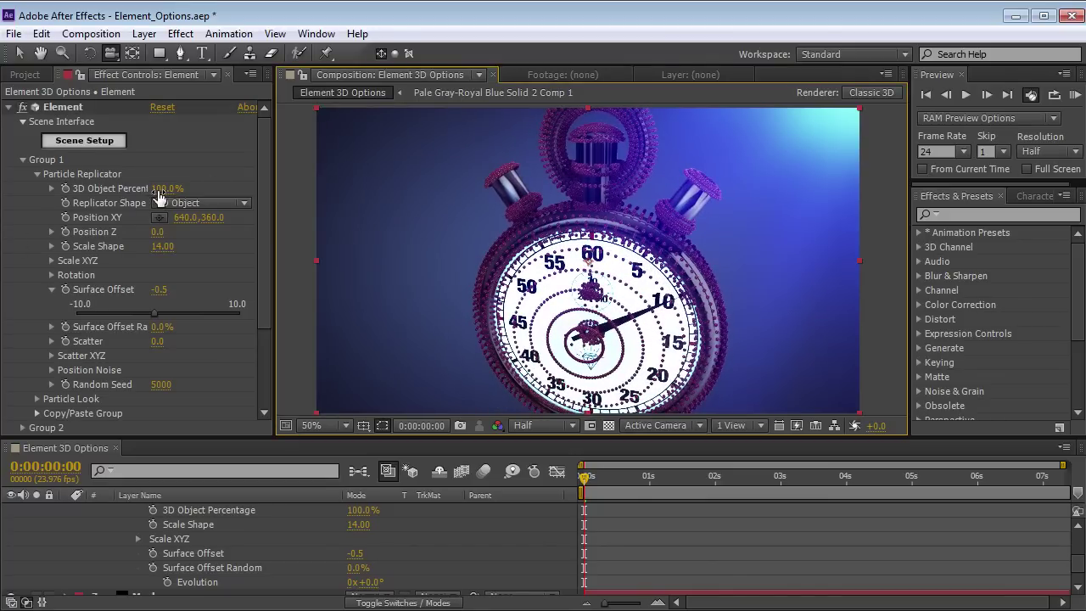
drag(594, 289, 552, 308)
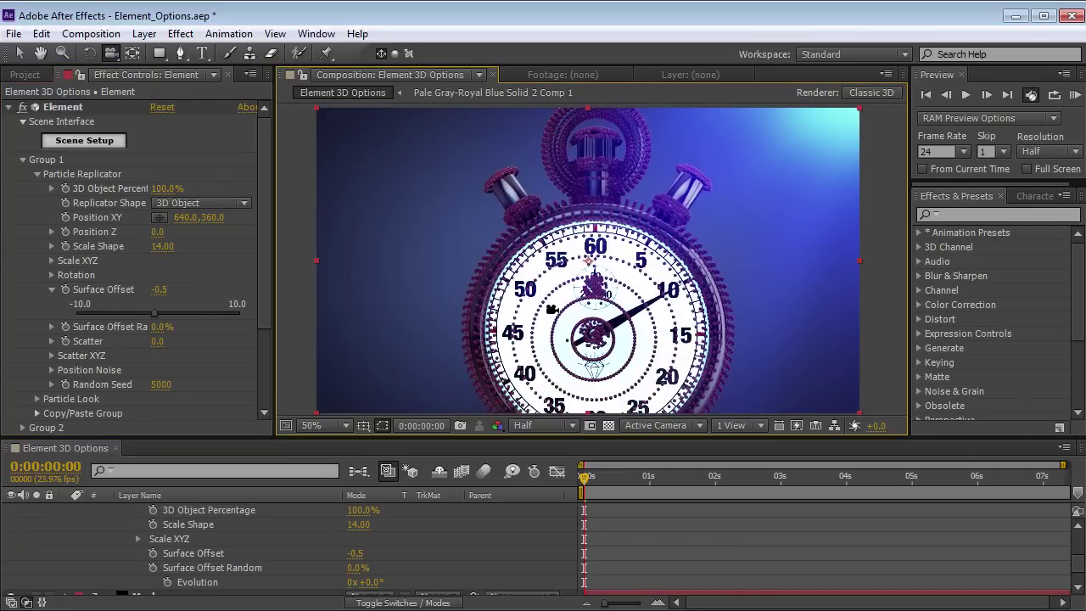
Set the Particle Count of Group 2 to 0 to hide the solid stopwatch.
click(23, 160)
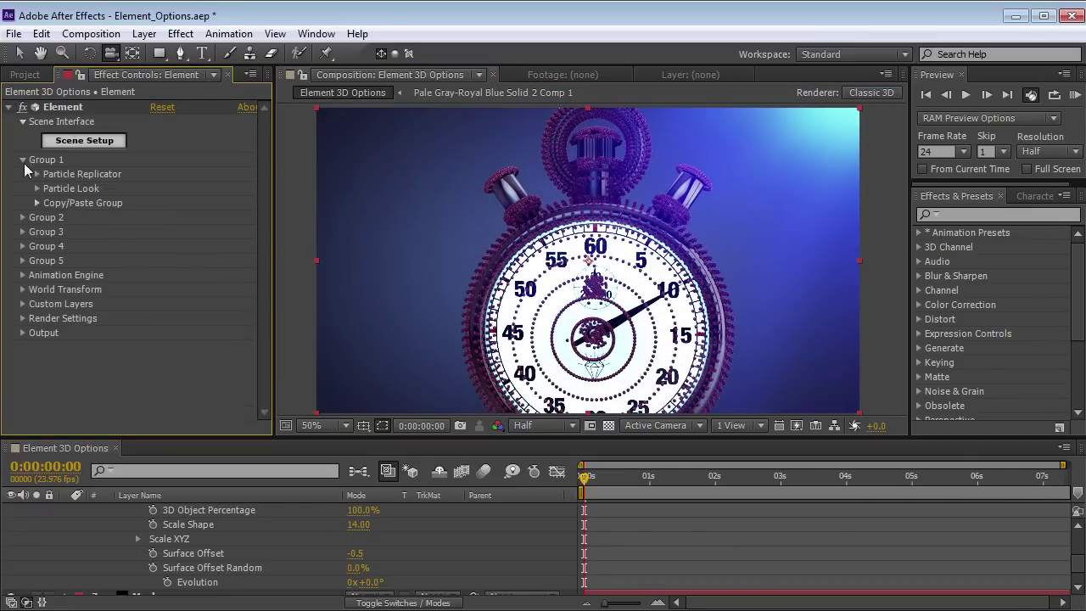
click(22, 174)
click(37, 199)
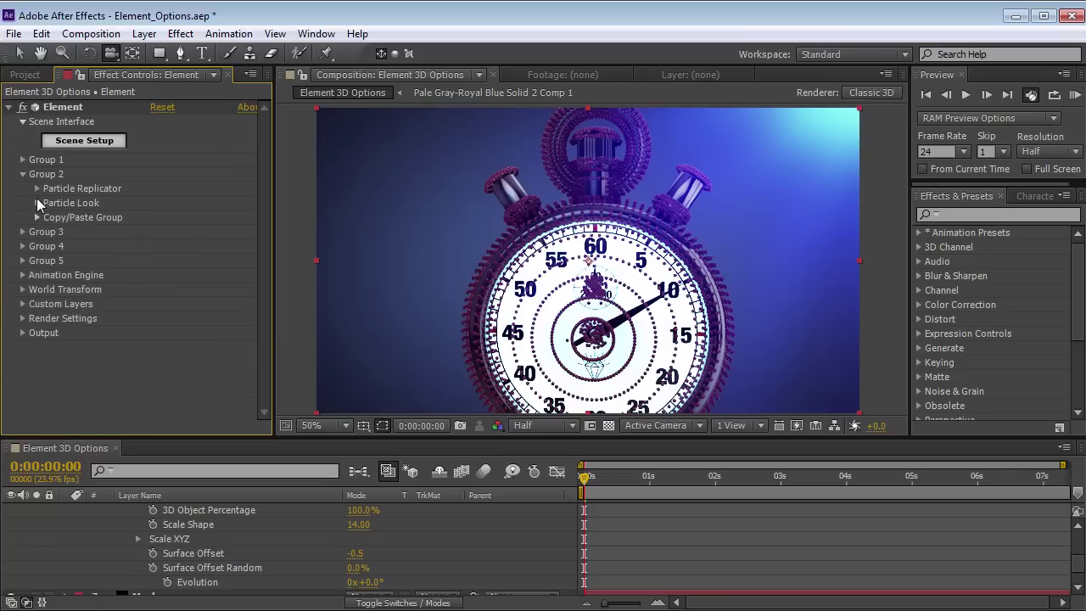
click(37, 189)
drag(153, 204, 126, 203)
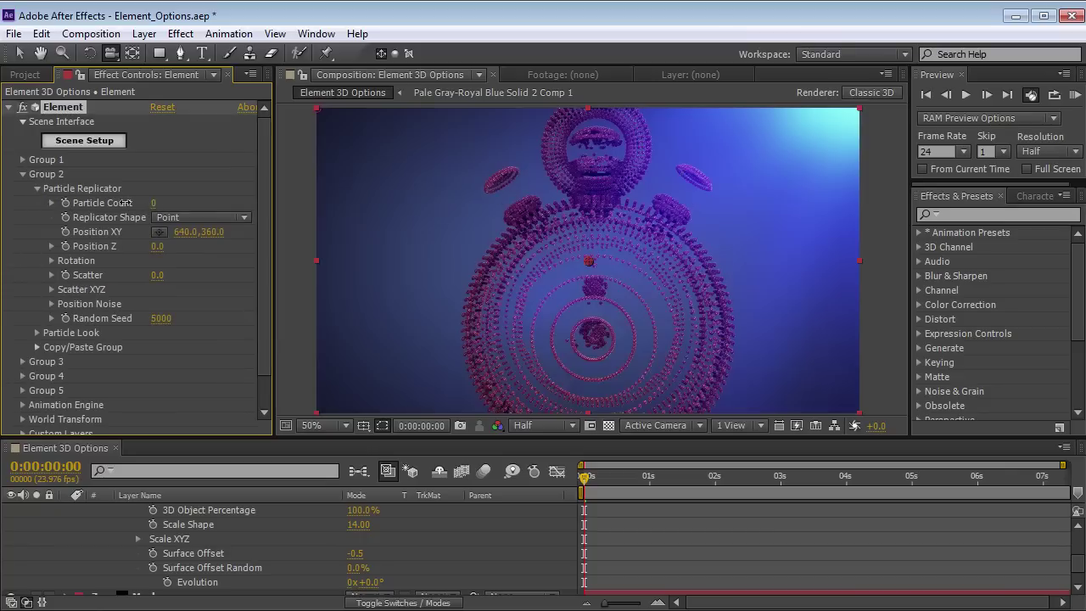
click(37, 188)
click(22, 174)
Increase the Particle Look Size of Group 1 so the spheres form denser rings.
click(23, 159)
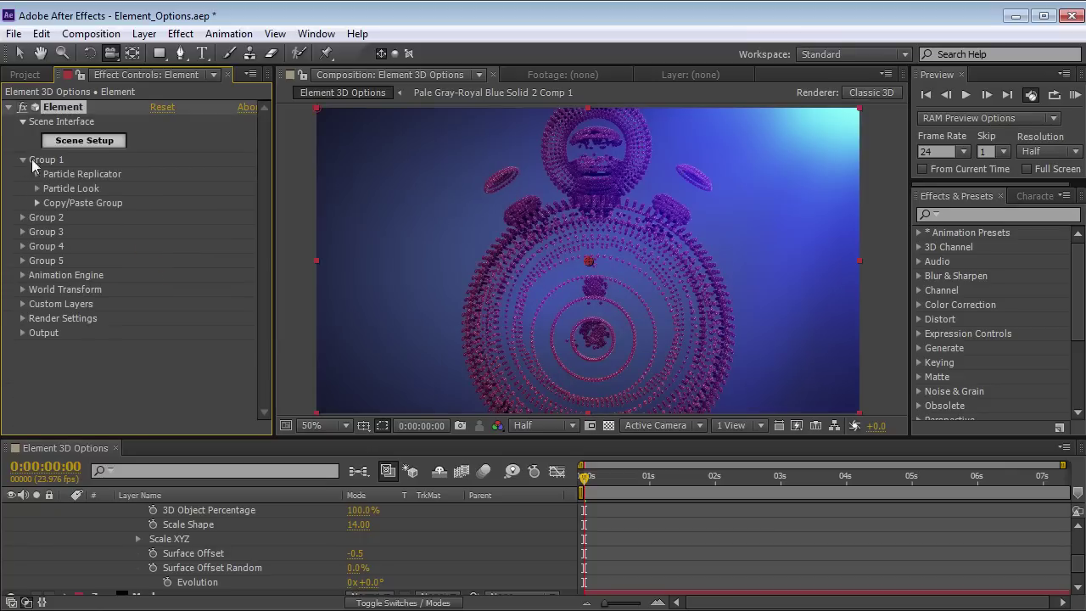
click(37, 188)
drag(158, 204, 170, 200)
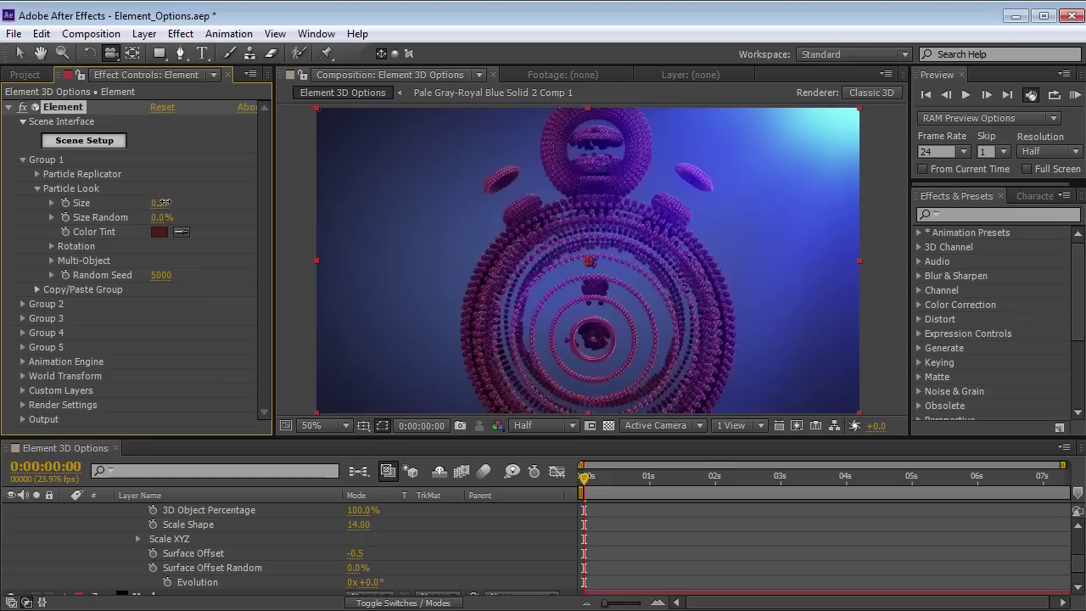
drag(670, 288, 628, 297)
click(36, 188)
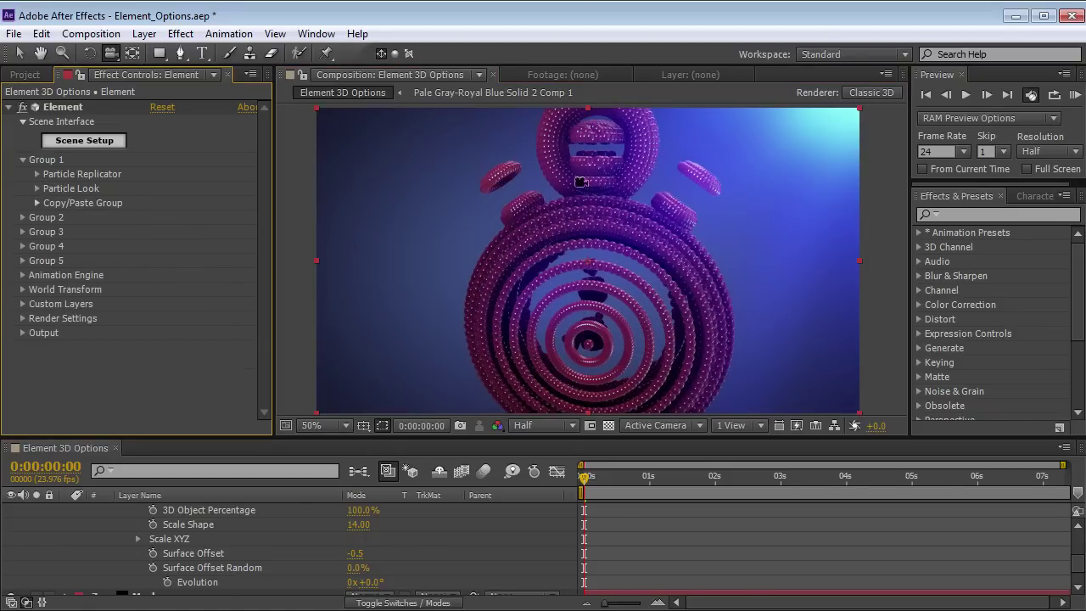
drag(636, 258, 657, 253)
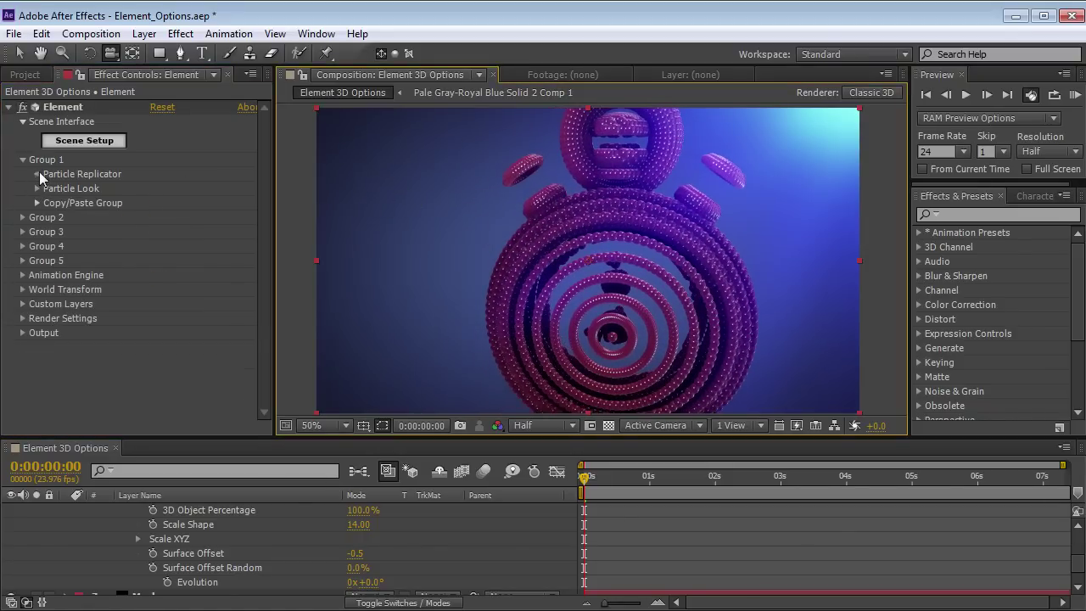
Try the Scatter and Scatter XYZ values in Group 1's Particle Replicator and undo the changes.
click(37, 174)
scroll(266, 272, down, 1)
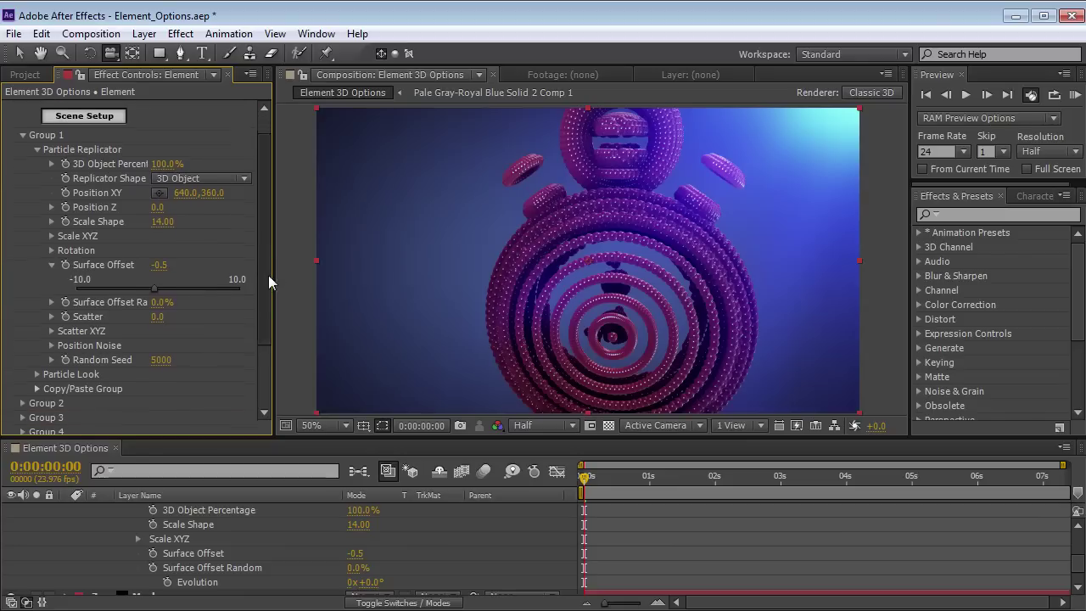
click(51, 266)
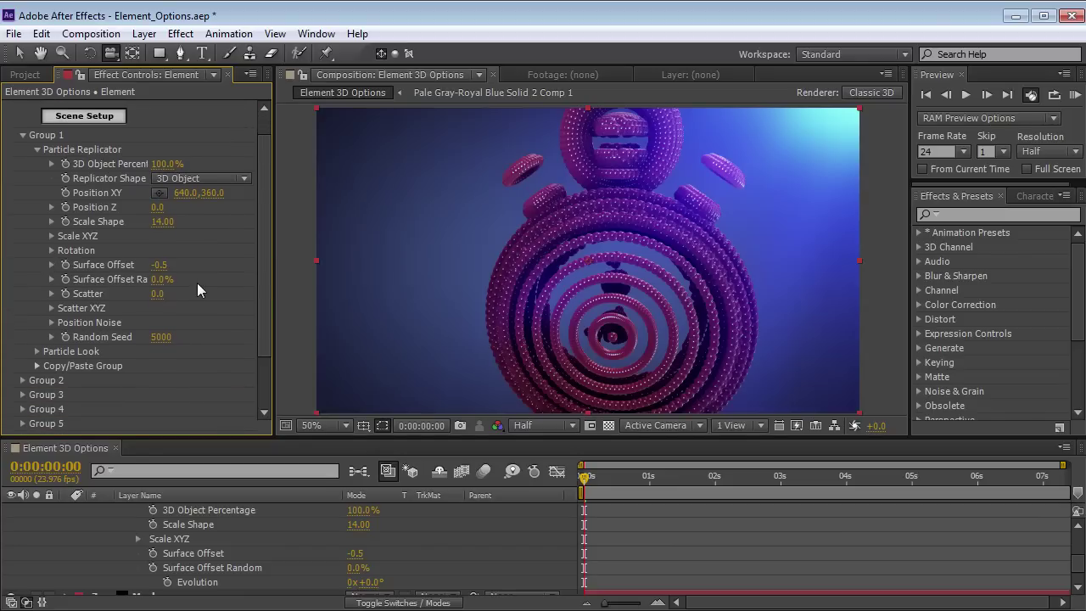
drag(160, 293, 83, 289)
click(52, 308)
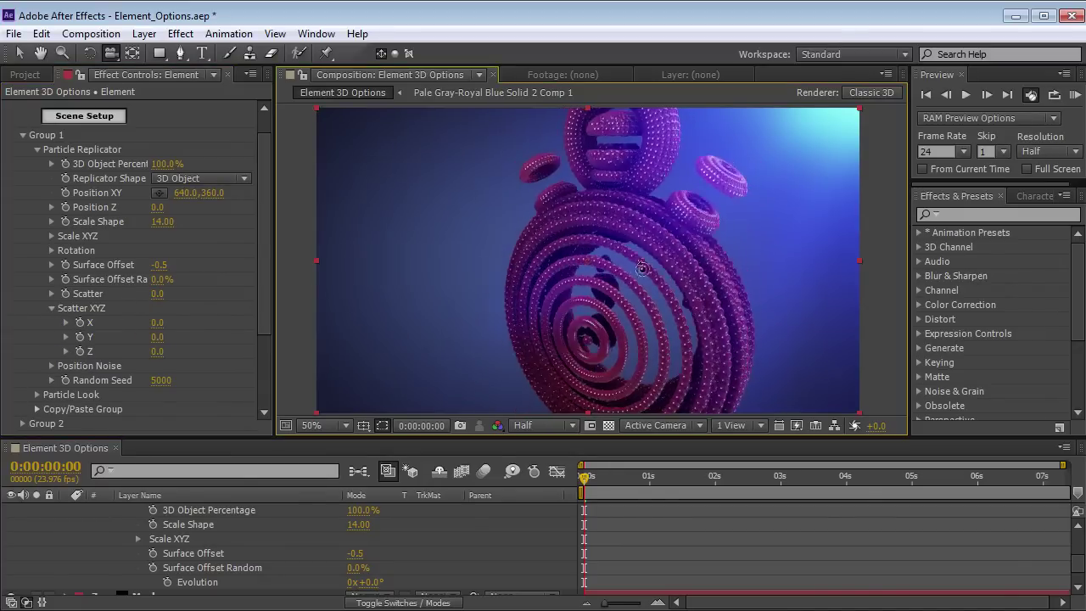
drag(158, 337, 586, 300)
key(ctrl+z)
key(ctrl+z)
drag(424, 309, 112, 334)
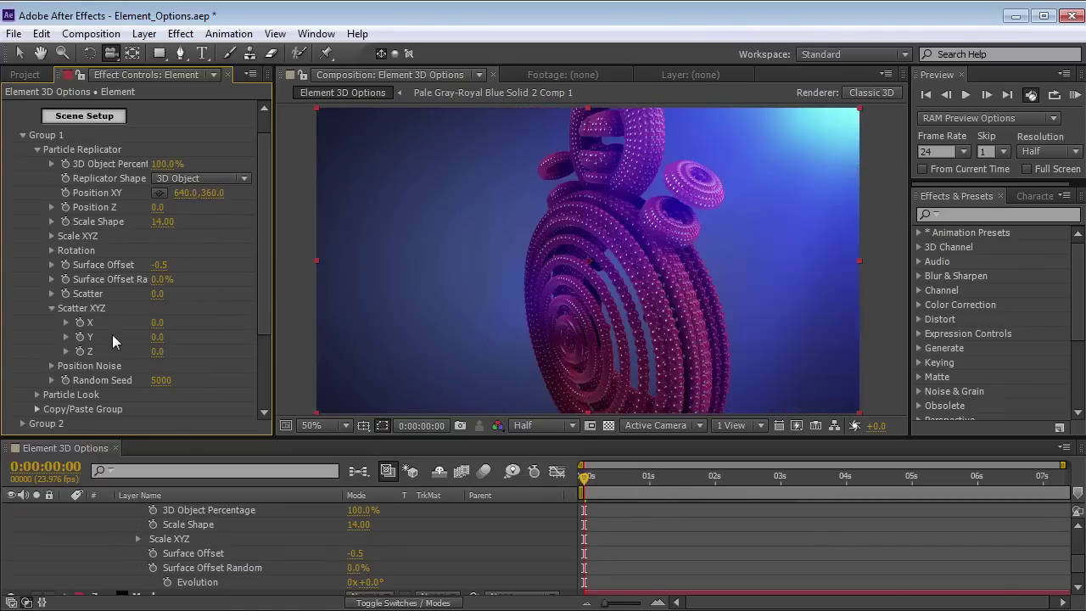
click(52, 308)
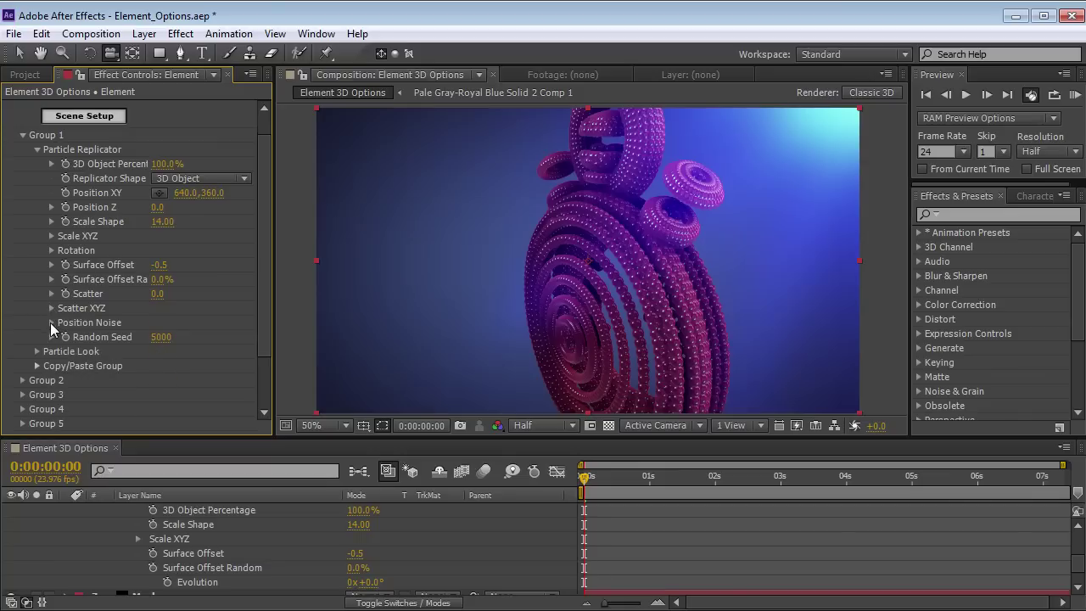
Set Group 1's Position Noise Amount to 111.7 and its Noise Scale to 0.3 in the Particle Replicator.
click(52, 323)
scroll(159, 327, down, 1)
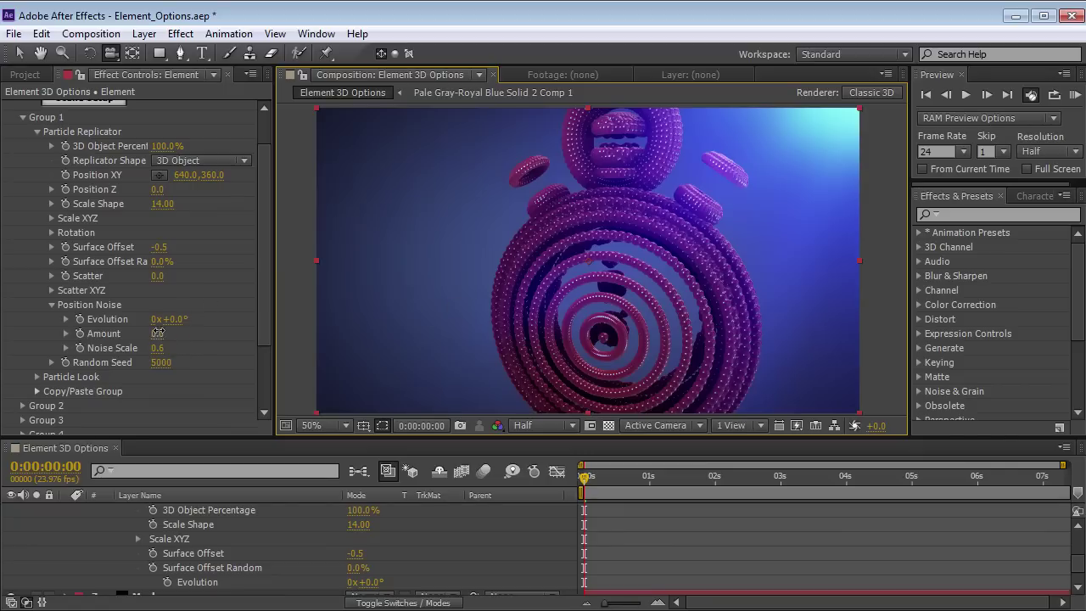
drag(159, 333, 575, 306)
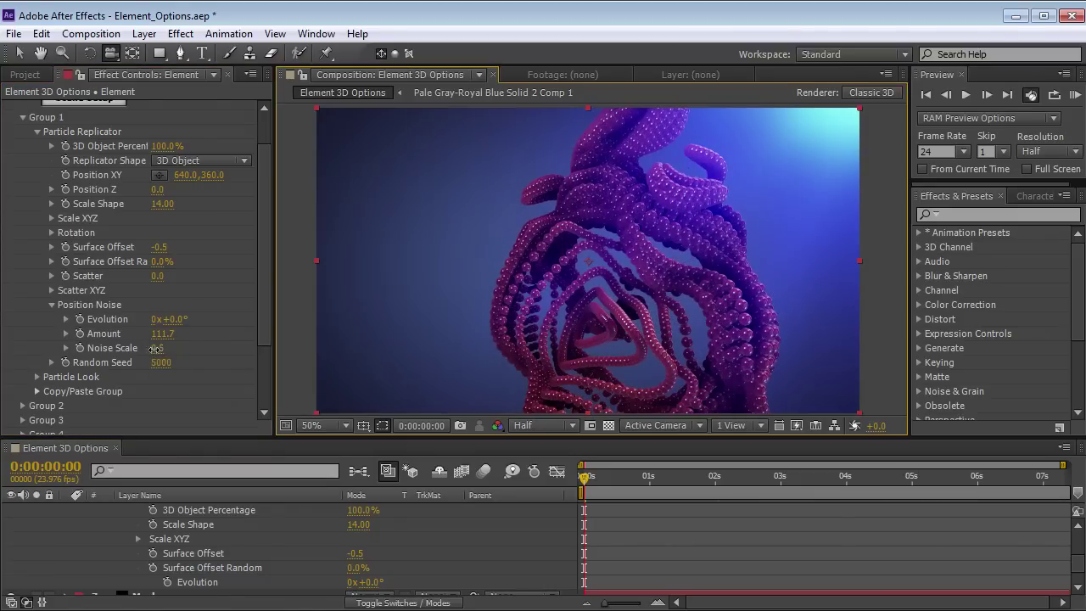
drag(155, 348, 141, 350)
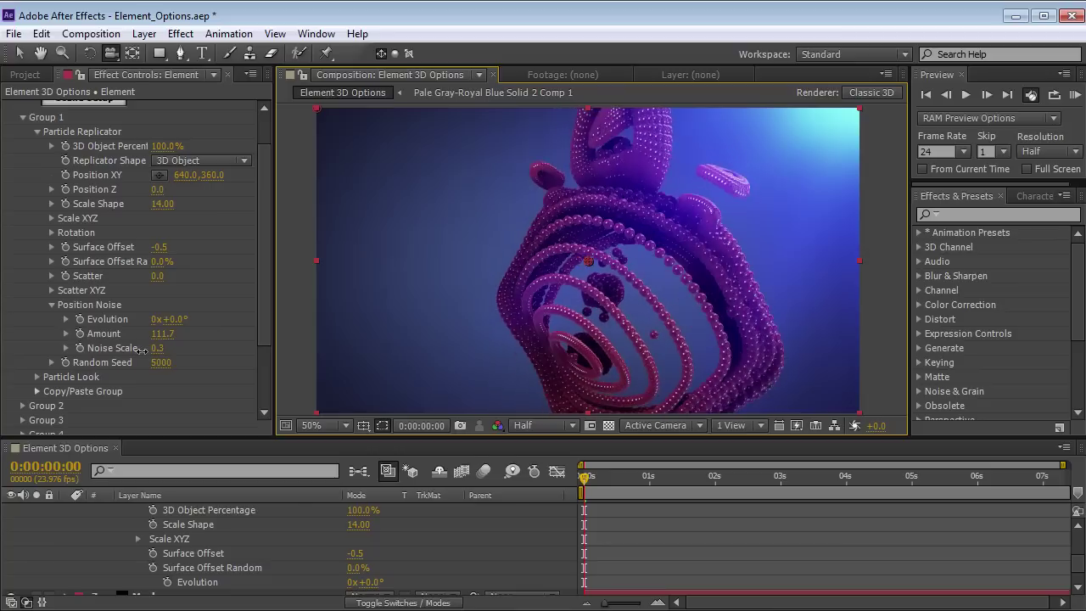
mouse_move(564, 293)
mouse_down()
mouse_move(616, 308)
mouse_move(577, 308)
mouse_up()
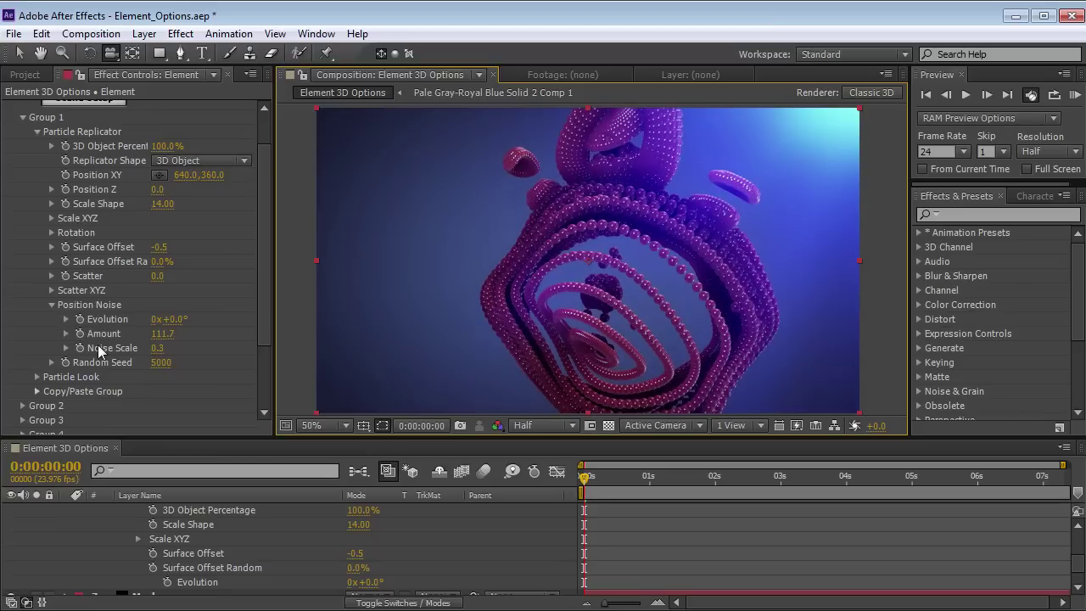
Animate the Position Noise Evolution of Group 1 with the expression time*50.
drag(164, 321, 230, 319)
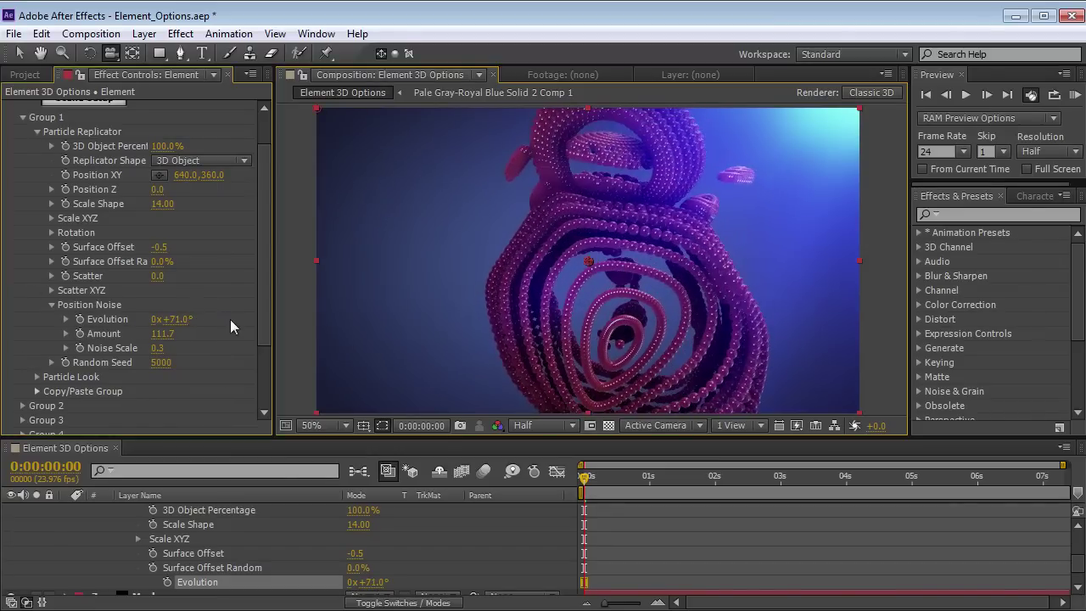
key(ctrl+z)
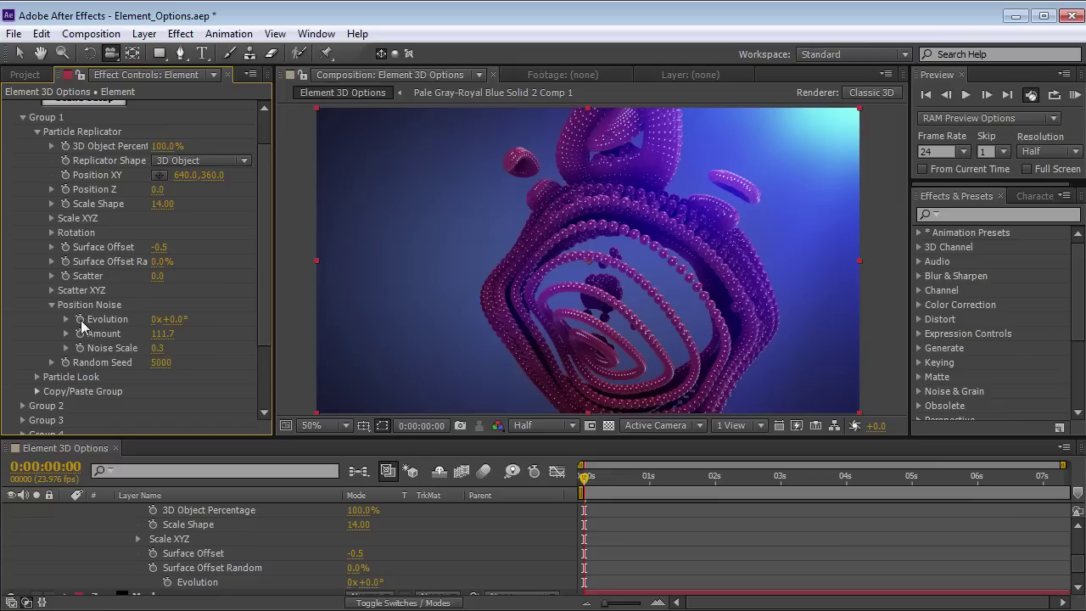
alt+click(79, 319)
text(time*)
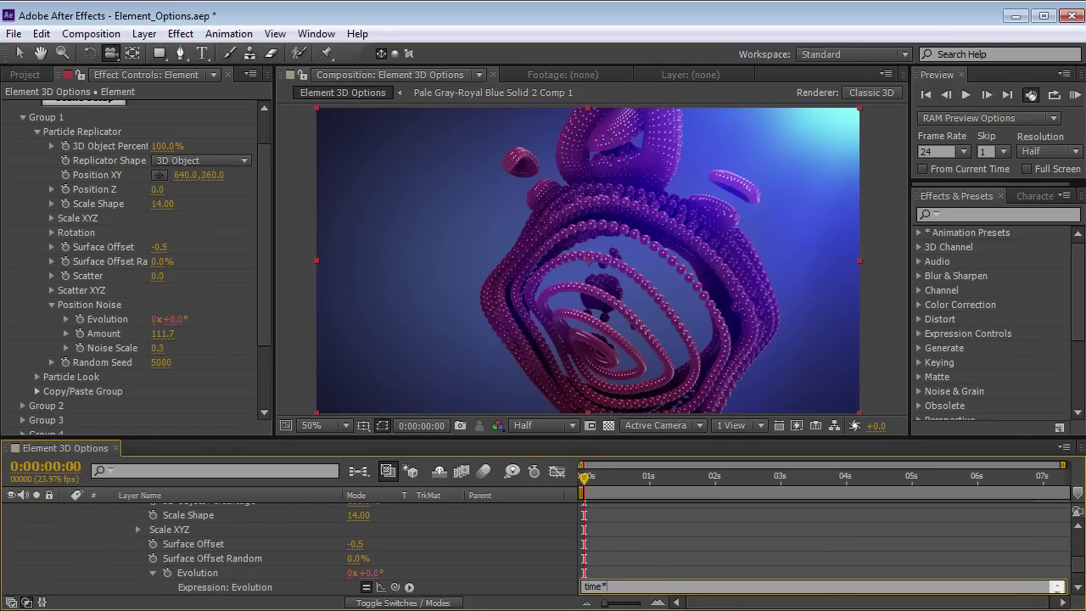
click(653, 553)
mouse_move(587, 481)
mouse_down()
mouse_move(630, 485)
mouse_move(583, 488)
mouse_up()
click(640, 584)
click(641, 583)
key(BackSpace)
key(BackSpace)
text(50)
key(KP_Enter)
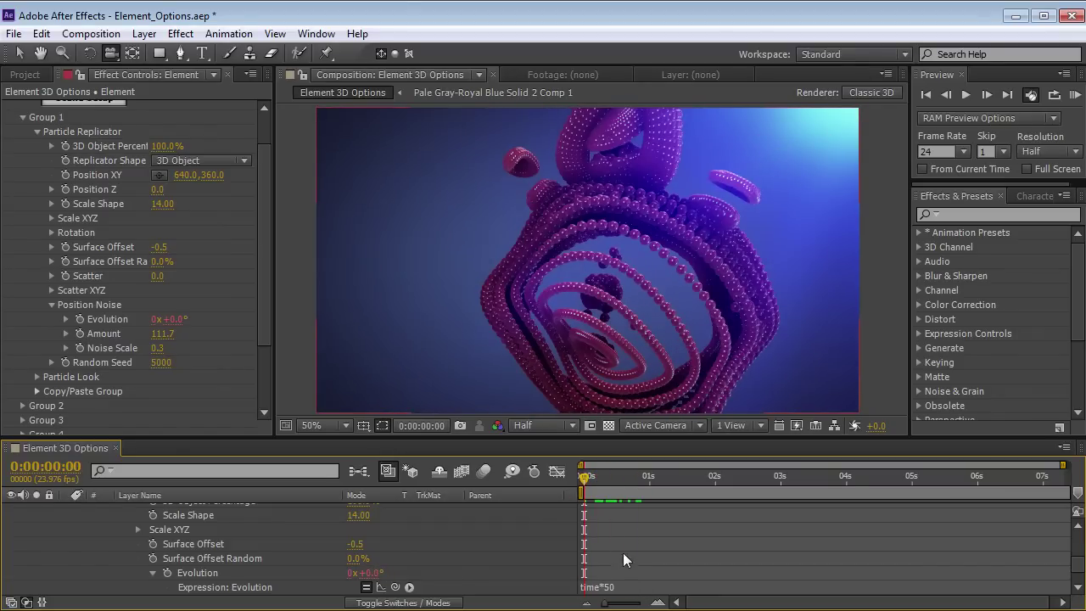
Remove the keyframes from the Point of Interest and Position of Camera 1.
scroll(623, 560, up, 5)
click(166, 567)
key(u)
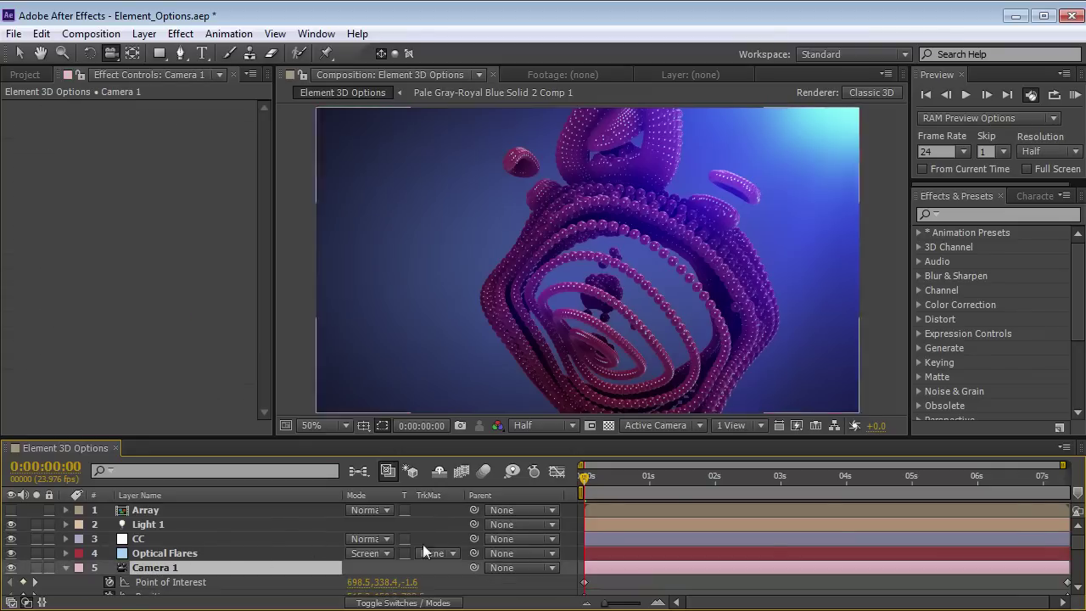
click(110, 583)
click(110, 595)
scroll(112, 594, down, 3)
Preview the animated position noise from the start of the timeline.
mouse_move(591, 476)
mouse_down()
mouse_move(750, 484)
mouse_move(584, 488)
mouse_up()
click(66, 509)
click(145, 573)
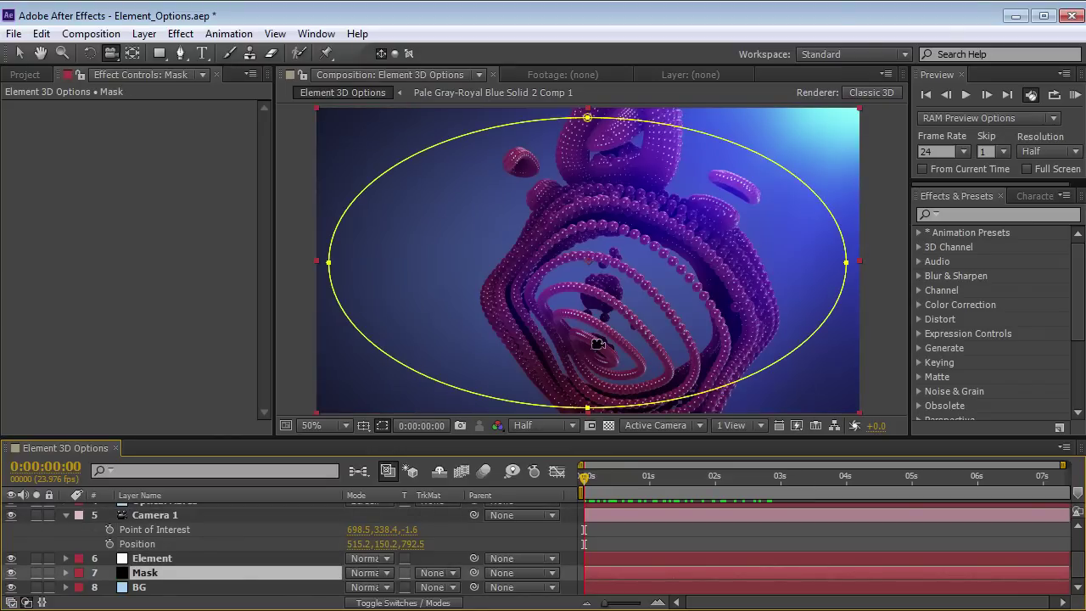
key(space)
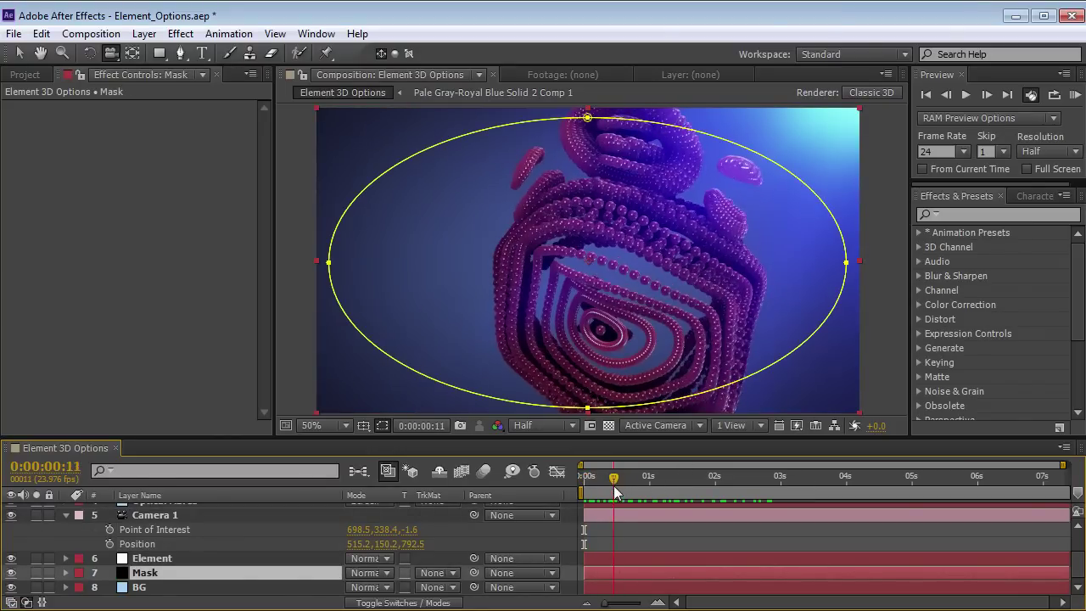
Set Group 1's Position Noise Amount on the Element layer to 733.0 and move the camera in close to the spheres.
click(151, 558)
mouse_move(259, 190)
mouse_down()
mouse_move(264, 225)
mouse_move(264, 208)
mouse_up()
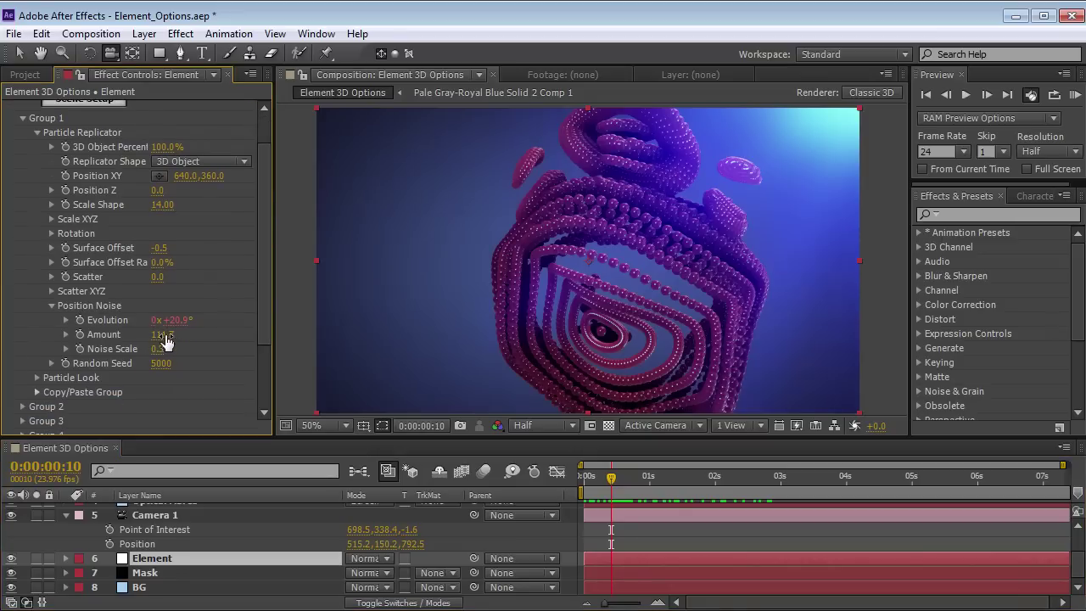
drag(161, 335, 594, 280)
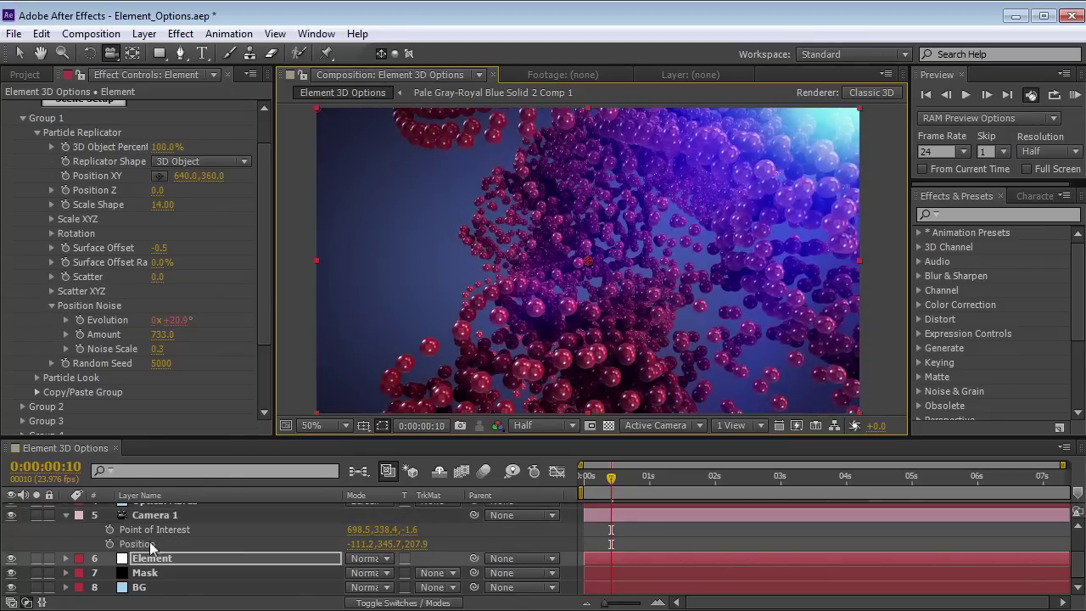
Turn on Depth of Field for Camera 1 and orbit the camera among the scattered spheres.
click(157, 515)
key(a)
key(a)
click(353, 587)
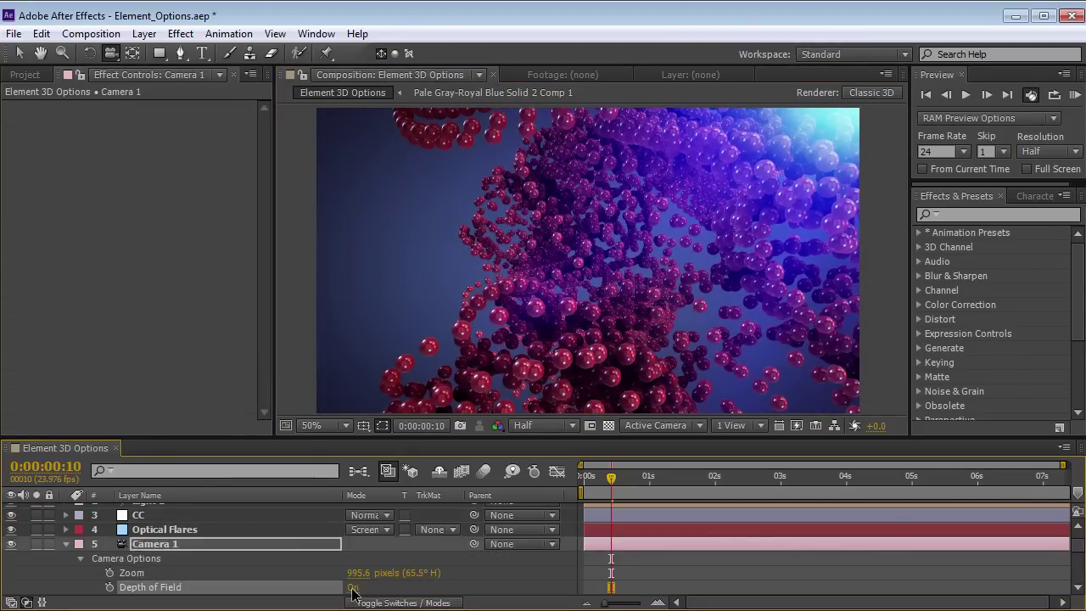
scroll(353, 587, down, 3)
key(grave)
mouse_move(513, 399)
mouse_down()
mouse_move(610, 404)
mouse_move(521, 398)
mouse_up()
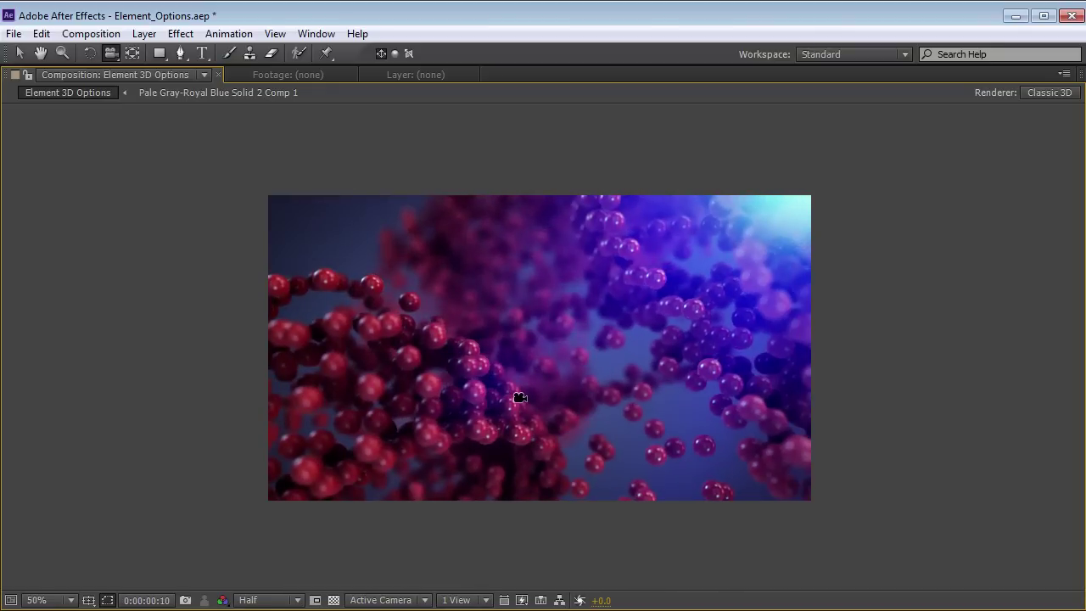
drag(425, 377, 478, 301)
key(grave)
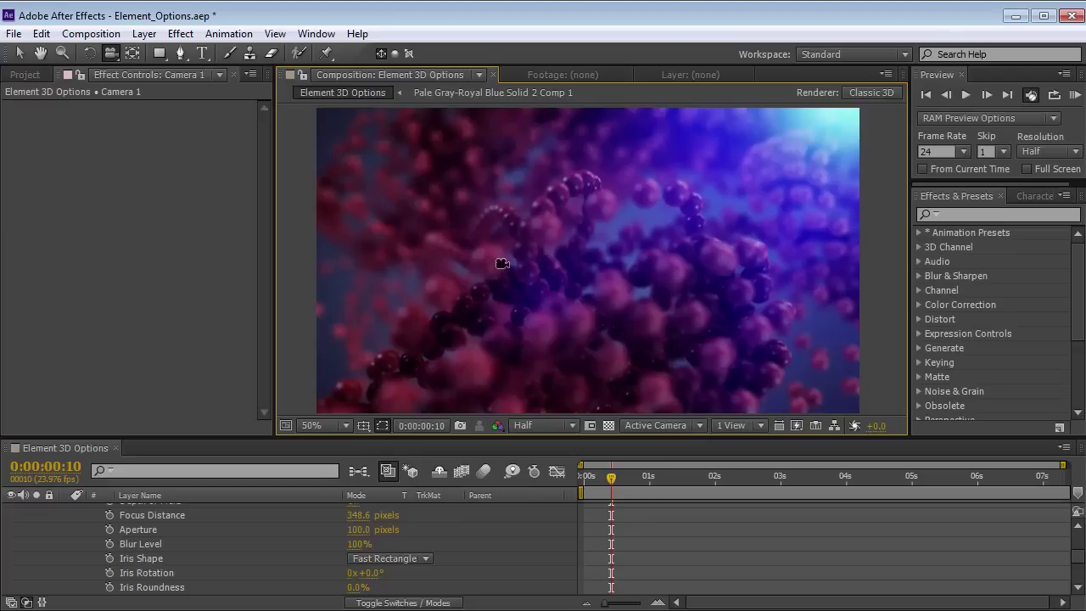
Scrub through the first frames up to frame 16 to view the moving spheres with depth-of-field blur.
mouse_move(611, 476)
mouse_down()
mouse_move(649, 477)
mouse_move(629, 474)
mouse_up()
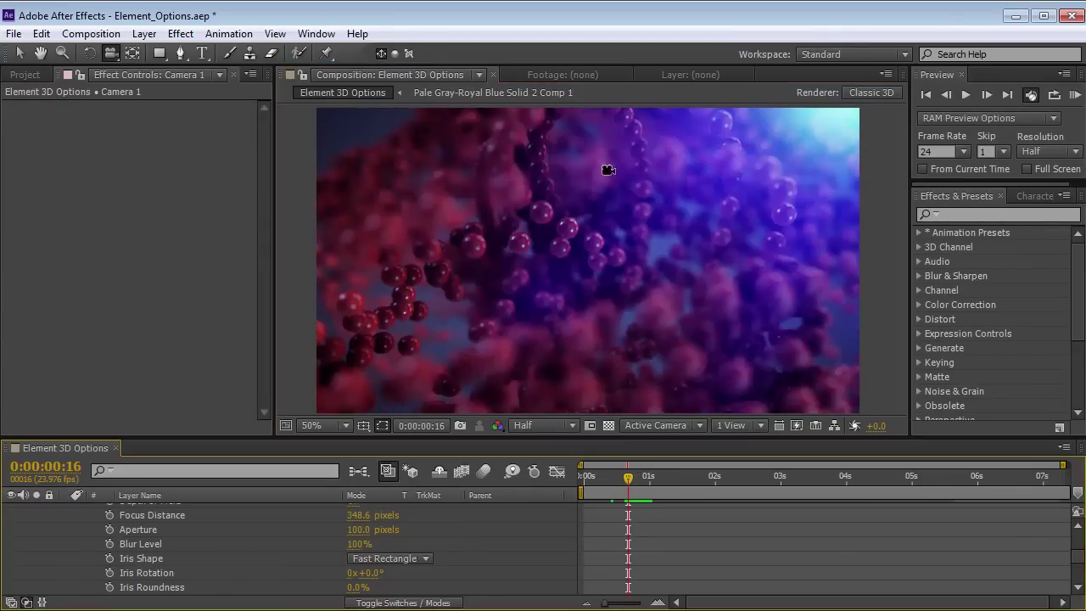
scroll(128, 534, up, 2)
click(65, 543)
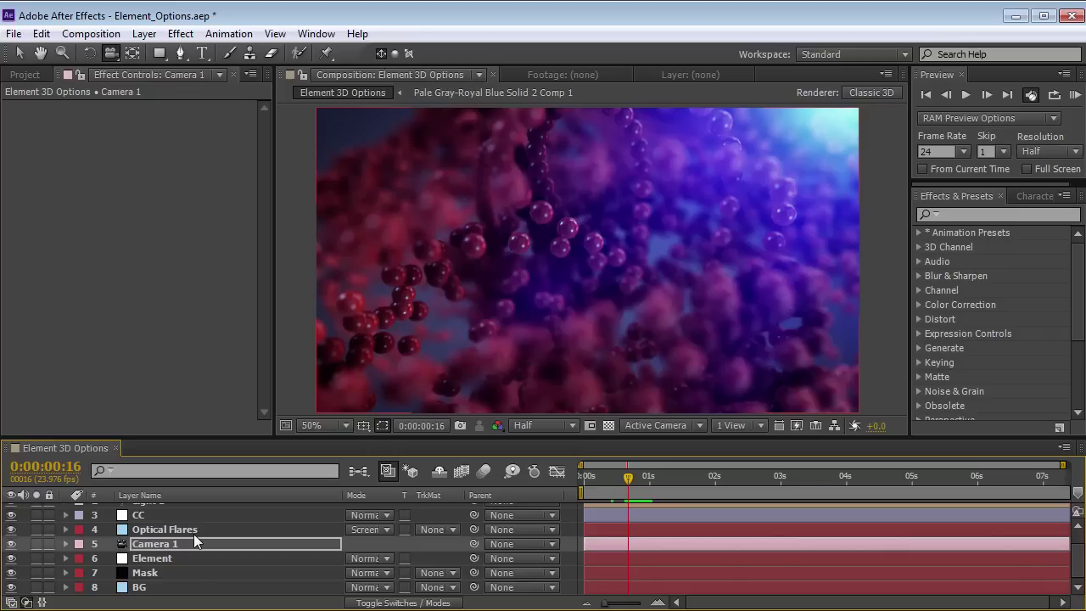
click(193, 531)
key(Home)
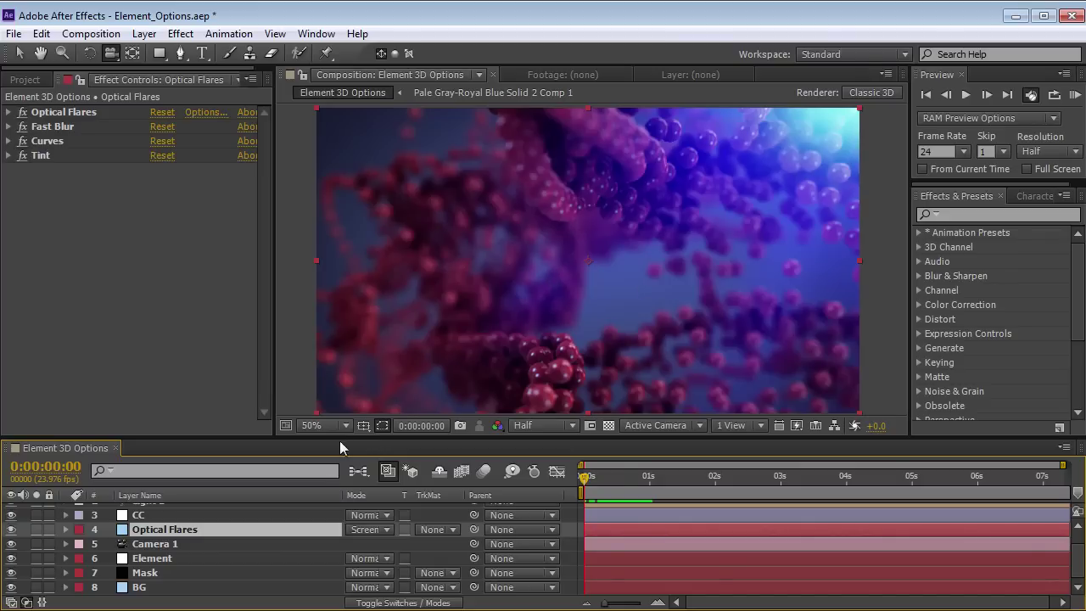
drag(611, 473, 628, 476)
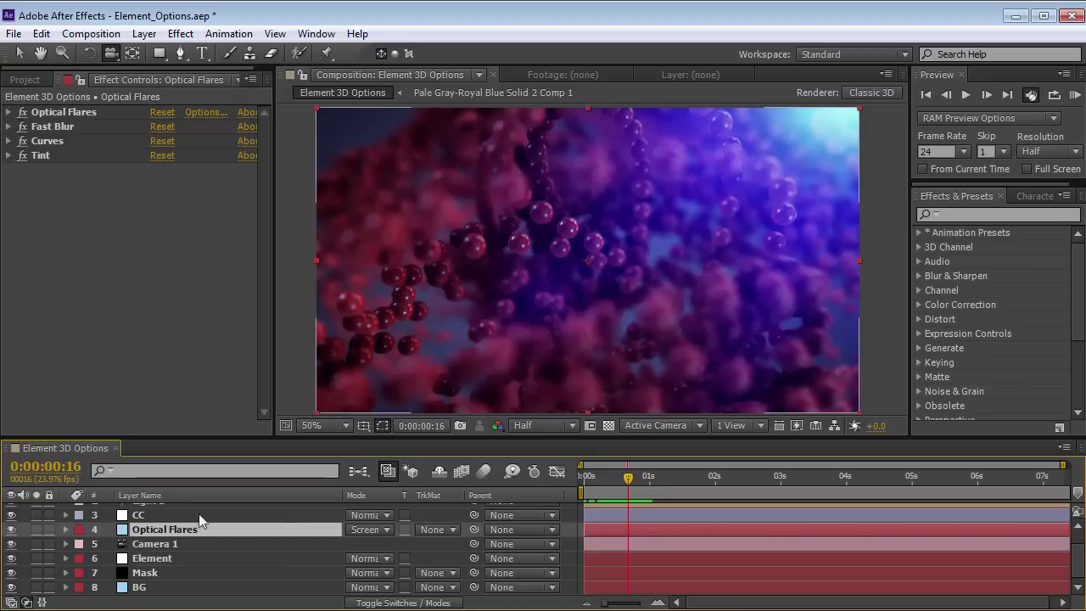
Turn off Depth of Field for Camera 1.
click(146, 547)
key(a)
key(a)
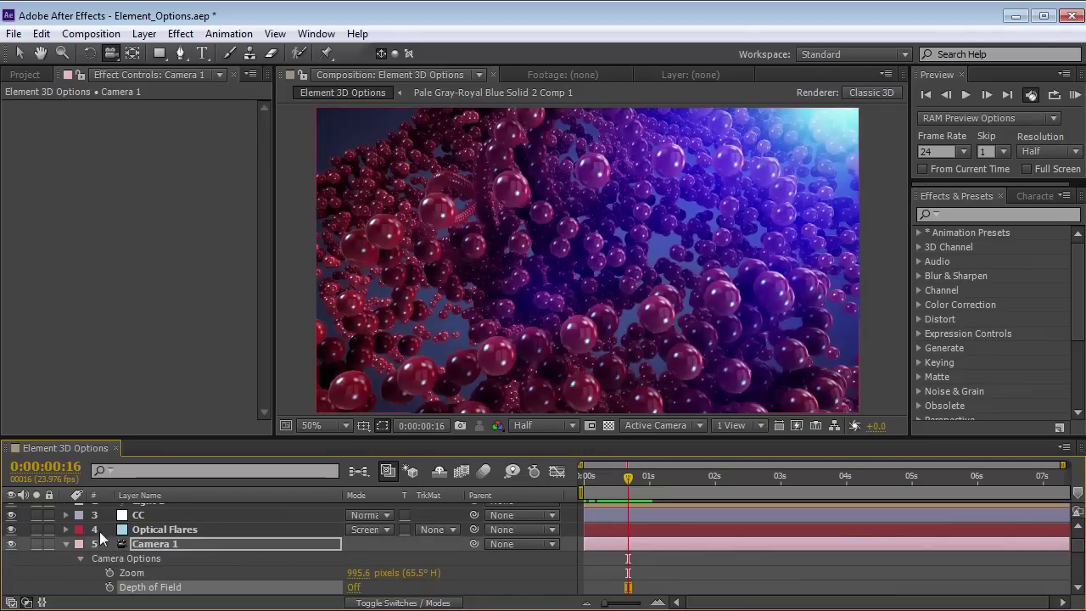
click(65, 544)
Remove the sphere_low model from Group 1 in the Element layer's Scene Setup and accept the scene.
click(163, 558)
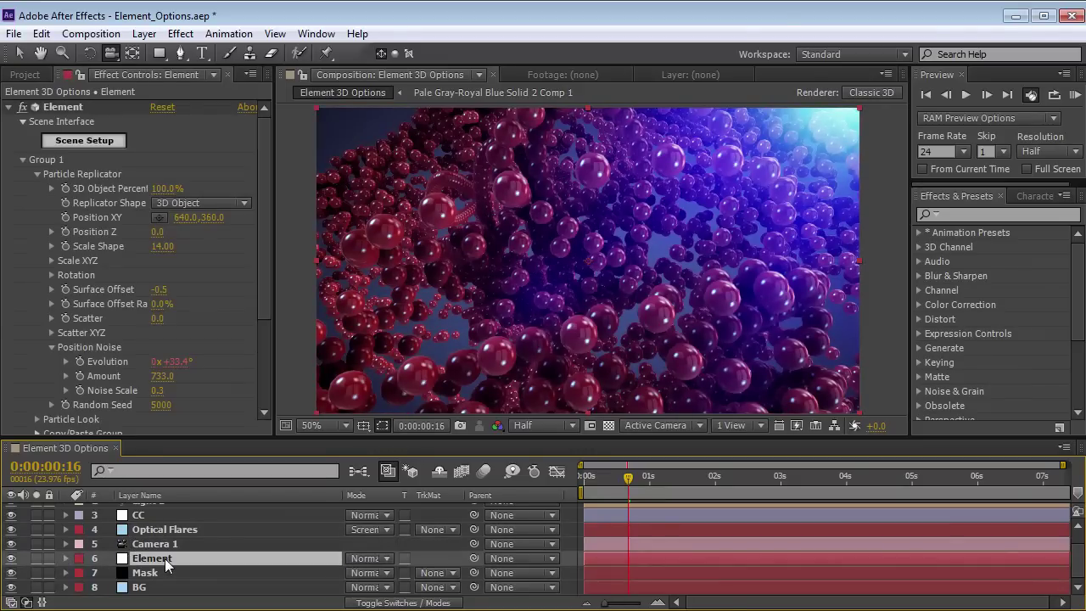
click(84, 141)
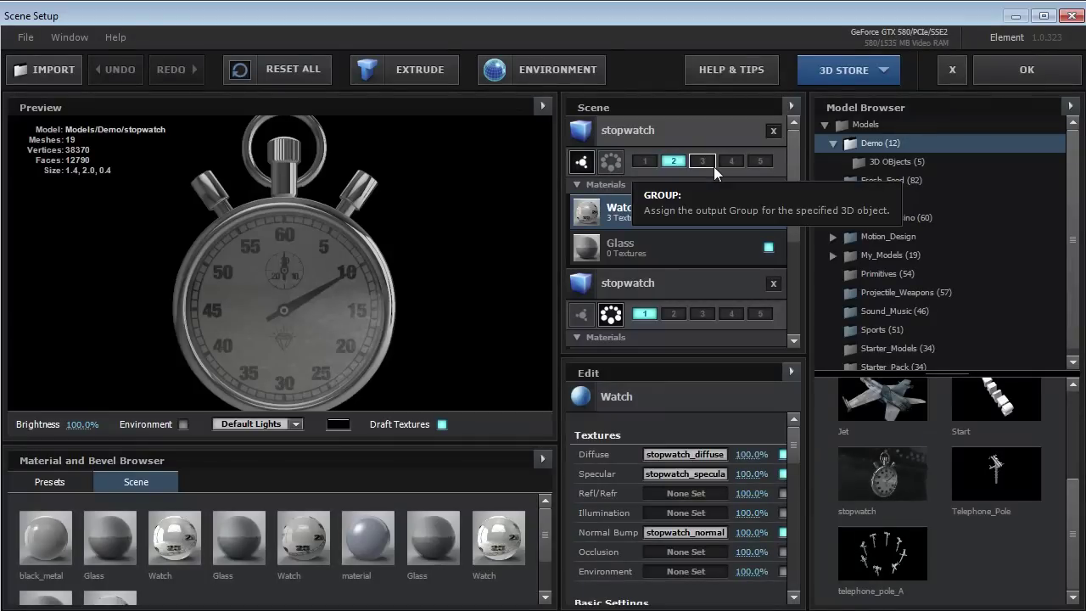
drag(787, 200, 788, 288)
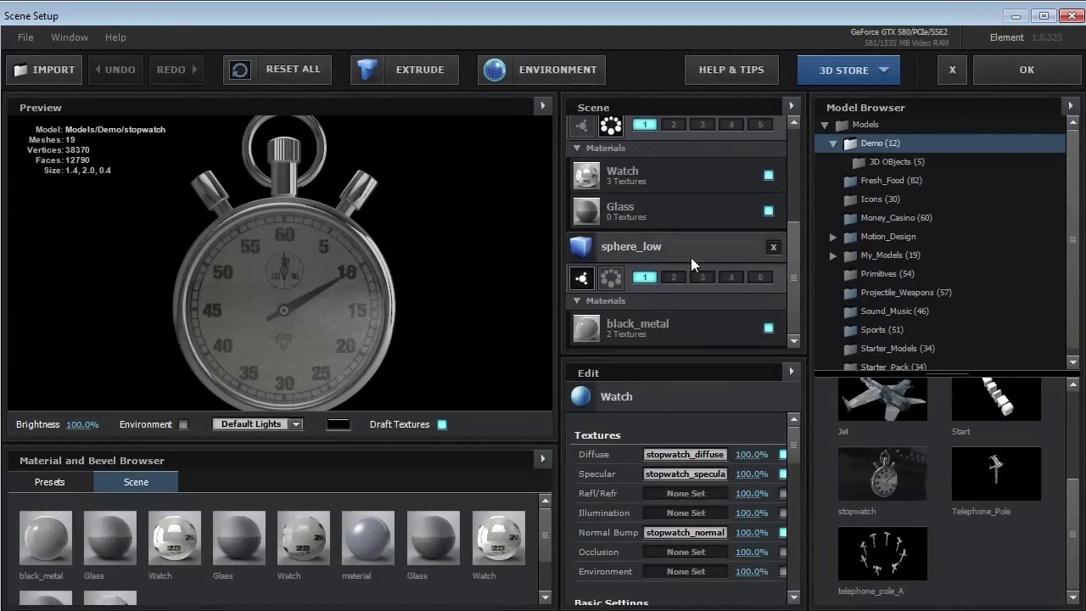
click(687, 248)
scroll(285, 236, down, 3)
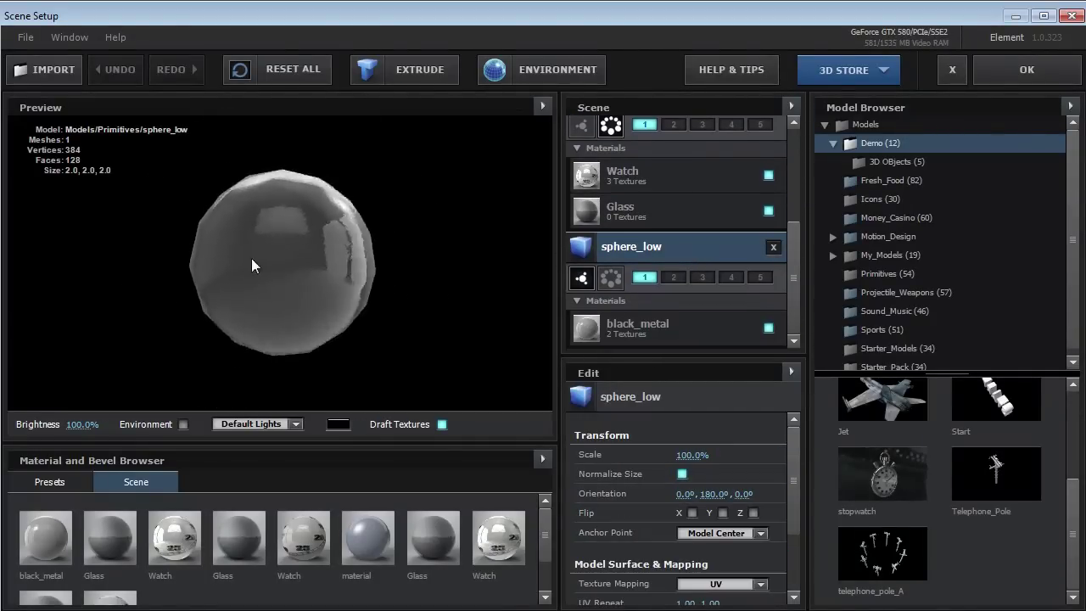
click(644, 277)
drag(789, 250, 1030, 69)
click(1028, 70)
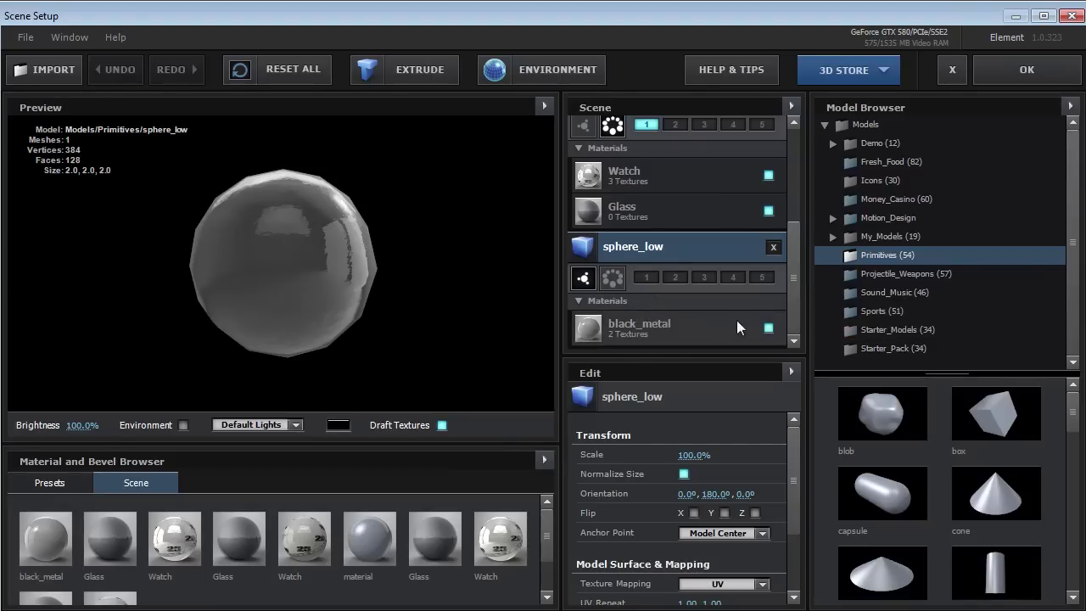
Add the gear_01 model from Motion_Design's Machine_Parts folder to the scene and view it from another angle.
double_click(852, 218)
drag(1074, 190, 1070, 260)
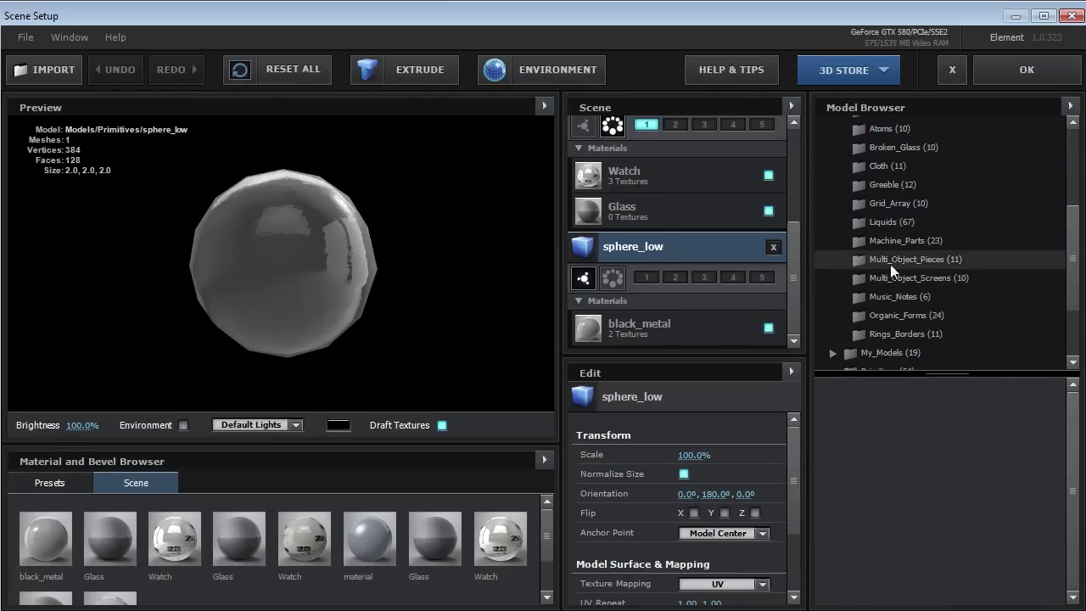
click(892, 242)
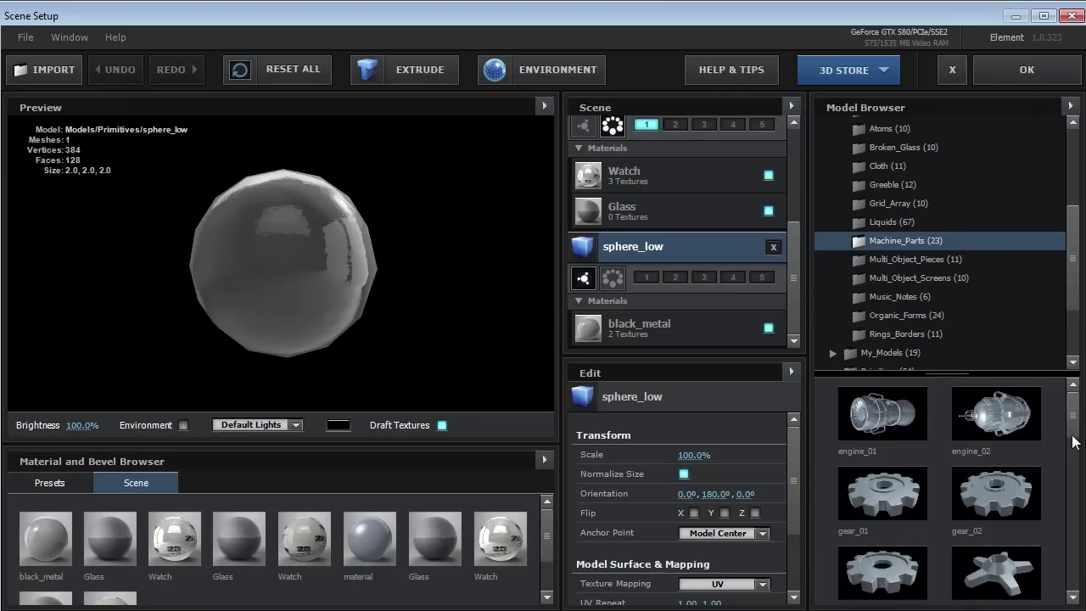
scroll(1074, 442, down, 5)
scroll(1072, 465, up, 4)
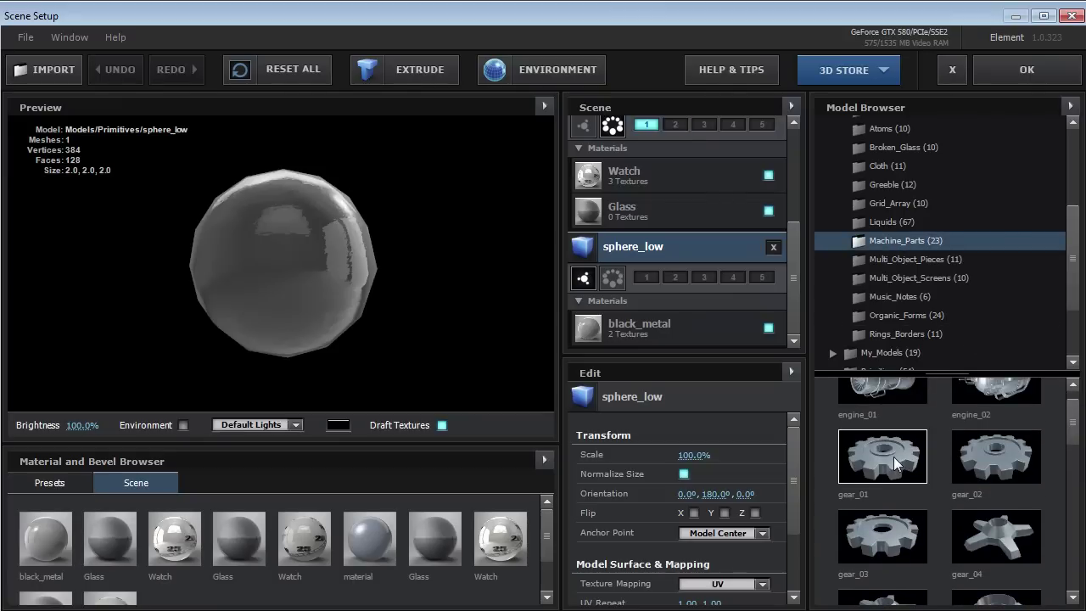
click(894, 457)
mouse_move(255, 237)
mouse_down()
mouse_move(248, 280)
mouse_move(273, 248)
mouse_up()
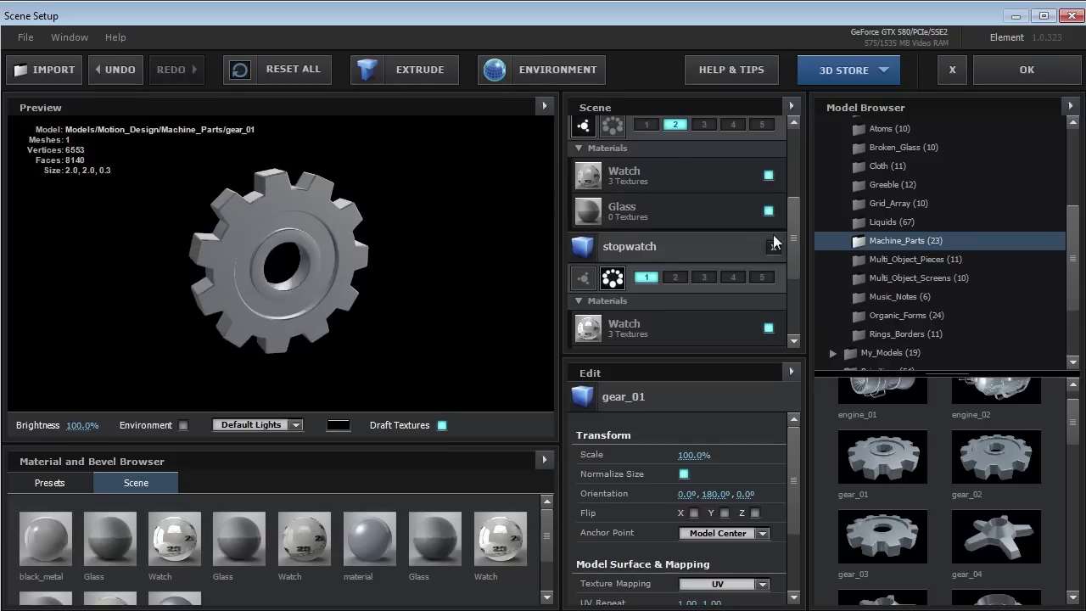
Rename the black_metal material on the sphere_low model to White Metal.
scroll(790, 212, up, 3)
drag(280, 182, 292, 243)
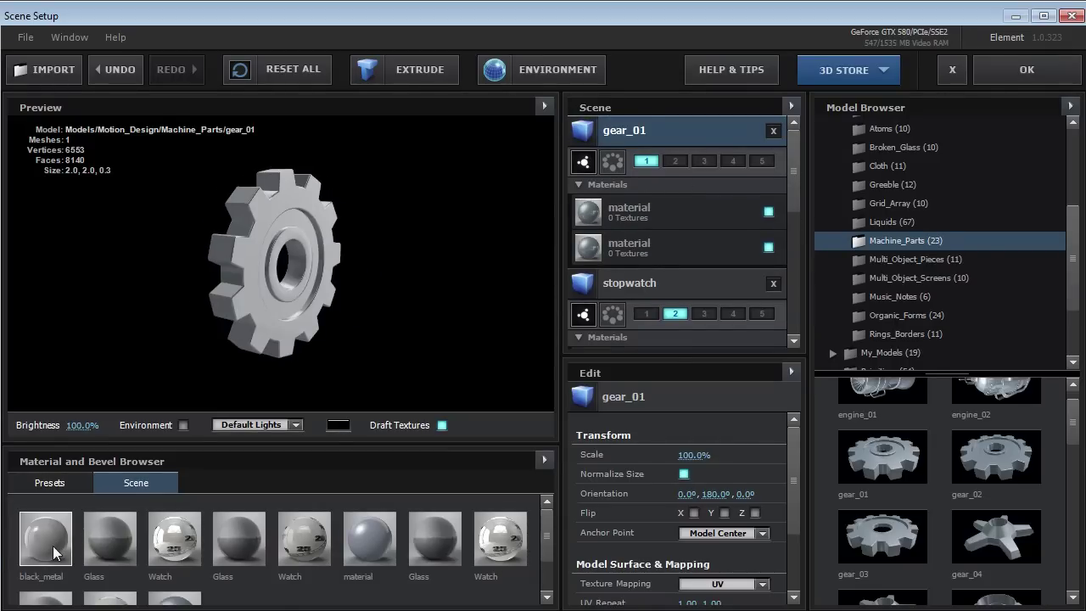
click(51, 548)
drag(797, 194, 797, 307)
click(636, 331)
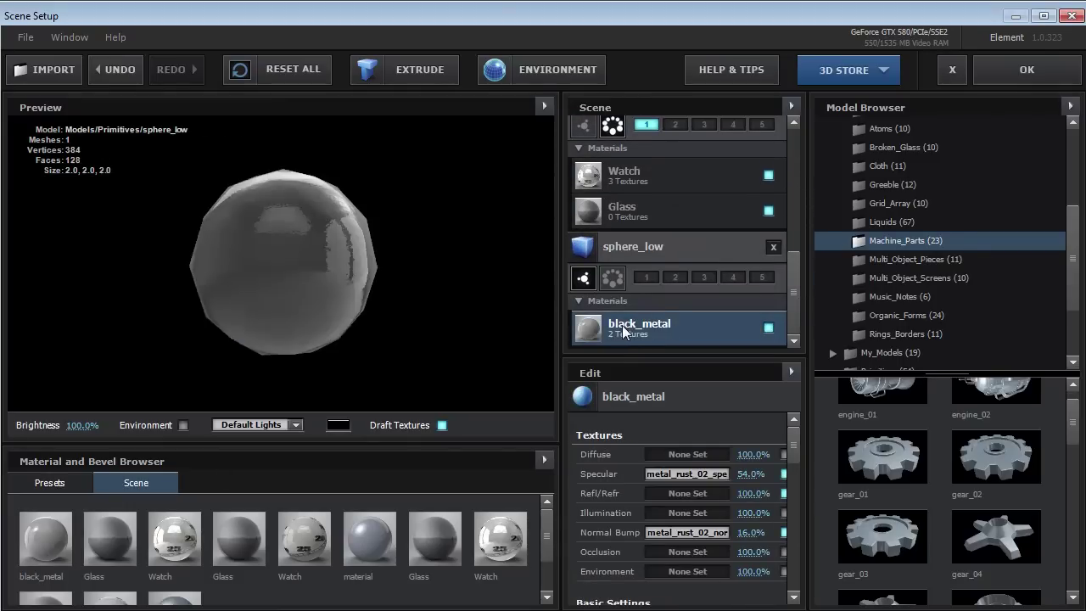
double_click(622, 325)
text(White Met)
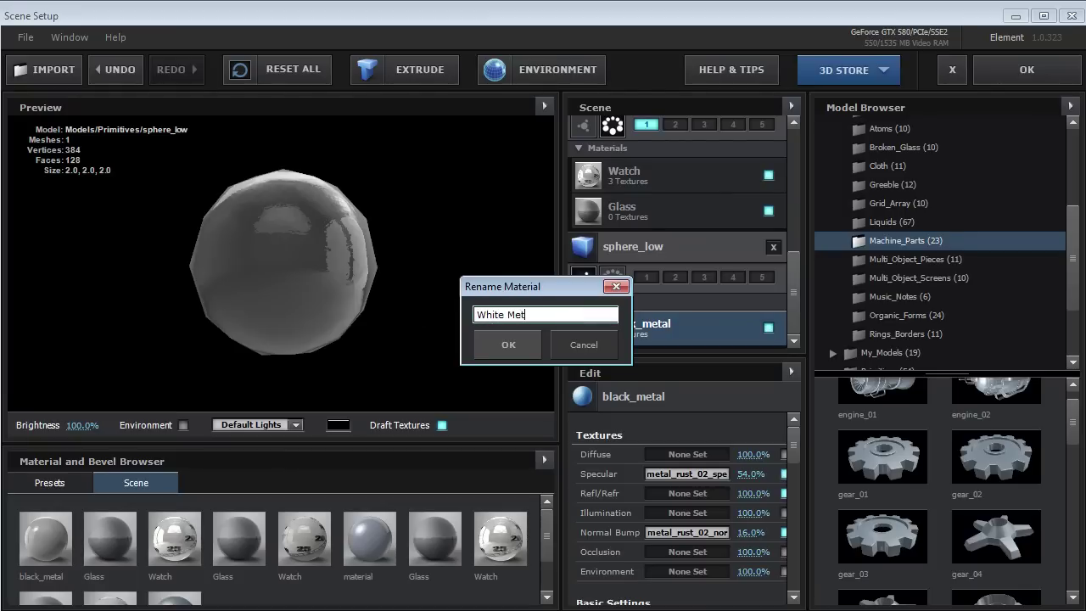
text(al)
click(523, 344)
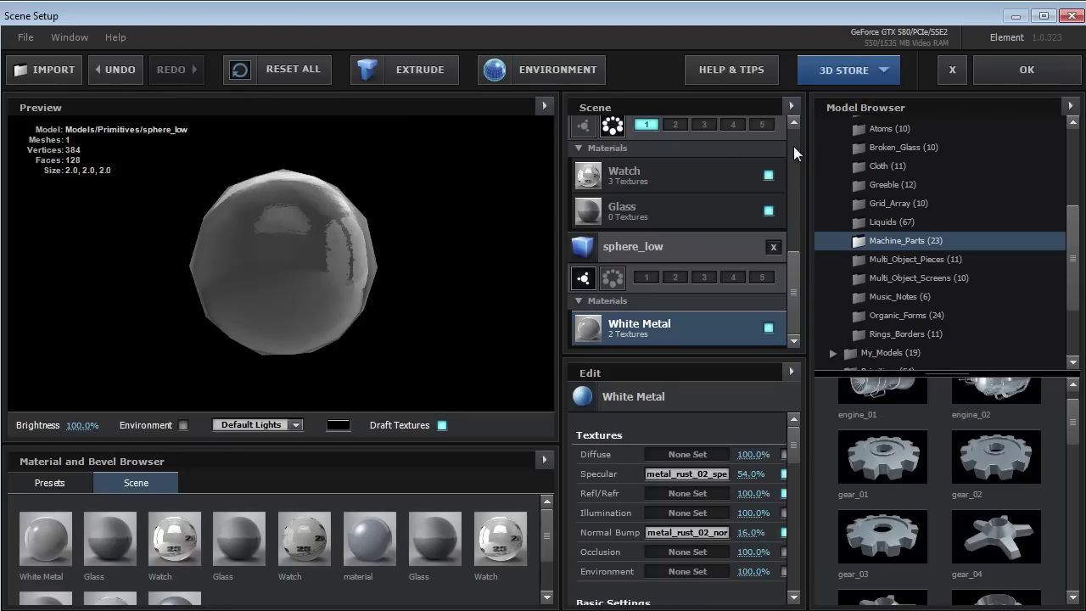
Apply the White Metal material to both surfaces of the gear_01 model and accept the scene.
drag(791, 278, 811, 144)
click(671, 132)
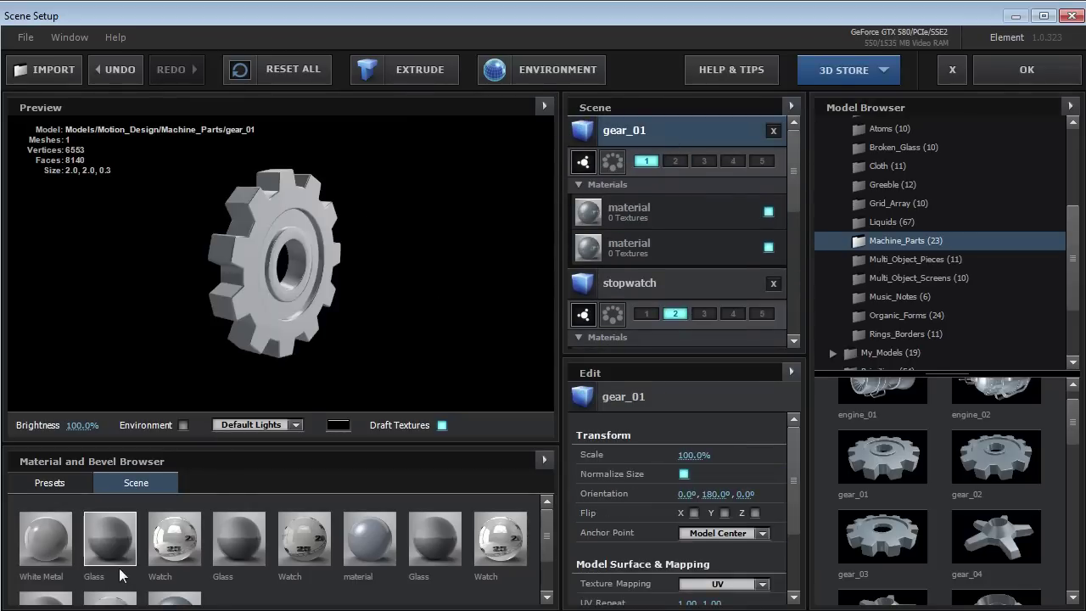
drag(36, 535, 463, 257)
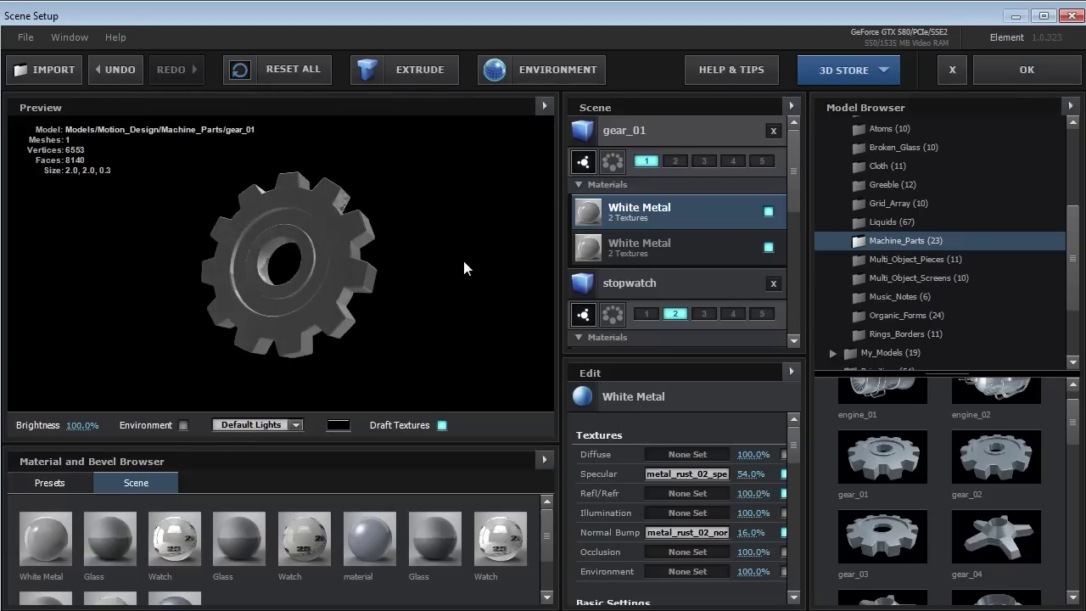
click(1029, 77)
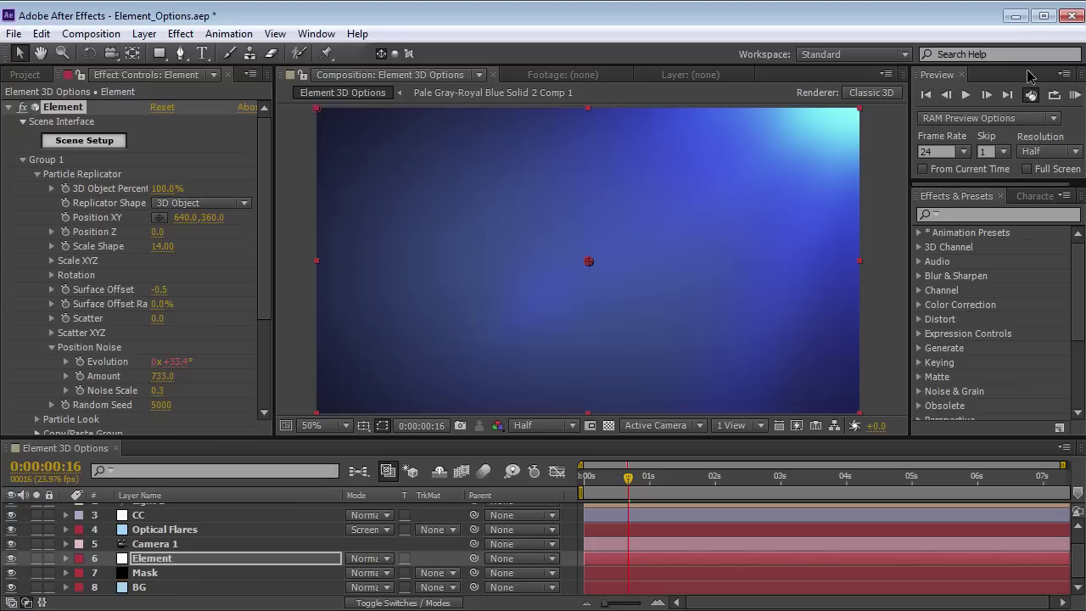
Scrub the animation from the start to frame 20 and turn on Depth of Field for Camera 1.
drag(621, 486, 582, 489)
click(635, 479)
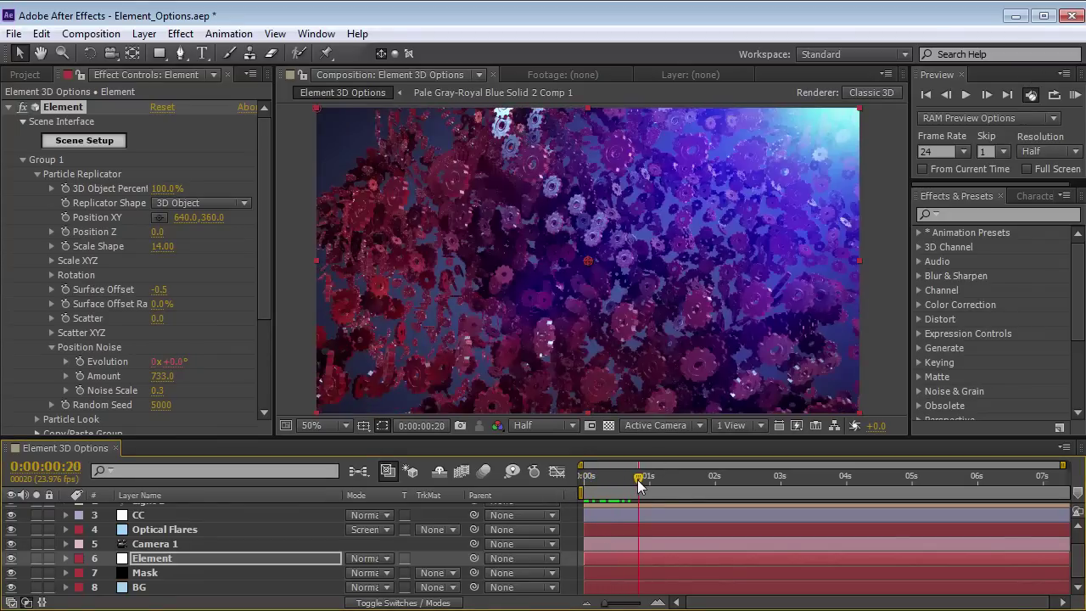
click(169, 544)
key(a)
key(a)
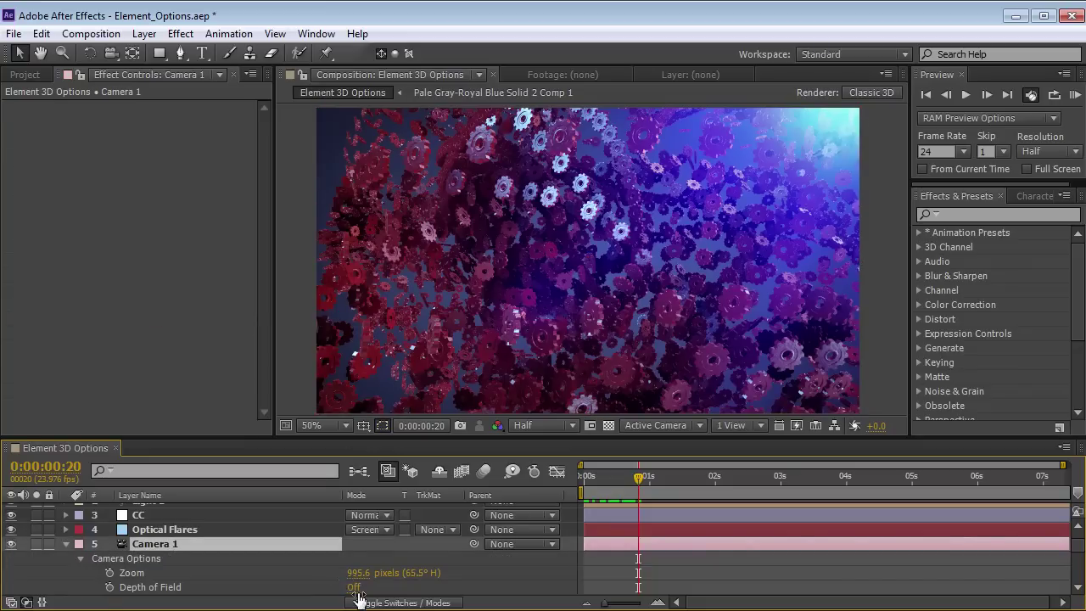
click(353, 587)
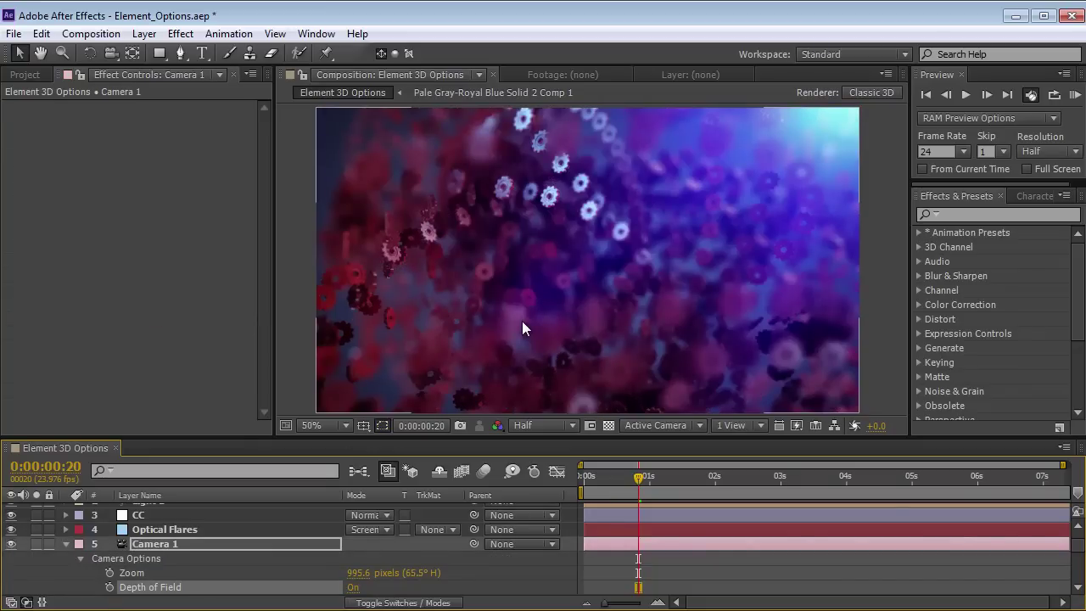
Orbit Camera 1 around the blurred gears to view them from another angle, and collapse the camera's properties.
key(c)
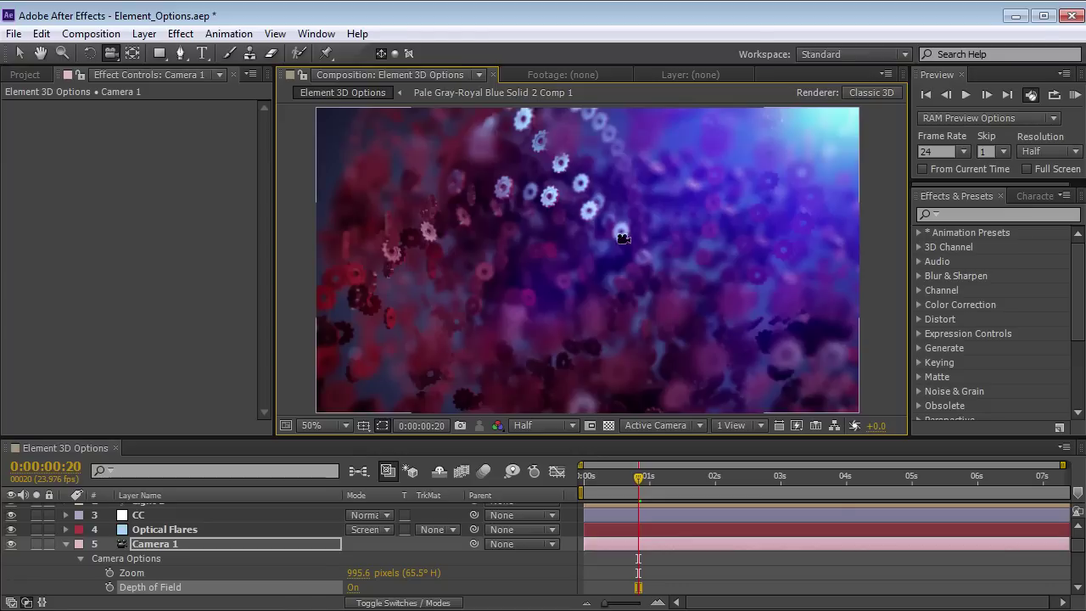
drag(653, 269, 586, 184)
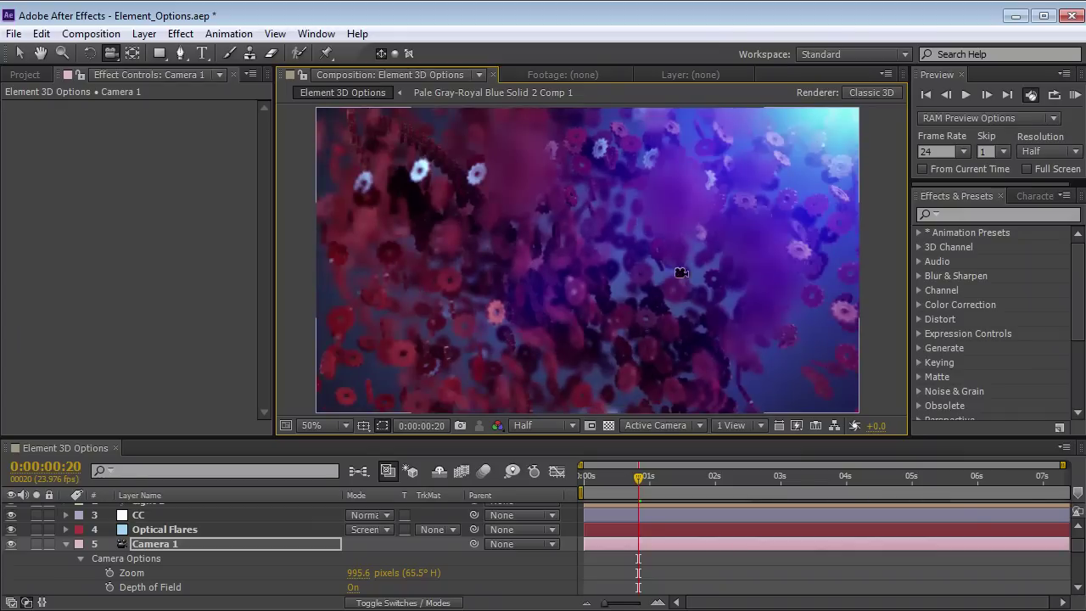
click(110, 587)
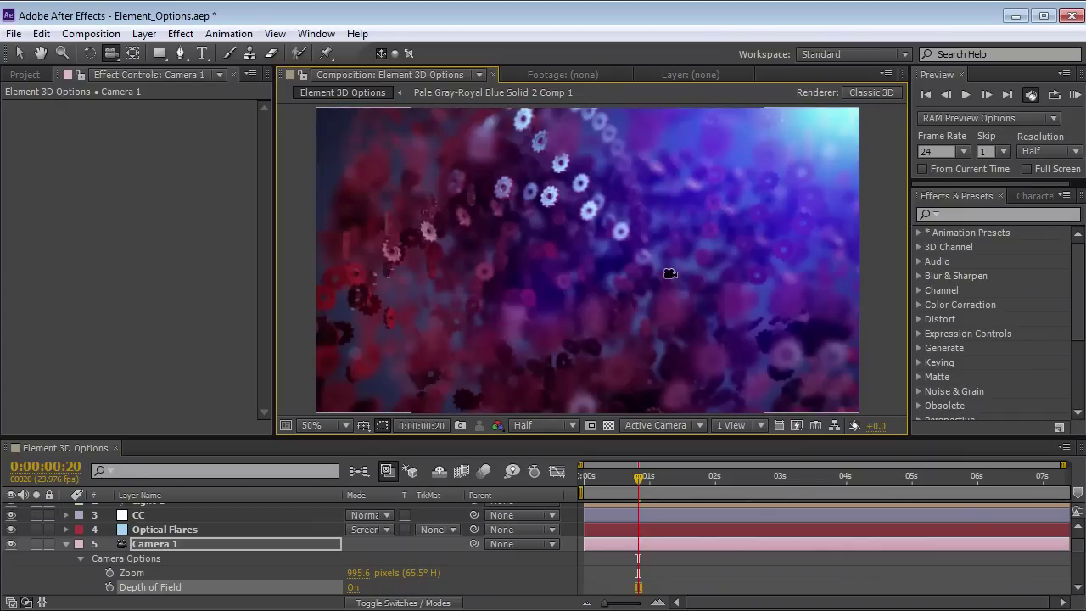
click(66, 544)
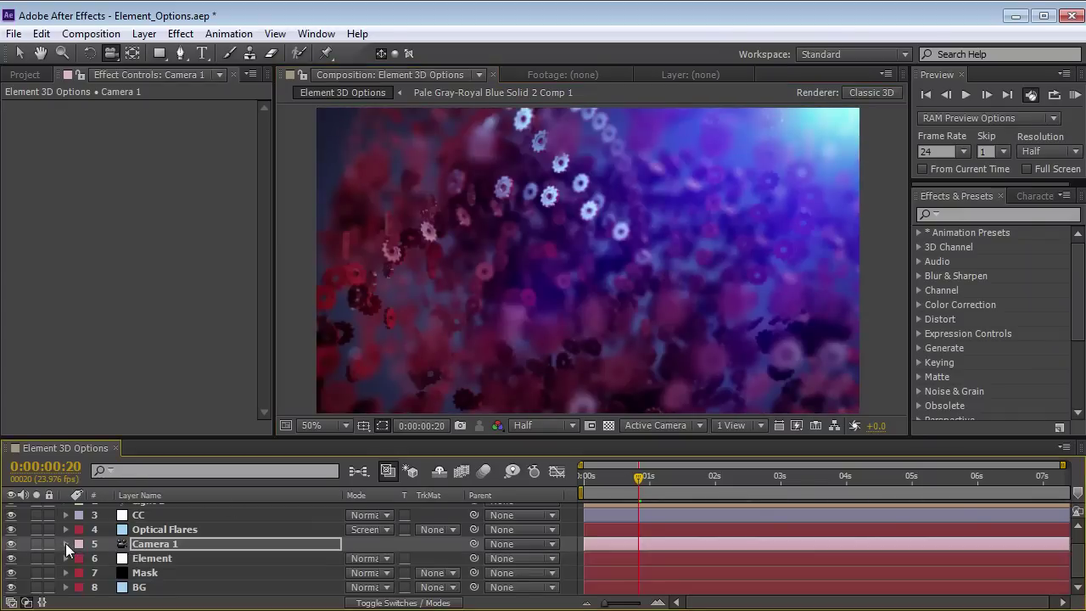
Add the machine_part_05, gear_04 and gear_06 models from Machine_Parts to the Element layer's Scene Setup.
click(153, 559)
click(99, 144)
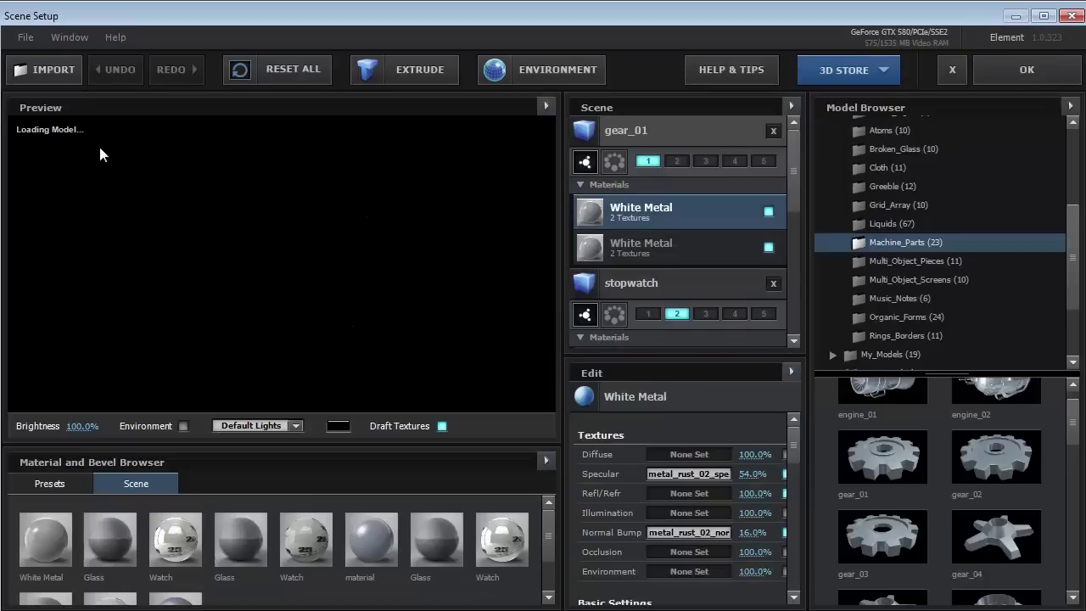
drag(1069, 441, 1083, 539)
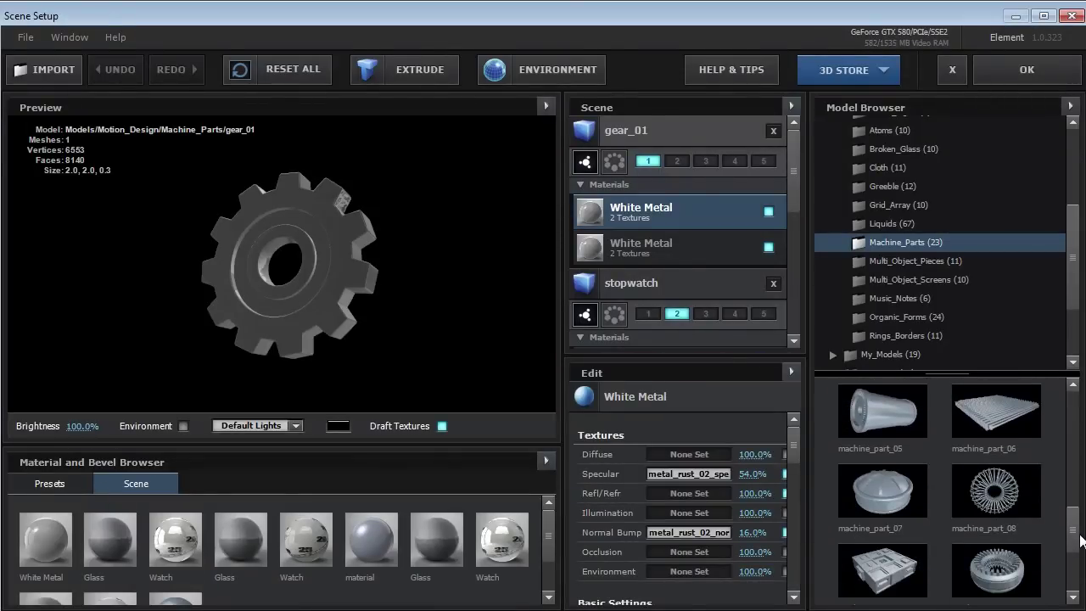
double_click(881, 411)
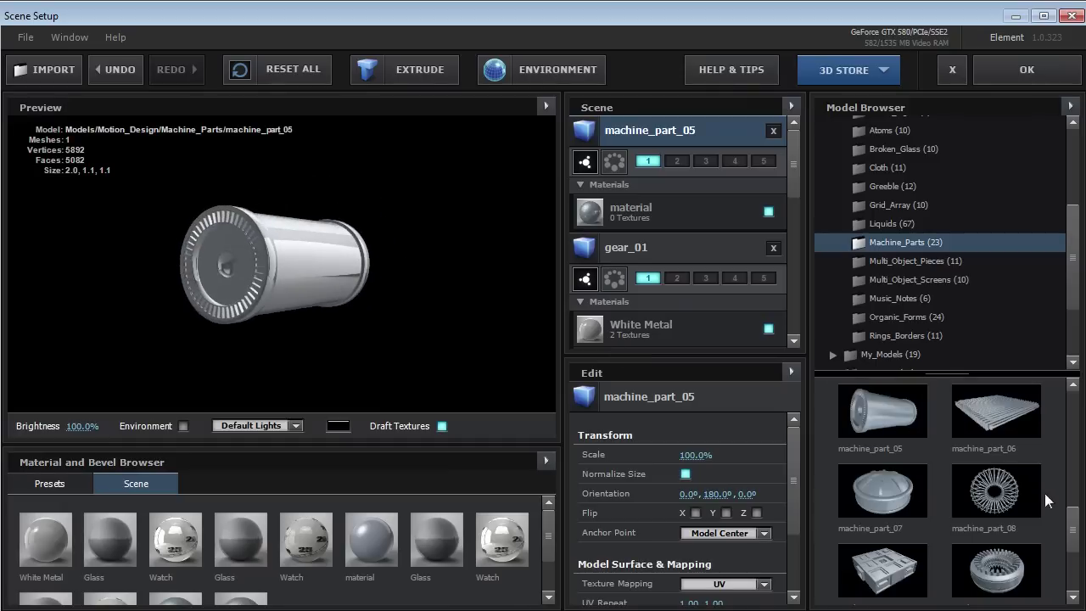
scroll(1052, 475, up, 5)
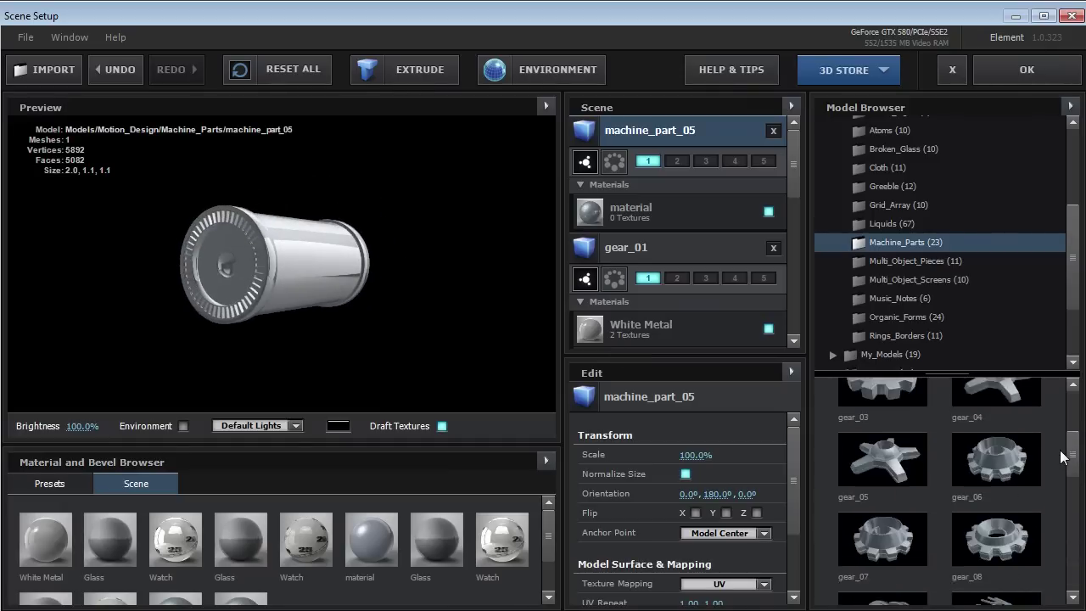
scroll(1056, 453, up, 1)
double_click(986, 412)
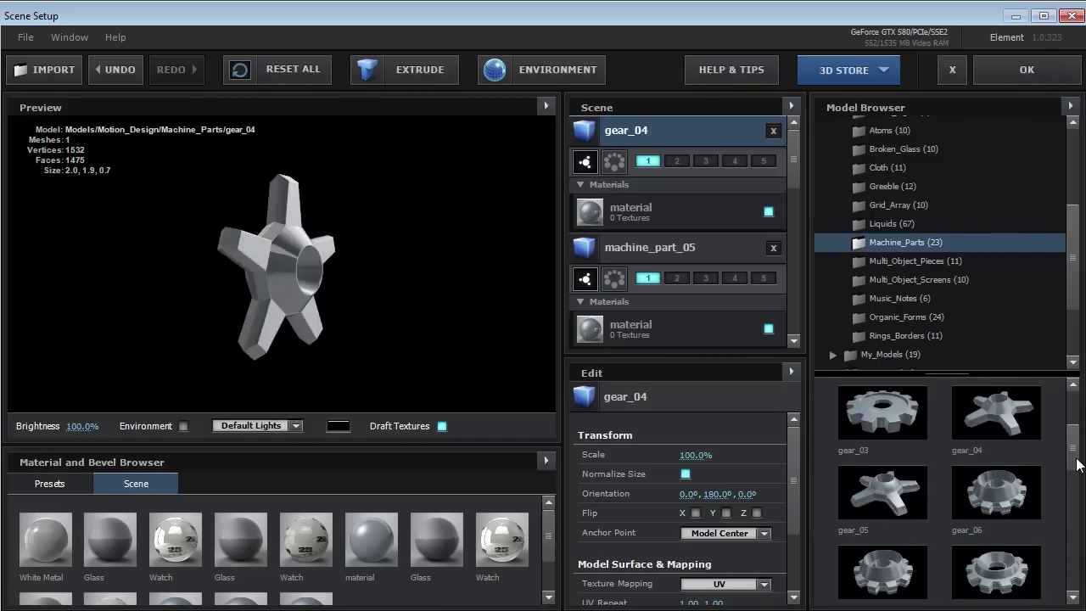
double_click(997, 487)
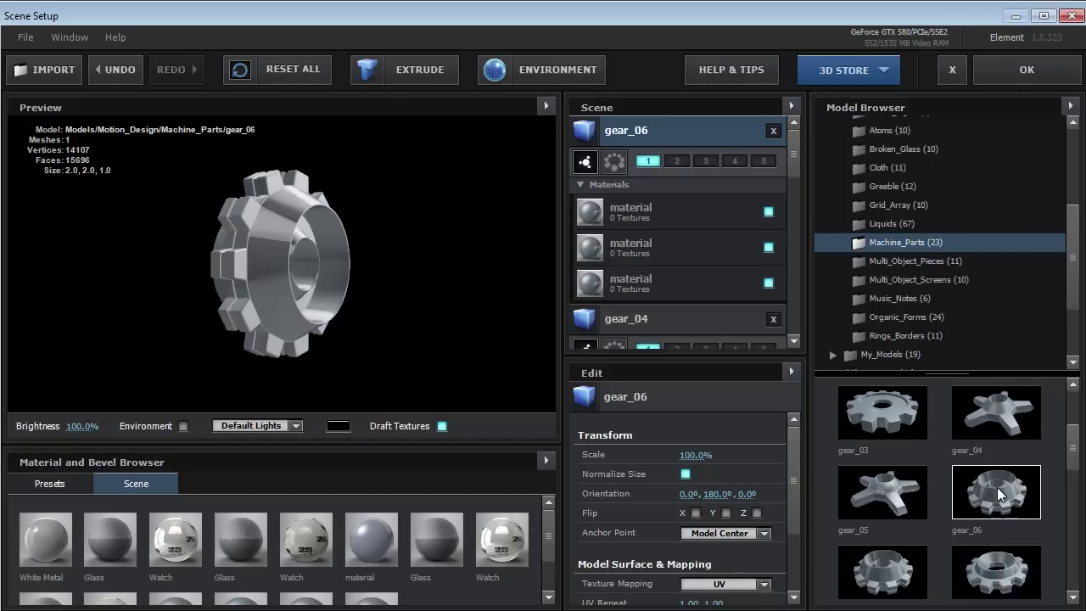
Apply the White Metal material to the gear_06, gear_04 and machine_part_05 models.
click(49, 545)
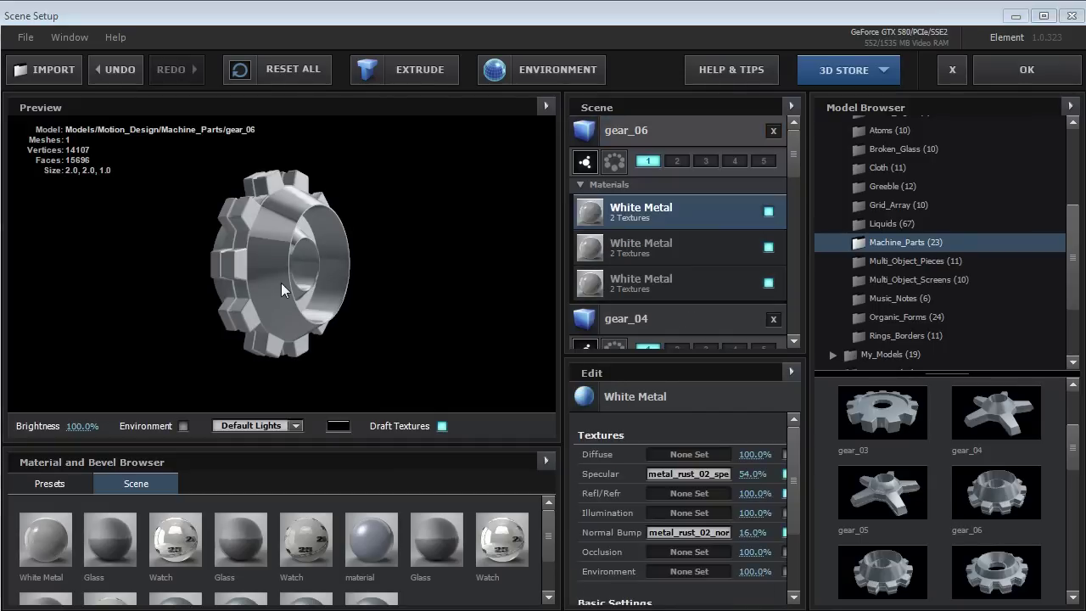
drag(794, 156, 778, 199)
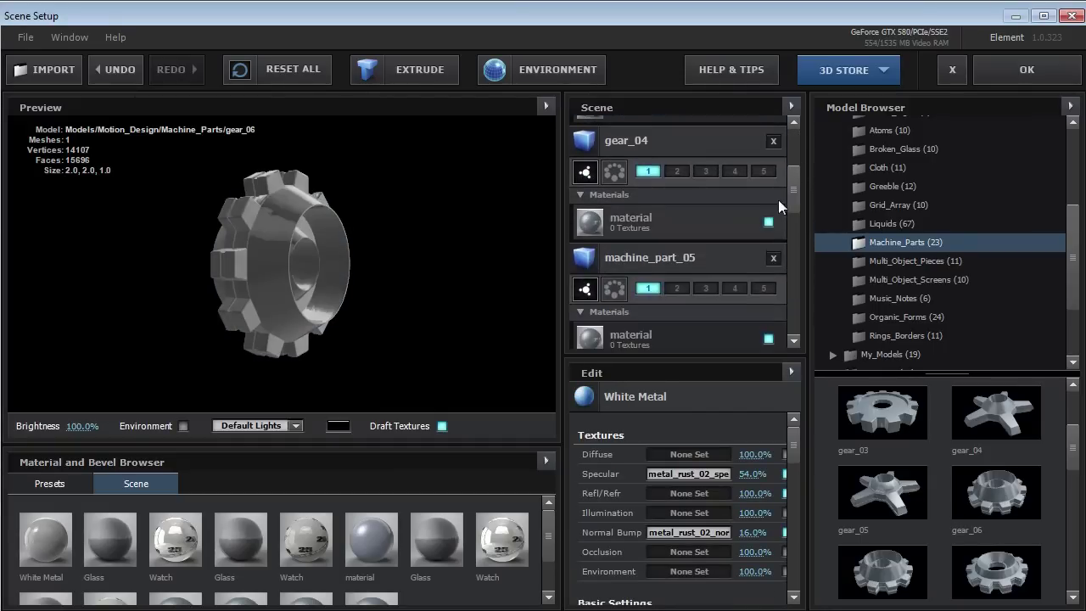
click(670, 141)
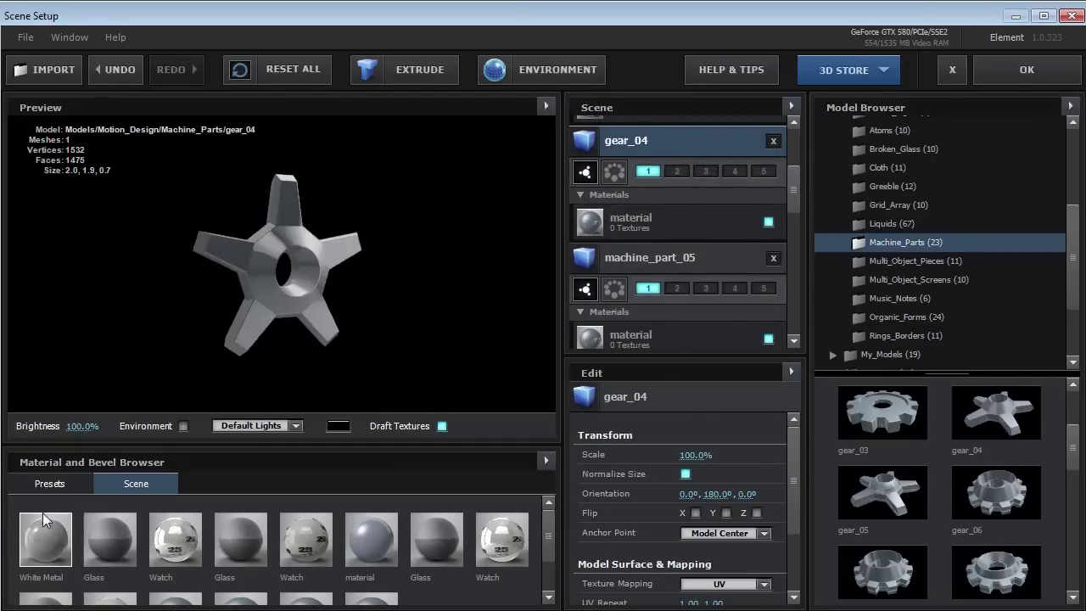
drag(45, 540, 671, 219)
click(681, 260)
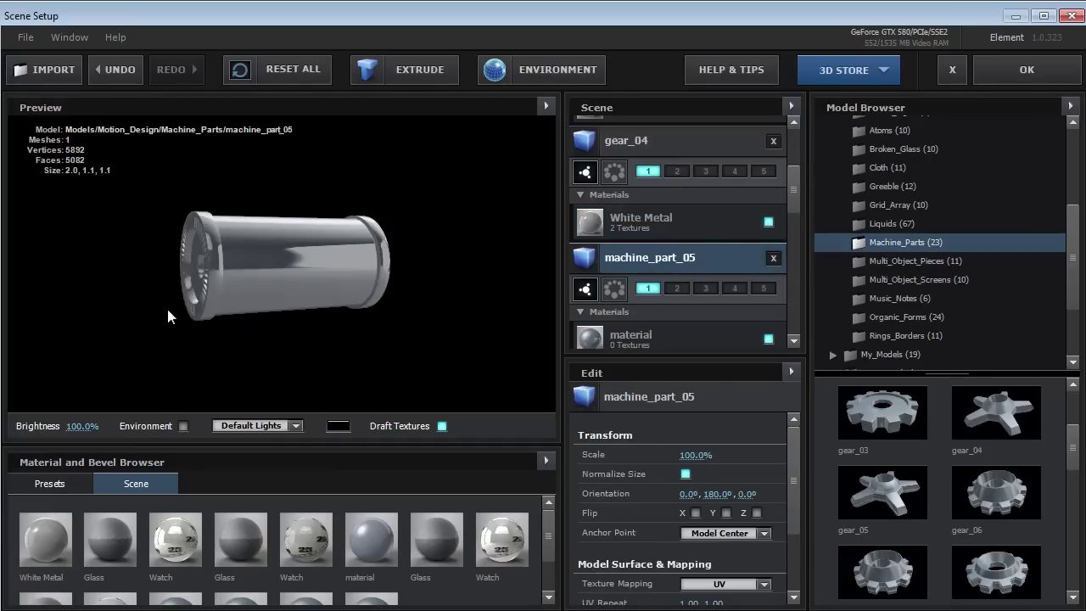
drag(46, 539, 244, 265)
Review the gear_01 and gear_06 models in the preview and accept the scene.
drag(795, 185, 791, 219)
click(592, 219)
drag(321, 272, 253, 243)
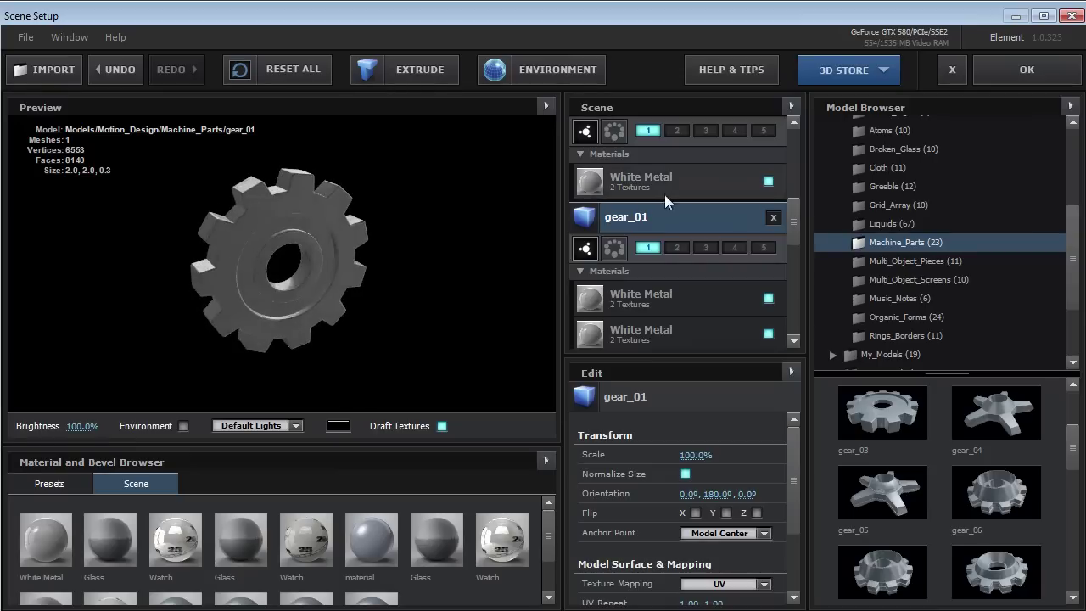
drag(793, 228, 786, 157)
click(649, 123)
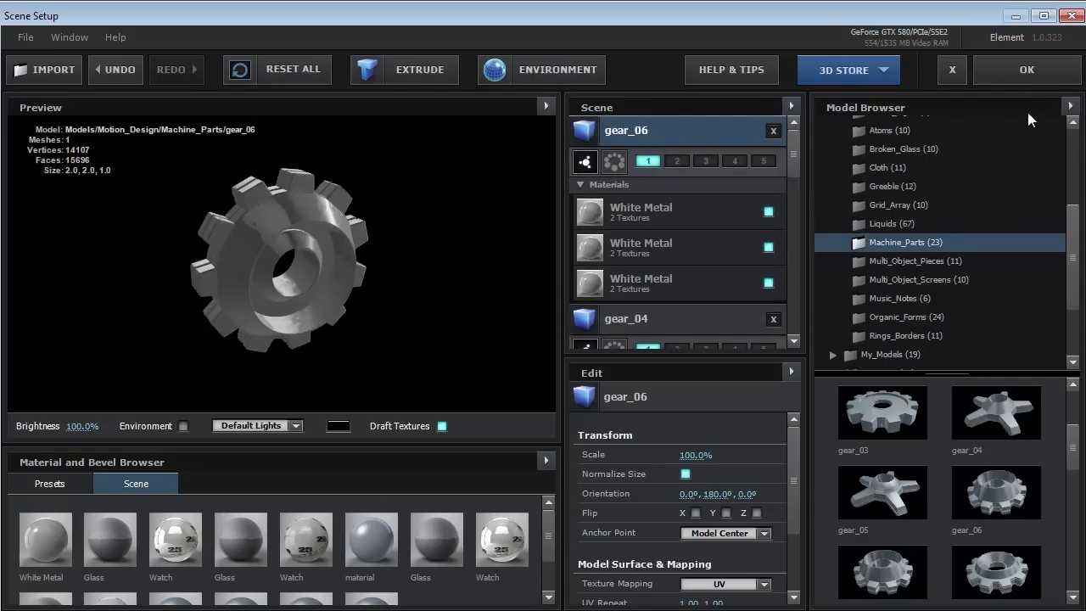
click(1023, 72)
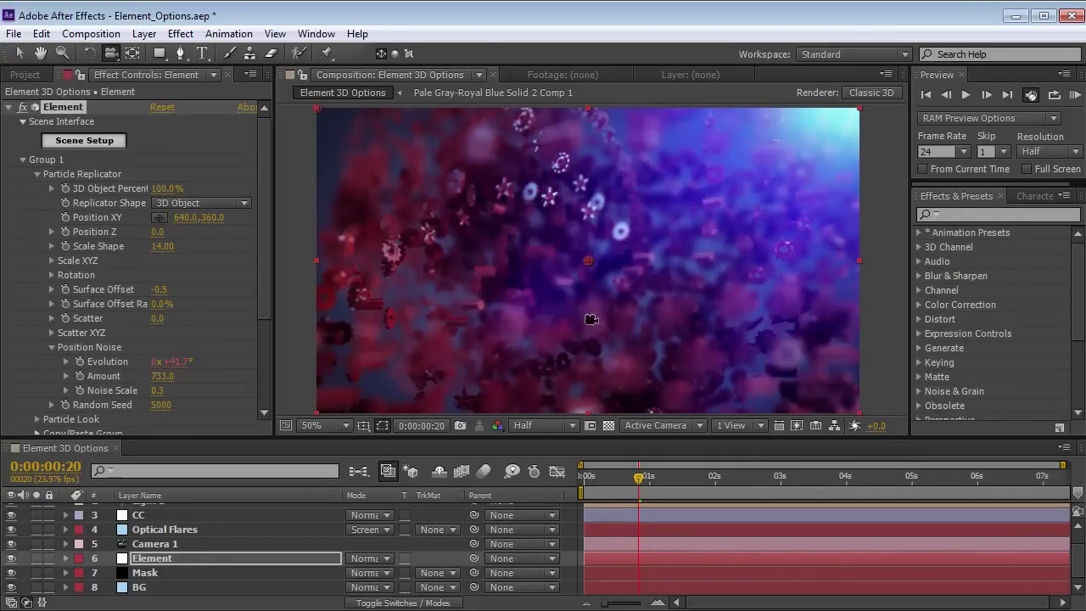
Turn off Depth of Field for Camera 1, orbit around the mixed machine parts and go to frame 16.
click(332, 543)
key(a)
key(a)
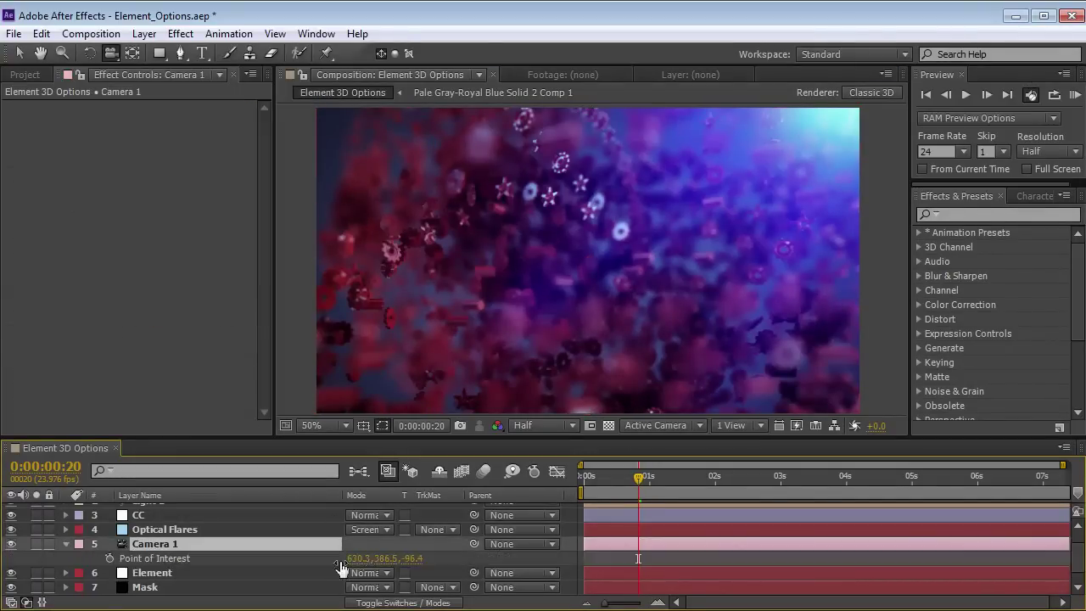
click(360, 587)
drag(441, 252, 416, 253)
mouse_move(636, 477)
mouse_down()
mouse_move(583, 479)
mouse_move(628, 482)
mouse_up()
Change the Element layer's Position Noise Evolution expression to time*20.
scroll(192, 568, down, 2)
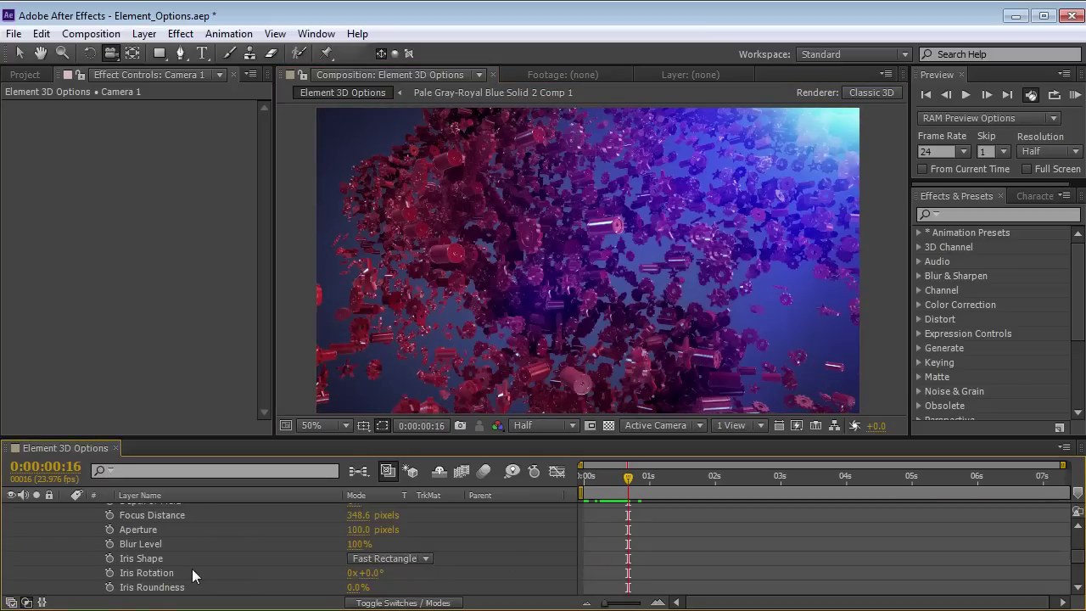
scroll(192, 568, down, 3)
click(162, 588)
key(u)
key(u)
scroll(594, 552, up, 4)
scroll(560, 564, down, 1)
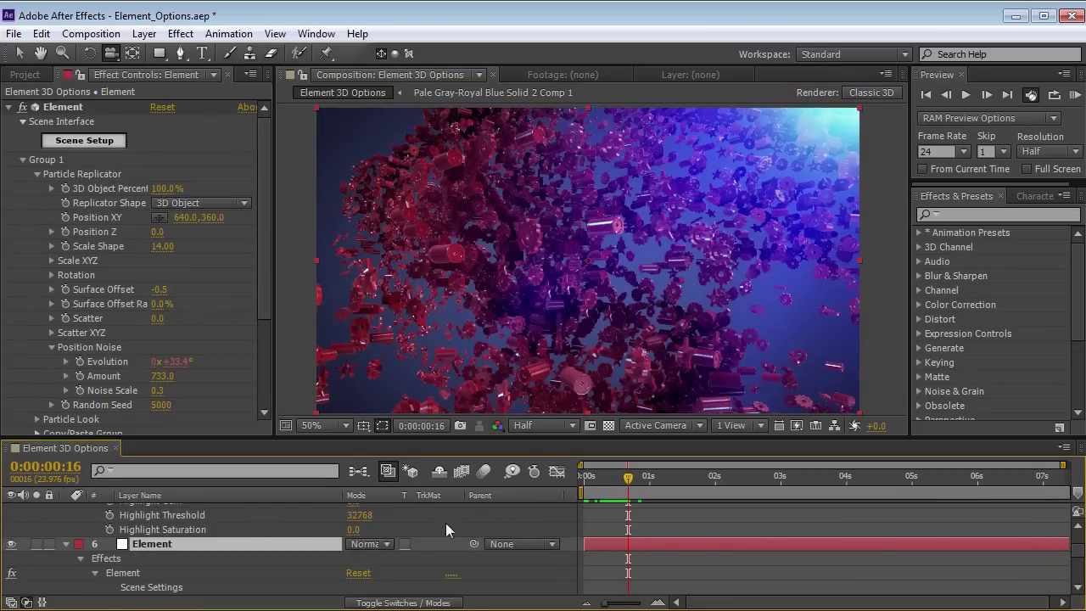
key(e)
key(e)
click(600, 557)
click(694, 560)
text(2)
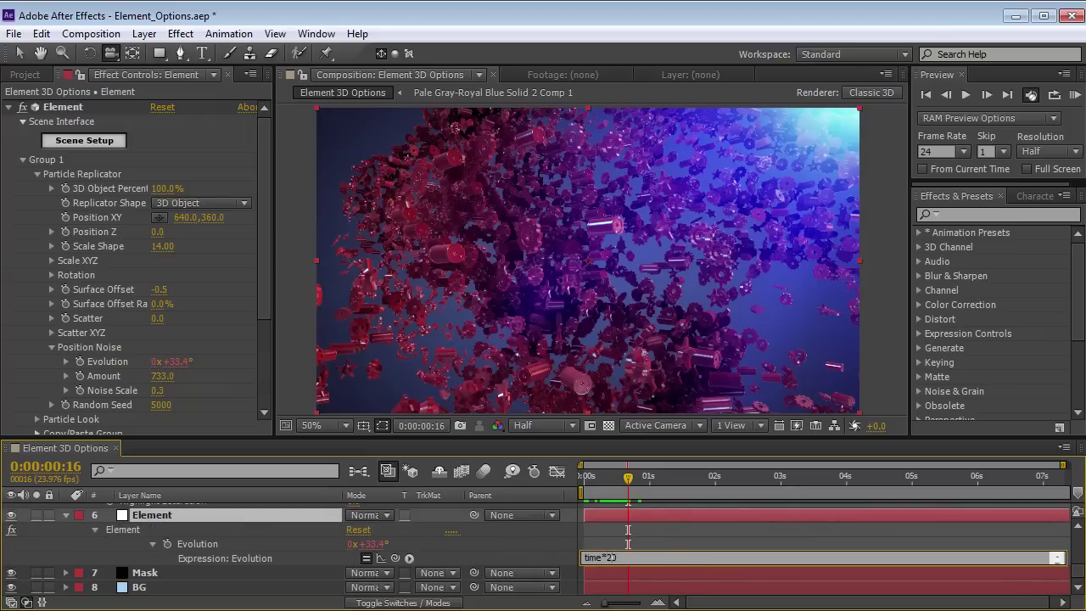
text(0)
click(602, 315)
At frame 3, set Group 1's Position Noise Amount to 0 and orbit the camera around the replicated stopwatch shape.
drag(628, 480, 592, 478)
drag(448, 259, 597, 315)
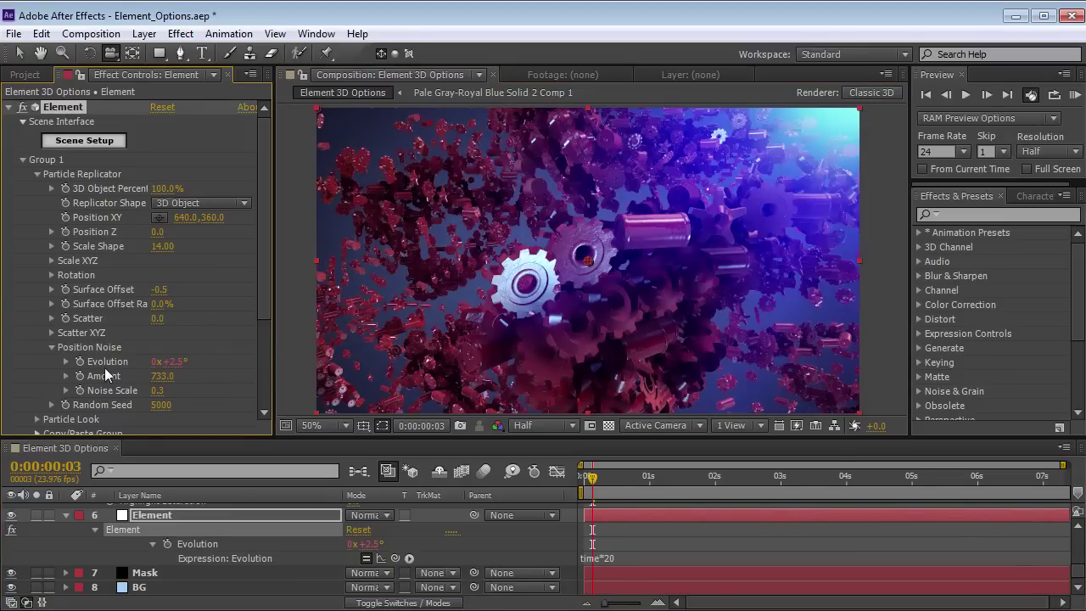
drag(161, 376, 77, 376)
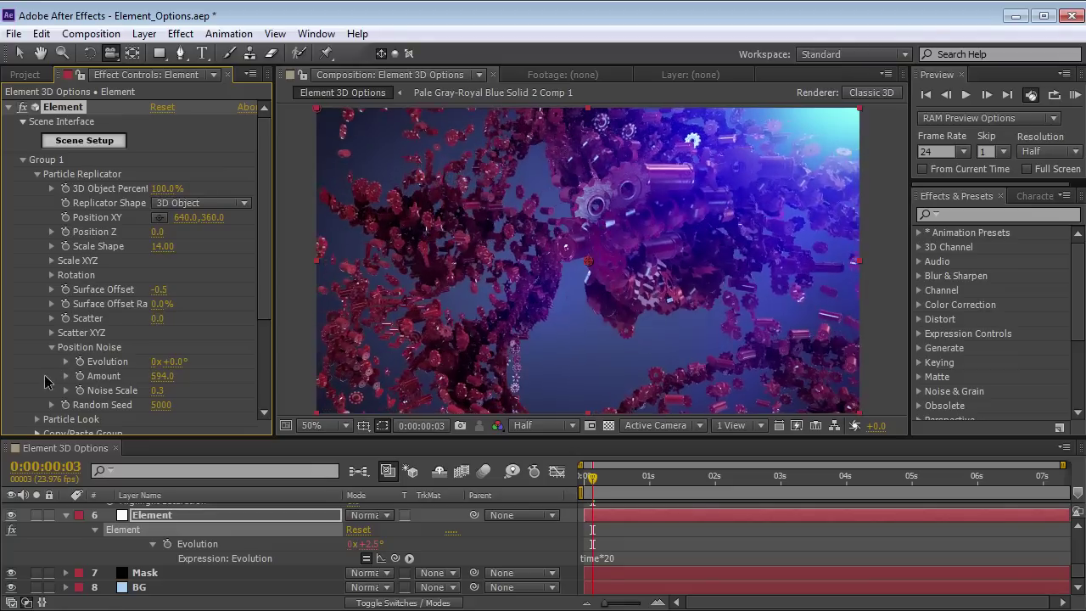
drag(166, 376, 82, 376)
drag(161, 375, 137, 376)
click(161, 376)
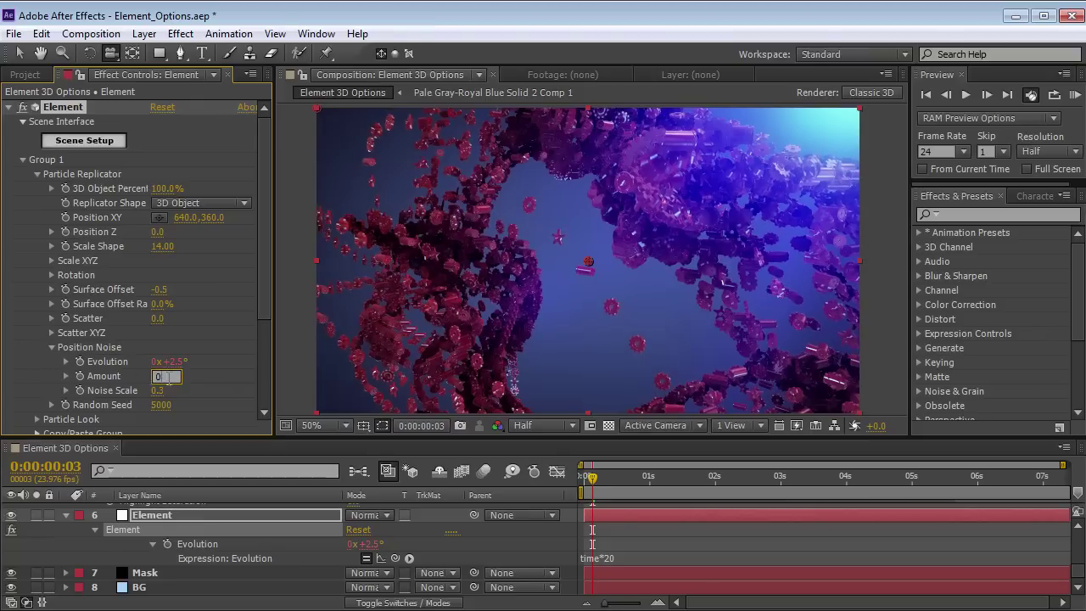
text(0)
key(Return)
drag(495, 285, 648, 286)
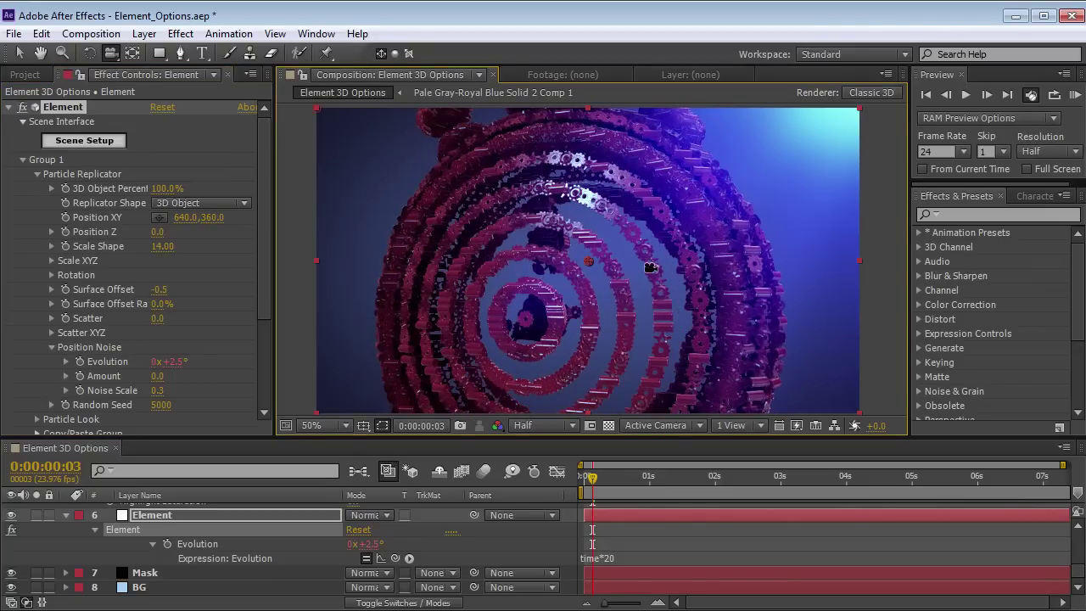
Inspect the replicated cylinders up close and compare gear_06, machine_part_05 and gear_01 in the scene setup preview.
drag(664, 289, 586, 351)
drag(634, 322, 641, 244)
drag(537, 311, 565, 371)
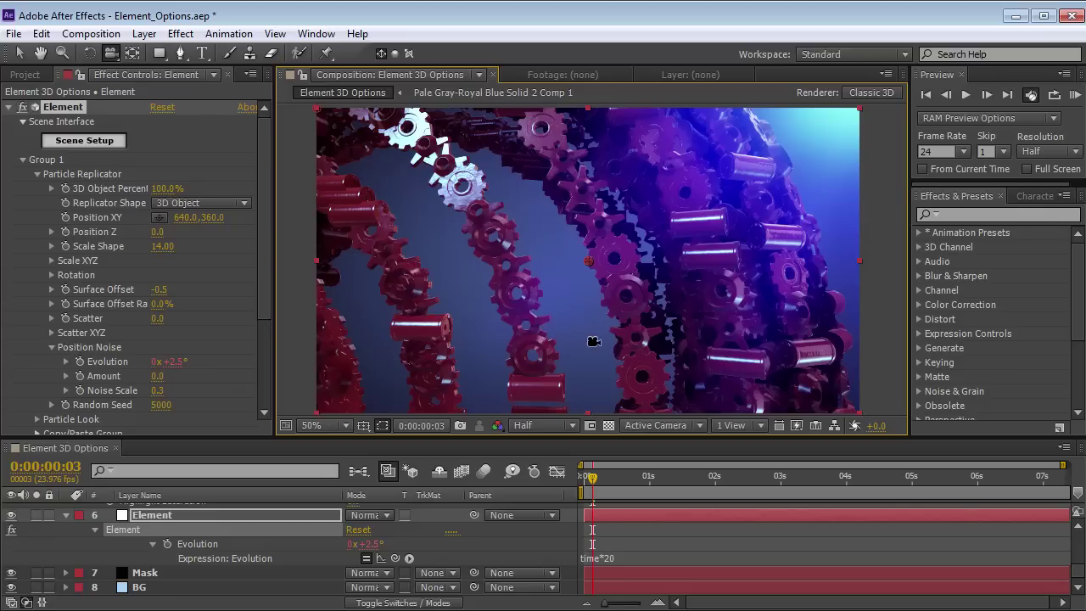
drag(553, 332, 532, 291)
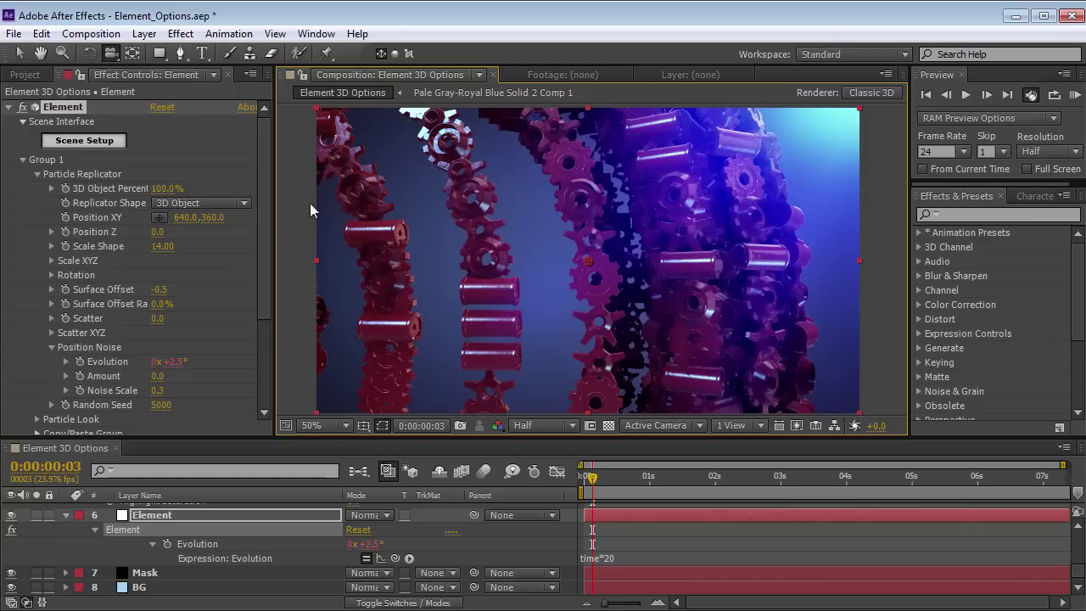
click(96, 142)
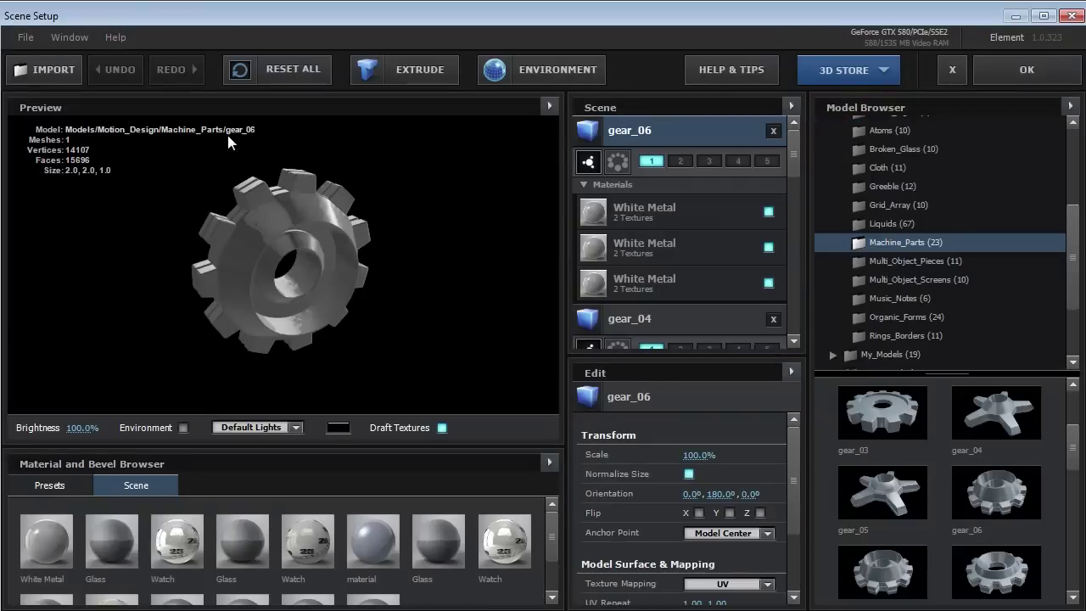
drag(336, 273, 277, 289)
scroll(794, 150, down, 4)
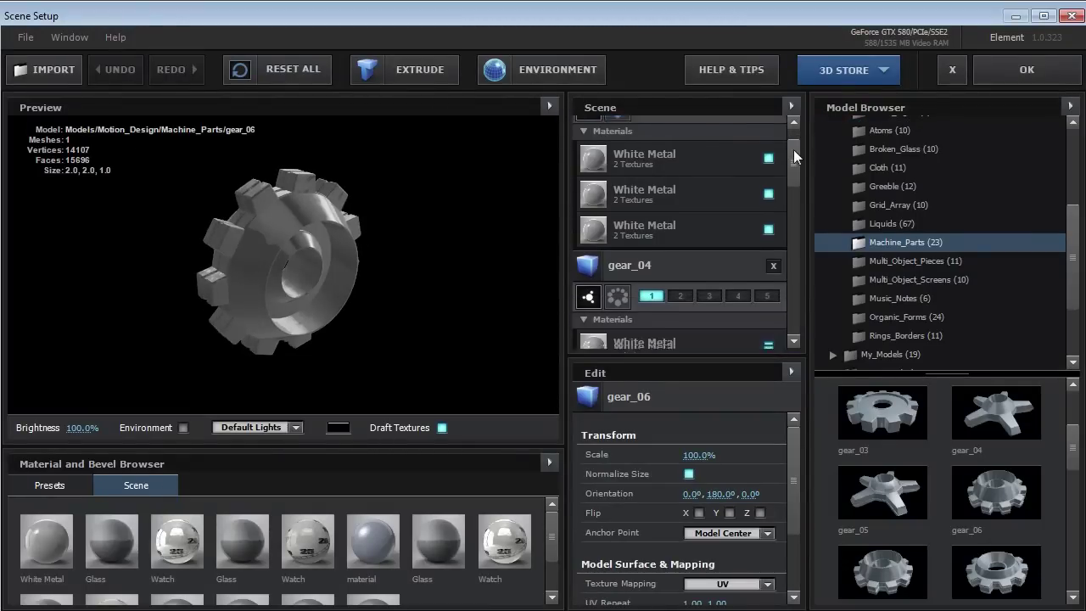
click(635, 228)
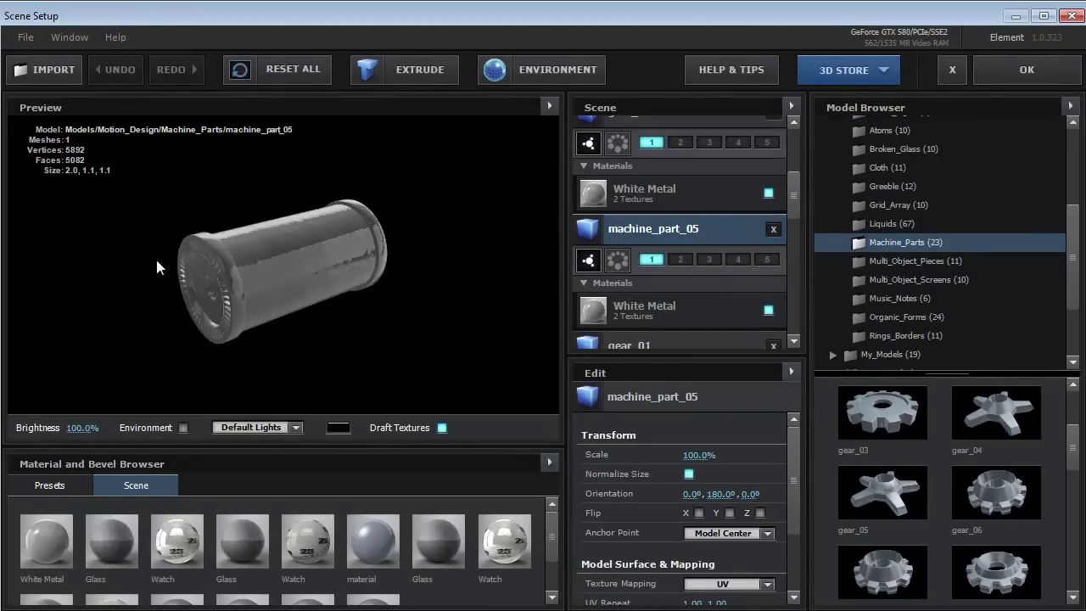
click(655, 339)
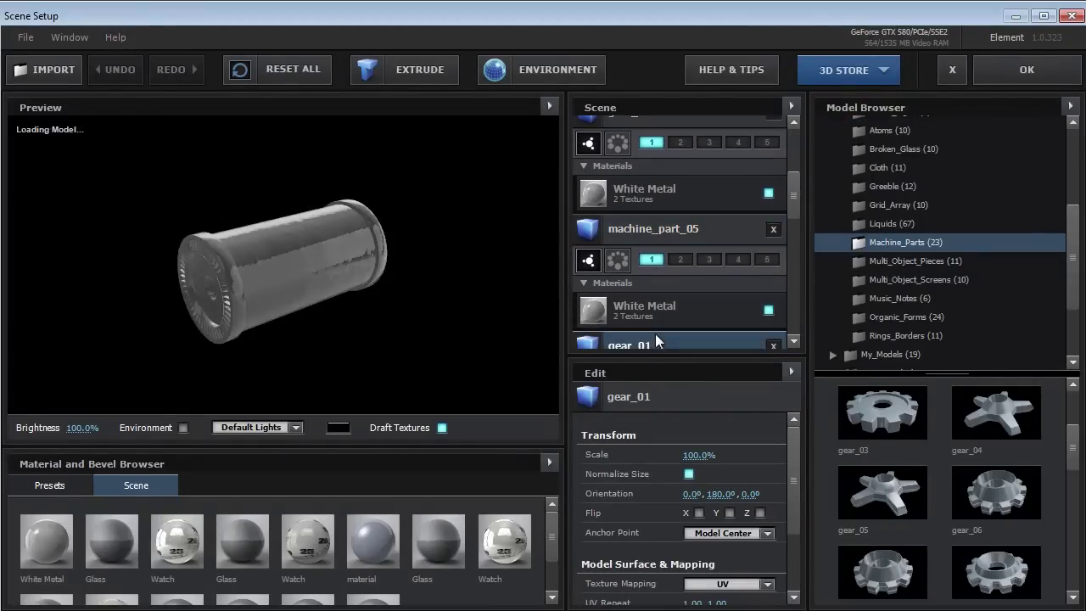
drag(303, 264, 268, 244)
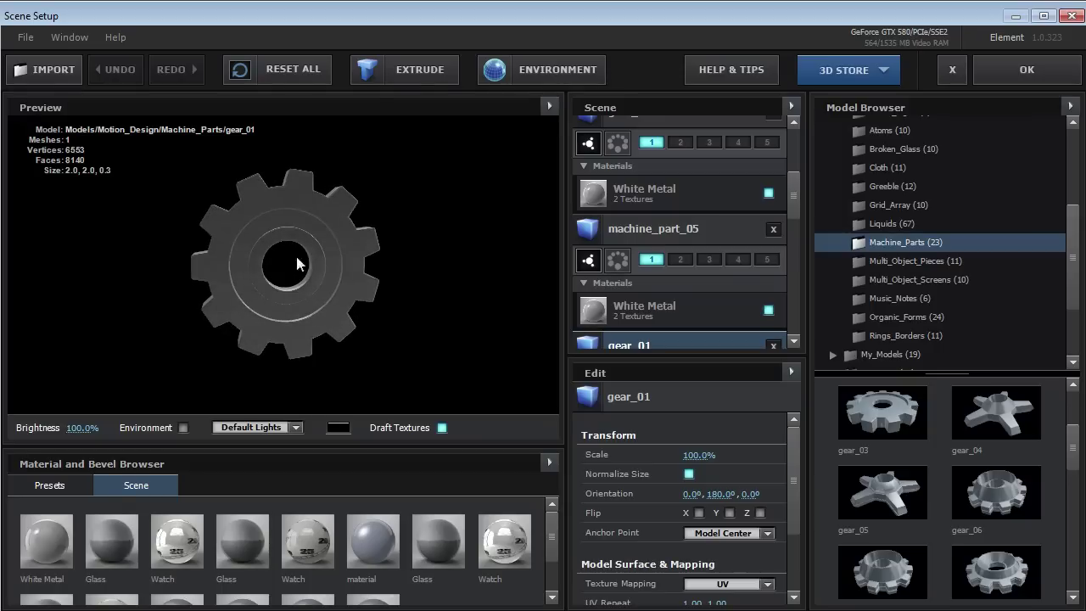
Set the Y orientation of machine_part_05 to 90° and check the turned cylinder in the preview.
click(692, 228)
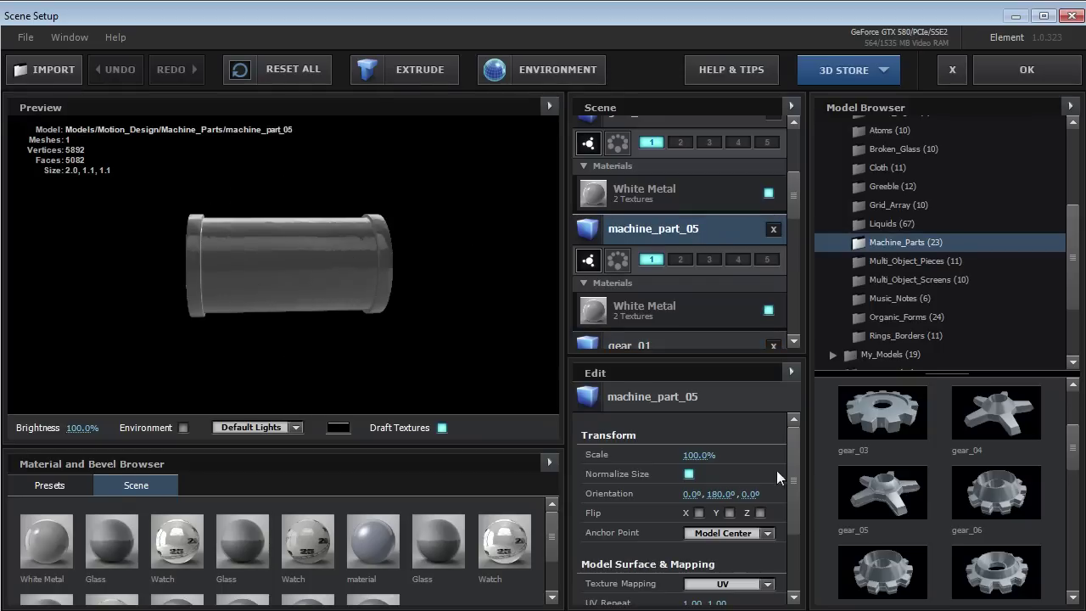
click(718, 496)
key(Return)
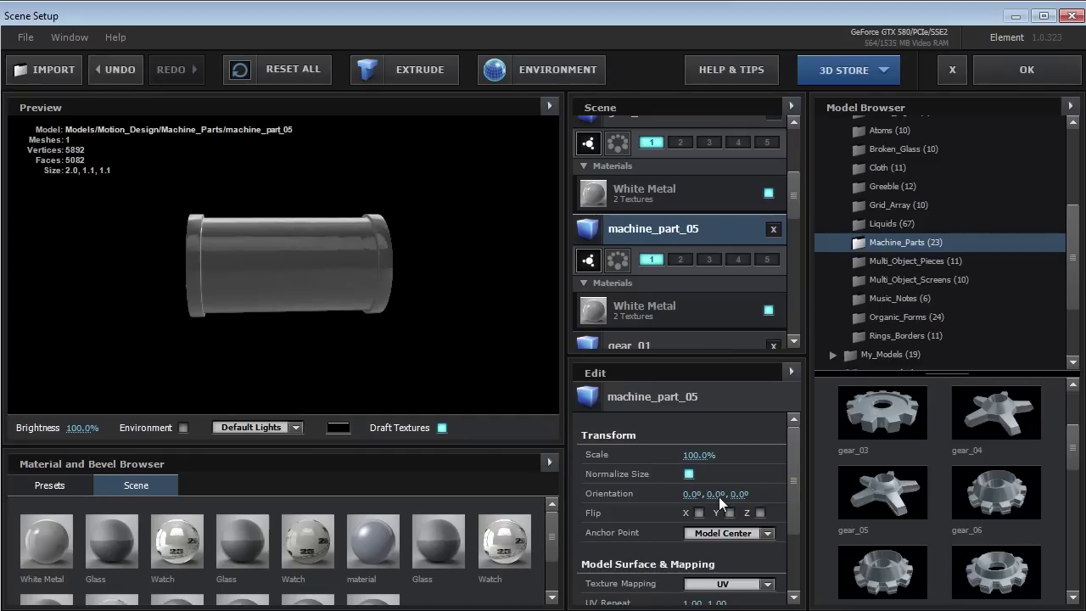
drag(718, 496, 721, 502)
click(721, 507)
text(90)
key(Return)
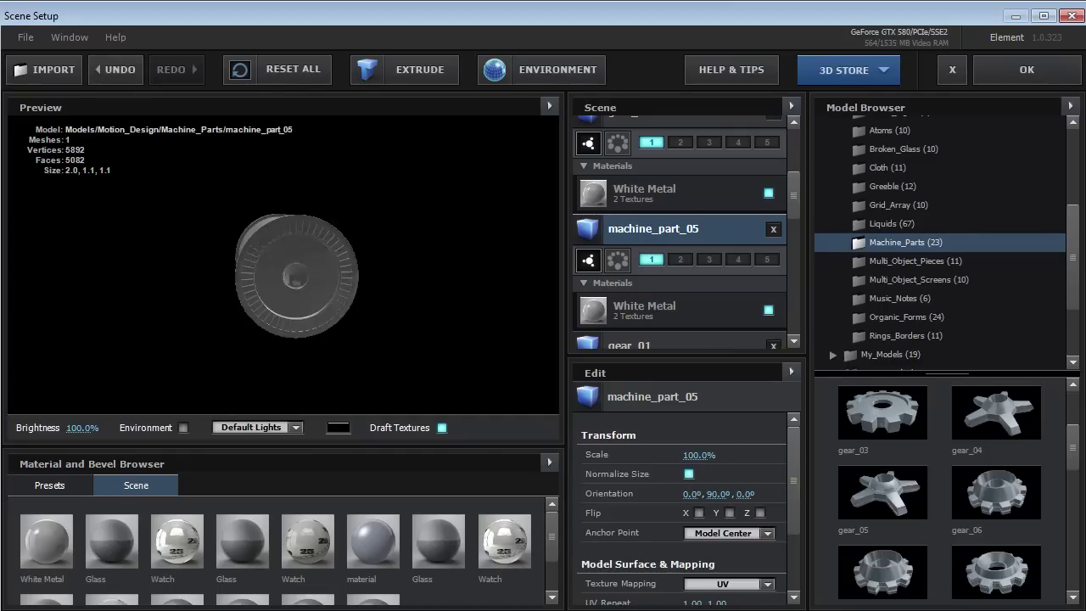
drag(374, 312, 323, 281)
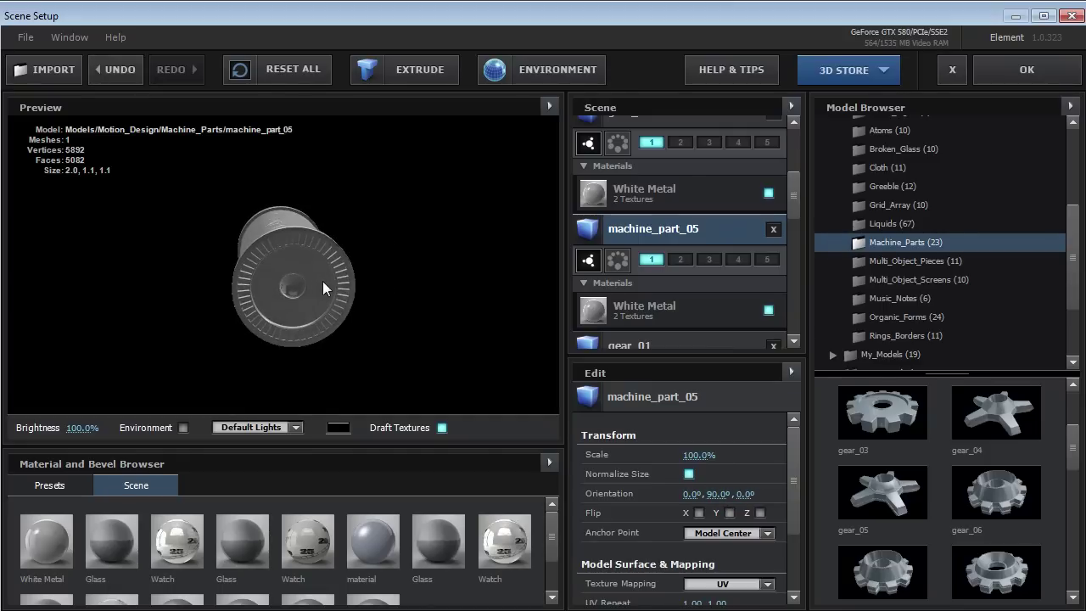
Compare machine_part_05 with gear_01, undo the extra trial orientation change and accept the scene.
click(656, 341)
click(657, 228)
drag(718, 499, 750, 497)
key(ctrl+z)
mouse_move(308, 263)
mouse_down()
mouse_move(307, 285)
mouse_move(299, 266)
mouse_up()
click(1026, 71)
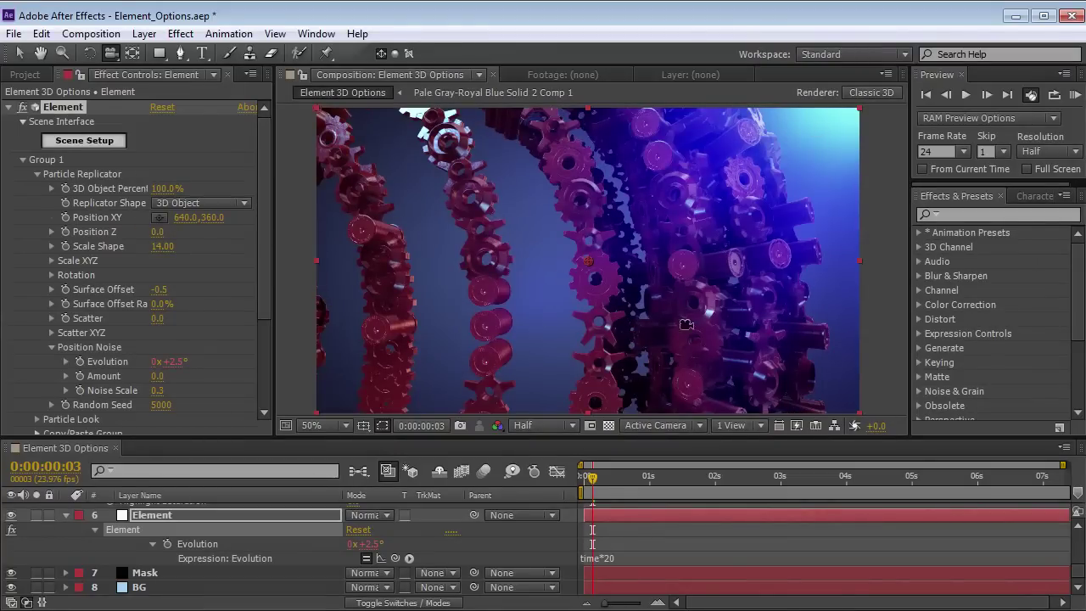
drag(625, 232, 521, 276)
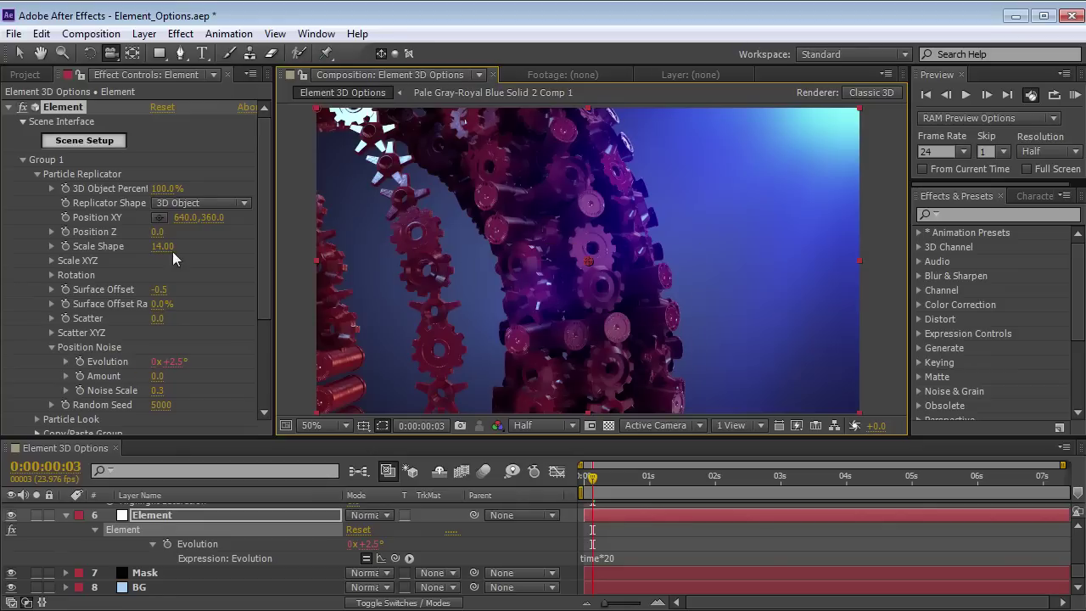
Replicate Group 1's parts on a Sphere with a Particle Count of 500 and a Scale Shape of 5.00.
click(218, 207)
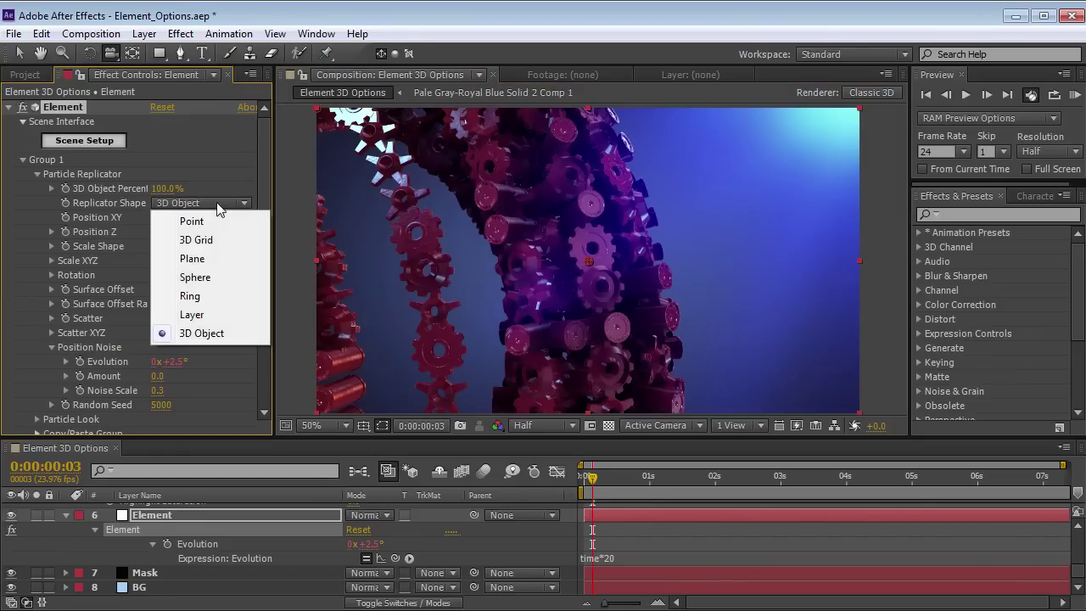
click(197, 278)
click(162, 189)
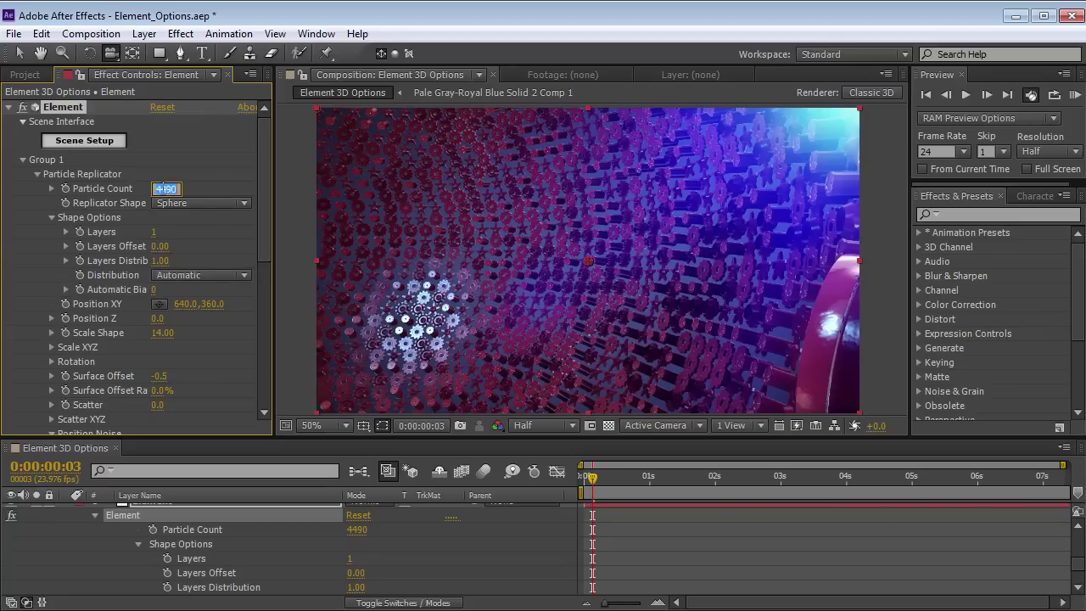
text(500)
key(Return)
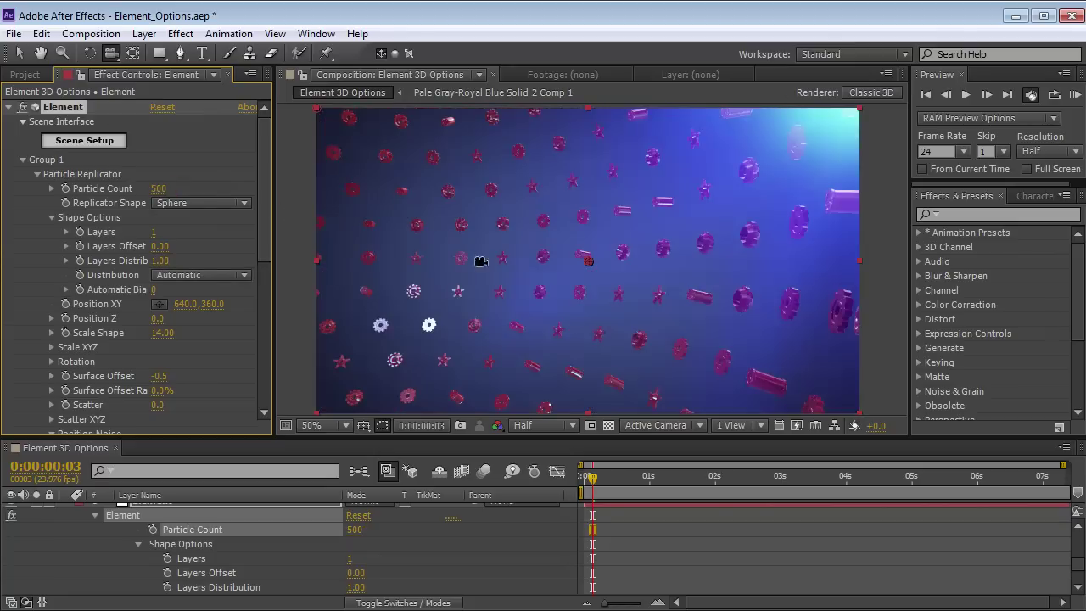
mouse_move(157, 333)
mouse_down()
mouse_move(174, 333)
mouse_move(153, 333)
mouse_up()
drag(459, 190, 541, 303)
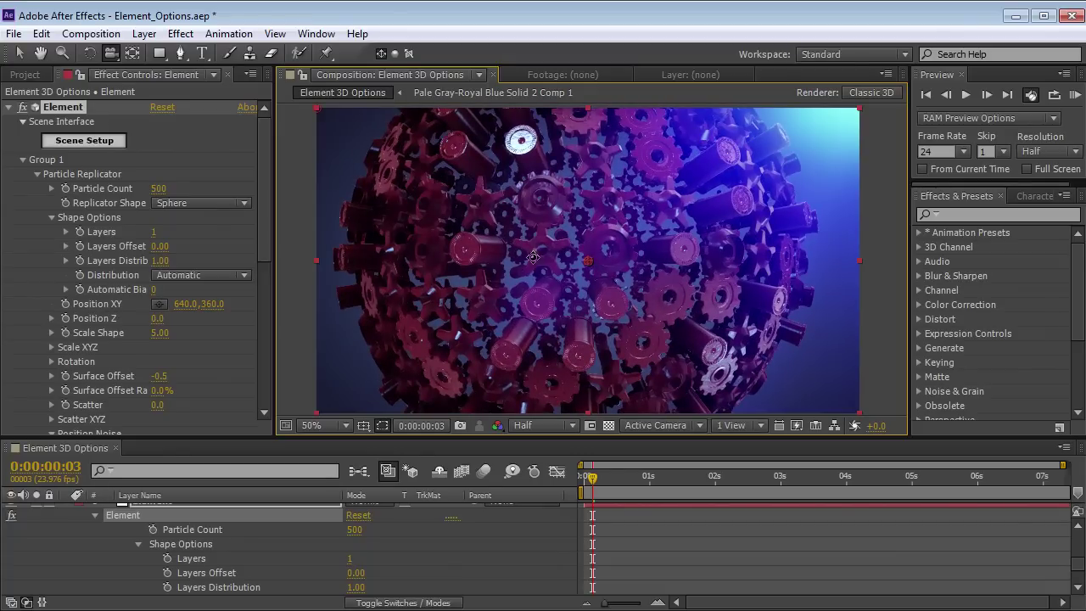
drag(536, 253, 532, 238)
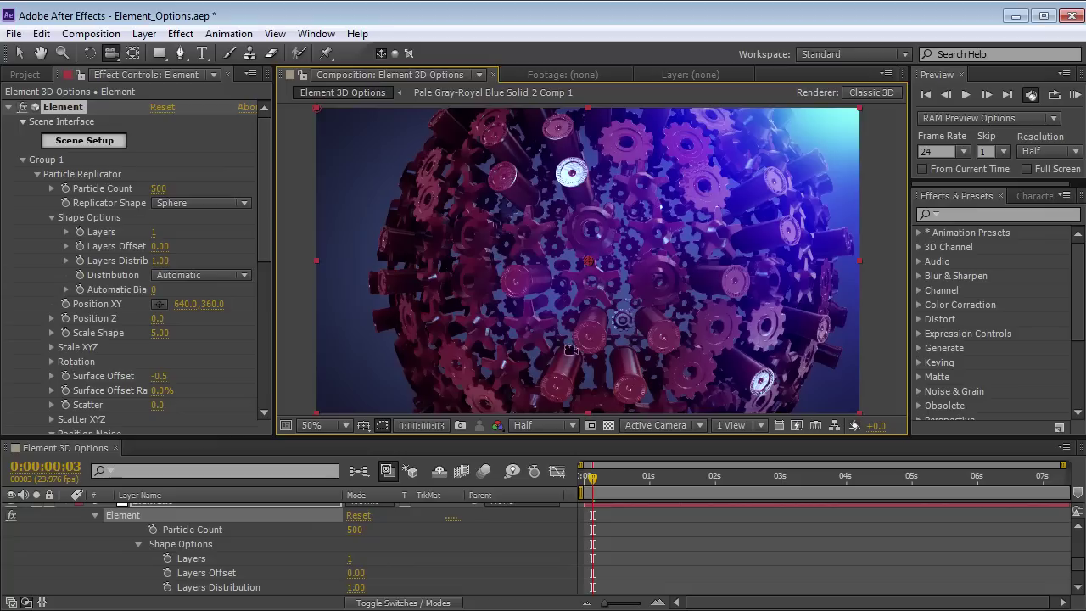
Try Face Camera as Group 1's Particle Look orientation, set it to Fixed instead and orbit around the sphere.
click(131, 174)
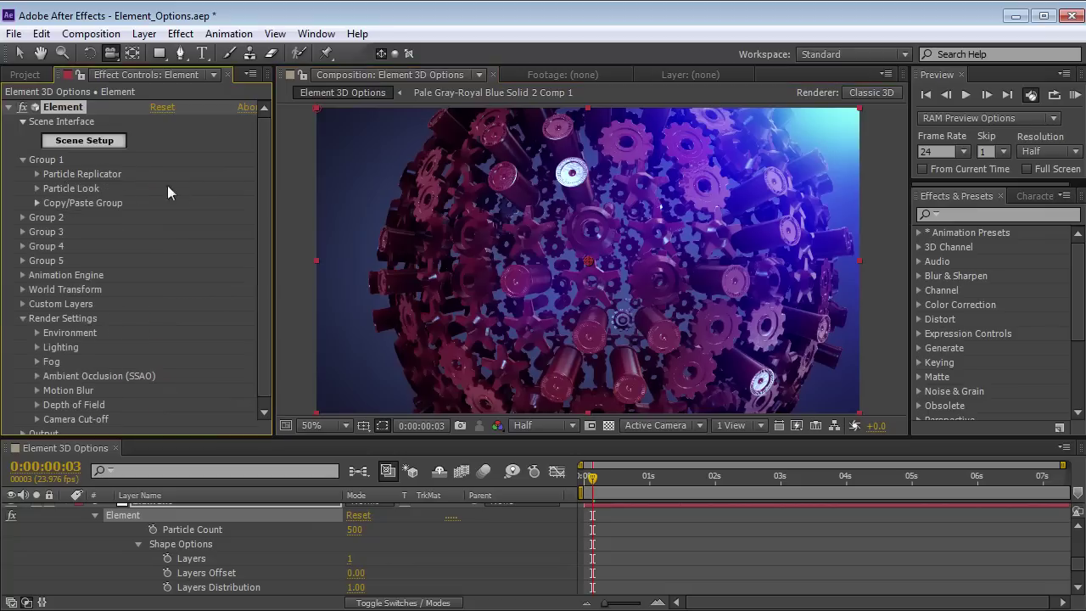
click(37, 189)
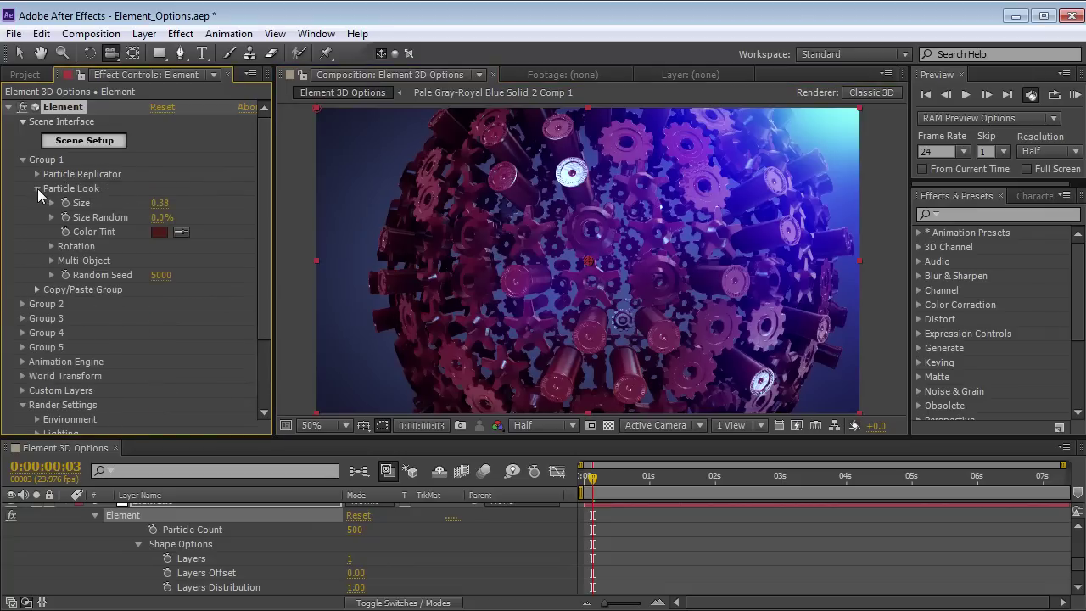
click(52, 246)
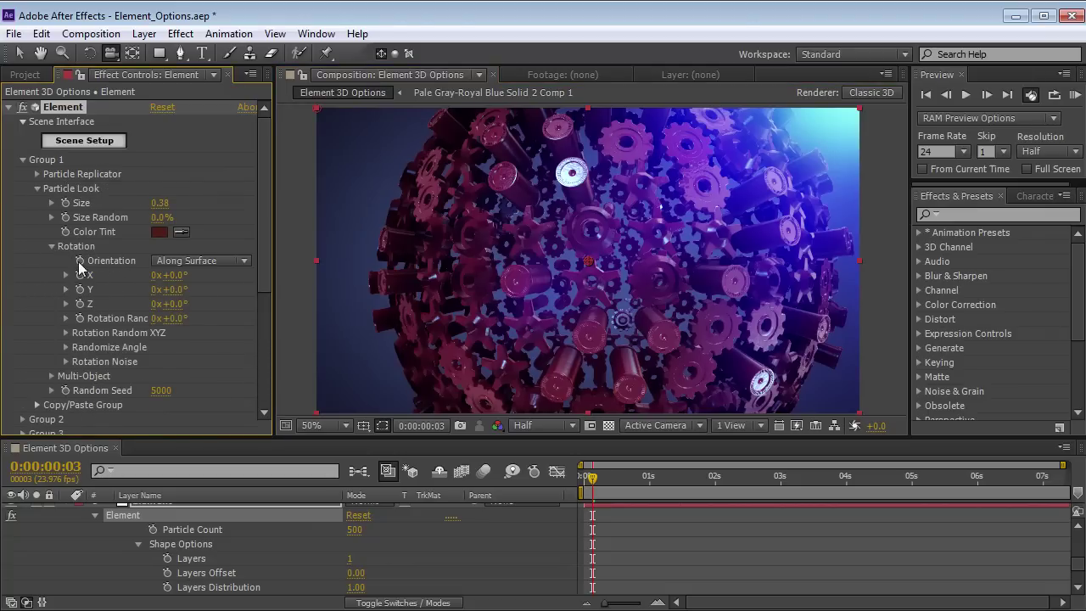
click(208, 264)
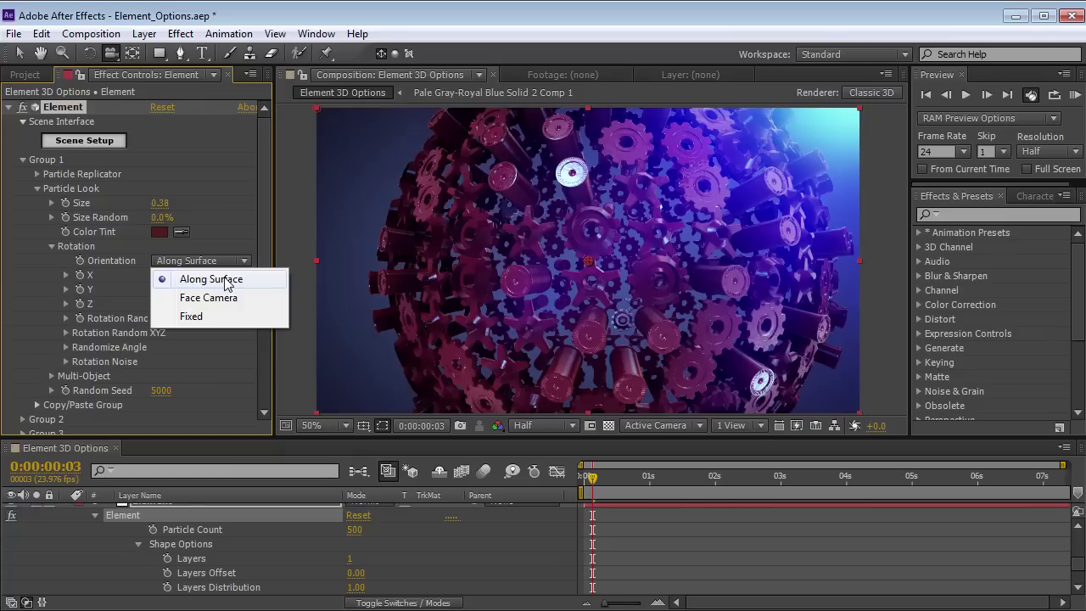
click(232, 305)
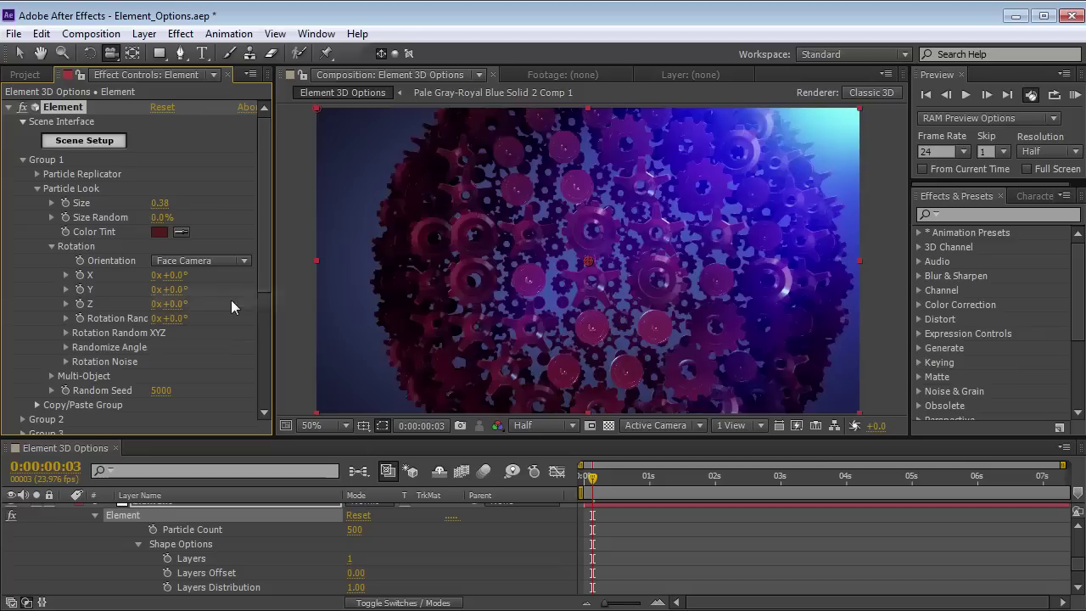
click(230, 261)
click(196, 313)
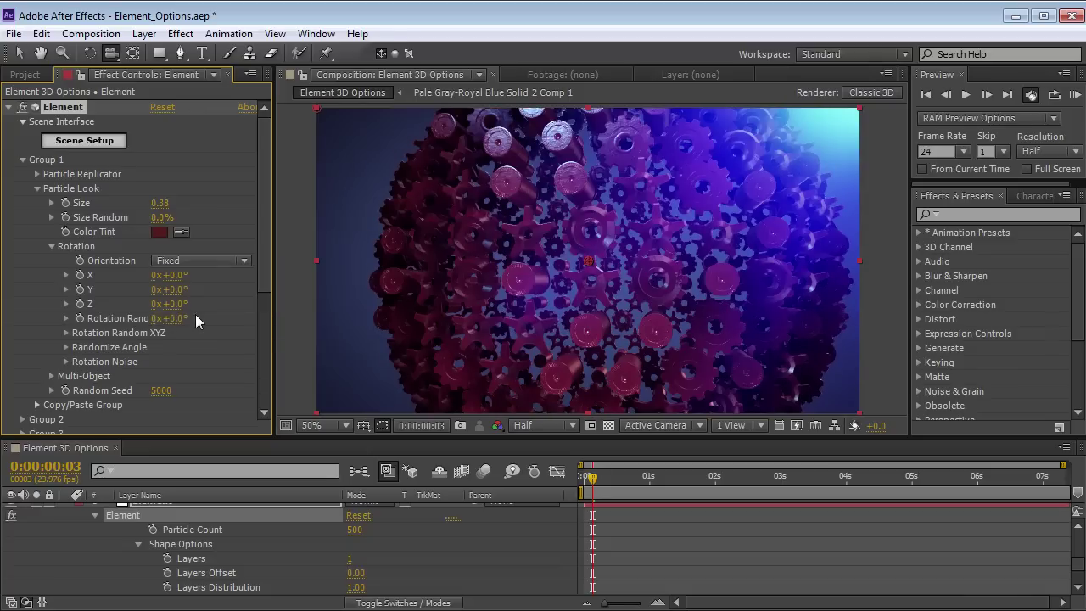
drag(710, 242, 606, 227)
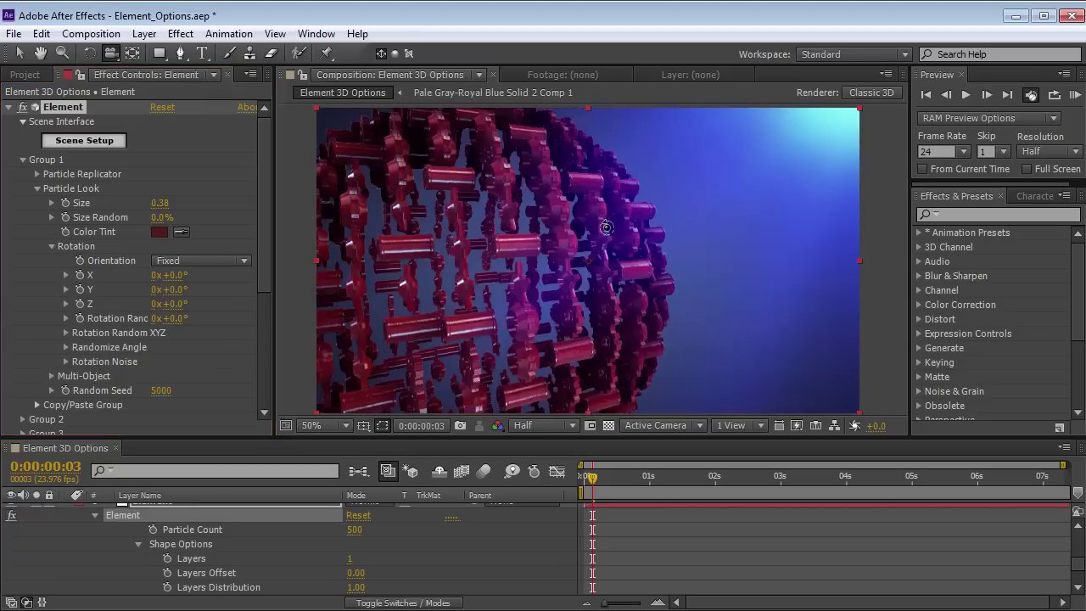
drag(464, 269, 548, 278)
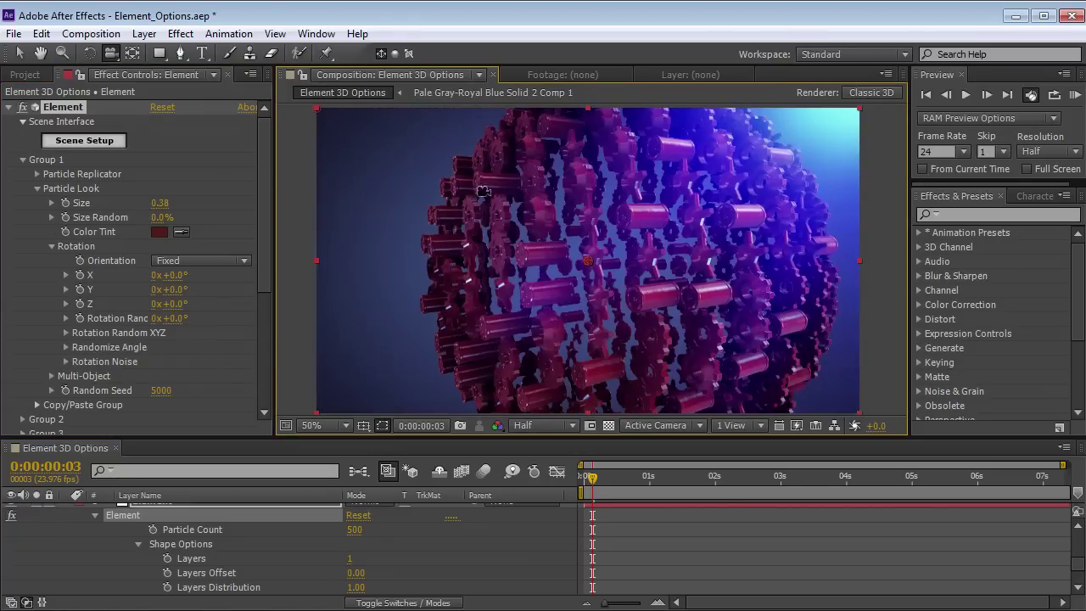
Try a 30° Y rotation on the individual particles in Particle Look and a 28° Y rotation on the whole replicated sphere.
mouse_move(178, 291)
mouse_down()
mouse_move(217, 274)
mouse_move(182, 283)
mouse_up()
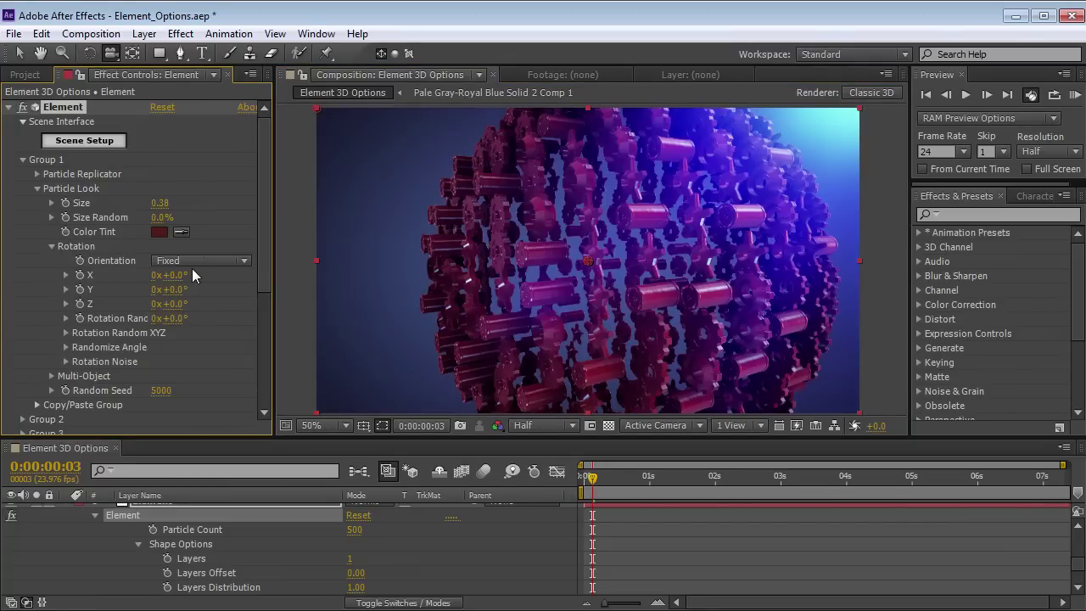
drag(173, 290, 207, 291)
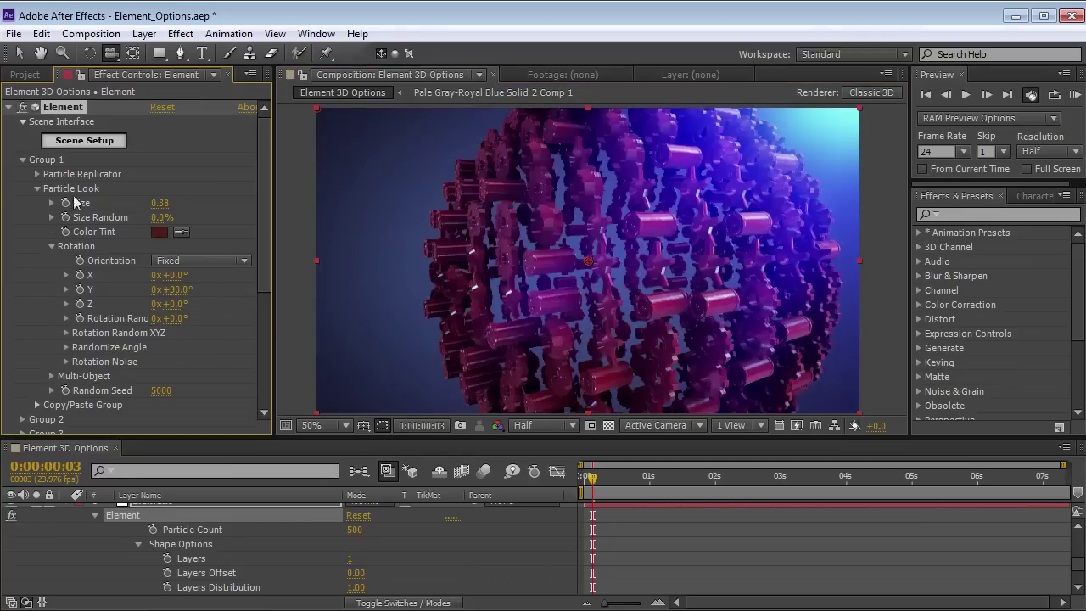
click(37, 174)
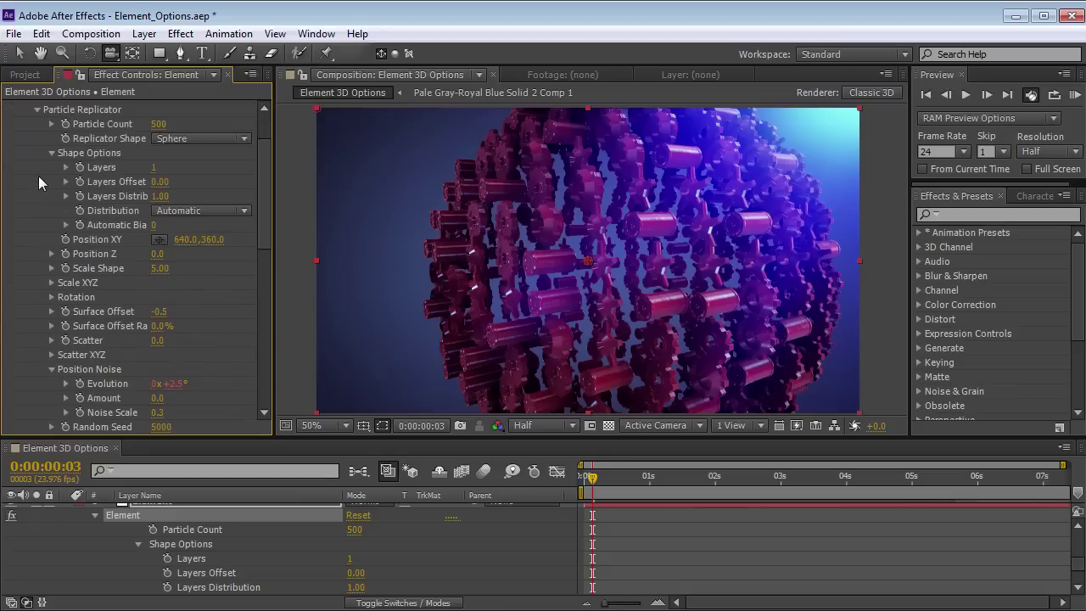
click(51, 296)
drag(174, 325, 188, 312)
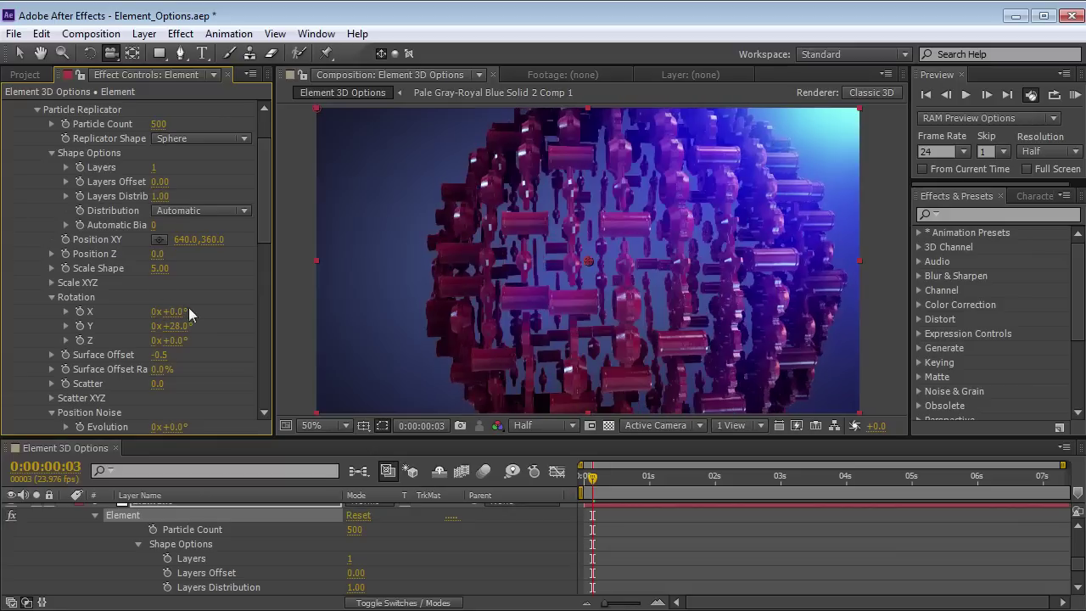
click(36, 110)
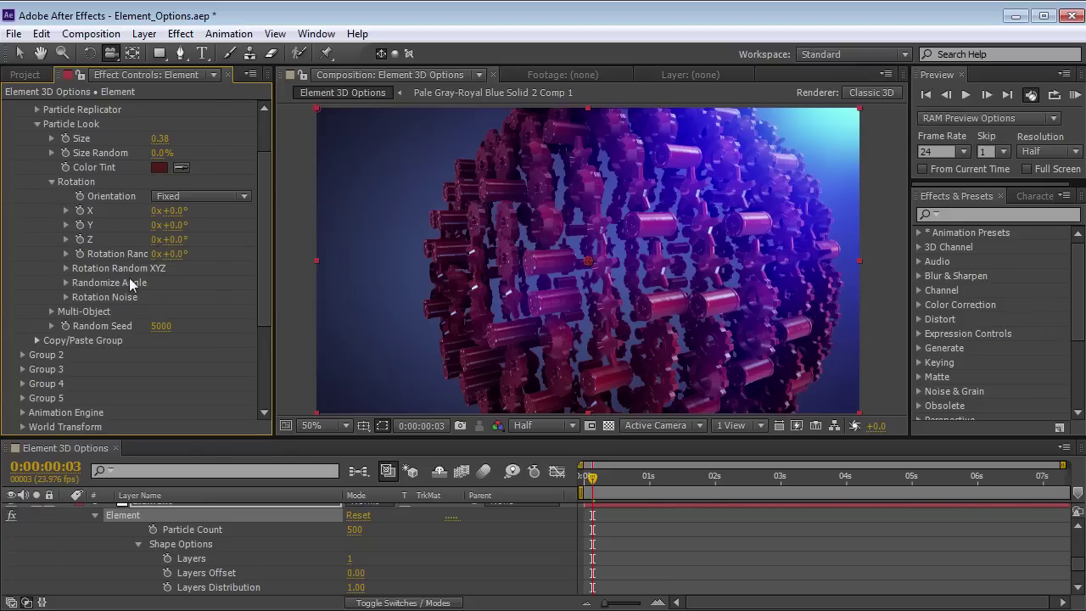
Set the X value of Rotation Random XYZ to 89° in Group 1's Particle Look.
click(65, 269)
drag(176, 303, 180, 295)
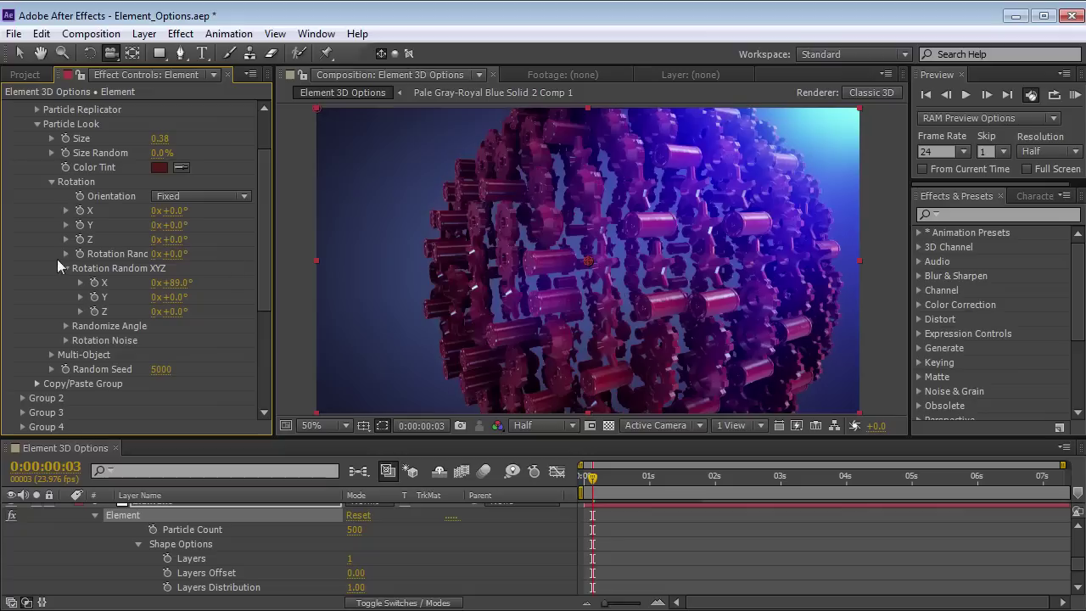
click(65, 268)
View the sphere's parts up close and set Particle Look's Randomize Angle Y to 90°.
click(66, 283)
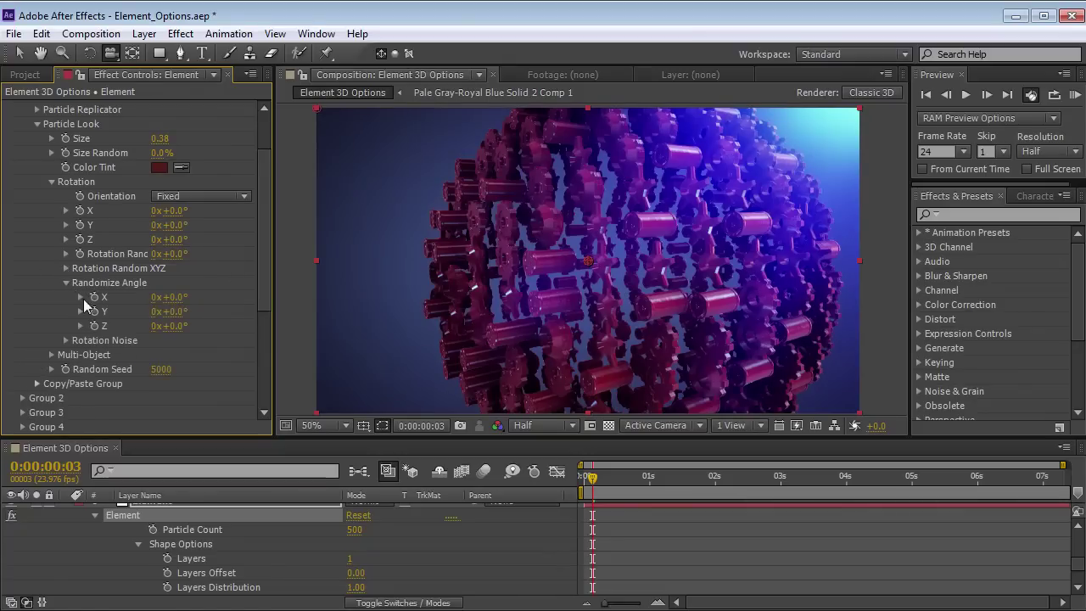
drag(575, 276, 137, 331)
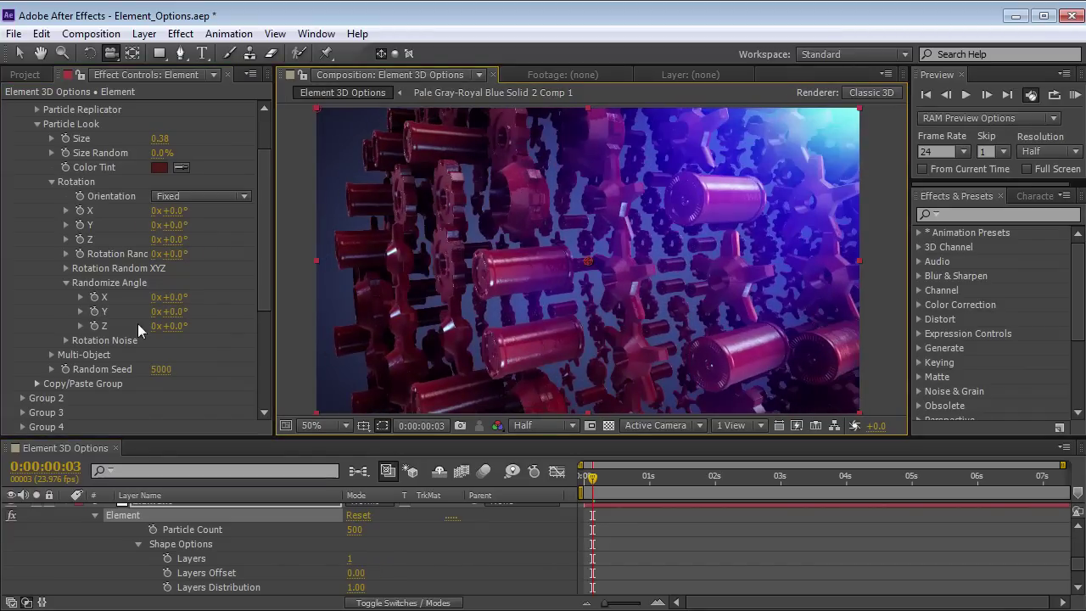
click(185, 312)
text(90)
key(Return)
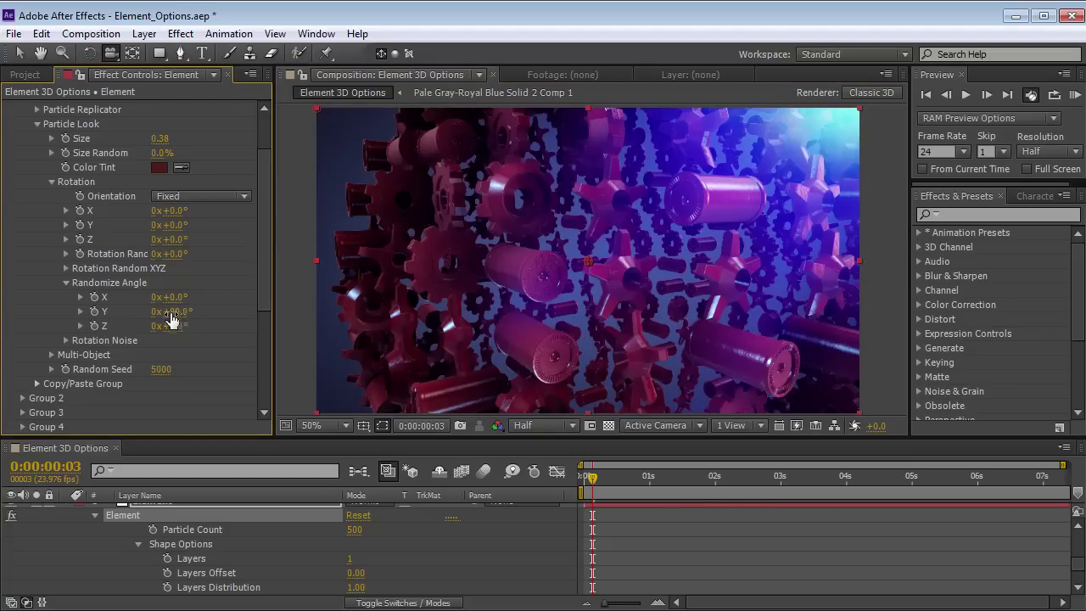
Orbit around the sphere to examine its parts with the randomized Y angle.
drag(607, 237, 573, 294)
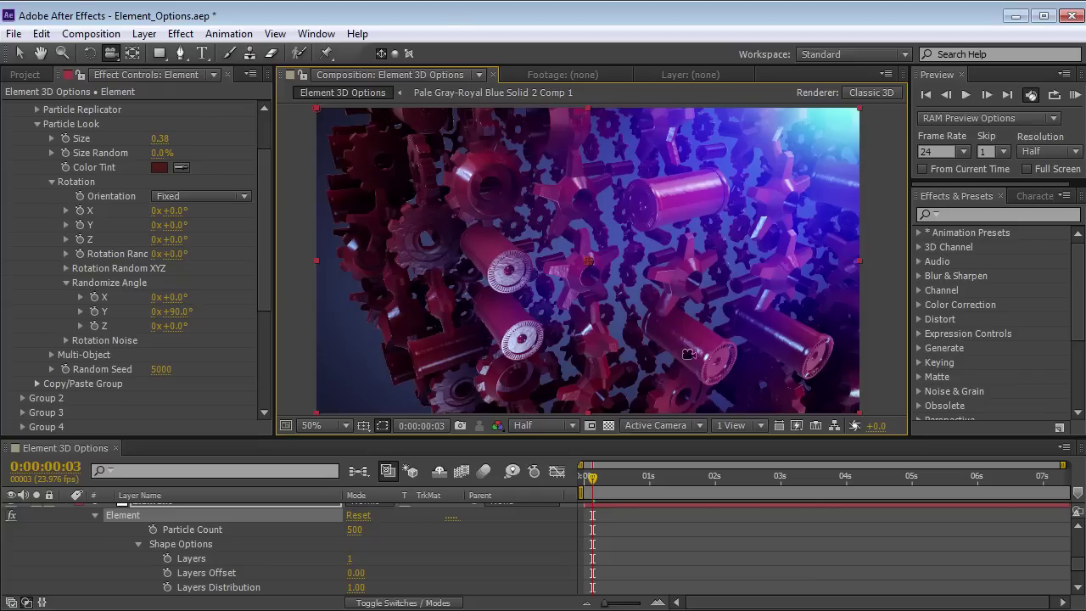
drag(660, 270, 666, 204)
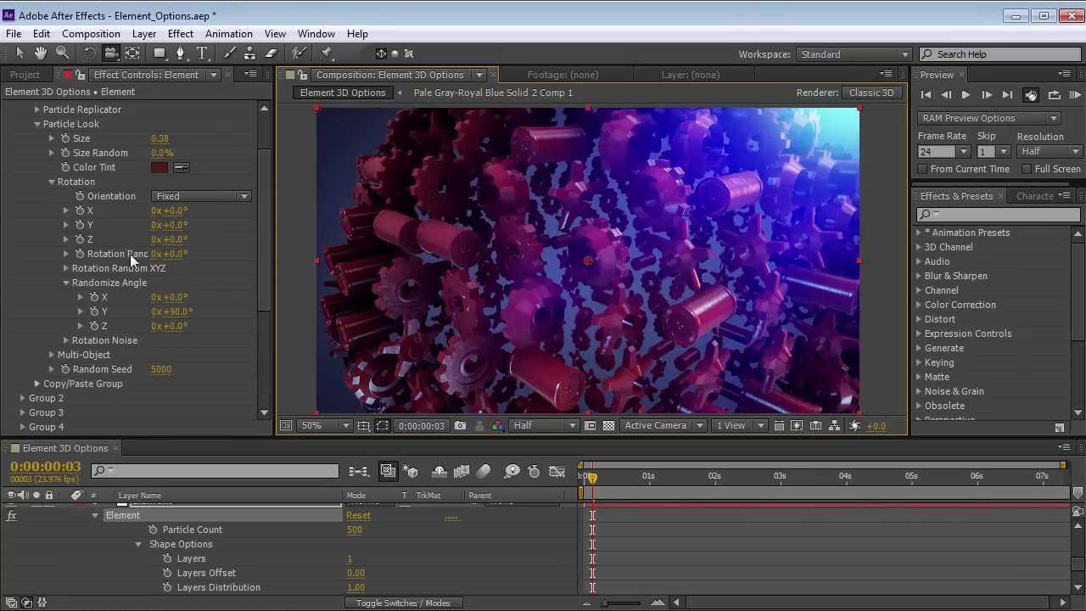
mouse_move(174, 254)
mouse_down()
mouse_move(285, 248)
mouse_move(172, 271)
mouse_up()
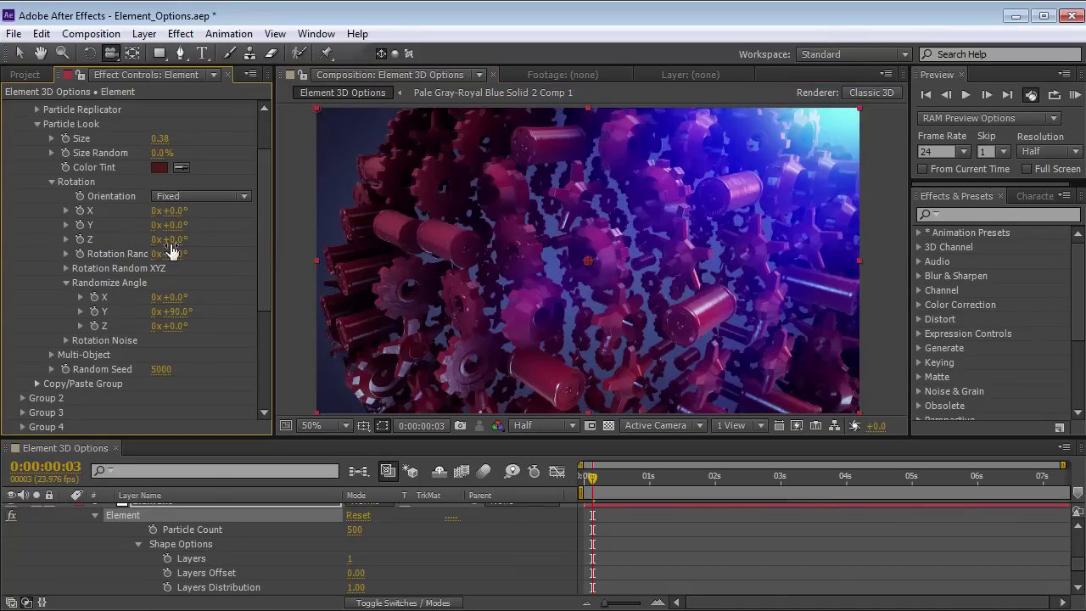
Reset Randomize Angle Y in Group 1's Particle Look and set the Rotation Noise Amount to 17.5.
click(65, 283)
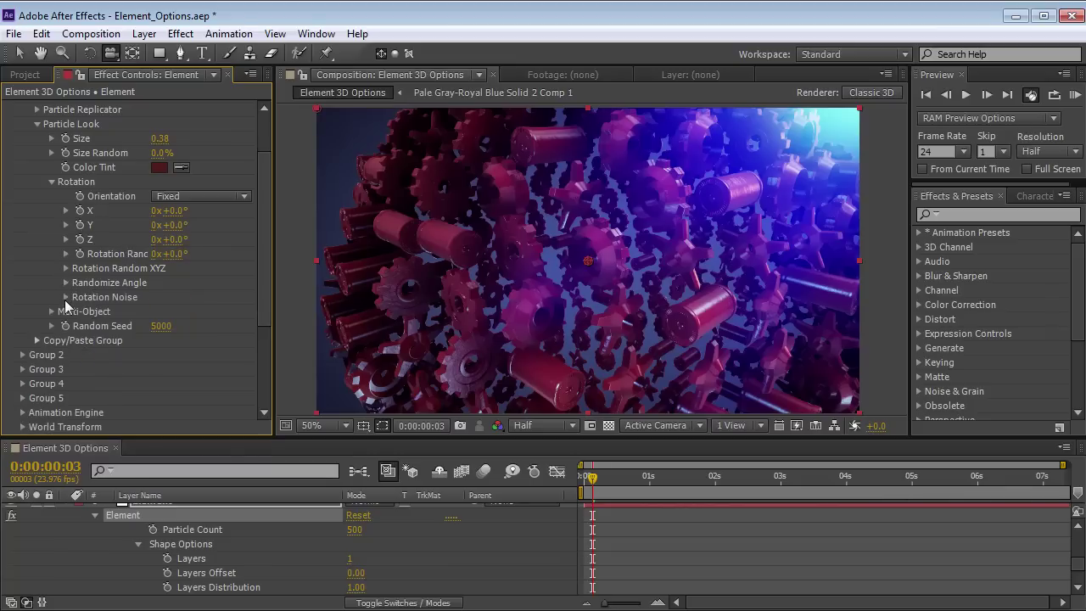
click(65, 298)
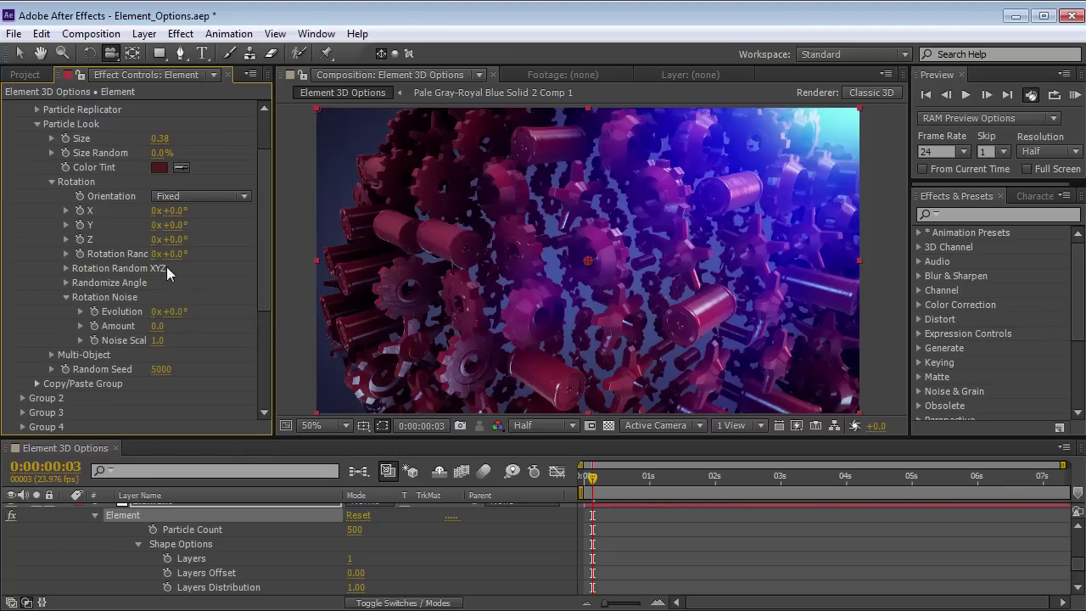
click(67, 283)
click(171, 312)
click(66, 283)
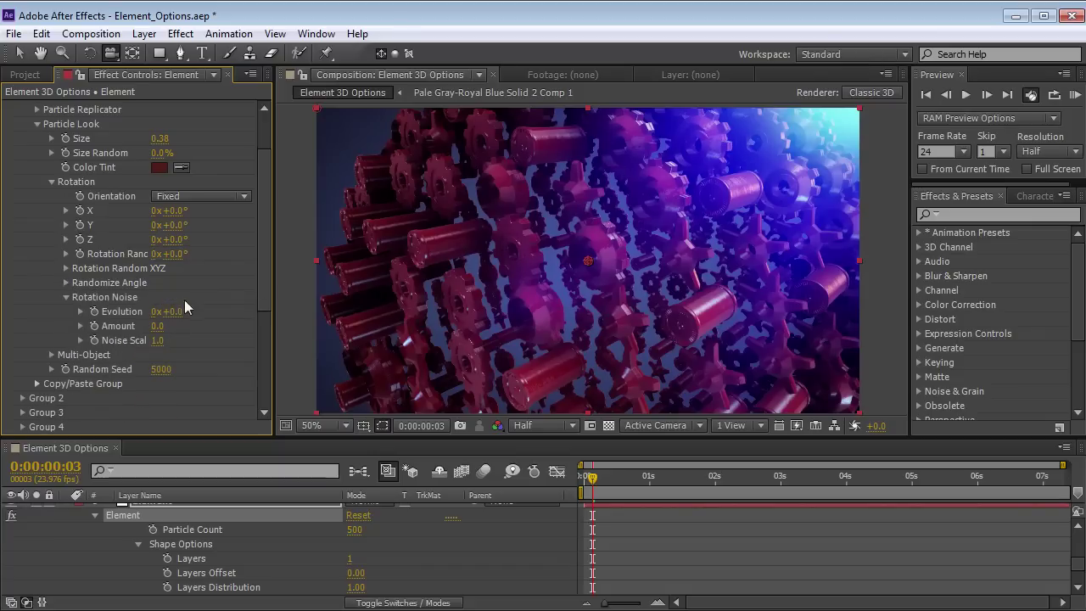
drag(156, 326, 276, 314)
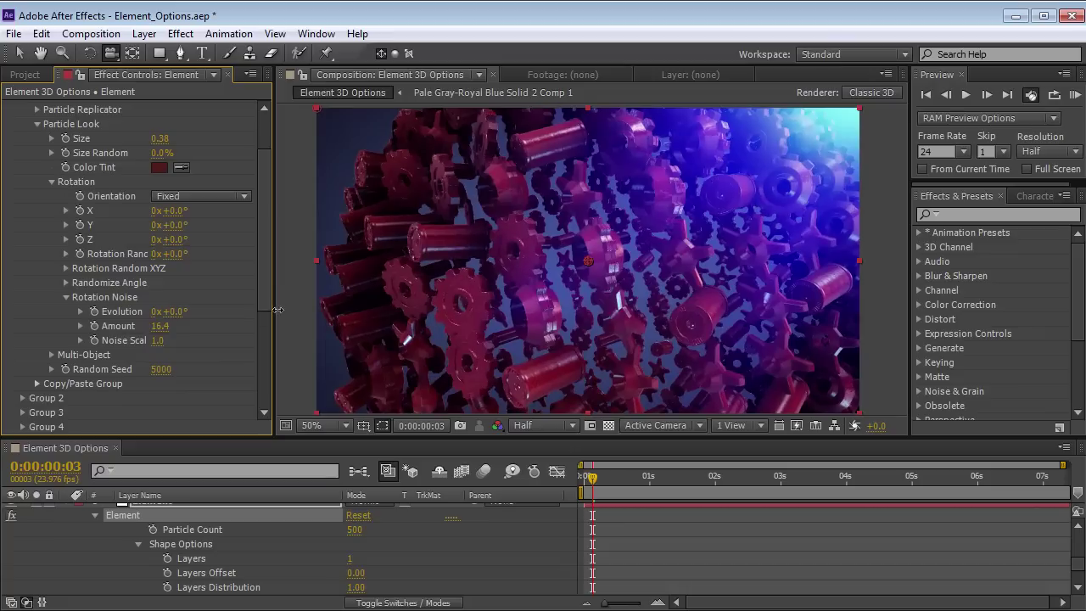
drag(174, 312, 71, 325)
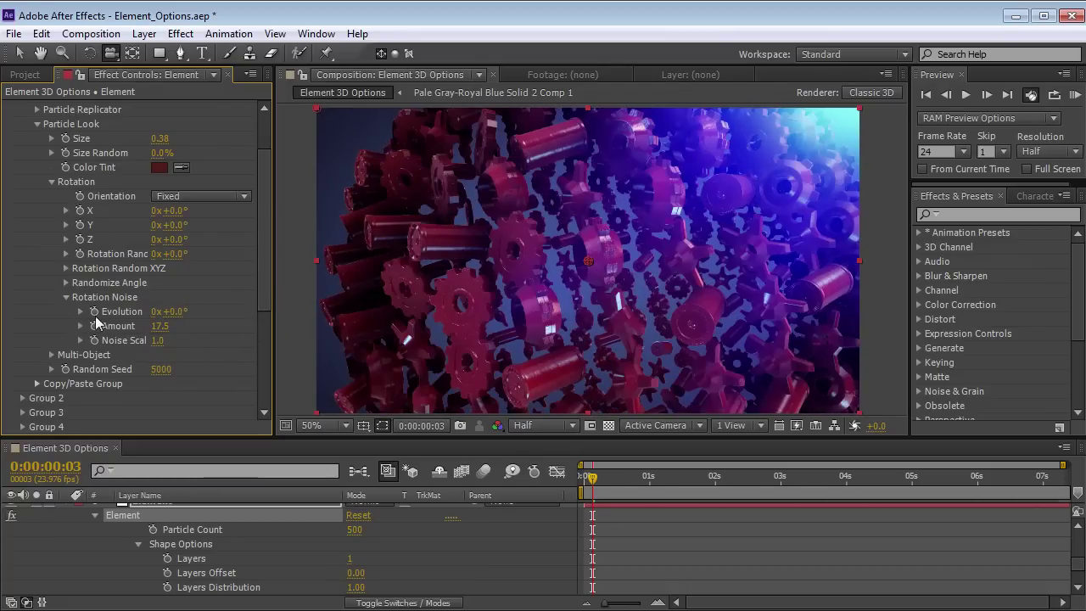
Animate the Rotation Noise Evolution with the expression time*20 and preview the particles' motion.
alt+click(95, 313)
text(time)
click(723, 532)
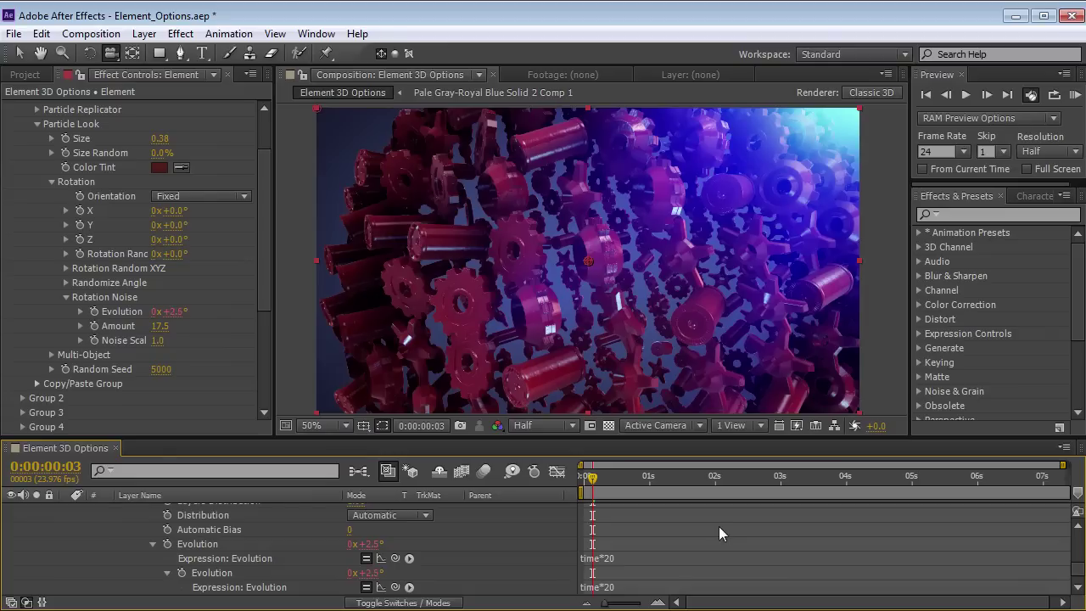
key(space)
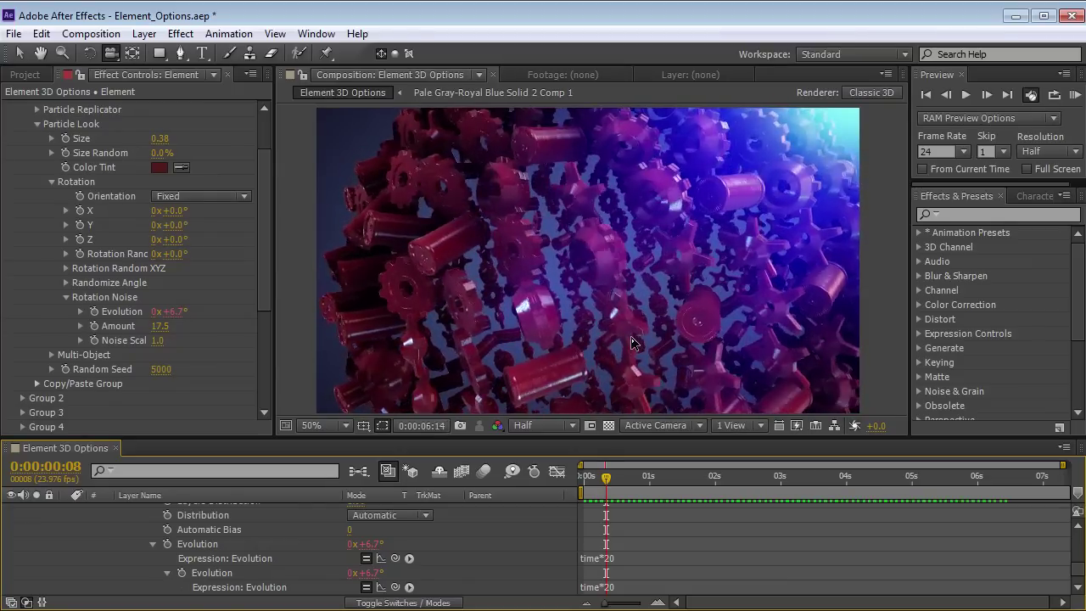
key(space)
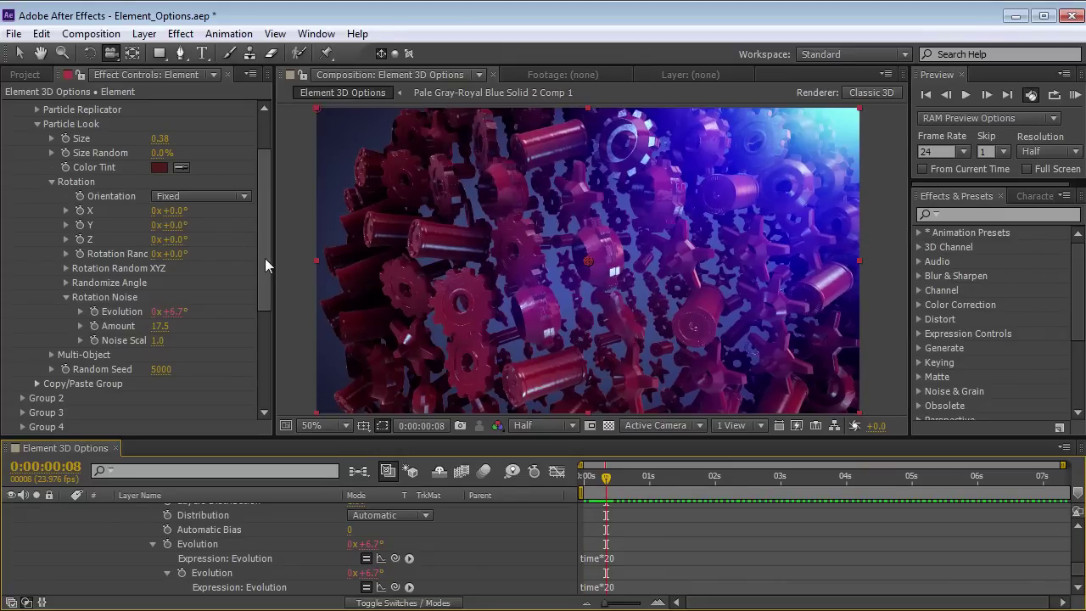
Try a Position Noise Amount of 4.8 in Group 1's Particle Replicator and preview the animation.
scroll(100, 161, up, 3)
click(38, 187)
click(37, 173)
scroll(40, 190, down, 2)
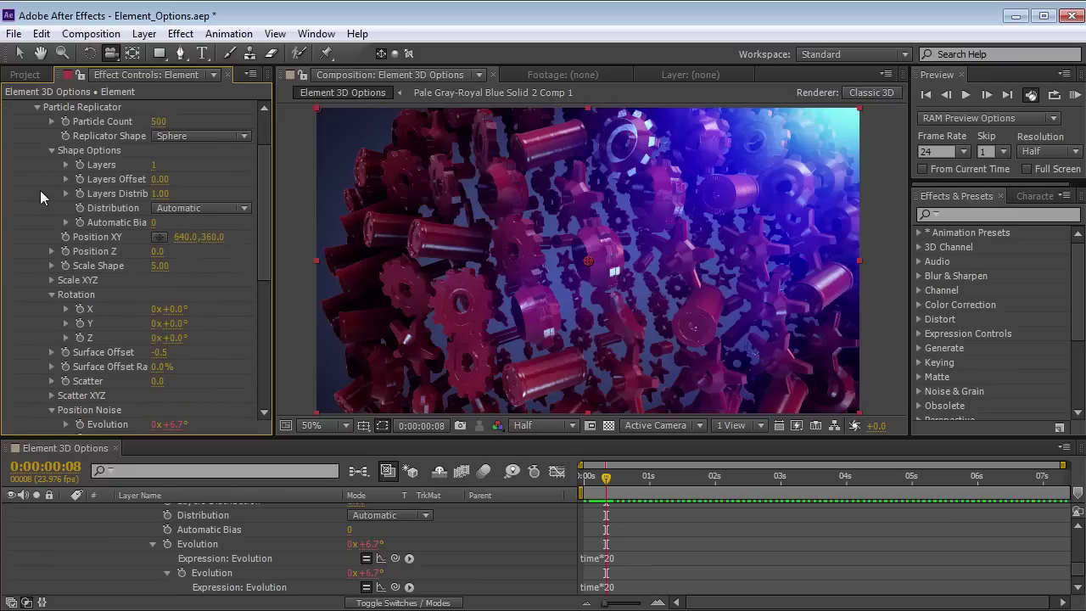
click(50, 295)
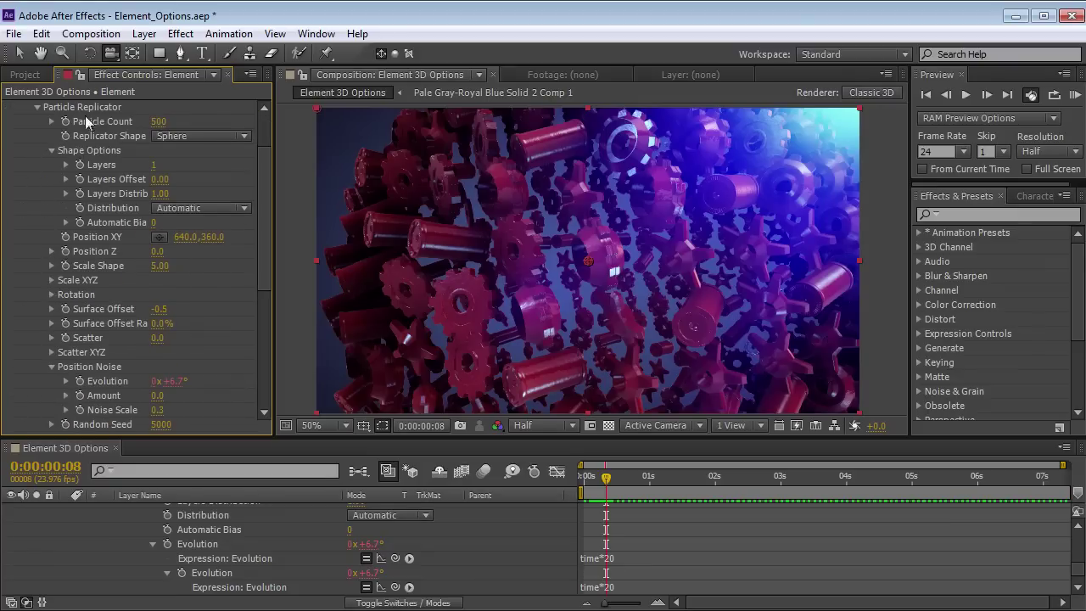
click(52, 150)
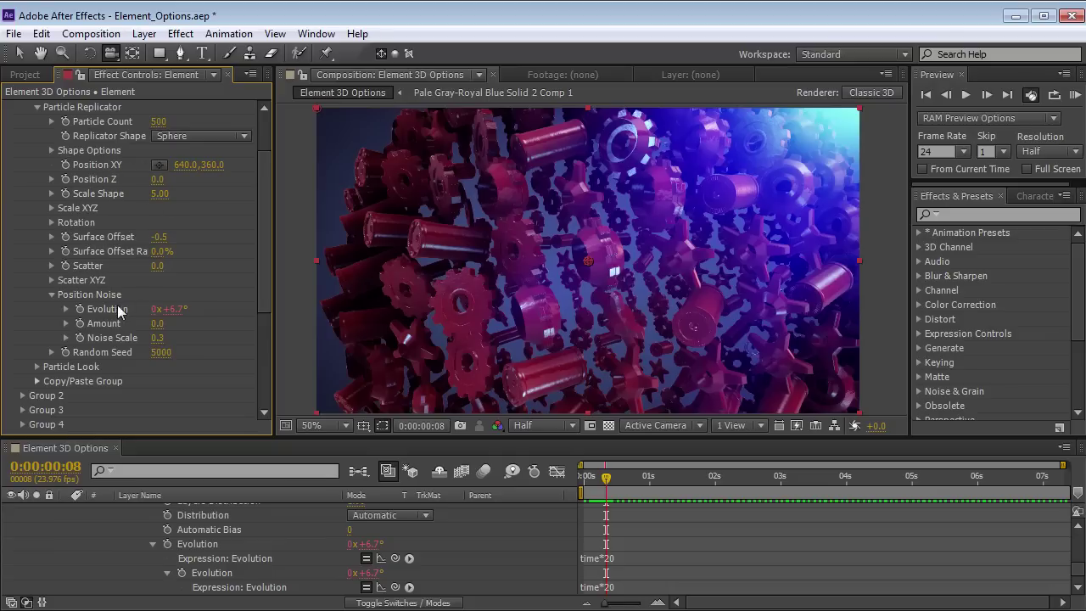
drag(158, 323, 600, 280)
key(space)
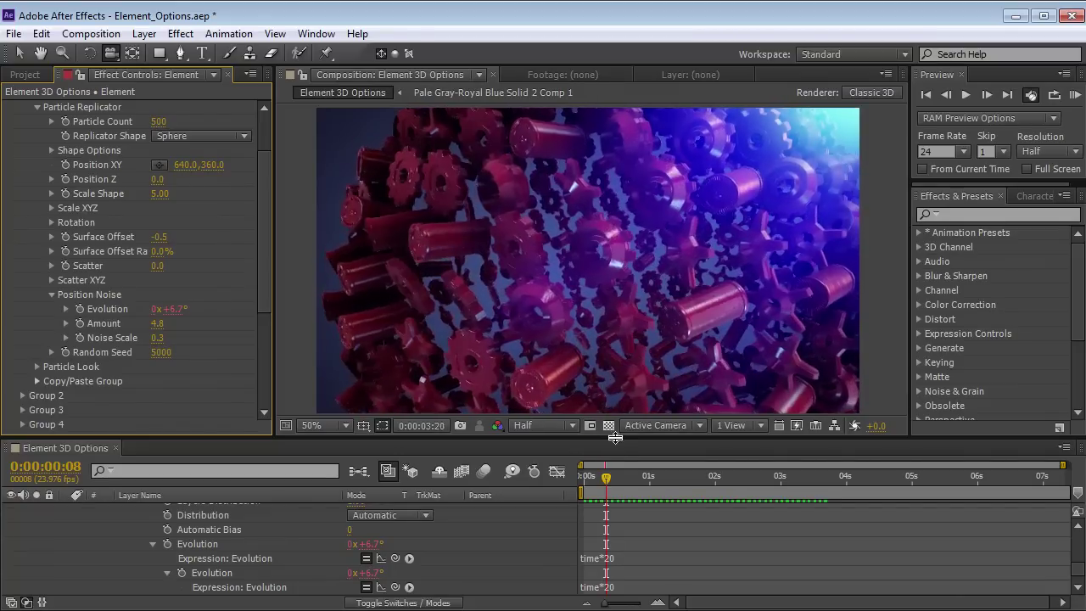
key(space)
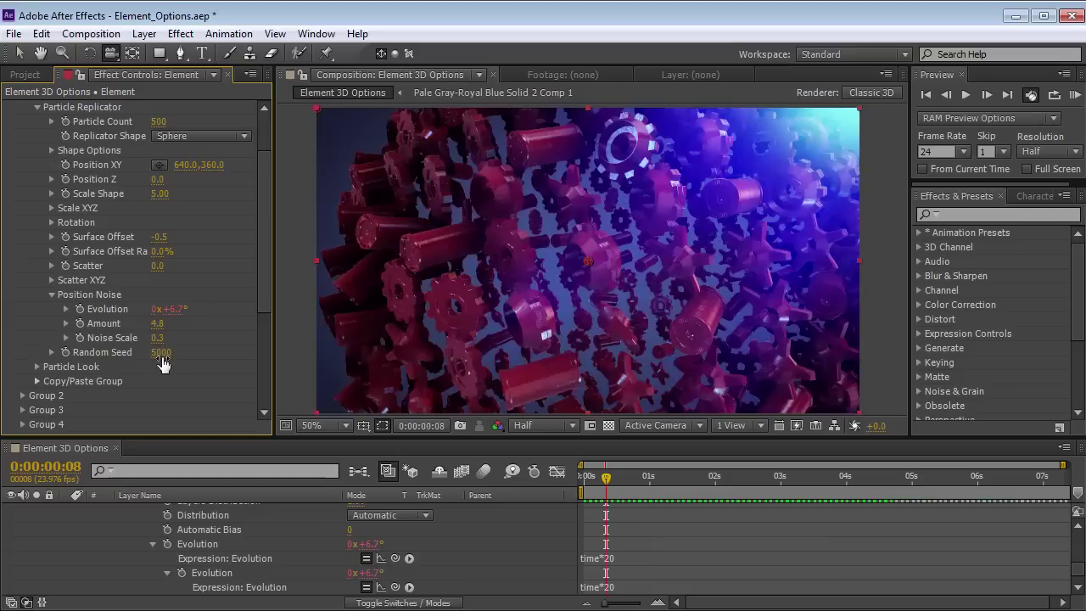
Try a Position Noise scale of 2.8 and preview the animated sphere.
drag(153, 337, 177, 335)
key(space)
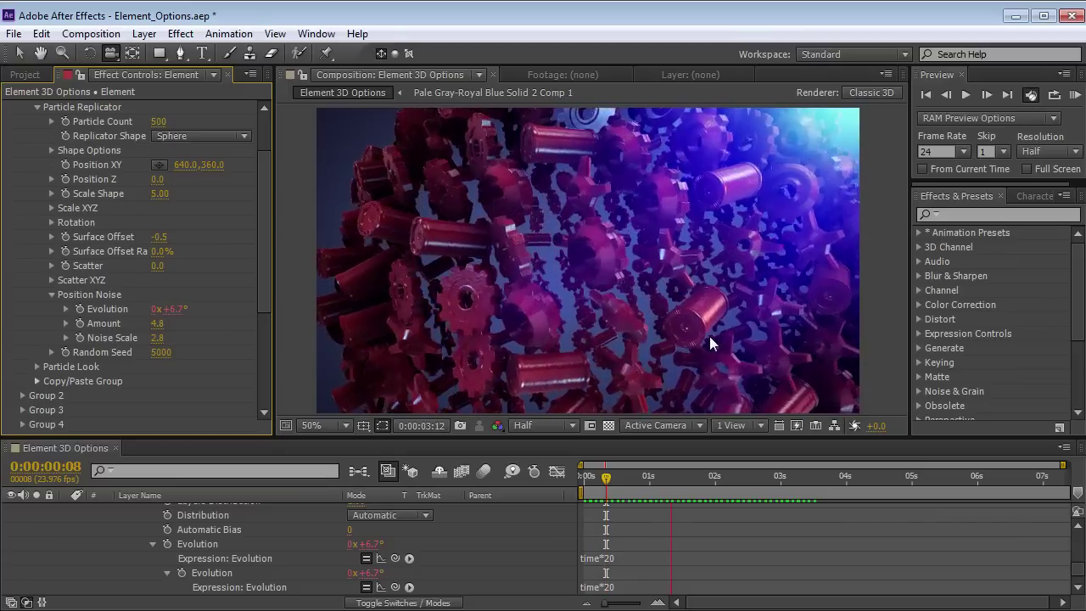
key(space)
Try a Position Noise Amount of 13.9 with a Noise Scale of 2.0 and preview the animation.
drag(156, 330, 161, 331)
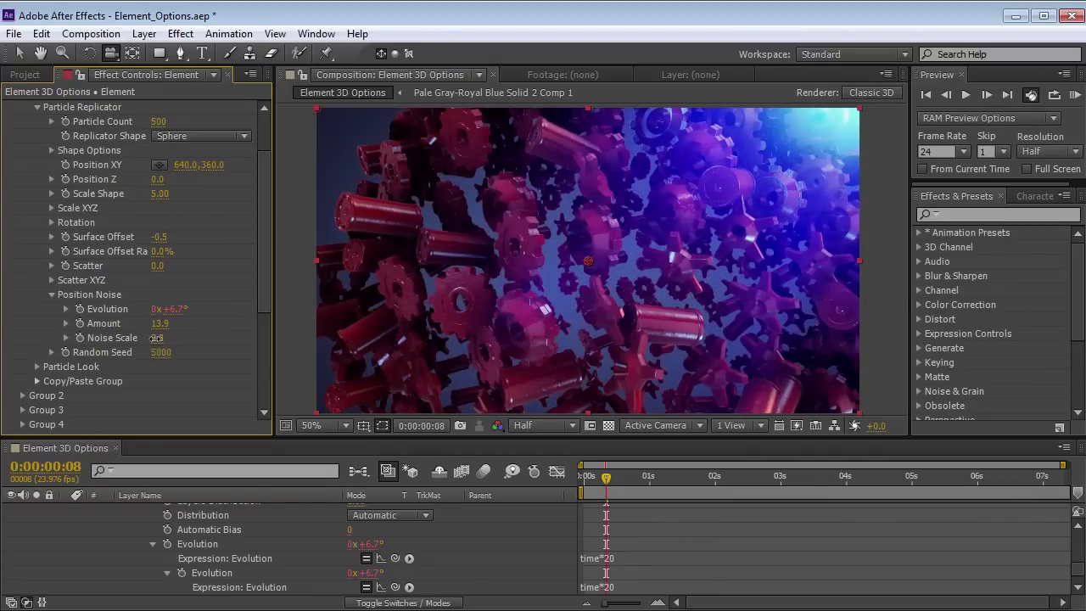
drag(140, 338, 196, 337)
key(KP_0)
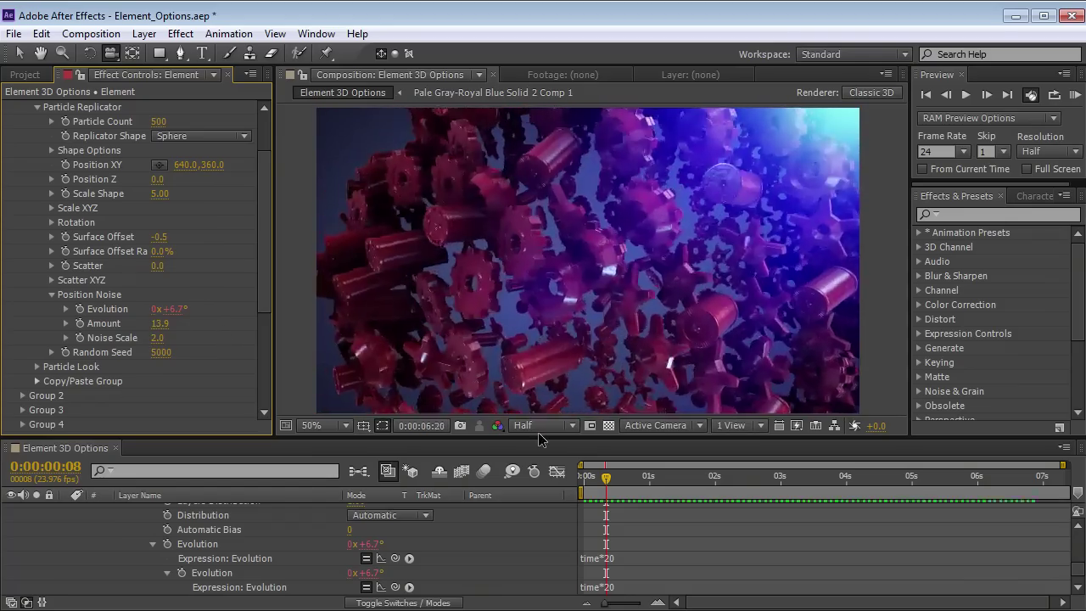
key(space)
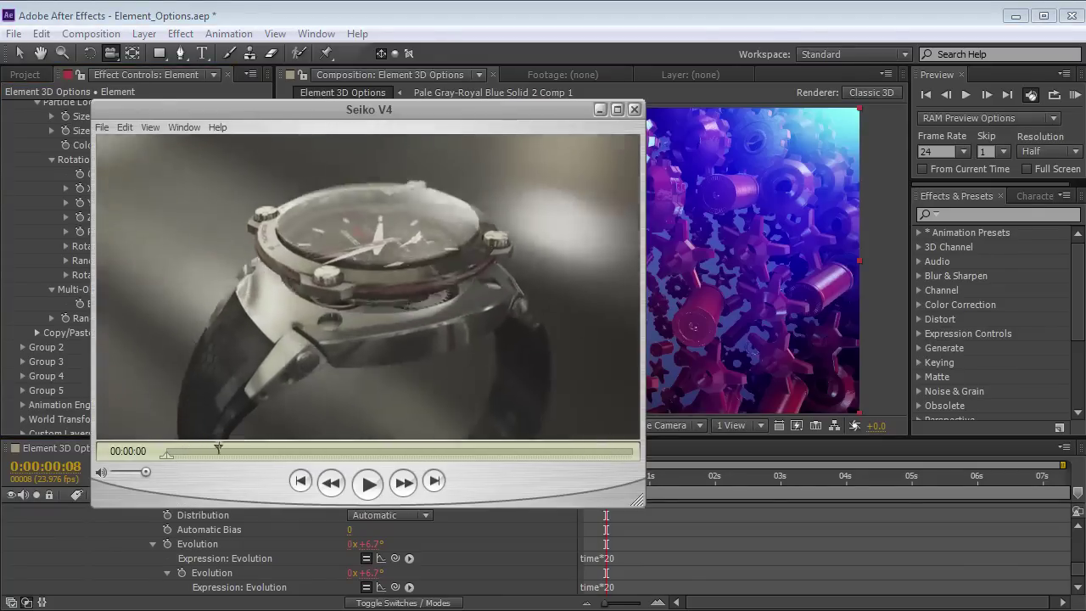
Scrub through the Seiko V4 watch video in the media player as a Multi-Object example.
drag(300, 448, 175, 456)
click(626, 249)
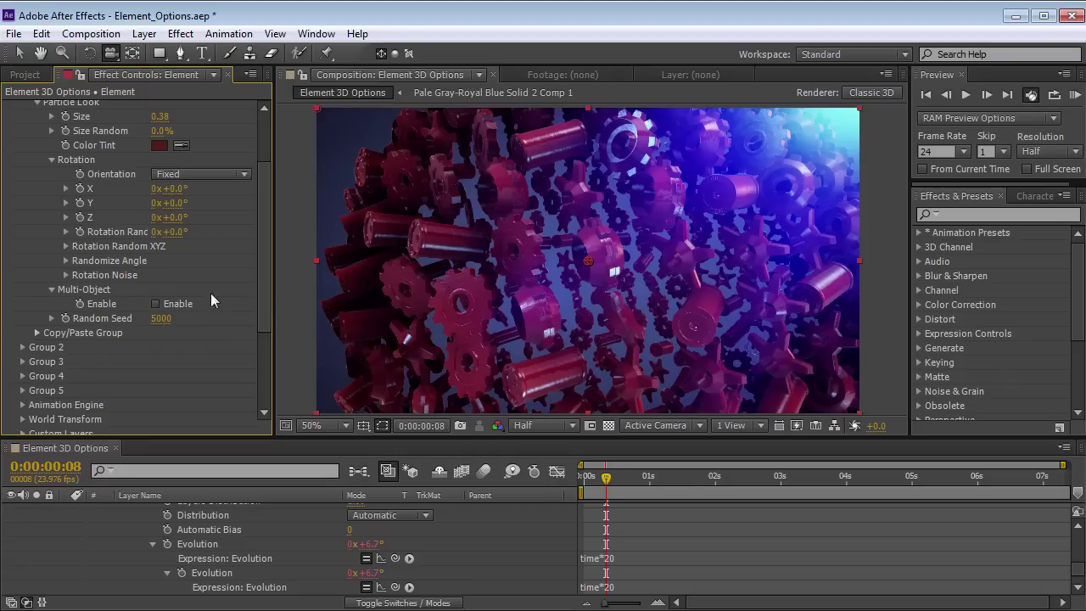
Collapse the Rotation and Particle Look settings of Group 1 in the Element effect.
scroll(260, 317, up, 3)
click(52, 246)
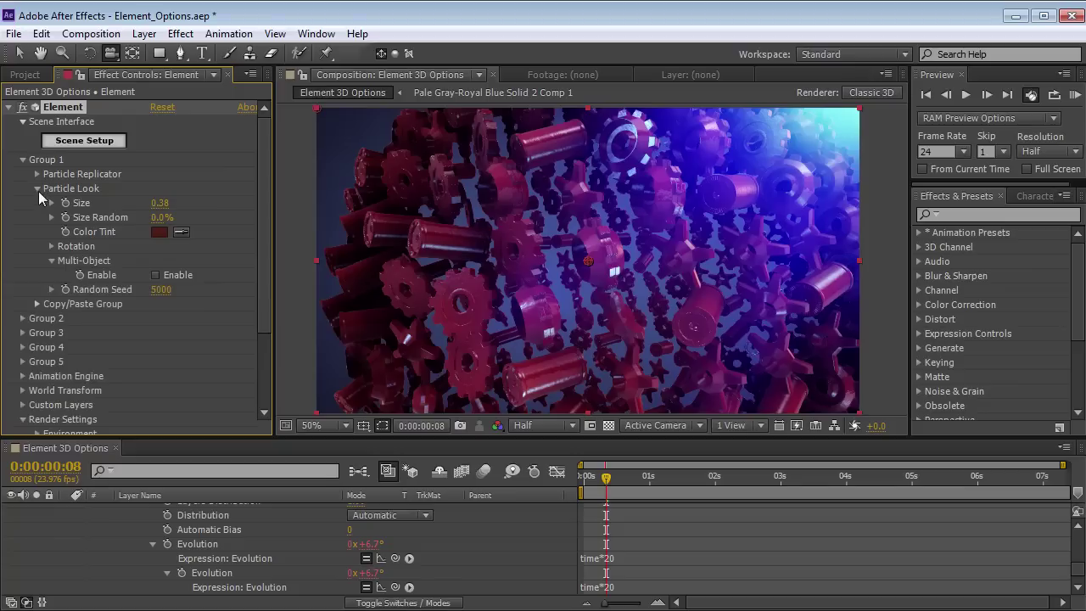
click(39, 190)
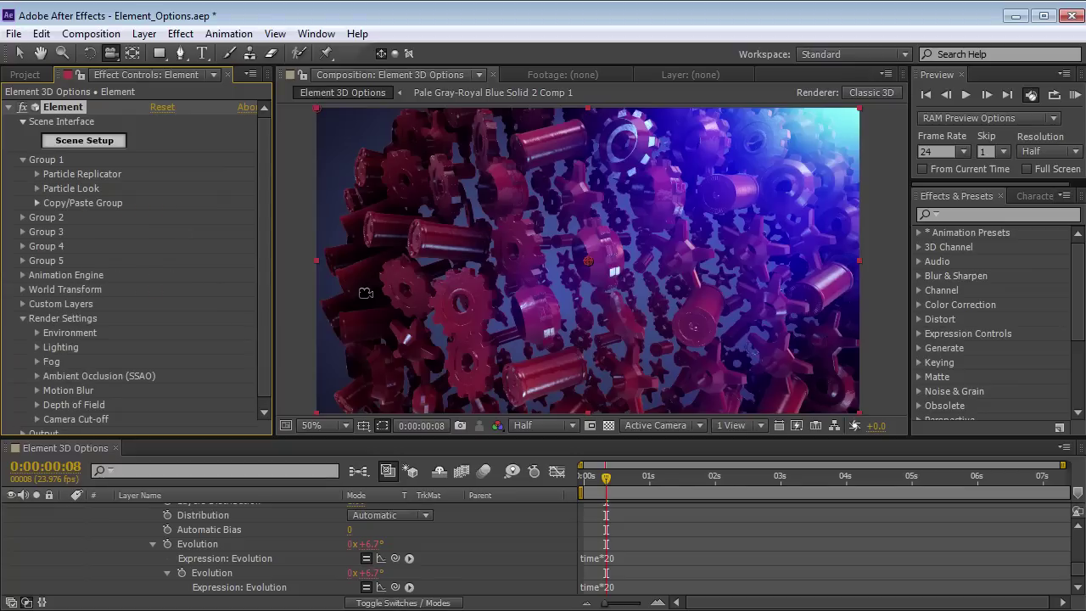